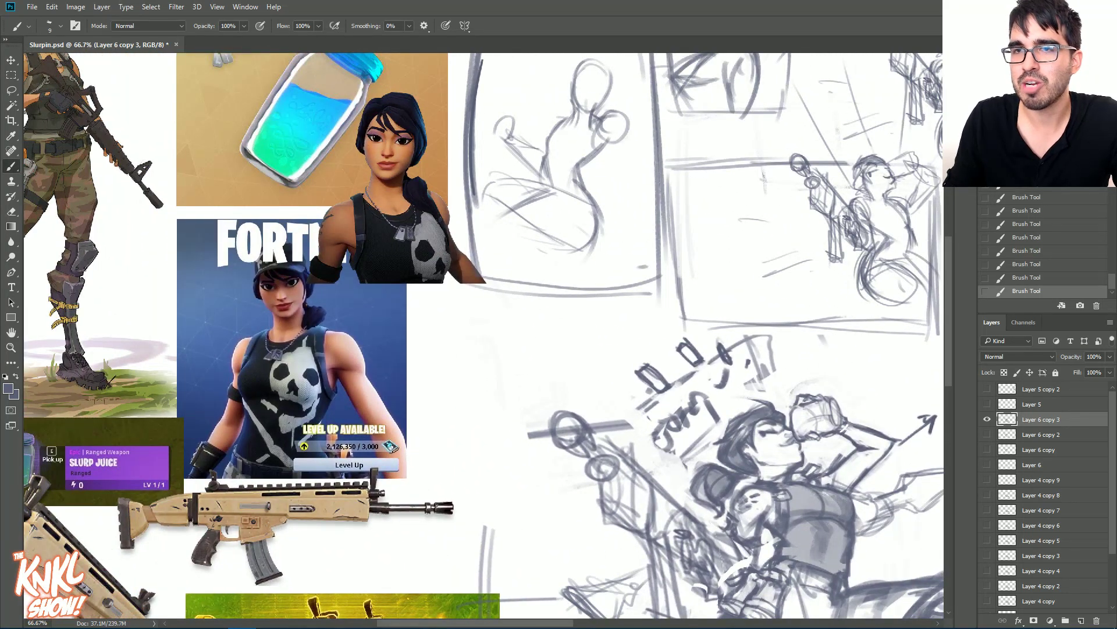
# Step: Move Layer 6 copy 3 with the kneeling figure sketch to the top of the layer stack
pyautogui.hotkey('ctrl', '-')
pyautogui.moveTo(524, 408); pyautogui.dragTo(442, 268)
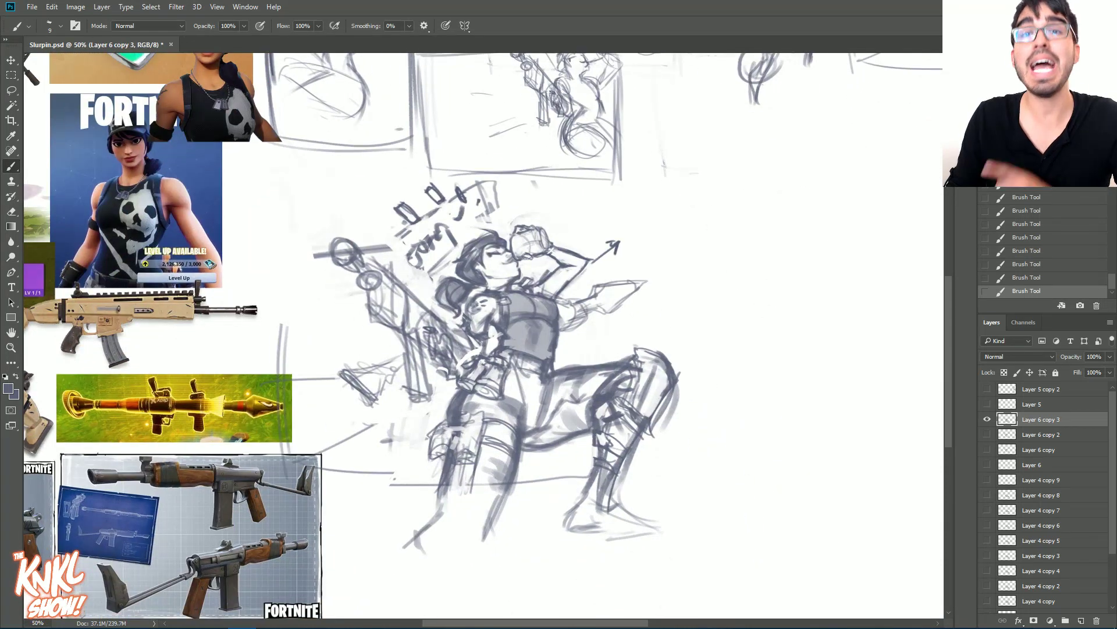
pyautogui.hotkey('ctrl', '-')
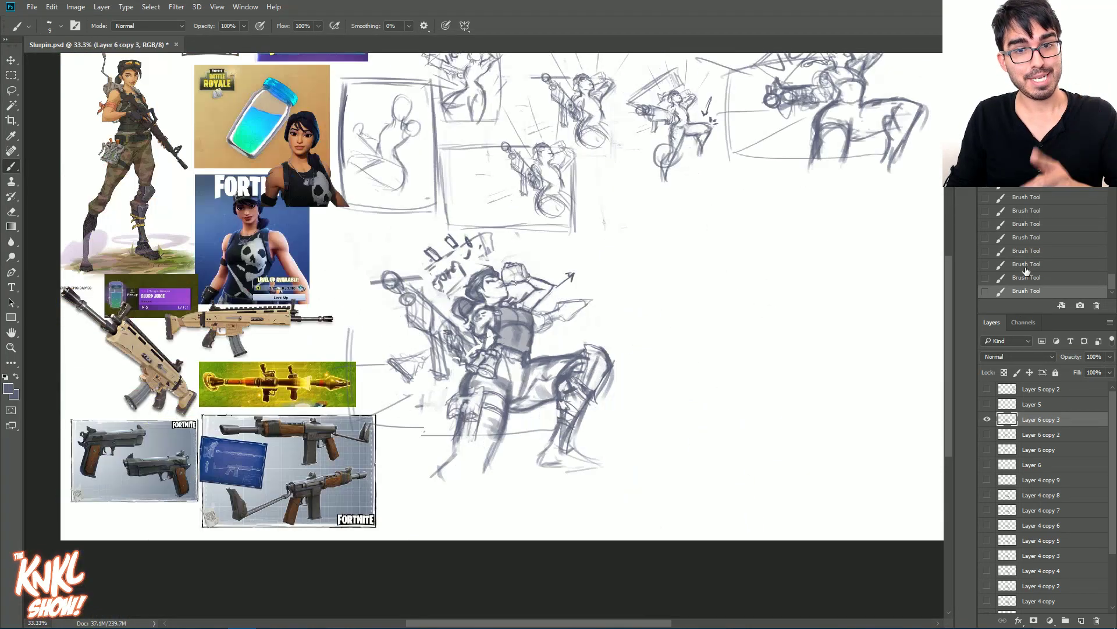
pyautogui.click(988, 420)
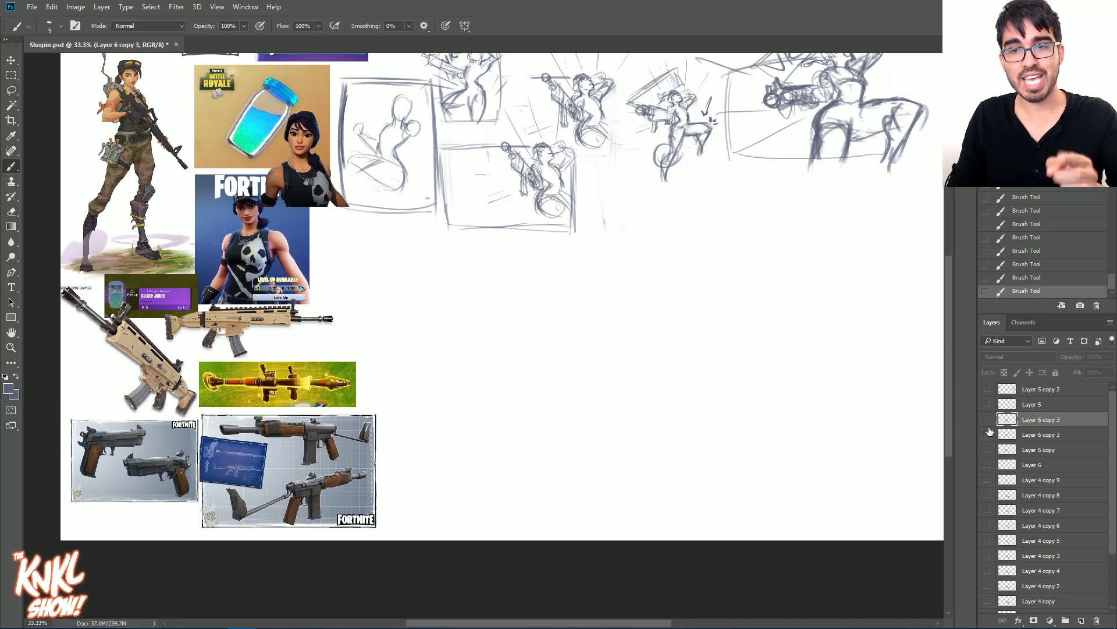
pyautogui.click(988, 419)
pyautogui.moveTo(1032, 420); pyautogui.dragTo(1042, 387)
# Step: Hide Layer 2 and Layer 3, which hold the small thumbnail sketches
pyautogui.moveTo(1111, 423); pyautogui.dragTo(1114, 506)
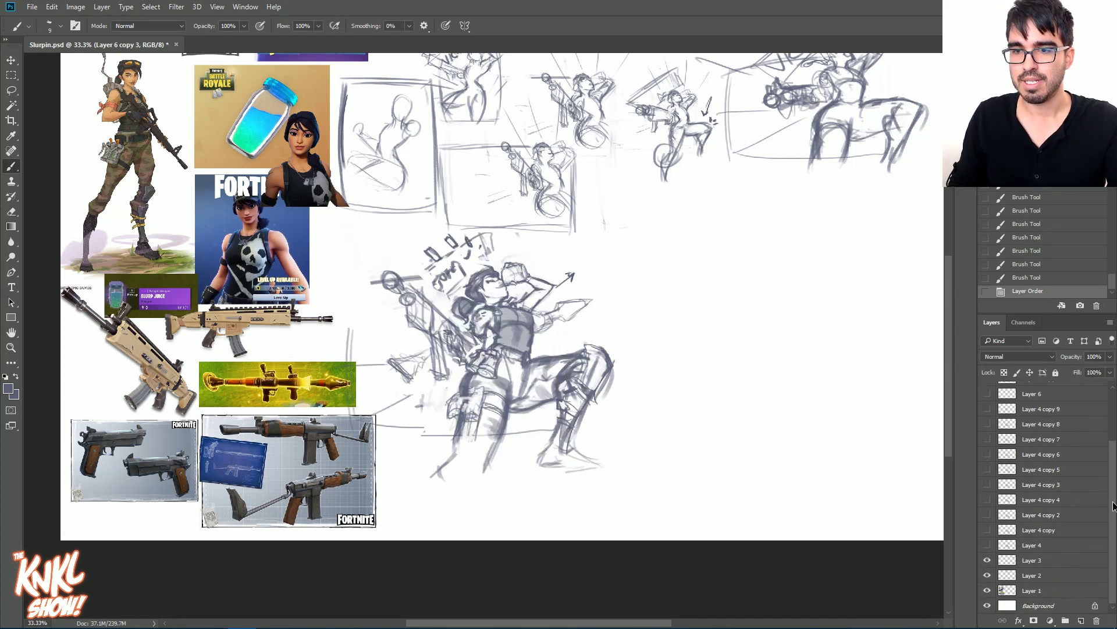
pyautogui.click(987, 575)
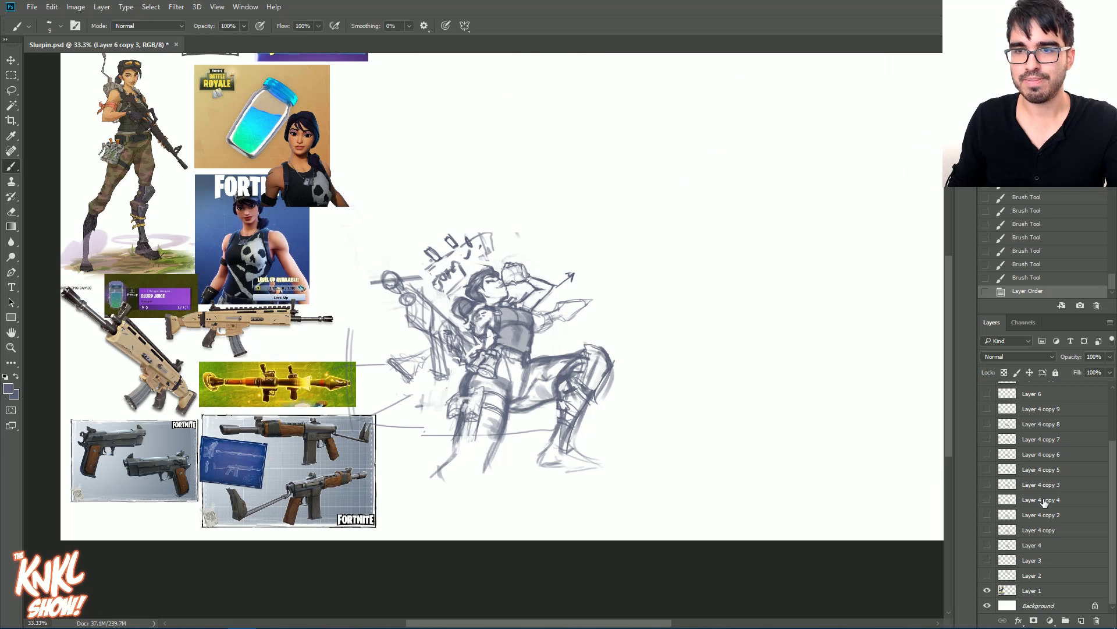
pyautogui.scroll(3, 1114, 477)
# Step: Duplicate Layer 6 copy 3 and hide the original, keeping only the copy visible
pyautogui.click(987, 389)
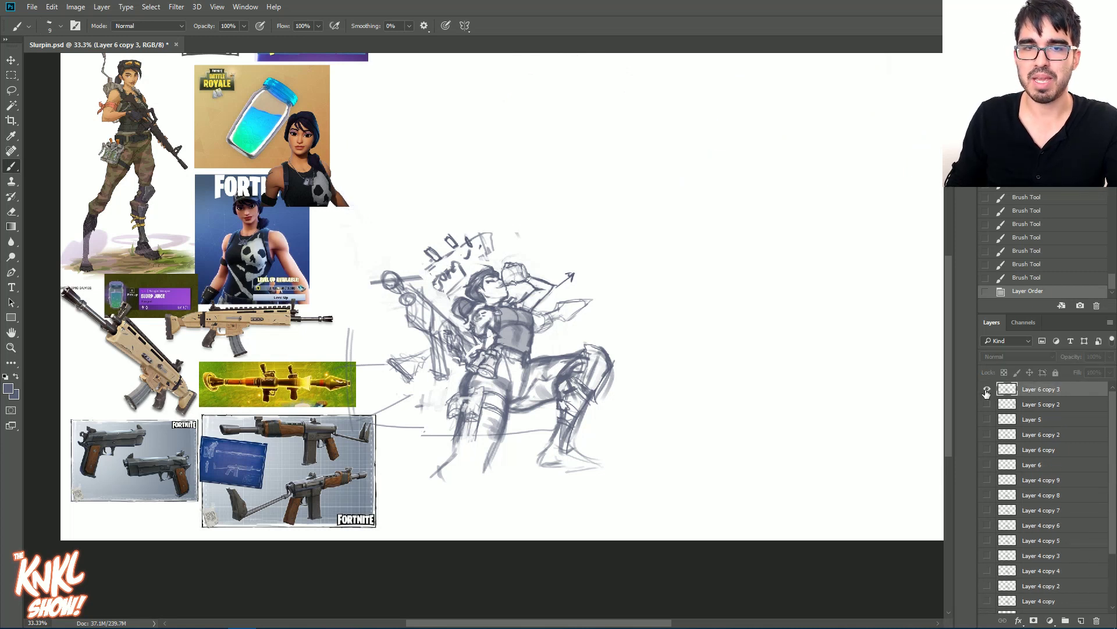
pyautogui.hotkey('ctrl', 'j')
pyautogui.click(987, 404)
# Step: Enlarge the duplicated figure sketch with Free Transform and position it to fill the blank canvas beside the reference images
pyautogui.hotkey('ctrl', 't')
pyautogui.moveTo(610, 200)
pyautogui.mouseDown()
pyautogui.moveTo(860, 105)
pyautogui.moveTo(787, 147)
pyautogui.mouseUp()
pyautogui.moveTo(703, 206); pyautogui.dragTo(871, 121)
pyautogui.moveTo(925, 177); pyautogui.dragTo(878, 235)
pyautogui.hotkey('ctrl', '-')
pyautogui.moveTo(785, 113); pyautogui.dragTo(856, 95)
pyautogui.moveTo(736, 209)
pyautogui.mouseDown()
pyautogui.moveTo(730, 232)
pyautogui.moveTo(744, 215)
pyautogui.mouseUp()
pyautogui.moveTo(844, 62); pyautogui.dragTo(823, 94)
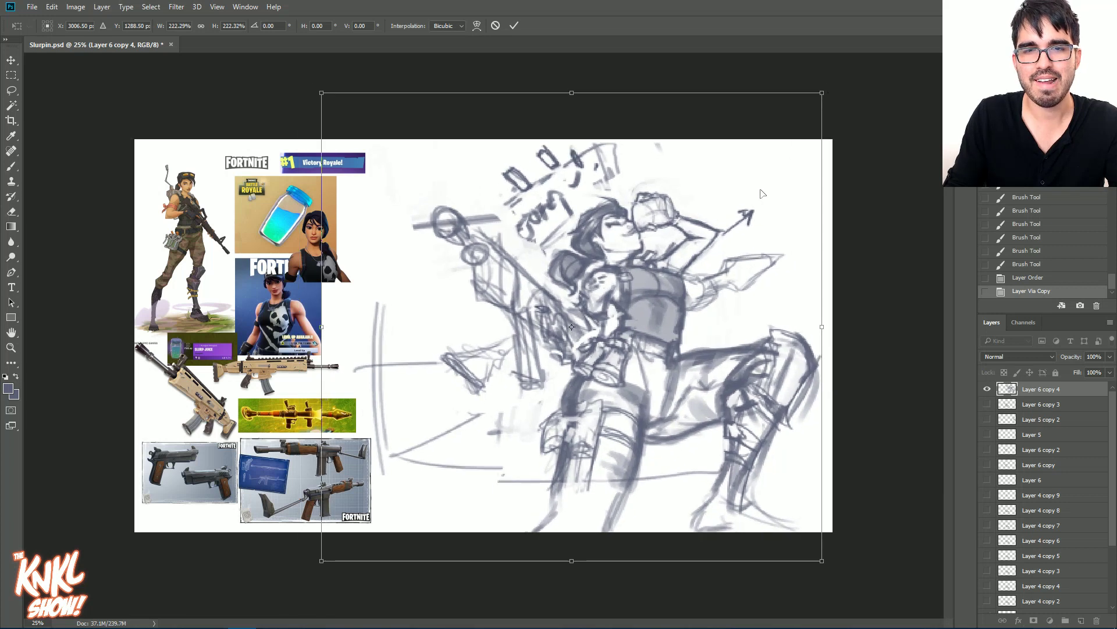
pyautogui.moveTo(762, 194); pyautogui.dragTo(774, 198)
pyautogui.moveTo(834, 94); pyautogui.dragTo(829, 101)
pyautogui.moveTo(776, 181)
pyautogui.mouseDown()
pyautogui.moveTo(780, 242)
pyautogui.moveTo(779, 194)
pyautogui.mouseUp()
pyautogui.press('Return')
# Step: Sketch a flat ledge with the Brush tool under the figure's foot at the canvas's lower edge
pyautogui.press('b')
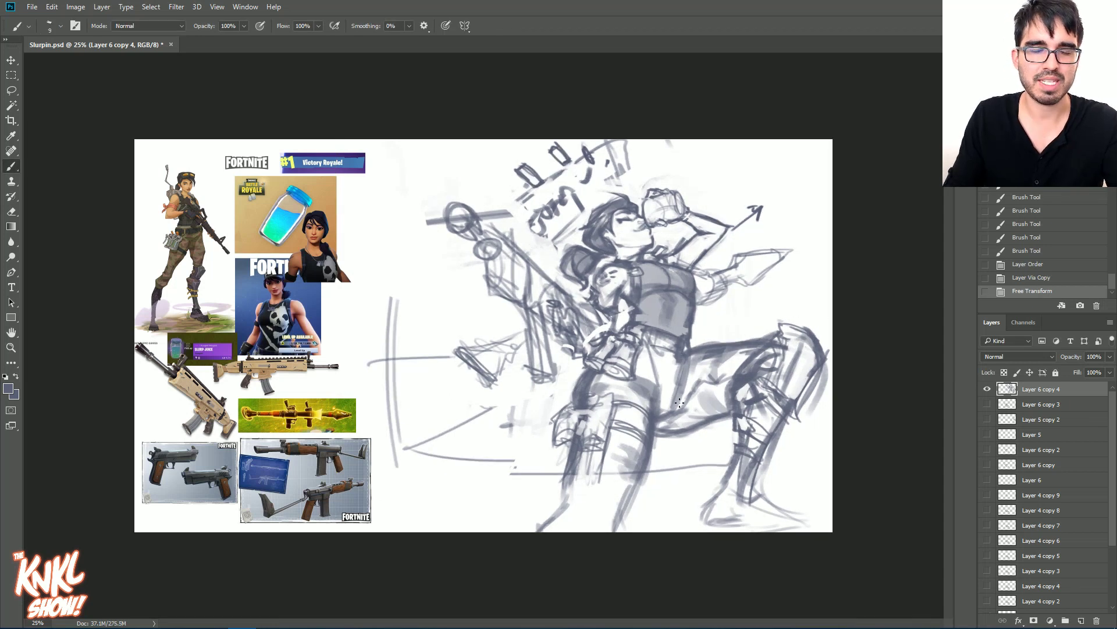
pyautogui.moveTo(650, 505); pyautogui.dragTo(637, 534)
pyautogui.moveTo(643, 506)
pyautogui.mouseDown()
pyautogui.moveTo(721, 513)
pyautogui.moveTo(655, 507)
pyautogui.moveTo(868, 531)
pyautogui.moveTo(666, 500)
pyautogui.moveTo(677, 506)
pyautogui.moveTo(643, 531)
pyautogui.mouseUp()
pyautogui.press(']')
pyautogui.moveTo(649, 505)
pyautogui.mouseDown()
pyautogui.moveTo(763, 516)
pyautogui.moveTo(652, 511)
pyautogui.mouseUp()
pyautogui.moveTo(647, 506); pyautogui.dragTo(642, 526)
pyautogui.moveTo(676, 505); pyautogui.dragTo(780, 511)
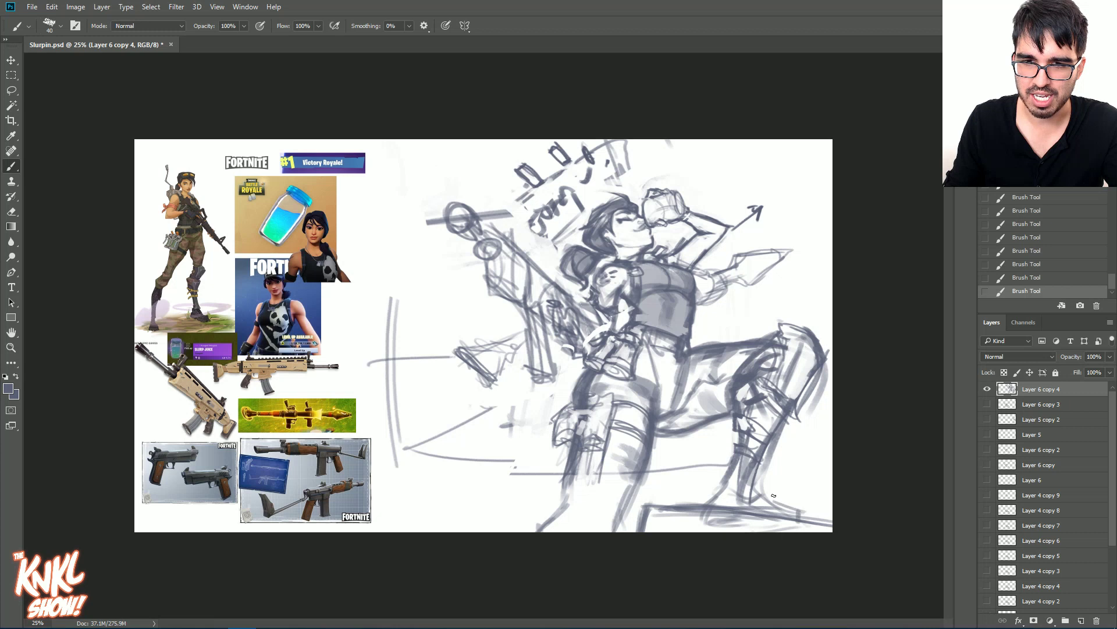
# Step: Step back through the last ledge brush strokes and restore them
pyautogui.hotkey('ctrl', 'z')
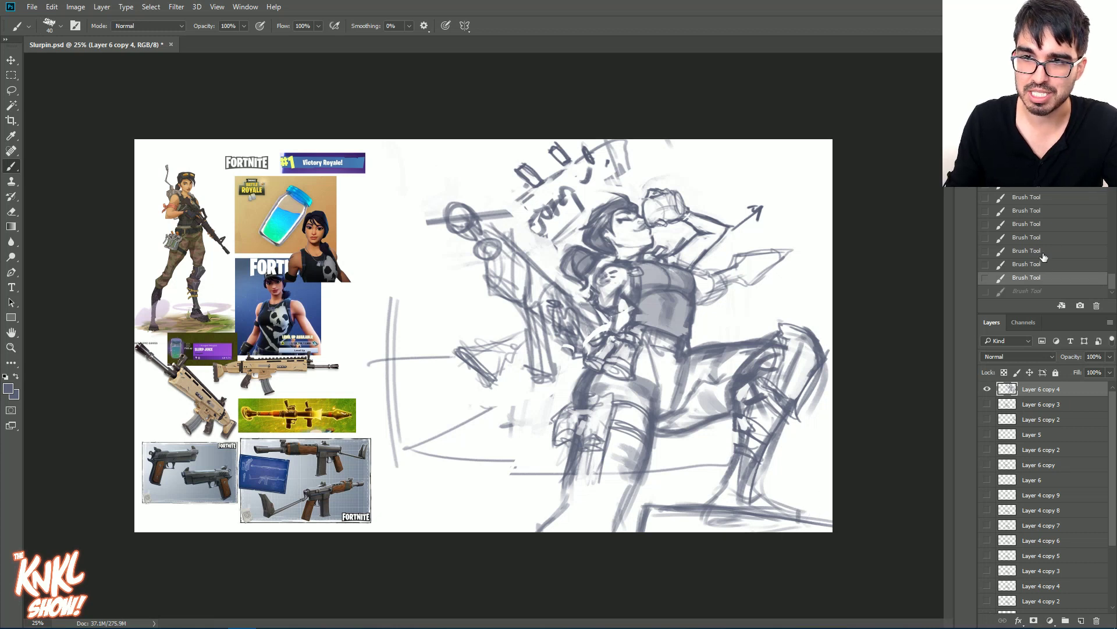
pyautogui.click(1032, 237)
pyautogui.hotkey('ctrl', 'shift', 'z')
pyautogui.hotkey('ctrl', 'shift', 'z')
pyautogui.hotkey('ctrl', 'shift', 'z')
pyautogui.hotkey('ctrl', 'shift', 'z')
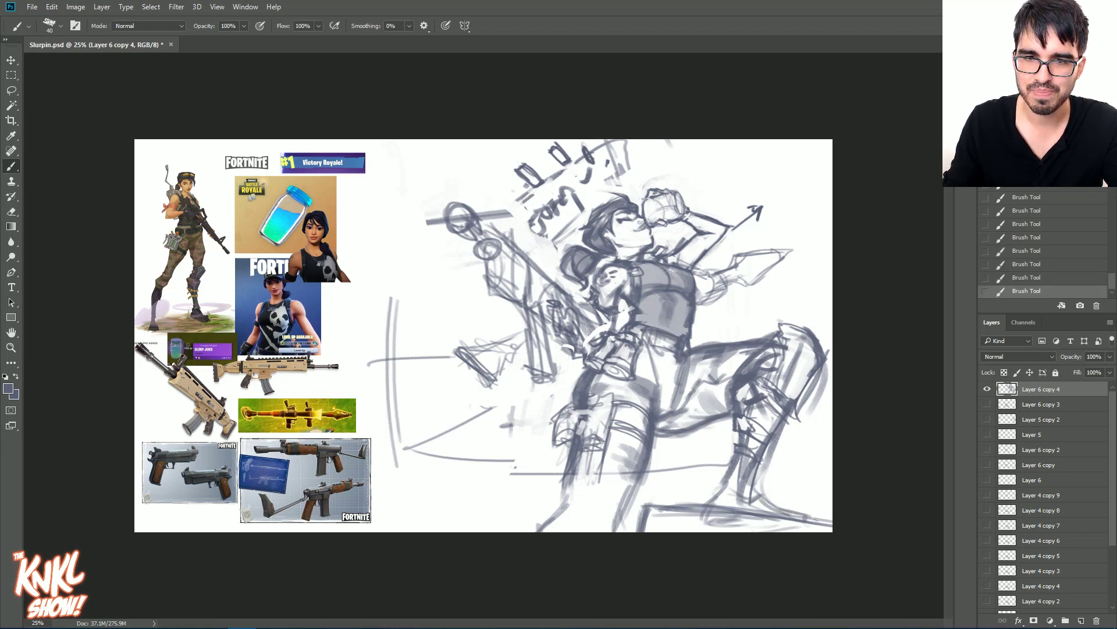
# Step: Reinforce the ledge's near corner and erase the leftover frame lines beside the figure
pyautogui.moveTo(644, 506)
pyautogui.mouseDown()
pyautogui.moveTo(717, 507)
pyautogui.moveTo(650, 504)
pyautogui.mouseUp()
pyautogui.moveTo(653, 502); pyautogui.dragTo(648, 530)
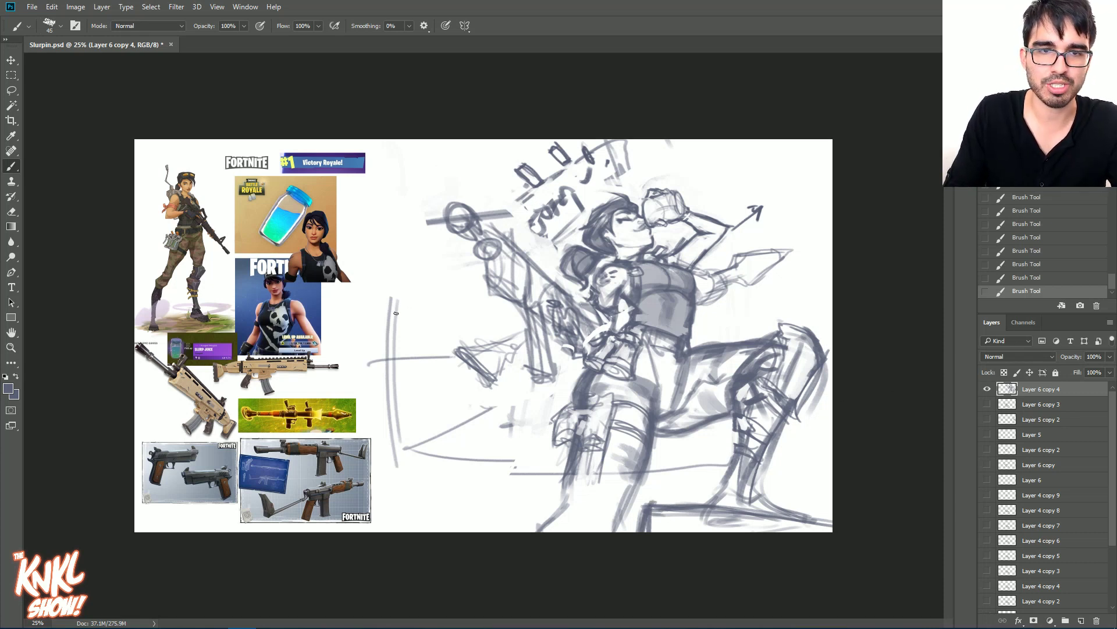
pyautogui.moveTo(397, 306)
pyautogui.mouseDown()
pyautogui.moveTo(388, 347)
pyautogui.moveTo(394, 340)
pyautogui.moveTo(426, 384)
pyautogui.moveTo(429, 467)
pyautogui.moveTo(484, 401)
pyautogui.moveTo(514, 480)
pyautogui.moveTo(529, 402)
pyautogui.mouseUp()
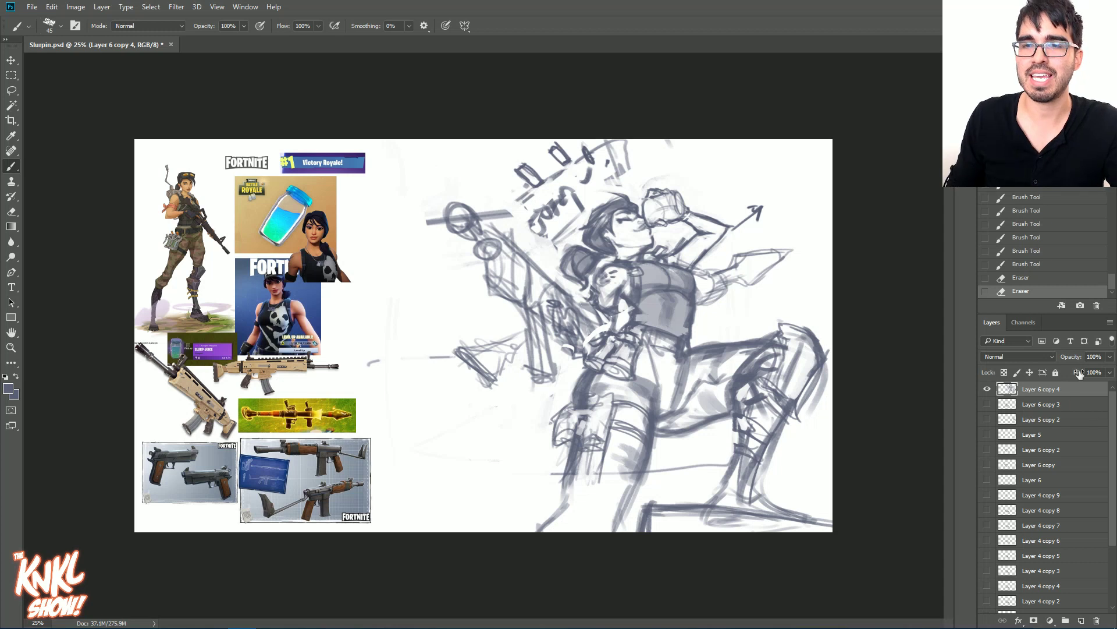
# Step: Lower the opacity of Layer 6 copy 4 to 33% and save the document
pyautogui.click(1110, 356)
pyautogui.moveTo(1110, 370); pyautogui.dragTo(1074, 368)
pyautogui.hotkey('ctrl', 's')
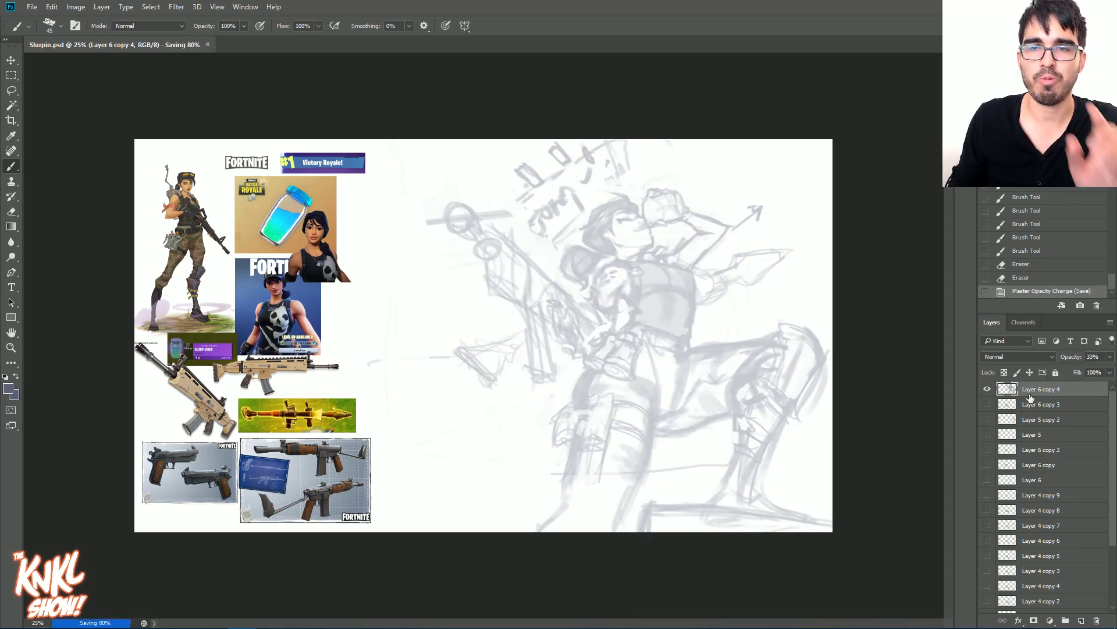
# Step: Create a new layer above the faded sketch for the refined line drawing
pyautogui.hotkey('ctrl', 'shift', 'n')
pyautogui.press('Return')
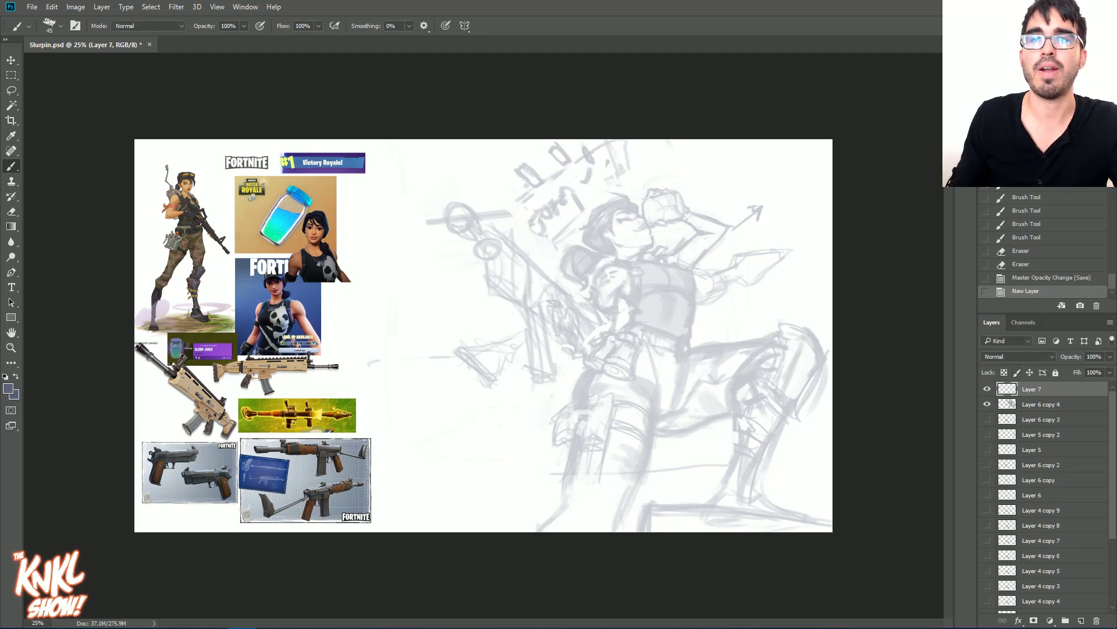
pyautogui.hotkey('ctrl', '+')
pyautogui.hotkey('ctrl', '+')
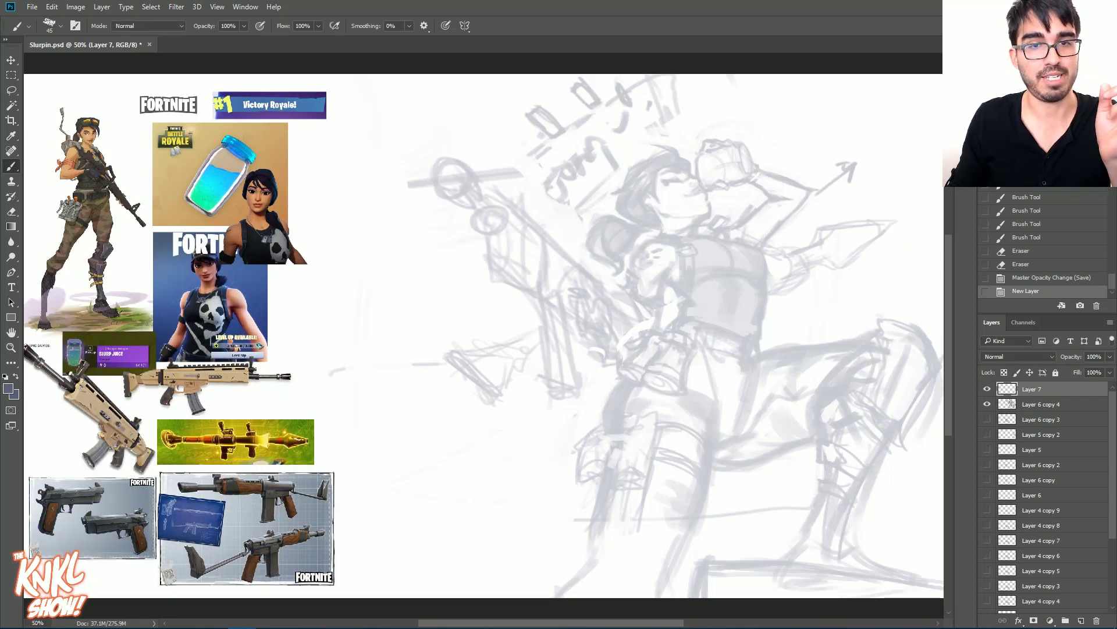
# Step: Set the foreground color to a muted dark violet-blue with hue 247
pyautogui.click(9, 389)
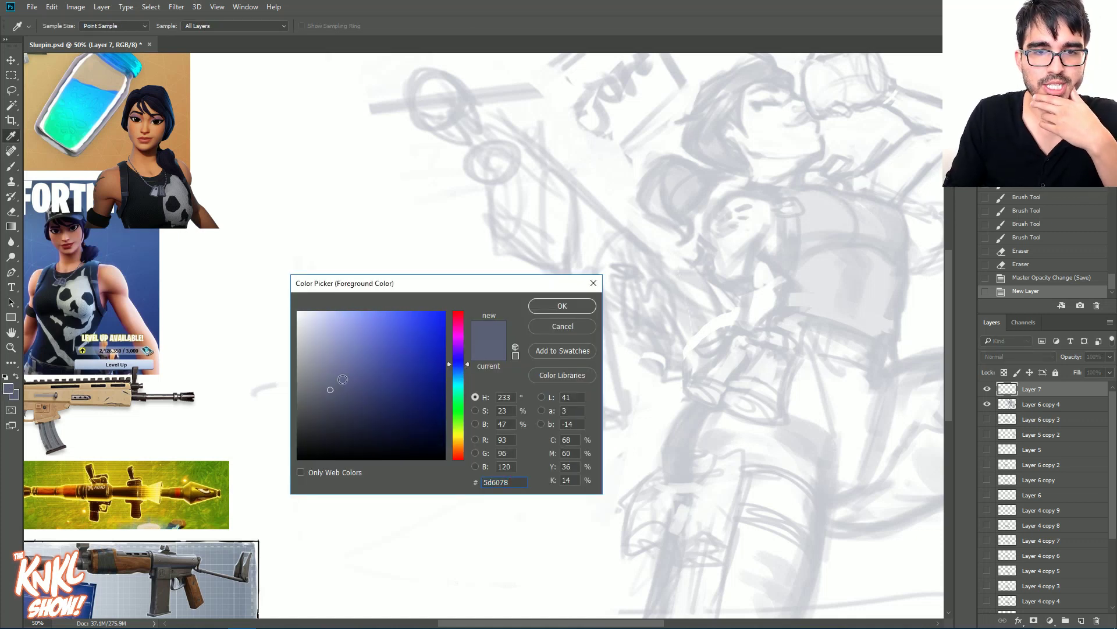
pyautogui.click(352, 382)
pyautogui.click(460, 359)
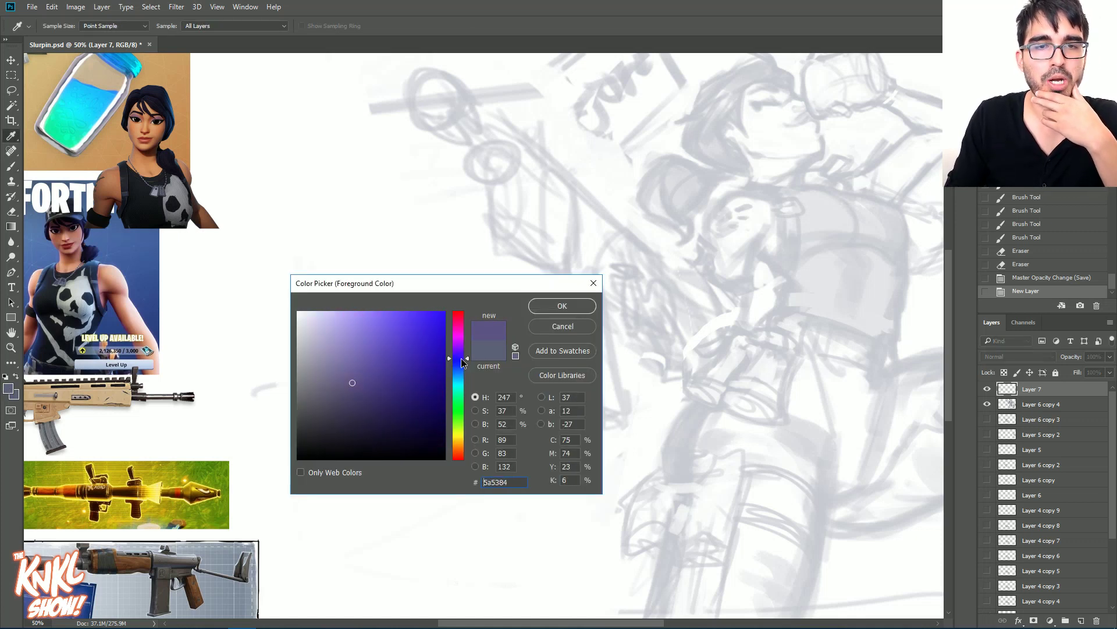
pyautogui.click(349, 393)
pyautogui.click(542, 305)
# Step: Test an enlarged brush with two broad violet strokes across the figure sketch
pyautogui.moveTo(810, 205)
pyautogui.mouseDown()
pyautogui.moveTo(716, 216)
pyautogui.moveTo(700, 253)
pyautogui.mouseUp()
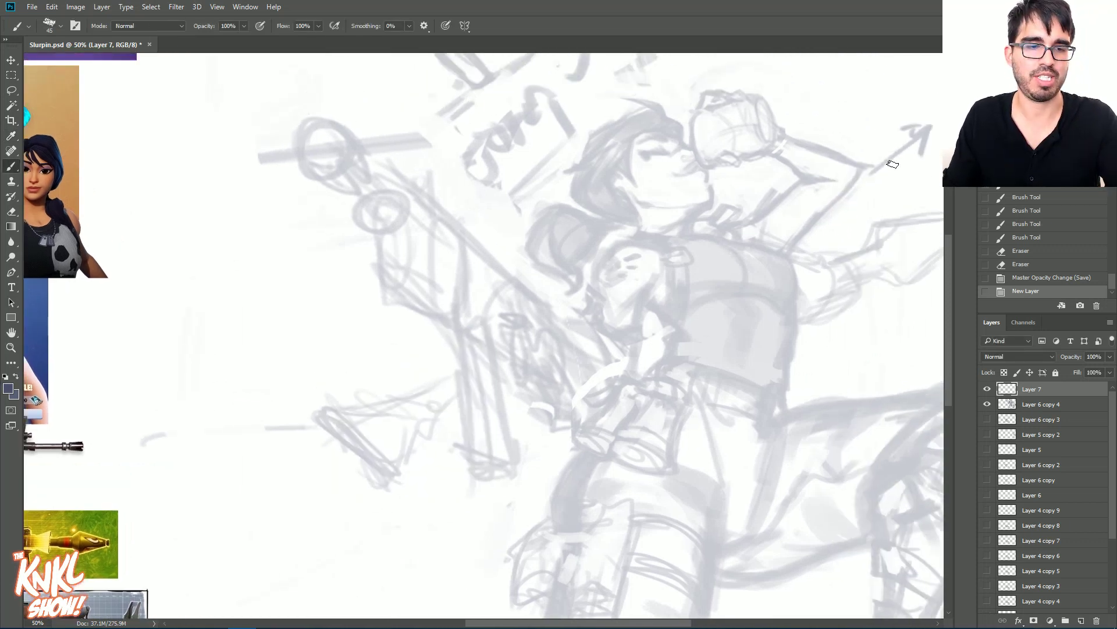
pyautogui.press(']')
pyautogui.press(']')
pyautogui.press(']')
pyautogui.moveTo(428, 298); pyautogui.dragTo(687, 141)
pyautogui.moveTo(466, 285); pyautogui.dragTo(594, 304)
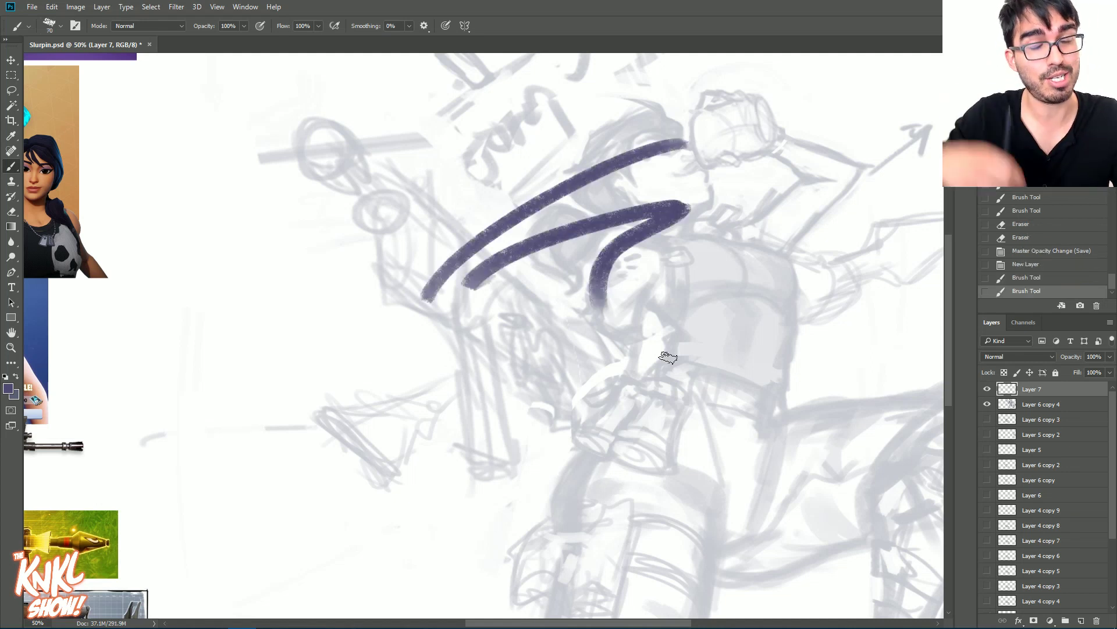
# Step: Lasso and delete the broad test strokes, clear the selection and return to the Brush tool
pyautogui.press('l')
pyautogui.moveTo(387, 332); pyautogui.dragTo(404, 174)
pyautogui.moveTo(379, 375); pyautogui.dragTo(384, 350)
pyautogui.press('Delete')
pyautogui.hotkey('ctrl', 'd')
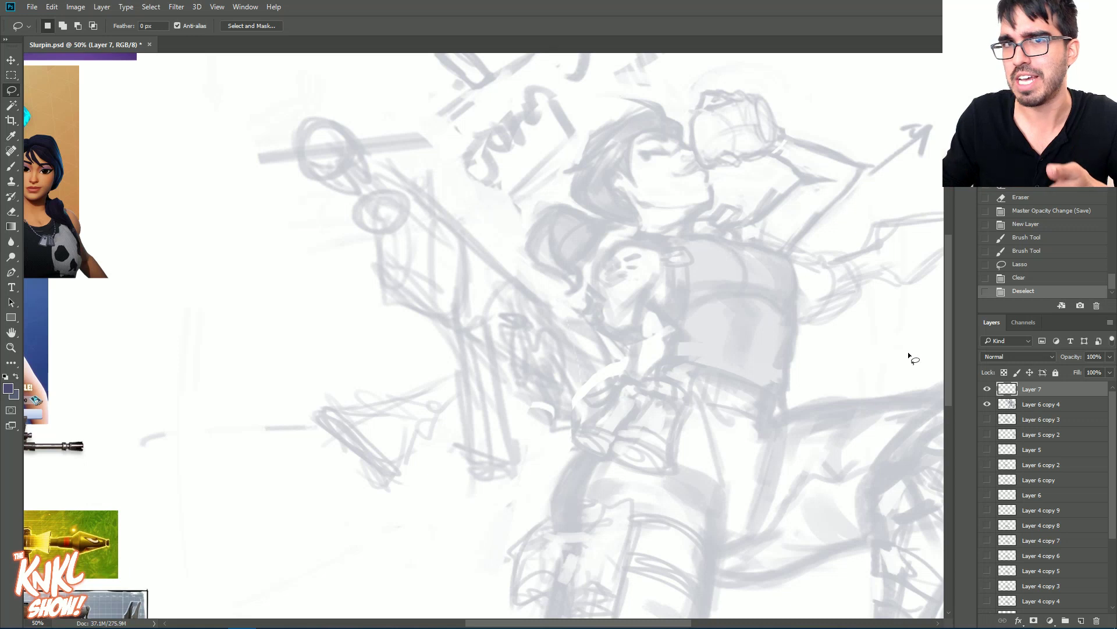
pyautogui.press('b')
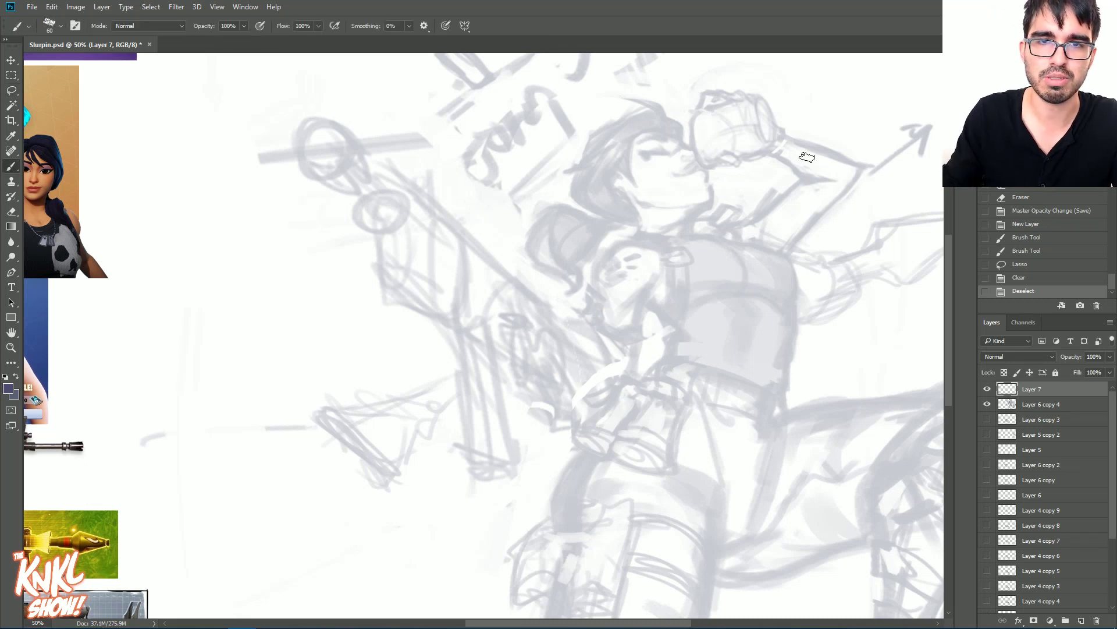
pyautogui.moveTo(693, 181); pyautogui.dragTo(765, 155)
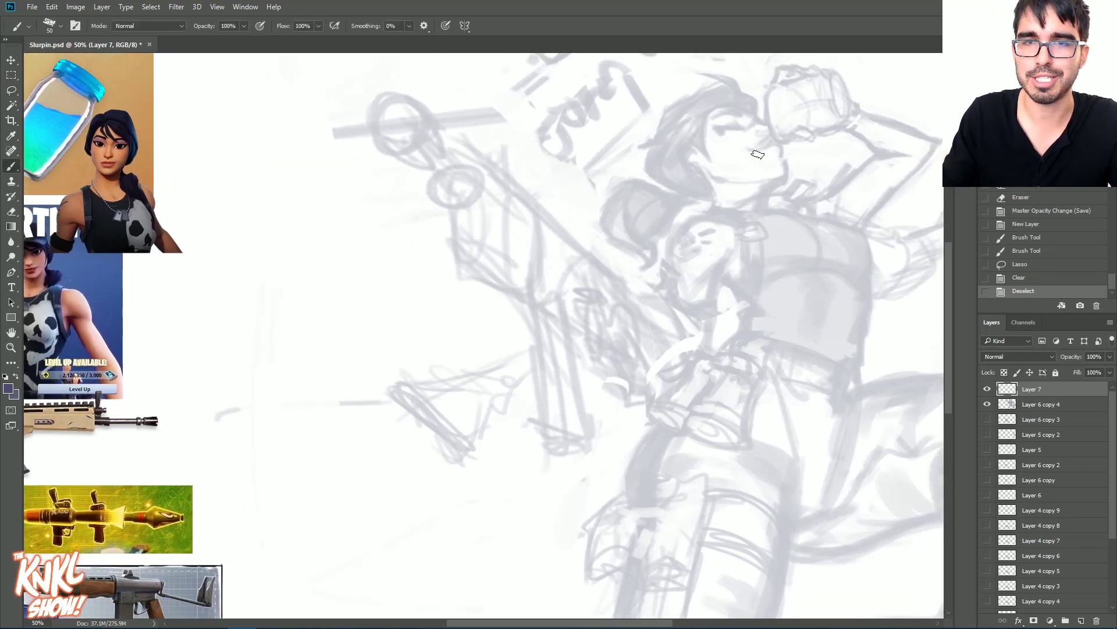
pyautogui.moveTo(896, 169); pyautogui.dragTo(840, 206)
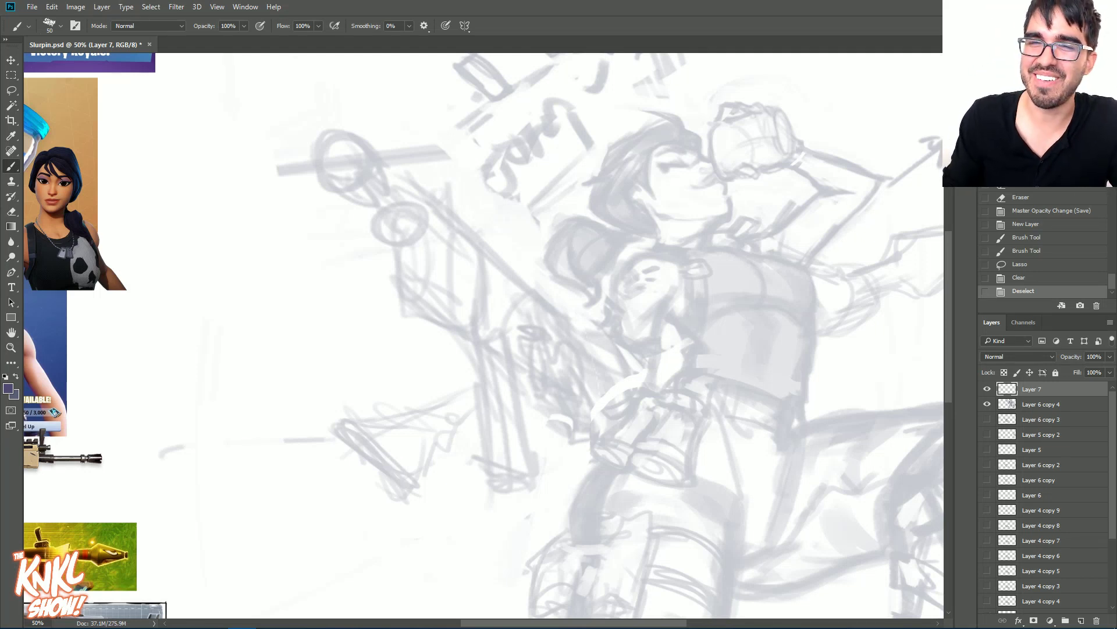
pyautogui.hscroll(2, 483, 335)
pyautogui.hscroll(-5, 484, 336)
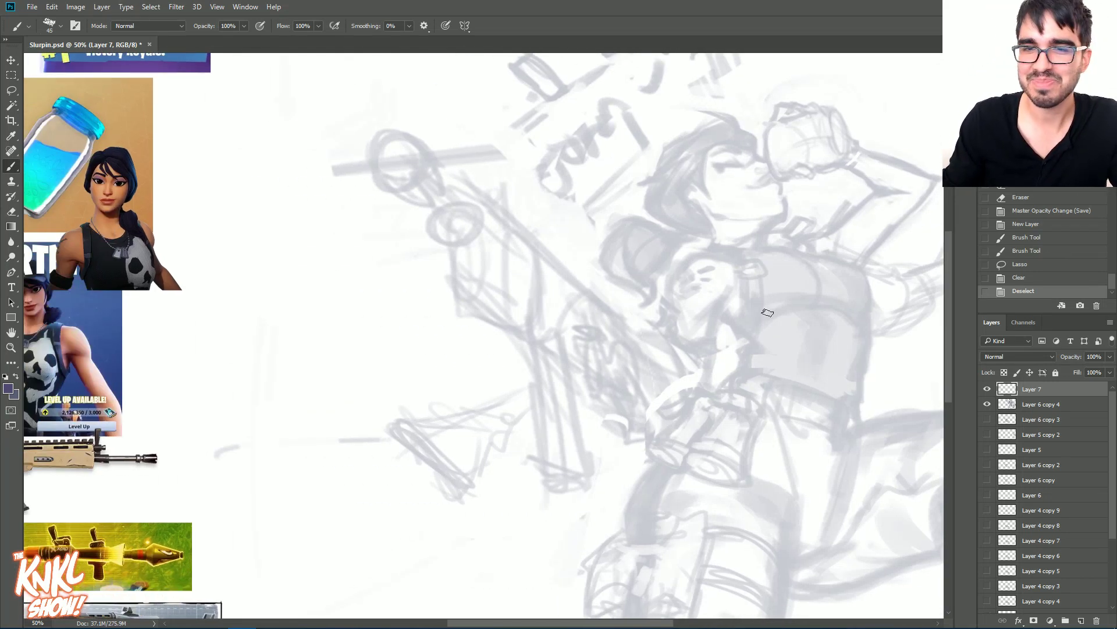
pyautogui.moveTo(738, 167)
pyautogui.mouseDown()
pyautogui.moveTo(701, 186)
pyautogui.moveTo(646, 166)
pyautogui.mouseUp()
# Step: Draw the curved line from the nape of the neck up behind the face with a smaller brush
pyautogui.press('[')
pyautogui.press('[')
pyautogui.press('[')
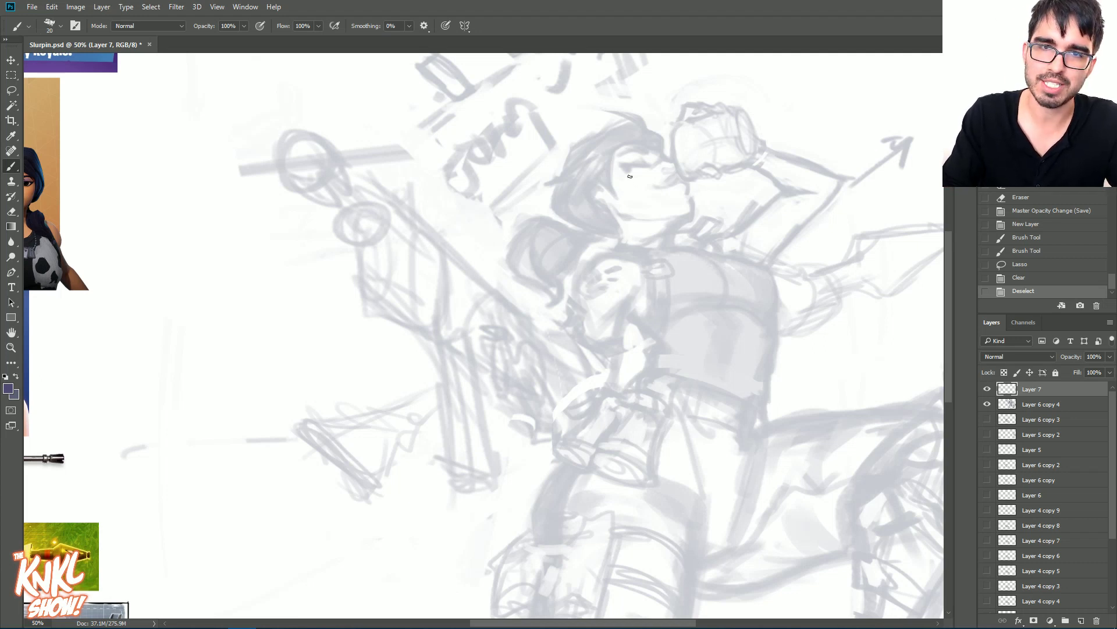
pyautogui.moveTo(619, 239); pyautogui.dragTo(620, 247)
pyautogui.moveTo(617, 222); pyautogui.dragTo(620, 232)
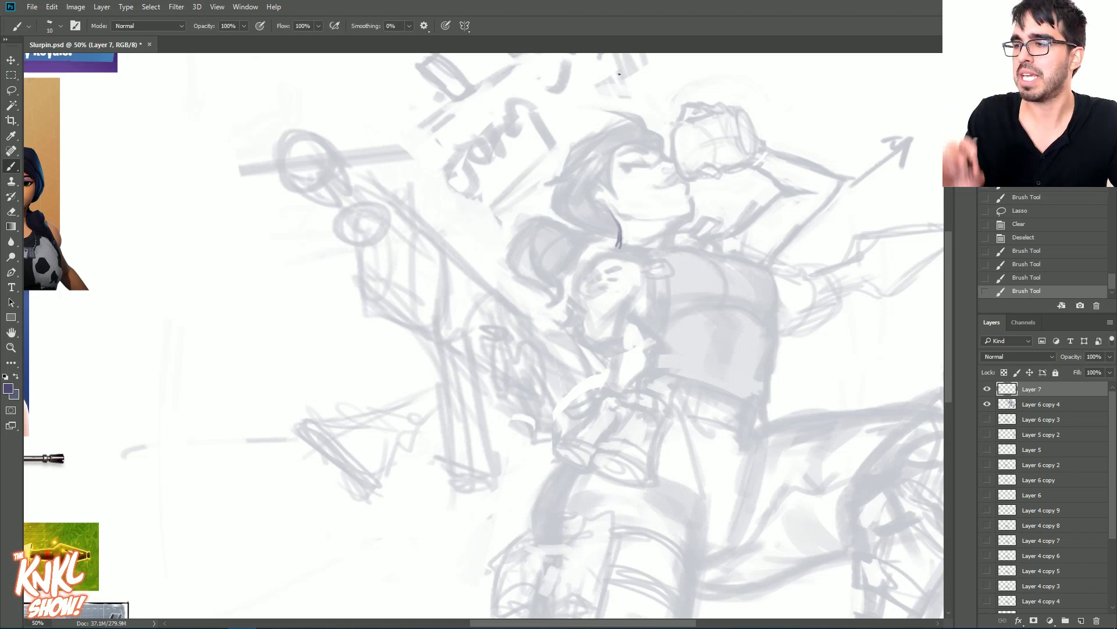
pyautogui.moveTo(605, 209); pyautogui.dragTo(617, 224)
pyautogui.moveTo(595, 203)
pyautogui.mouseDown()
pyautogui.moveTo(598, 153)
pyautogui.moveTo(595, 208)
pyautogui.mouseUp()
pyautogui.moveTo(583, 168); pyautogui.dragTo(582, 190)
# Step: Draw a thin construction circle for the head and rough in the jaw and chin
pyautogui.press('[')
pyautogui.press('[')
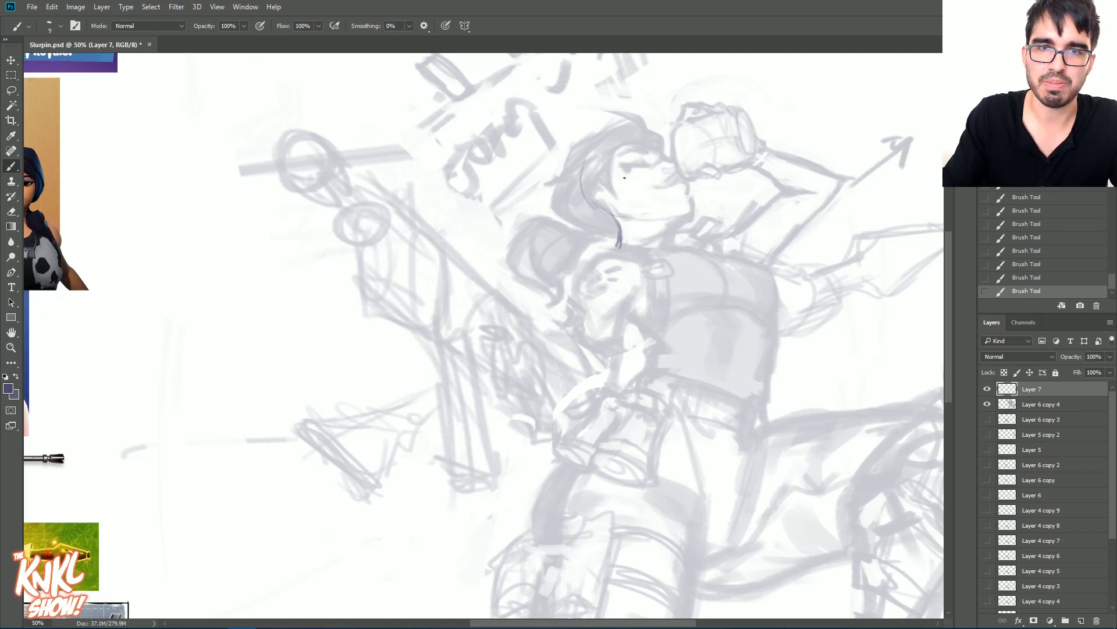
pyautogui.moveTo(594, 148)
pyautogui.mouseDown()
pyautogui.moveTo(644, 205)
pyautogui.moveTo(613, 204)
pyautogui.moveTo(626, 145)
pyautogui.moveTo(662, 192)
pyautogui.moveTo(606, 169)
pyautogui.moveTo(644, 136)
pyautogui.moveTo(671, 163)
pyautogui.moveTo(606, 194)
pyautogui.moveTo(632, 134)
pyautogui.moveTo(655, 197)
pyautogui.moveTo(612, 197)
pyautogui.moveTo(629, 214)
pyautogui.moveTo(688, 218)
pyautogui.mouseUp()
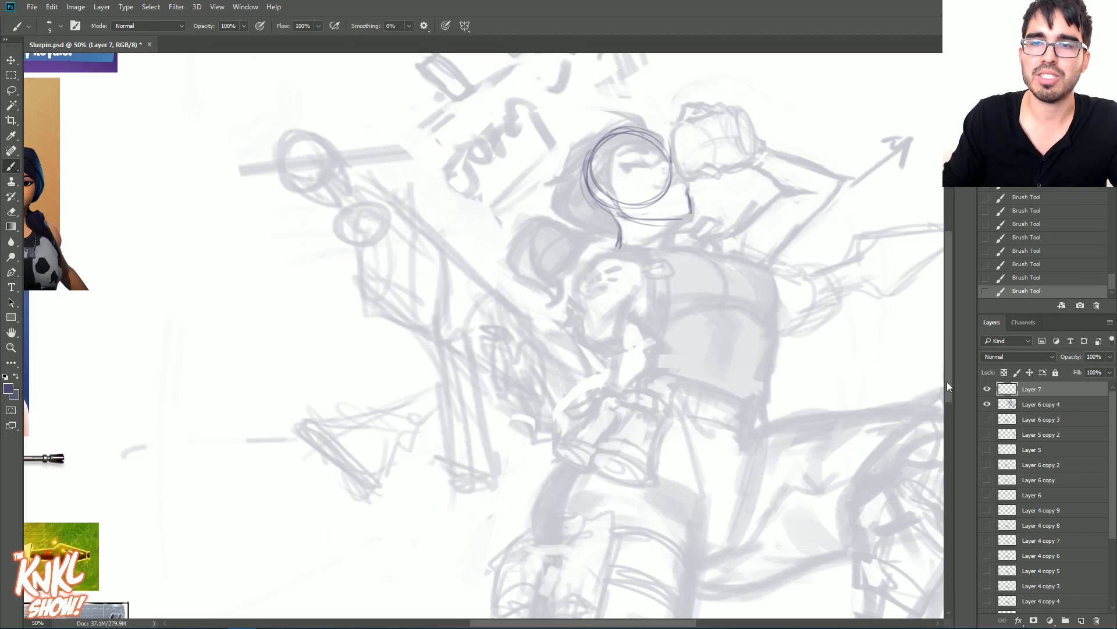
# Step: Hide Layer 7 and Layer 6 copy 4, and check Layer 6 copy 3, Layer 5 copy 2 and Layer 5 in turn
pyautogui.click(987, 388)
pyautogui.click(987, 404)
pyautogui.click(987, 419)
pyautogui.click(988, 420)
pyautogui.click(987, 419)
pyautogui.click(987, 419)
pyautogui.click(987, 435)
pyautogui.click(987, 434)
pyautogui.click(987, 451)
pyautogui.click(987, 450)
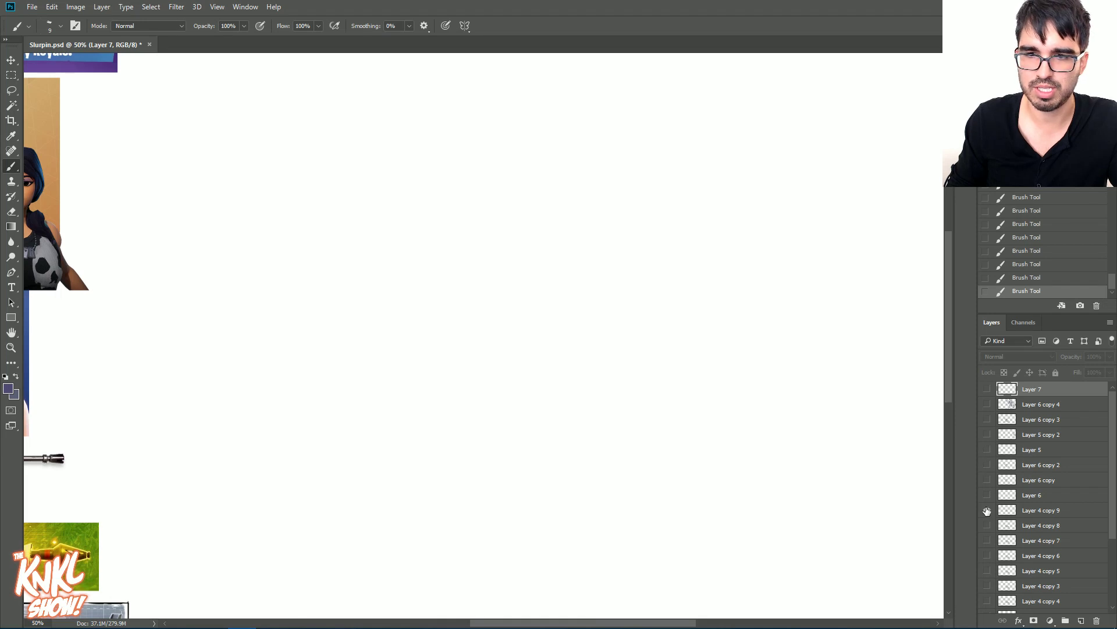
# Step: Show Layer 4 copy 9 and examine its earlier figure sketch at 100%
pyautogui.click(987, 511)
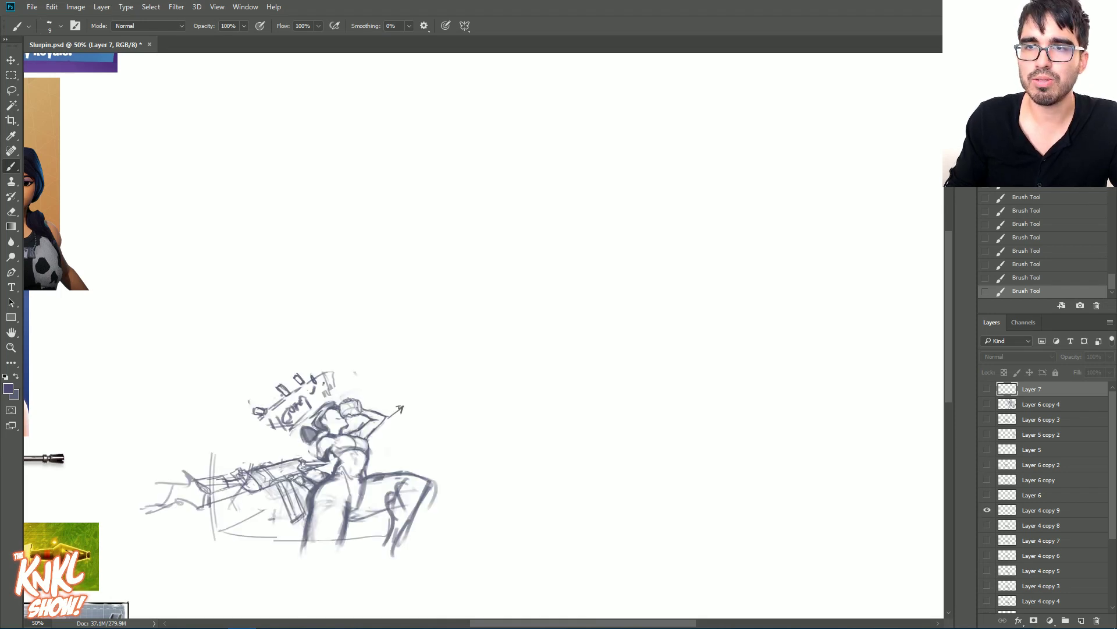
pyautogui.hotkey('ctrl', '+')
pyautogui.hotkey('ctrl', '+')
pyautogui.moveTo(320, 481)
pyautogui.mouseDown()
pyautogui.moveTo(688, 307)
pyautogui.moveTo(682, 254)
pyautogui.mouseUp()
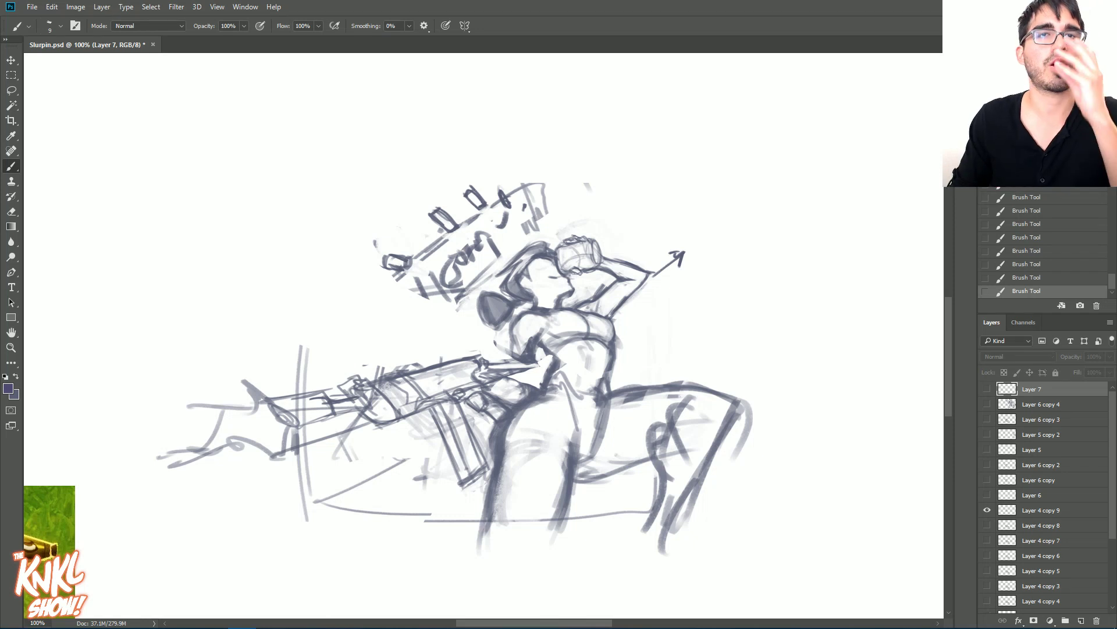
# Step: Hide Layer 4 copy 9, show Layer 6 copy 4 and Layer 7 again, and return to the head at 50%
pyautogui.click(987, 510)
pyautogui.click(987, 404)
pyautogui.click(987, 389)
pyautogui.hotkey('ctrl', '-')
pyautogui.hotkey('ctrl', '-')
pyautogui.moveTo(483, 335); pyautogui.dragTo(356, 436)
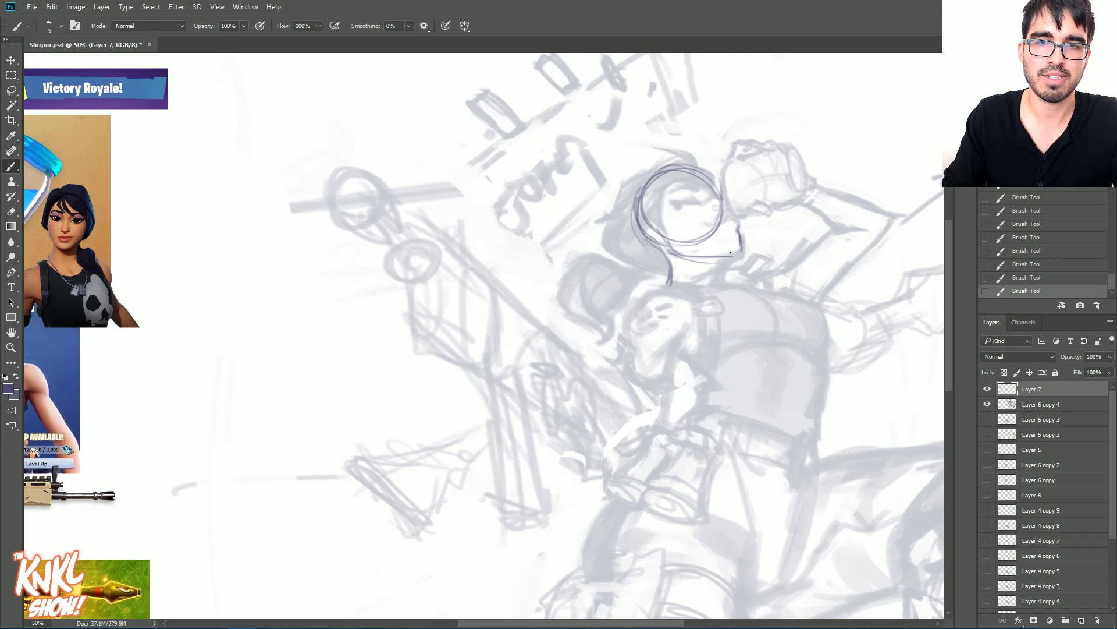
# Step: Draw the forehead and front contour of the face and erase the excess construction lines
pyautogui.moveTo(725, 201); pyautogui.dragTo(720, 225)
pyautogui.press('[')
pyautogui.moveTo(703, 174)
pyautogui.mouseDown()
pyautogui.moveTo(724, 219)
pyautogui.moveTo(683, 178)
pyautogui.moveTo(737, 233)
pyautogui.moveTo(741, 258)
pyautogui.moveTo(729, 257)
pyautogui.moveTo(739, 234)
pyautogui.moveTo(737, 250)
pyautogui.moveTo(719, 183)
pyautogui.moveTo(738, 242)
pyautogui.moveTo(724, 188)
pyautogui.moveTo(691, 226)
pyautogui.moveTo(701, 210)
pyautogui.moveTo(675, 205)
pyautogui.moveTo(692, 235)
pyautogui.moveTo(678, 194)
pyautogui.moveTo(676, 219)
pyautogui.moveTo(718, 203)
pyautogui.mouseUp()
pyautogui.press('e')
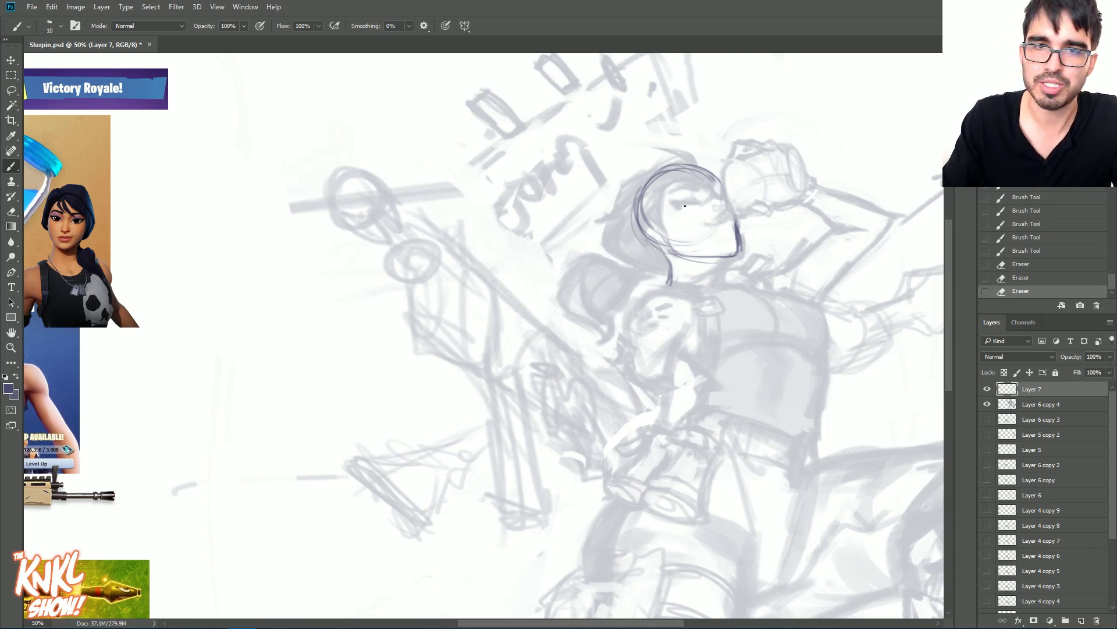
# Step: Draw the eye on the face with dark lash and iris strokes
pyautogui.moveTo(679, 209); pyautogui.dragTo(678, 206)
pyautogui.moveTo(674, 205); pyautogui.dragTo(674, 205)
pyautogui.press(']')
pyautogui.moveTo(673, 204); pyautogui.dragTo(676, 206)
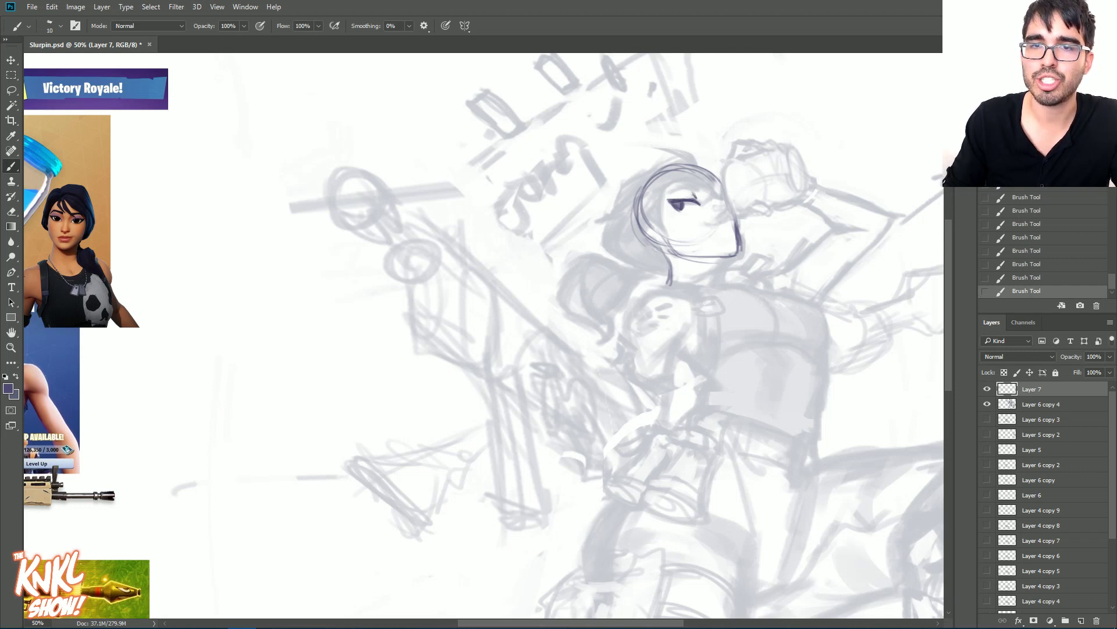
# Step: Move Layer 7 and Layer 6 copy 4 together closer to the reference images and view the head at 66.7%
pyautogui.keyDown('shift'); pyautogui.click(1036, 404); pyautogui.keyUp('shift')
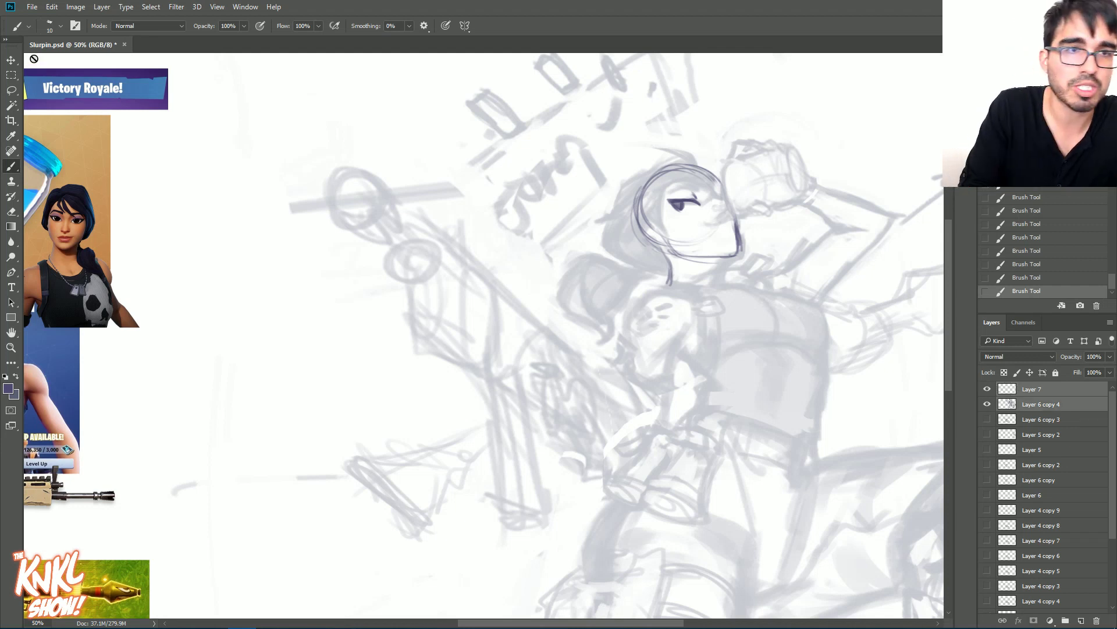
pyautogui.press('v')
pyautogui.moveTo(698, 265); pyautogui.dragTo(623, 297)
pyautogui.moveTo(643, 300)
pyautogui.mouseDown()
pyautogui.moveTo(678, 312)
pyautogui.moveTo(736, 312)
pyautogui.moveTo(742, 300)
pyautogui.mouseUp()
pyautogui.hotkey('ctrl', '+')
pyautogui.moveTo(669, 279); pyautogui.dragTo(581, 375)
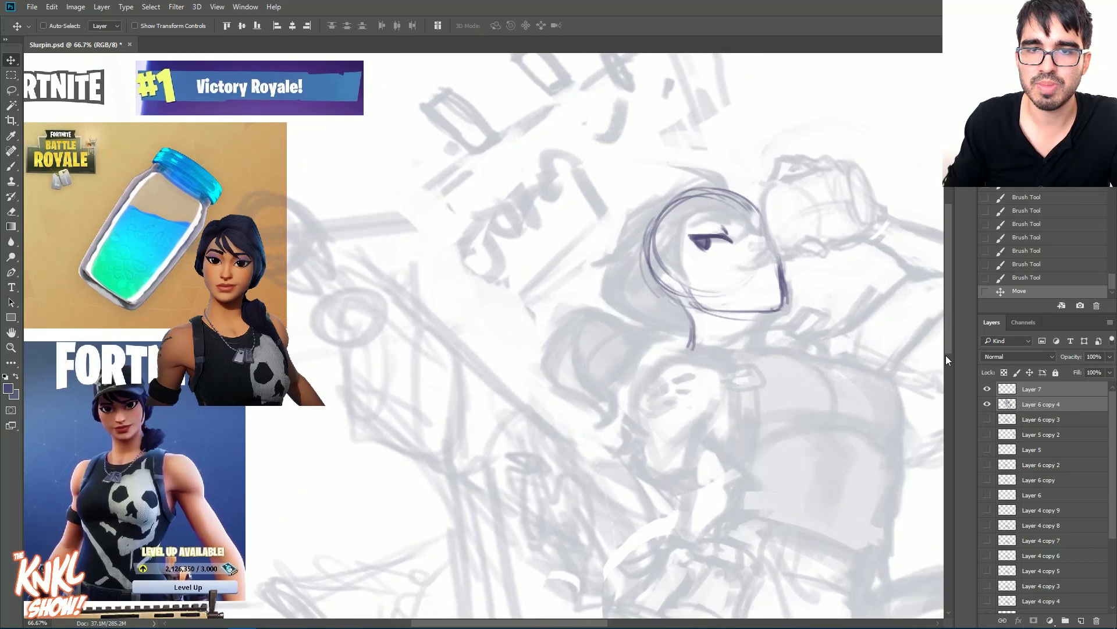
# Step: Draw a thick dark eyebrow above the eye on Layer 7 with an enlarged brush
pyautogui.click(1033, 389)
pyautogui.press('b')
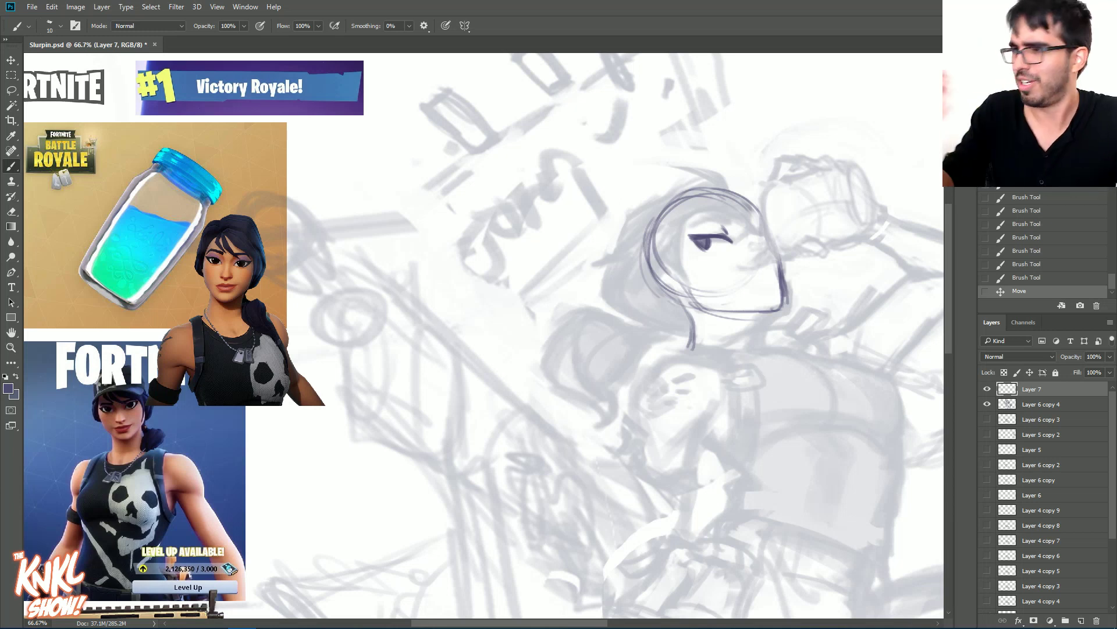
pyautogui.press(']')
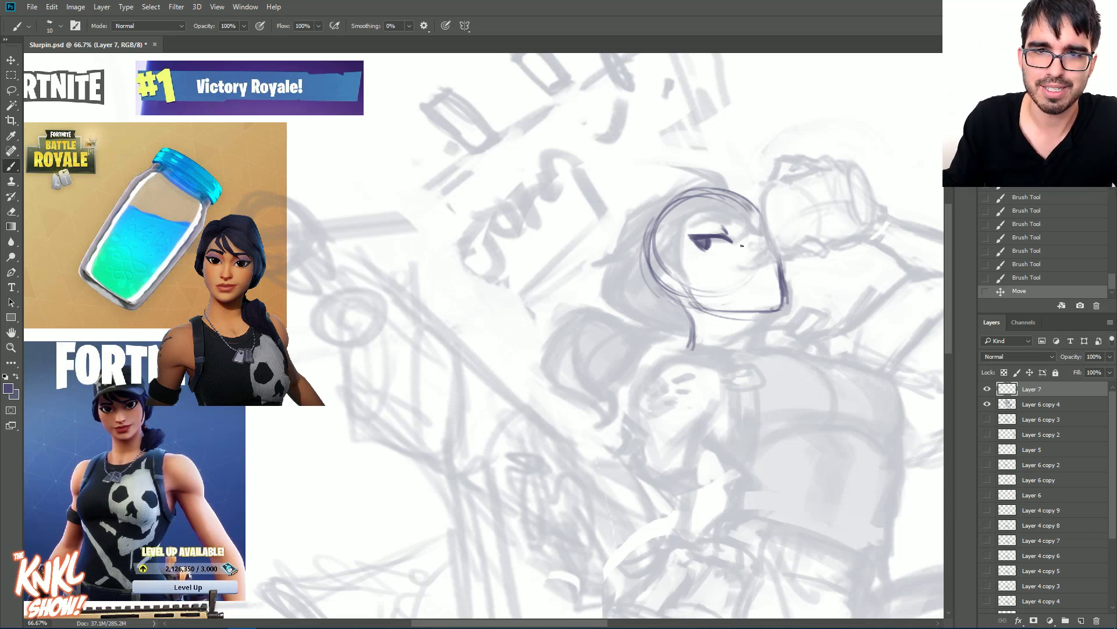
pyautogui.press(']')
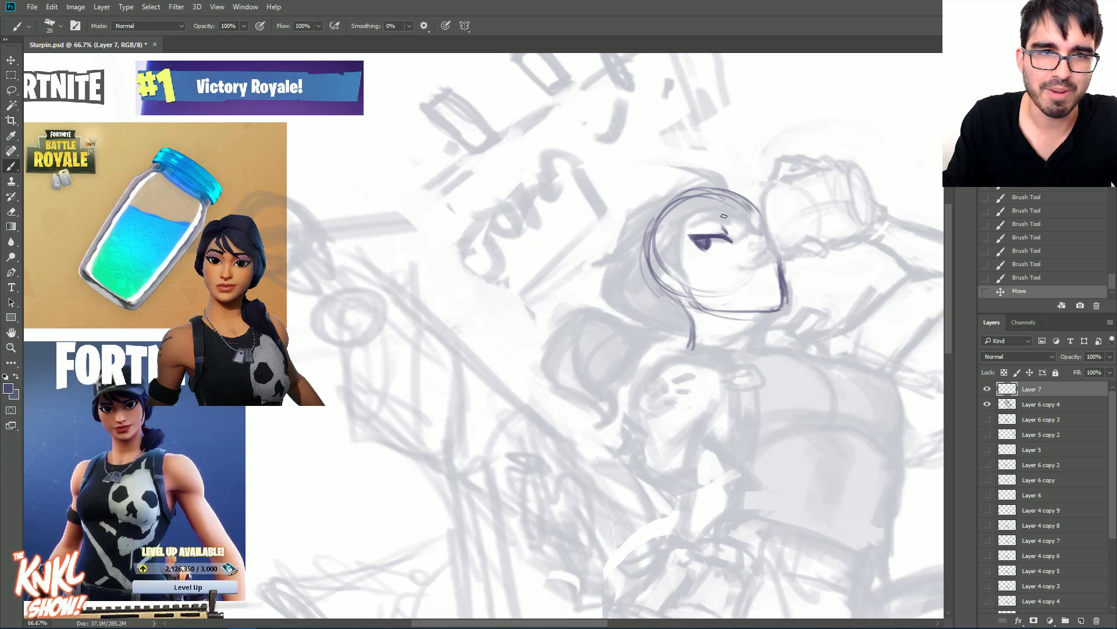
pyautogui.moveTo(728, 219); pyautogui.dragTo(722, 214)
pyautogui.moveTo(726, 218); pyautogui.dragTo(717, 215)
pyautogui.moveTo(728, 218); pyautogui.dragTo(686, 217)
# Step: Draw the far brow and nose bridge at the front of the face with a smaller brush
pyautogui.press('[')
pyautogui.press('[')
pyautogui.press('[')
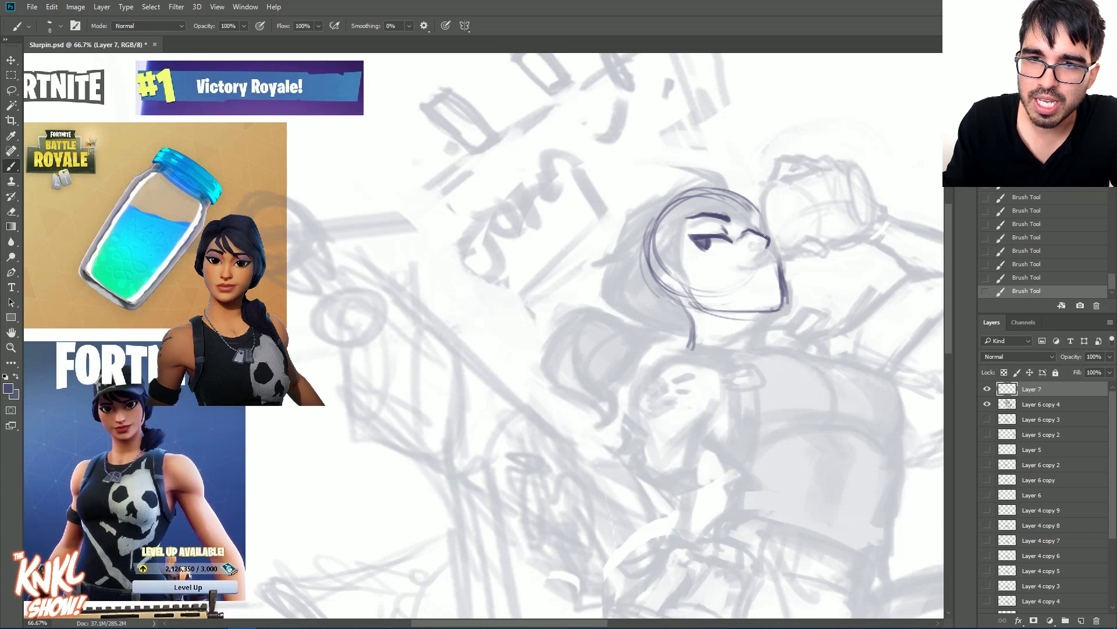
pyautogui.moveTo(757, 220); pyautogui.dragTo(764, 232)
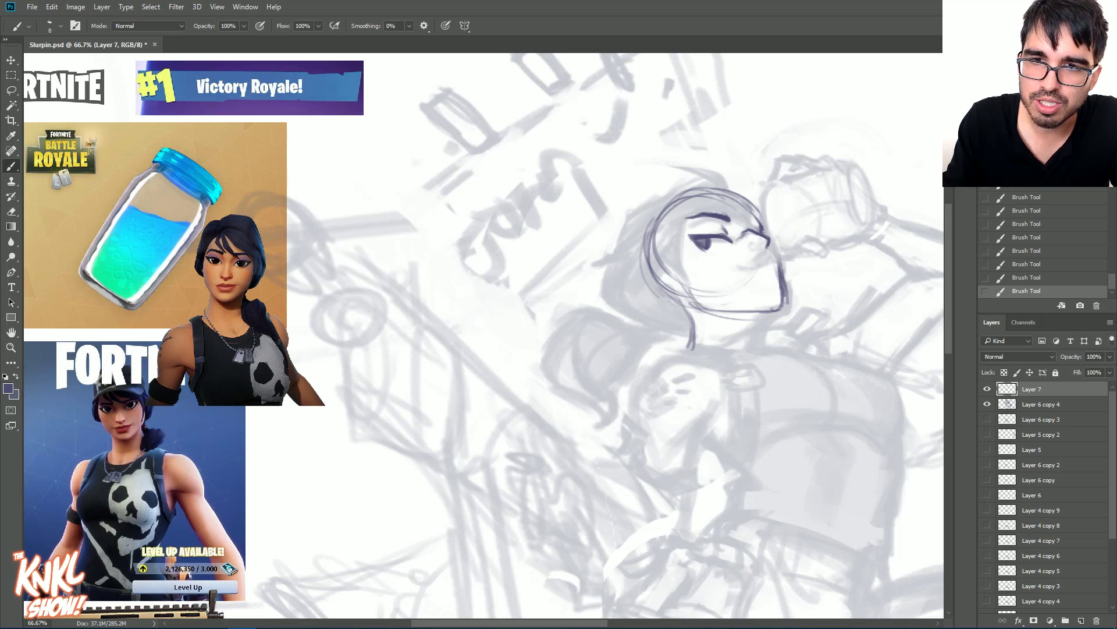
# Step: Try curved construction guidelines wrapping around the lower face, and return to the earlier history state
pyautogui.moveTo(657, 269); pyautogui.dragTo(757, 228)
pyautogui.hotkey('ctrl', 'z')
pyautogui.moveTo(655, 276); pyautogui.dragTo(796, 256)
pyautogui.hotkey('ctrl', 'z')
pyautogui.press(']')
pyautogui.moveTo(775, 312)
pyautogui.mouseDown()
pyautogui.moveTo(711, 185)
pyautogui.moveTo(754, 232)
pyautogui.moveTo(713, 192)
pyautogui.mouseUp()
pyautogui.hotkey('ctrl', 'z')
pyautogui.moveTo(657, 267)
pyautogui.mouseDown()
pyautogui.moveTo(753, 228)
pyautogui.moveTo(789, 227)
pyautogui.mouseUp()
pyautogui.hotkey('ctrl', 'z')
pyautogui.moveTo(687, 297)
pyautogui.mouseDown()
pyautogui.moveTo(799, 274)
pyautogui.moveTo(809, 298)
pyautogui.moveTo(780, 281)
pyautogui.mouseUp()
pyautogui.hotkey('ctrl', 'z')
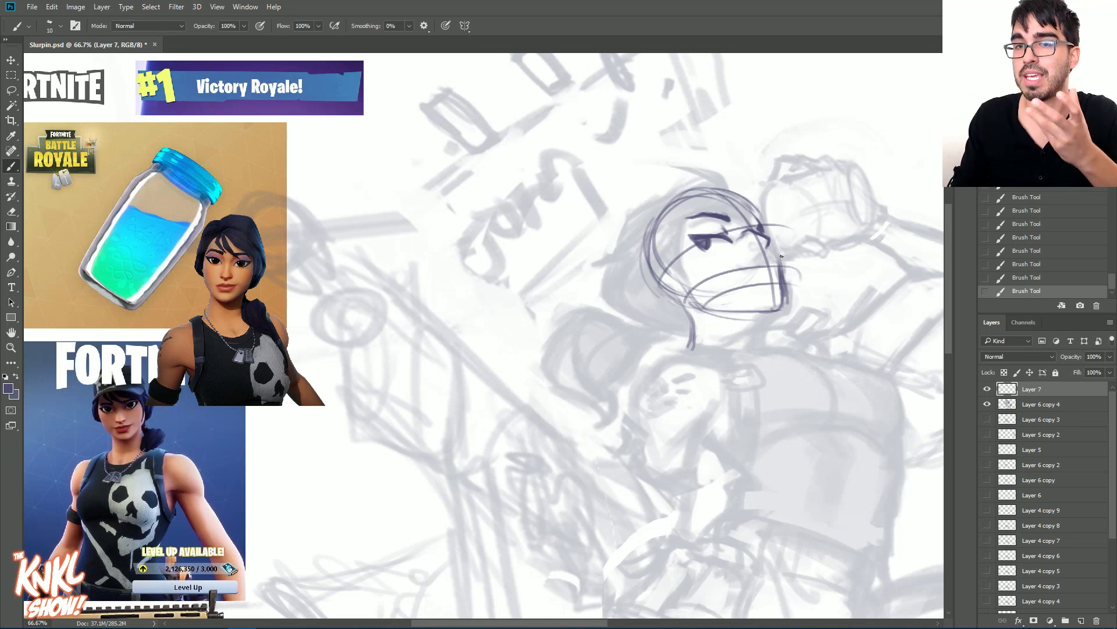
pyautogui.click(1046, 237)
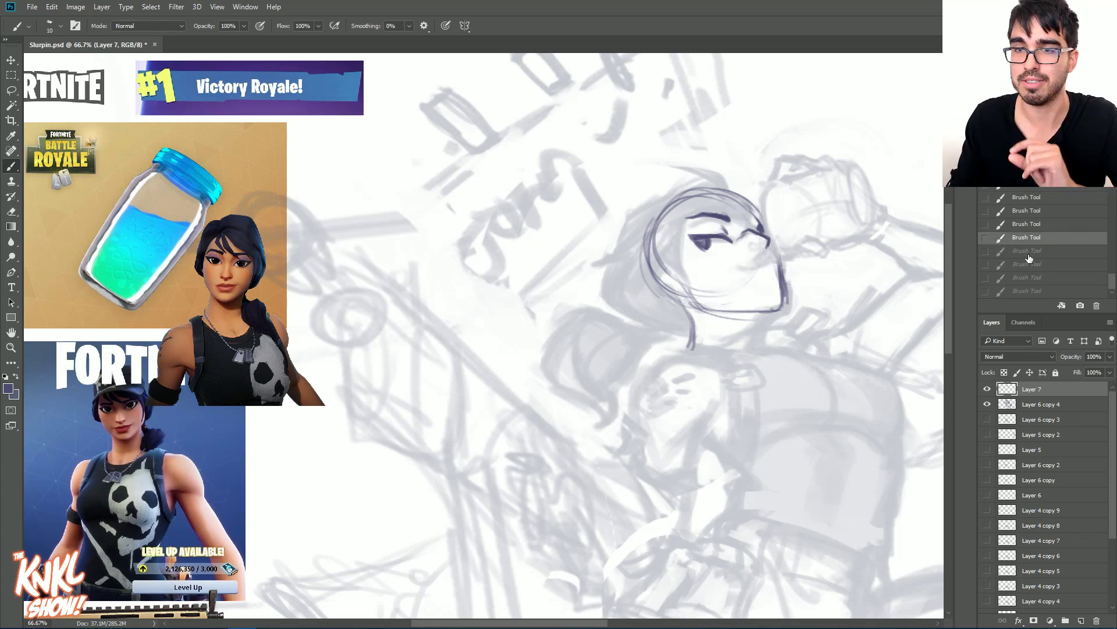
pyautogui.click(1030, 210)
pyautogui.click(1032, 226)
pyautogui.click(1034, 238)
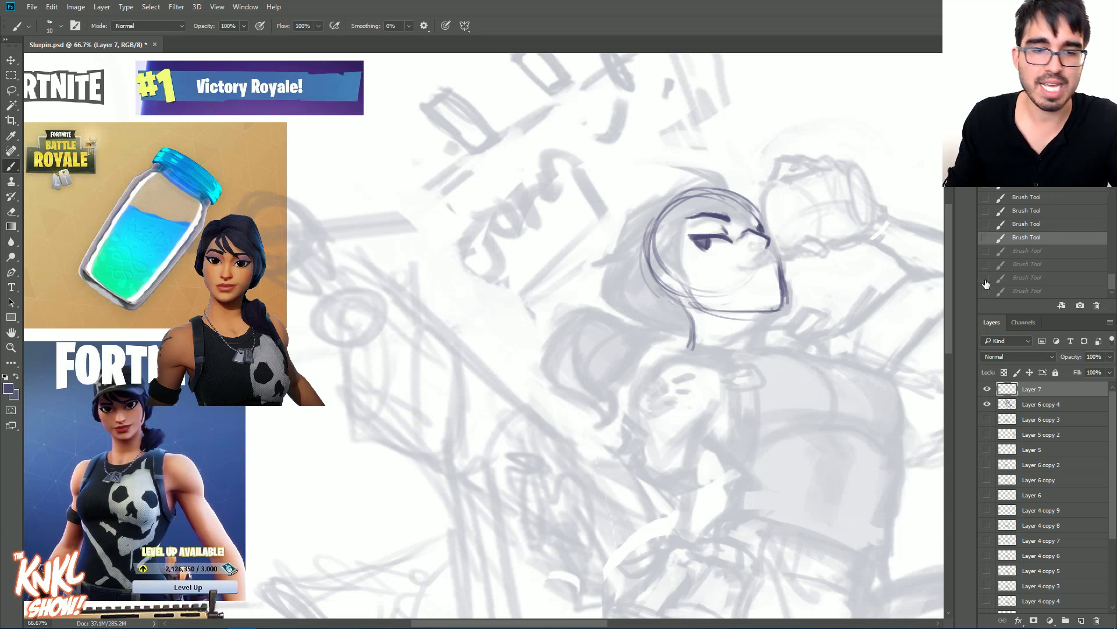
pyautogui.hotkey('ctrl', 'z')
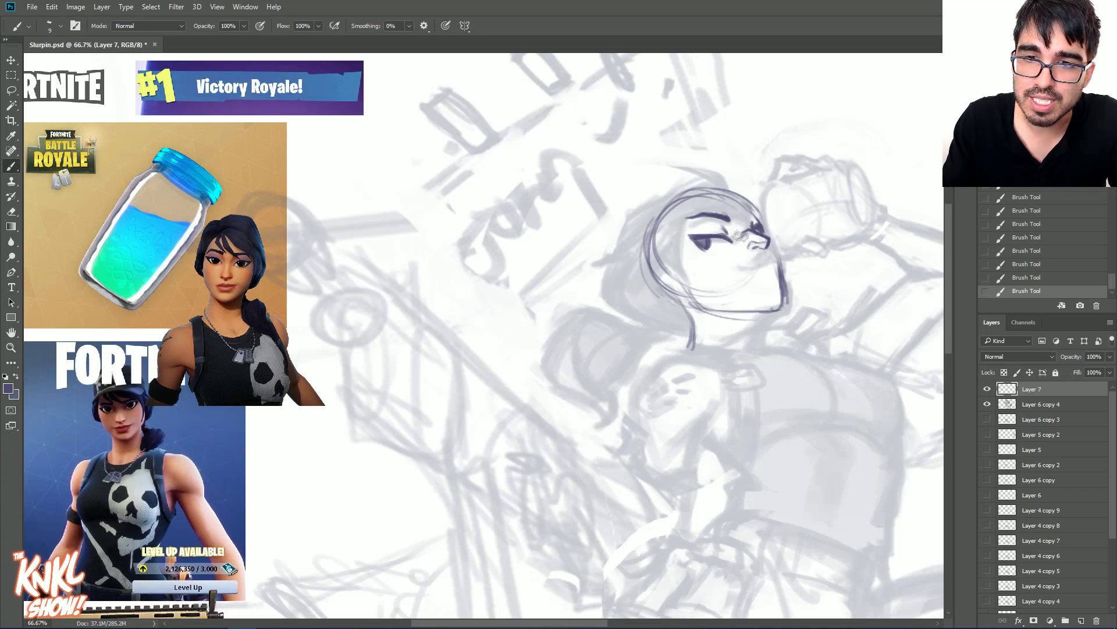
# Step: Clean up the strokes around the nose and draw the mouth line with a thinner brush
pyautogui.moveTo(740, 222); pyautogui.dragTo(768, 223)
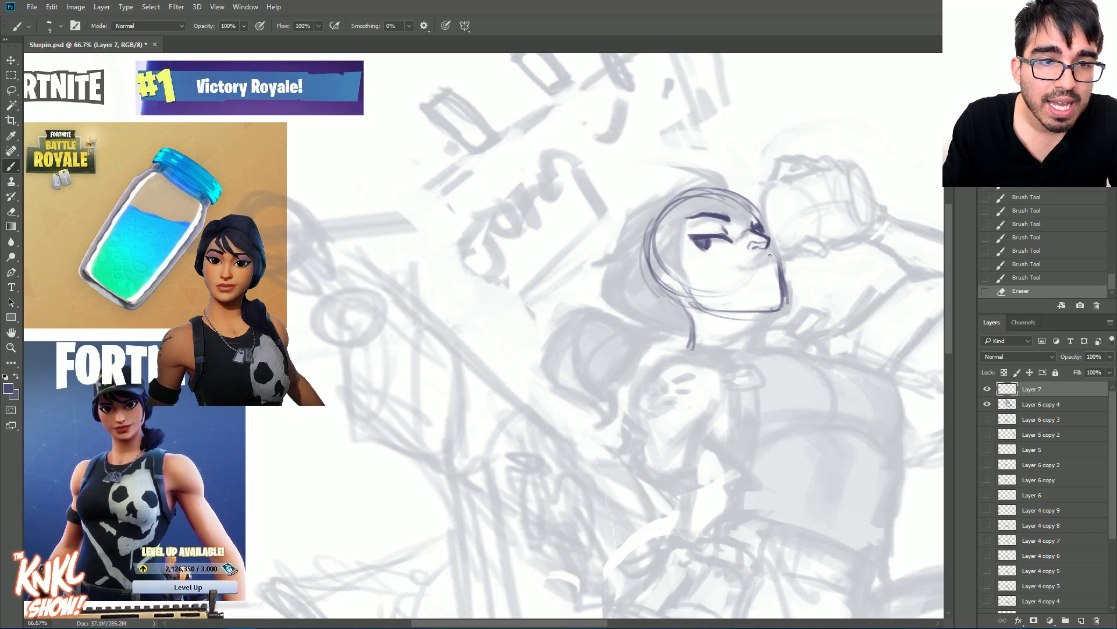
pyautogui.press('[')
pyautogui.moveTo(773, 255); pyautogui.dragTo(772, 252)
pyautogui.moveTo(768, 248); pyautogui.dragTo(771, 251)
pyautogui.moveTo(767, 249); pyautogui.dragTo(759, 256)
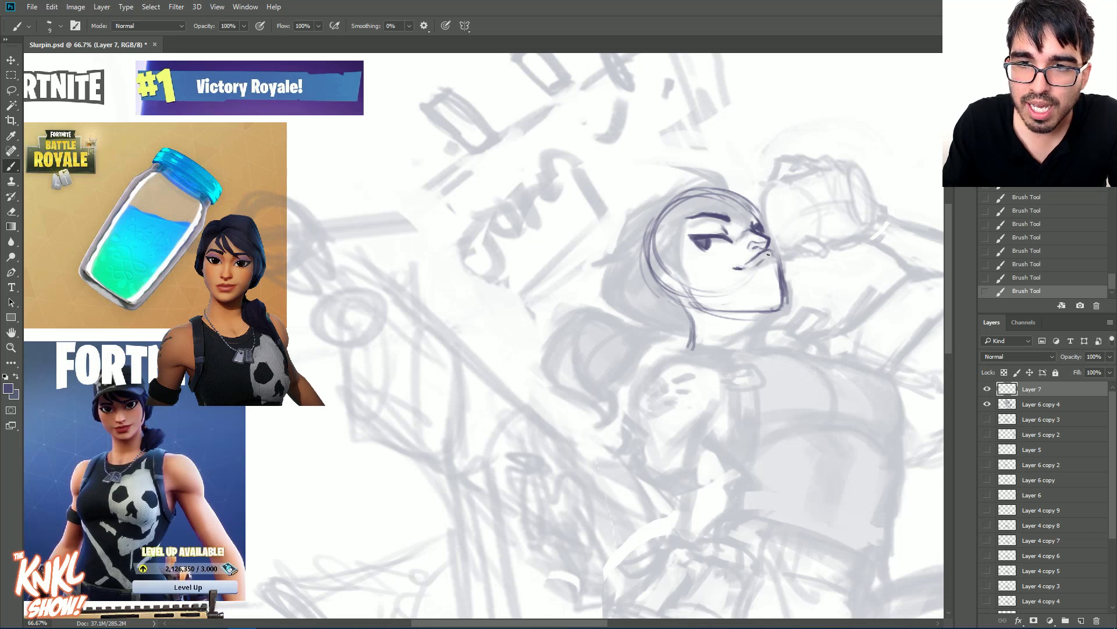
# Step: Erase the excess around the mouth and shape the lips along the front of the face
pyautogui.press('e')
pyautogui.moveTo(747, 254)
pyautogui.mouseDown()
pyautogui.moveTo(777, 290)
pyautogui.moveTo(764, 256)
pyautogui.mouseUp()
pyautogui.moveTo(756, 262); pyautogui.dragTo(766, 256)
pyautogui.moveTo(763, 259); pyautogui.dragTo(772, 251)
pyautogui.moveTo(769, 254); pyautogui.dragTo(772, 252)
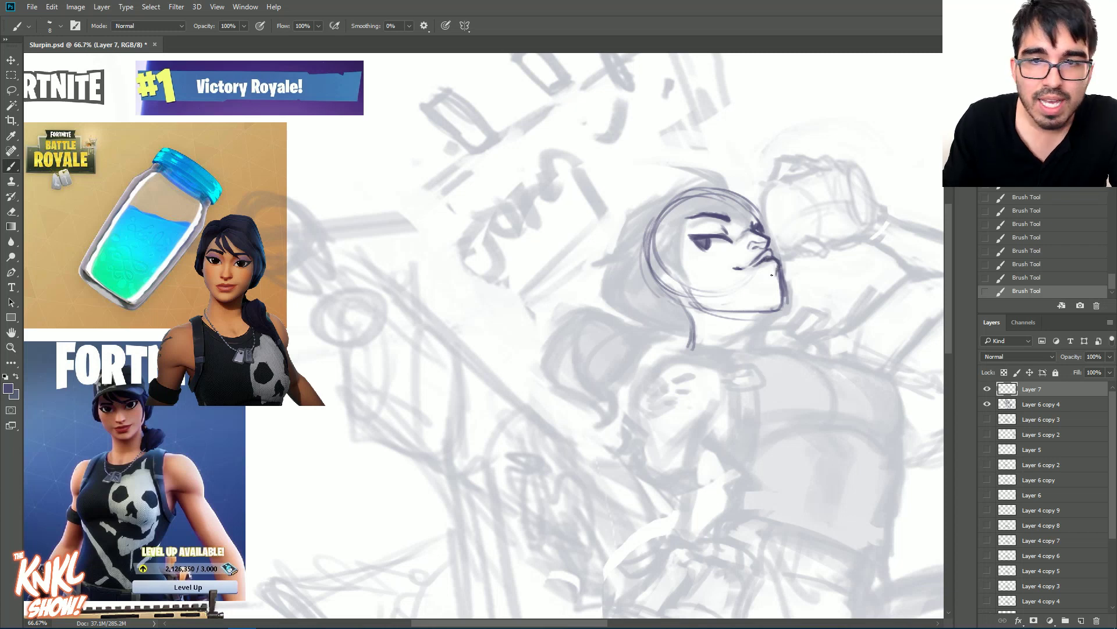
# Step: Draw the chin contour below the lips and erase the old straight jaw guideline
pyautogui.moveTo(780, 298)
pyautogui.mouseDown()
pyautogui.moveTo(785, 274)
pyautogui.moveTo(786, 304)
pyautogui.moveTo(762, 311)
pyautogui.moveTo(783, 294)
pyautogui.moveTo(783, 308)
pyautogui.moveTo(782, 291)
pyautogui.mouseUp()
pyautogui.moveTo(780, 277); pyautogui.dragTo(781, 291)
pyautogui.moveTo(780, 290)
pyautogui.mouseDown()
pyautogui.moveTo(763, 315)
pyautogui.moveTo(778, 308)
pyautogui.mouseUp()
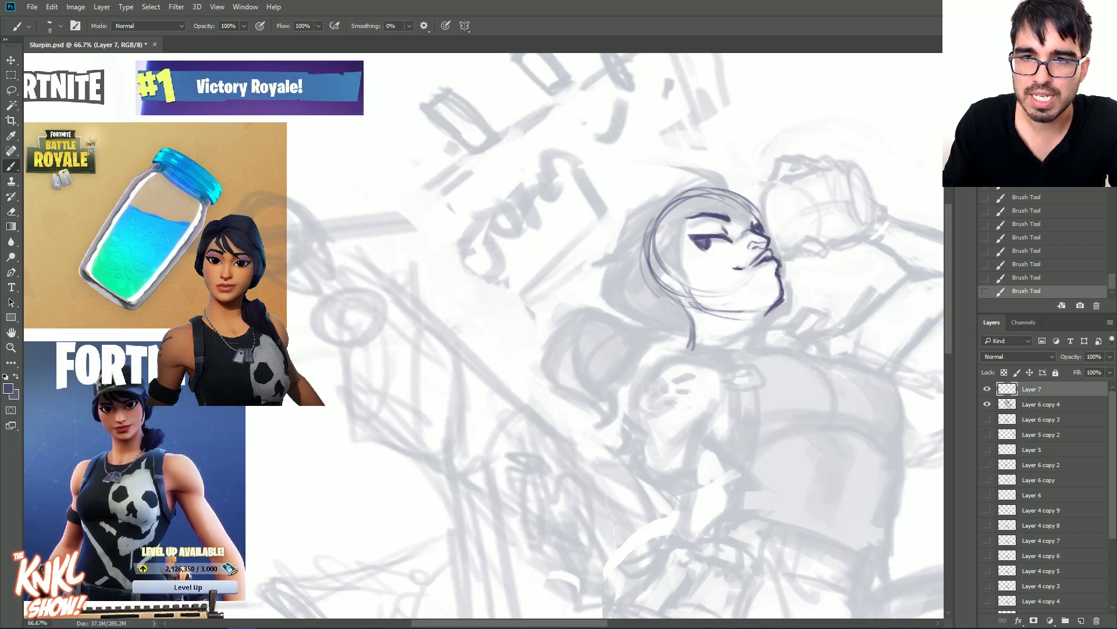
pyautogui.press('e')
pyautogui.moveTo(749, 307); pyautogui.dragTo(698, 302)
pyautogui.press('b')
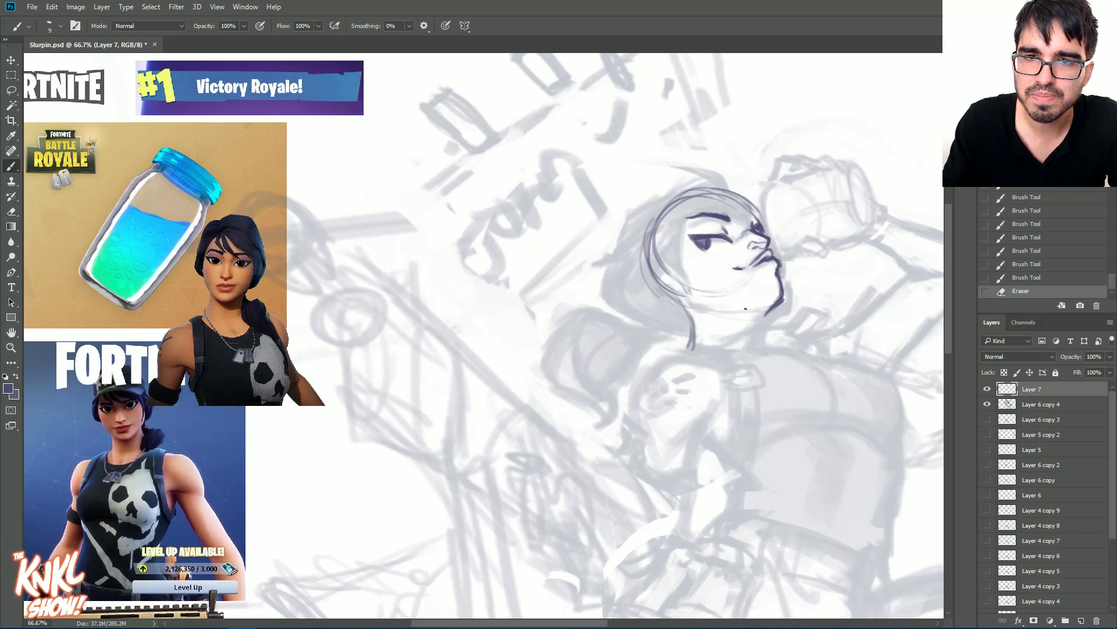
# Step: Refine the mouth corner and the lip contour with short brush strokes
pyautogui.moveTo(764, 261); pyautogui.dragTo(741, 267)
pyautogui.moveTo(739, 268); pyautogui.dragTo(779, 263)
pyautogui.moveTo(779, 261); pyautogui.dragTo(781, 267)
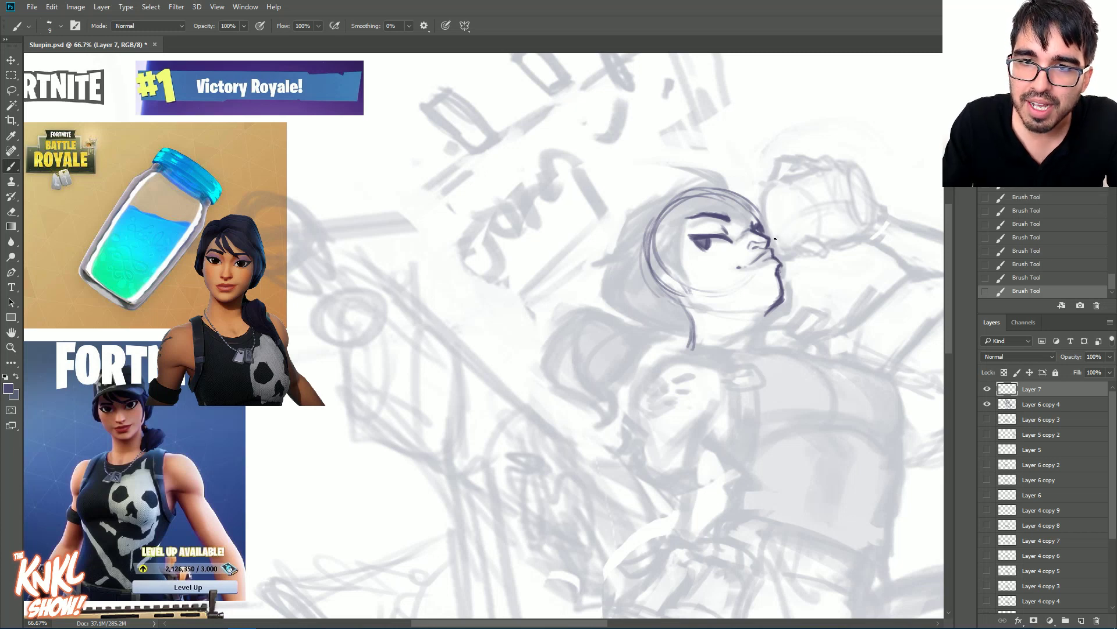
# Step: Redraw the forehead and nose profile and clean up the contour above the upper lip
pyautogui.moveTo(759, 193)
pyautogui.mouseDown()
pyautogui.moveTo(758, 223)
pyautogui.moveTo(778, 252)
pyautogui.moveTo(768, 245)
pyautogui.mouseUp()
pyautogui.moveTo(769, 219)
pyautogui.mouseDown()
pyautogui.moveTo(777, 247)
pyautogui.moveTo(774, 232)
pyautogui.mouseUp()
pyautogui.moveTo(773, 225); pyautogui.dragTo(775, 228)
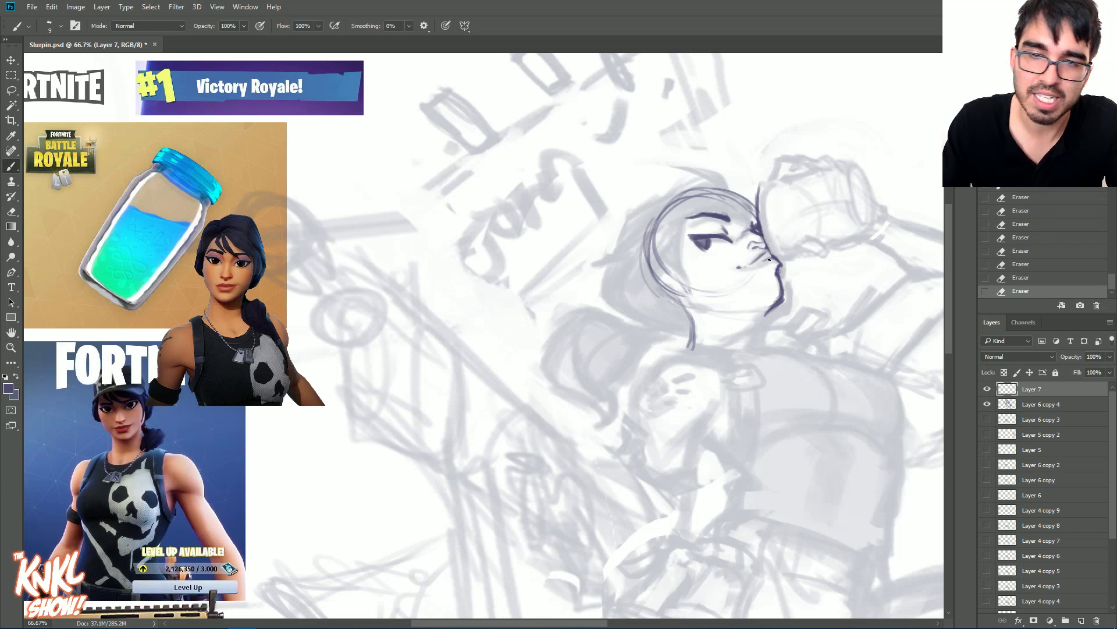
pyautogui.moveTo(775, 254); pyautogui.dragTo(772, 257)
pyautogui.moveTo(771, 256); pyautogui.dragTo(778, 262)
# Step: Darken the rear corner of the jaw with a larger brush and touch up the iris
pyautogui.press(']')
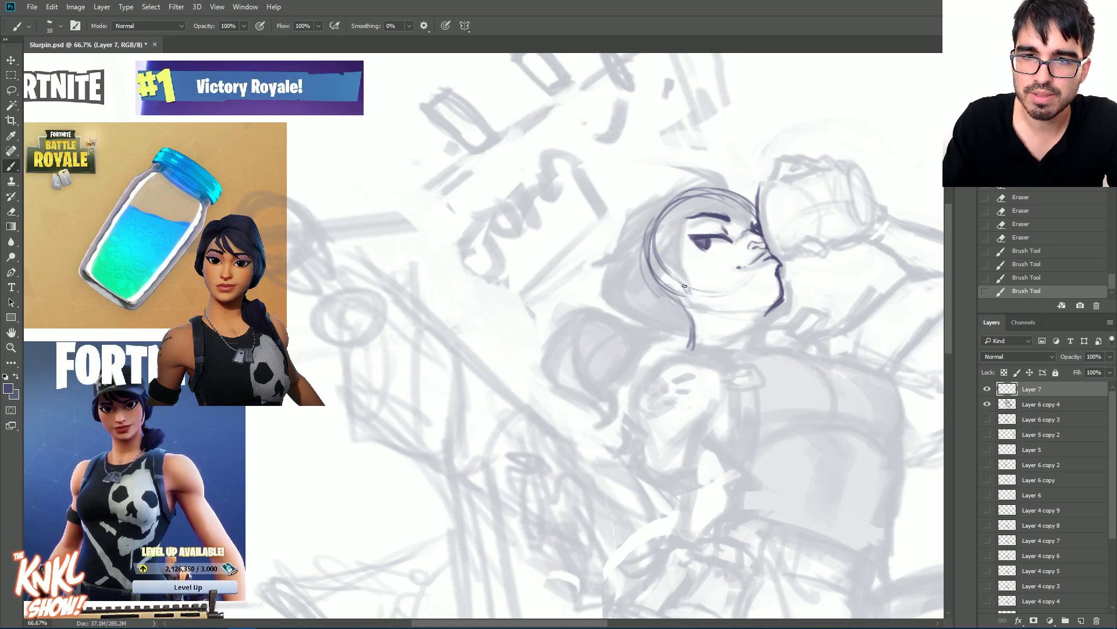
pyautogui.moveTo(674, 295); pyautogui.dragTo(657, 281)
pyautogui.moveTo(667, 292)
pyautogui.mouseDown()
pyautogui.moveTo(657, 262)
pyautogui.moveTo(684, 272)
pyautogui.mouseUp()
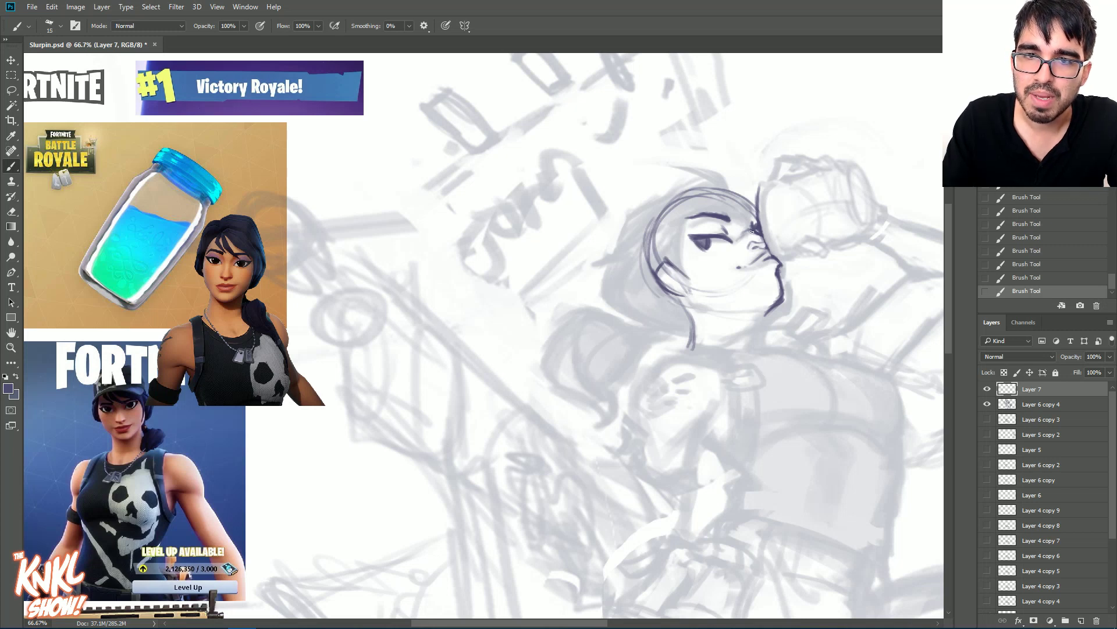
pyautogui.click(712, 246)
pyautogui.click(714, 271)
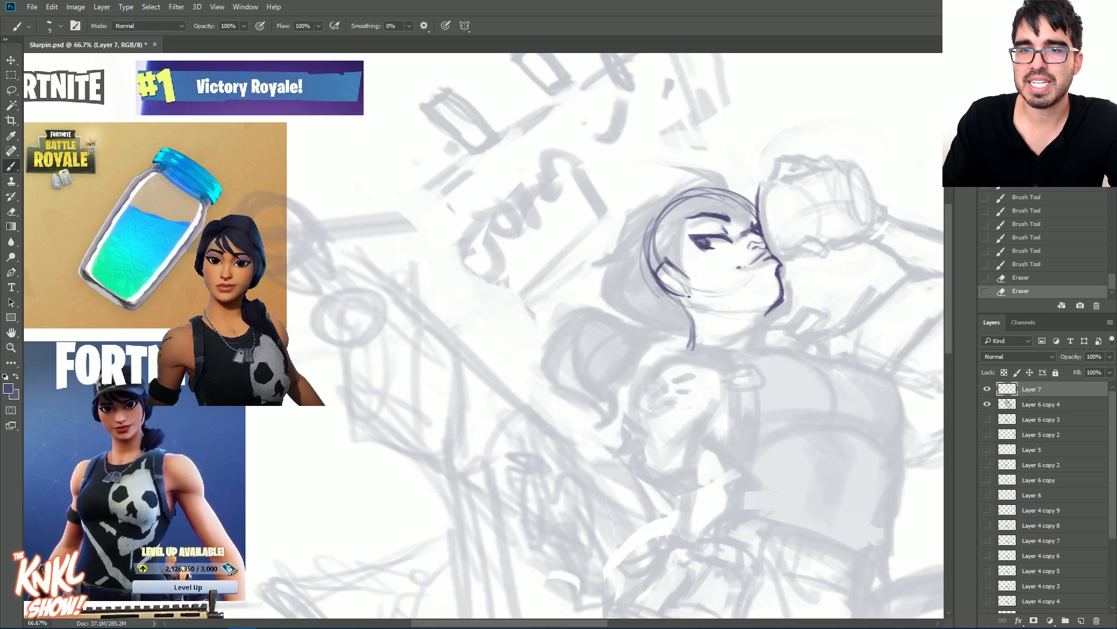
# Step: Draw the jawline from the rear jaw corner forward to the chin
pyautogui.moveTo(691, 296); pyautogui.dragTo(715, 315)
pyautogui.moveTo(705, 314); pyautogui.dragTo(764, 306)
pyautogui.moveTo(711, 314)
pyautogui.mouseDown()
pyautogui.moveTo(734, 311)
pyautogui.moveTo(703, 310)
pyautogui.mouseUp()
pyautogui.moveTo(699, 305); pyautogui.dragTo(709, 314)
pyautogui.moveTo(705, 312); pyautogui.dragTo(777, 300)
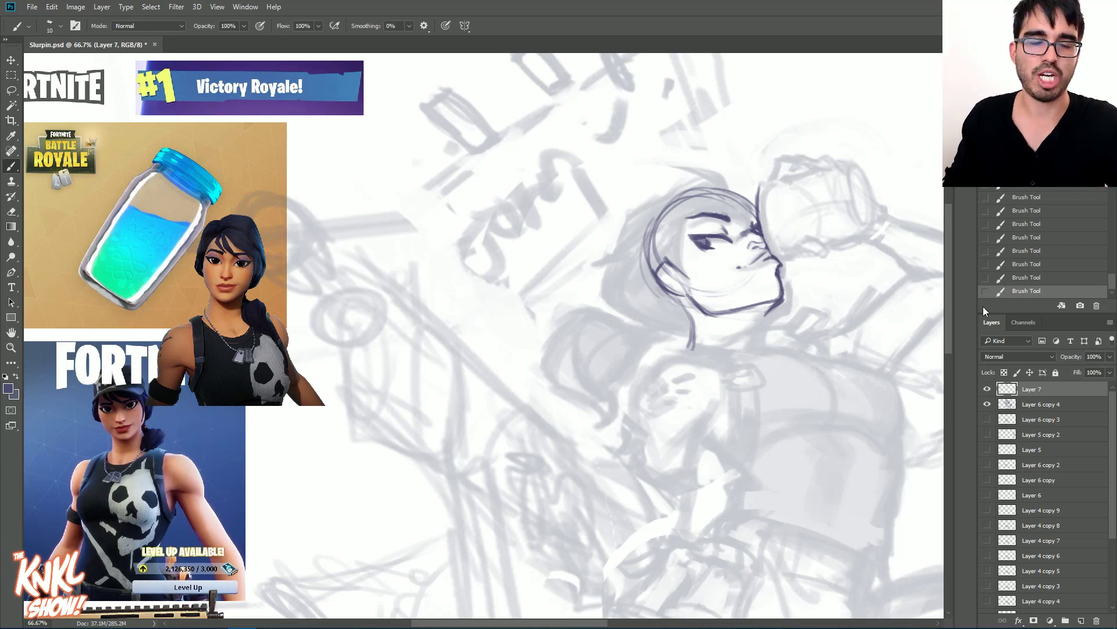
# Step: Clean up the area under the jaw and draw the front and back contours of the neck
pyautogui.press('e')
pyautogui.moveTo(689, 307)
pyautogui.mouseDown()
pyautogui.moveTo(733, 314)
pyautogui.moveTo(768, 300)
pyautogui.moveTo(756, 351)
pyautogui.moveTo(751, 317)
pyautogui.moveTo(766, 354)
pyautogui.mouseUp()
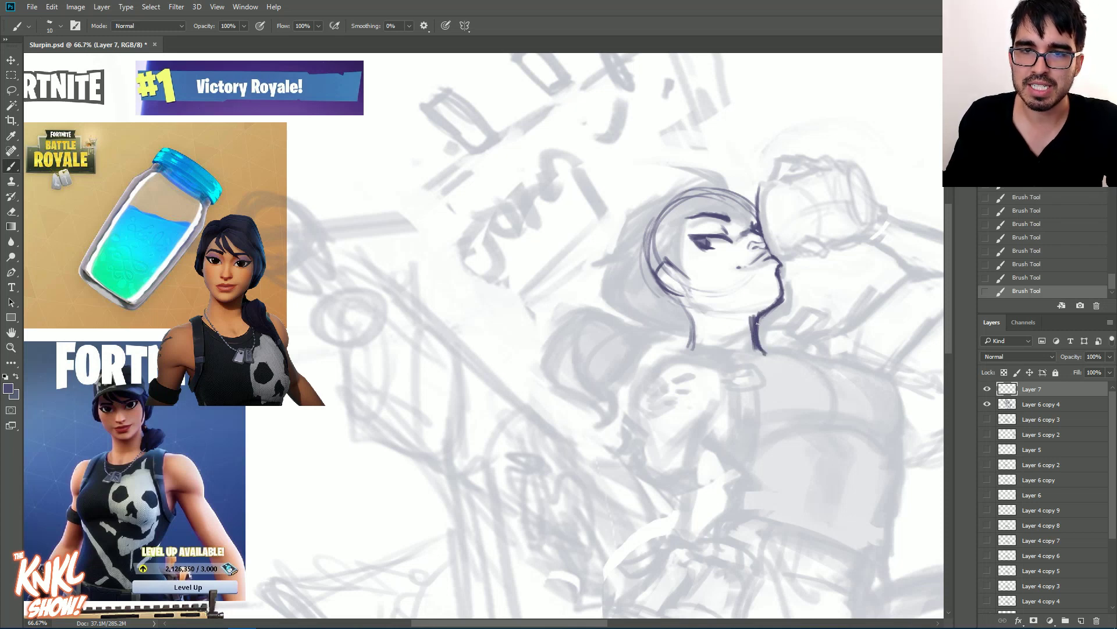
pyautogui.moveTo(694, 347)
pyautogui.mouseDown()
pyautogui.moveTo(691, 318)
pyautogui.moveTo(694, 343)
pyautogui.mouseUp()
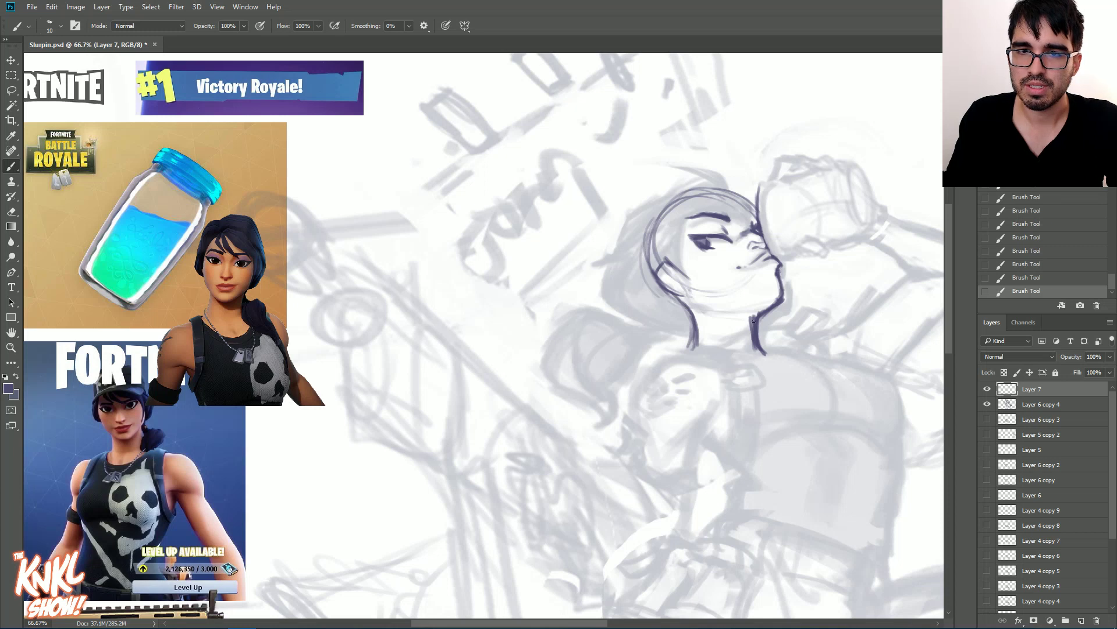
# Step: Redraw the jawline as a cleaner curve meeting the neck and erase the overlapping strokes
pyautogui.moveTo(779, 300)
pyautogui.mouseDown()
pyautogui.moveTo(755, 314)
pyautogui.moveTo(711, 310)
pyautogui.moveTo(687, 289)
pyautogui.mouseUp()
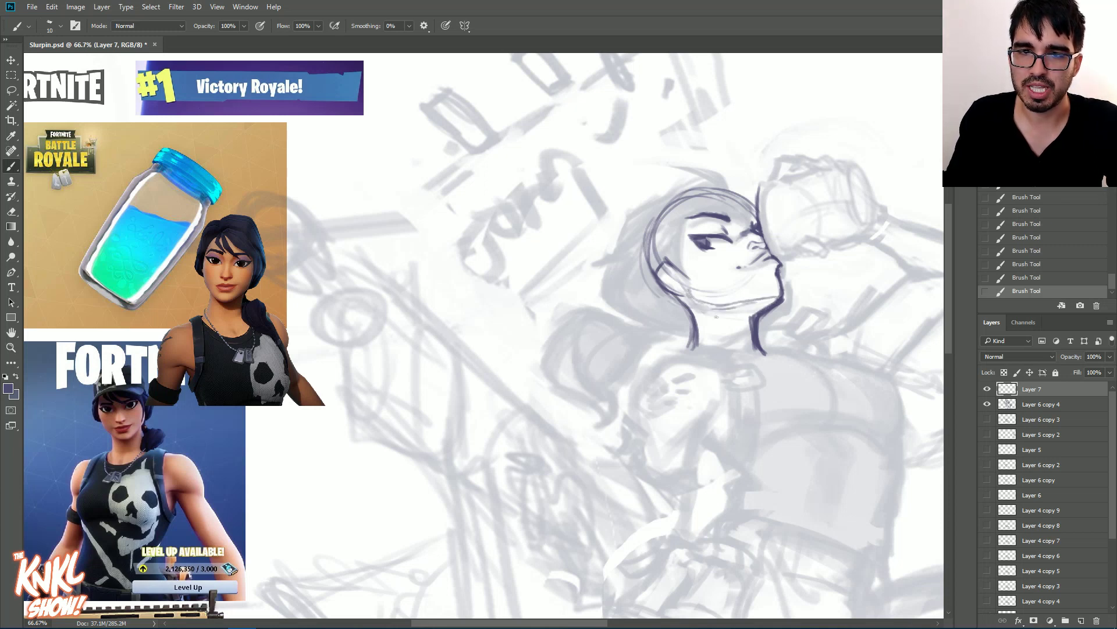
pyautogui.moveTo(752, 316)
pyautogui.mouseDown()
pyautogui.moveTo(712, 315)
pyautogui.moveTo(690, 298)
pyautogui.moveTo(715, 318)
pyautogui.moveTo(690, 297)
pyautogui.moveTo(776, 298)
pyautogui.mouseUp()
pyautogui.moveTo(709, 305)
pyautogui.mouseDown()
pyautogui.moveTo(749, 299)
pyautogui.moveTo(679, 288)
pyautogui.moveTo(723, 315)
pyautogui.moveTo(683, 289)
pyautogui.mouseUp()
pyautogui.moveTo(703, 298)
pyautogui.mouseDown()
pyautogui.moveTo(699, 311)
pyautogui.moveTo(722, 322)
pyautogui.moveTo(717, 314)
pyautogui.moveTo(750, 310)
pyautogui.mouseUp()
pyautogui.moveTo(715, 301); pyautogui.dragTo(739, 300)
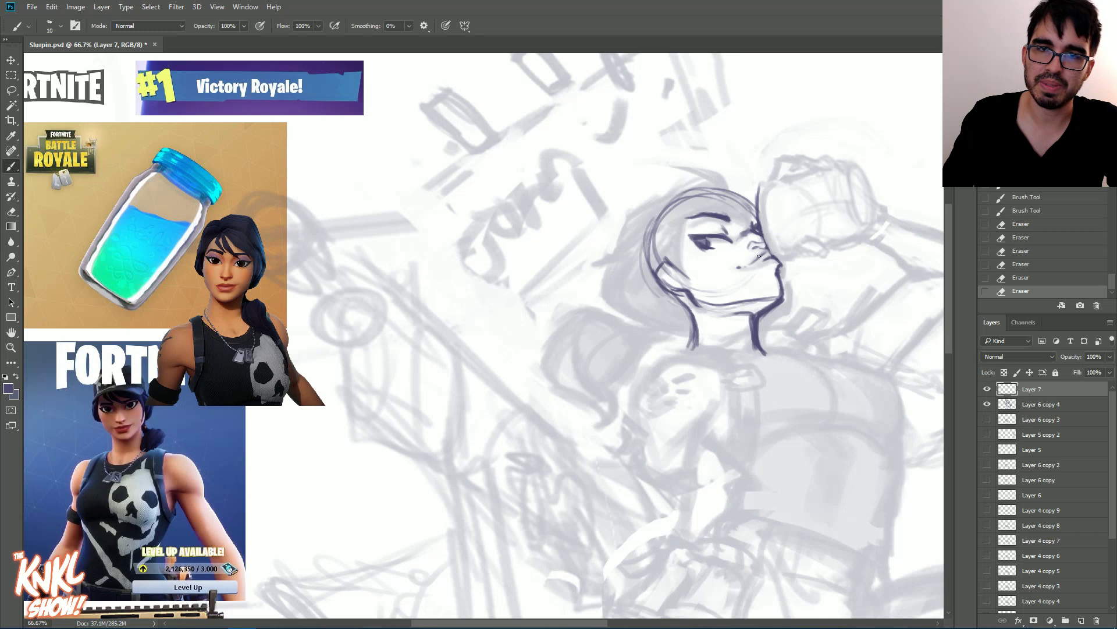
# Step: Extend and darken the outer eyelashes with a smaller brush
pyautogui.press('[')
pyautogui.moveTo(696, 242); pyautogui.dragTo(701, 240)
pyautogui.moveTo(694, 239); pyautogui.dragTo(702, 241)
pyautogui.moveTo(693, 237); pyautogui.dragTo(699, 238)
pyautogui.moveTo(690, 237); pyautogui.dragTo(700, 239)
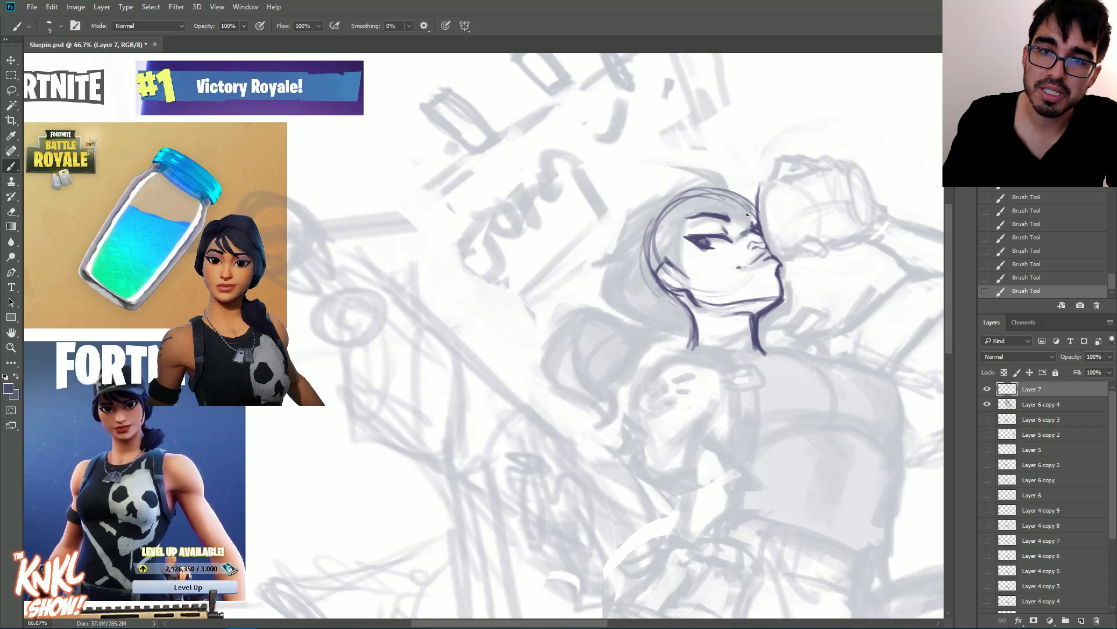
# Step: Erase the leftover head-circle lines across the top of the forehead
pyautogui.moveTo(746, 210); pyautogui.dragTo(708, 193)
pyautogui.moveTo(719, 195); pyautogui.dragTo(674, 203)
pyautogui.moveTo(693, 198); pyautogui.dragTo(671, 206)
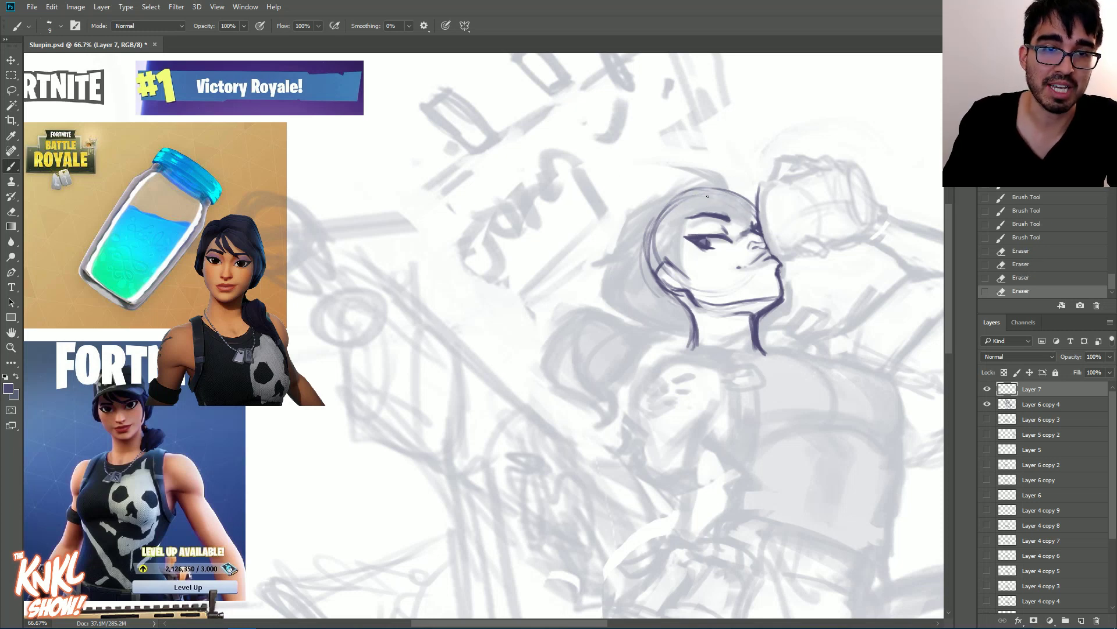
# Step: Draw the fringe strands over the forehead and thicken the front hairline, comparing the last strokes by undoing and redoing them
pyautogui.moveTo(758, 221); pyautogui.dragTo(735, 201)
pyautogui.moveTo(754, 211); pyautogui.dragTo(711, 191)
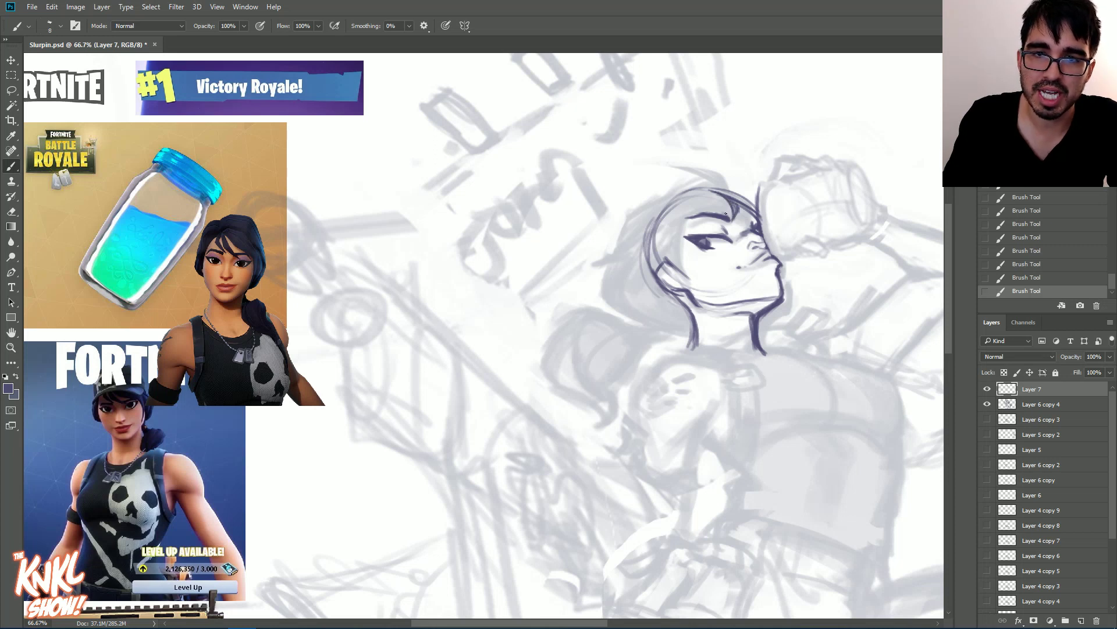
pyautogui.moveTo(722, 199)
pyautogui.mouseDown()
pyautogui.moveTo(680, 232)
pyautogui.moveTo(712, 187)
pyautogui.moveTo(676, 236)
pyautogui.mouseUp()
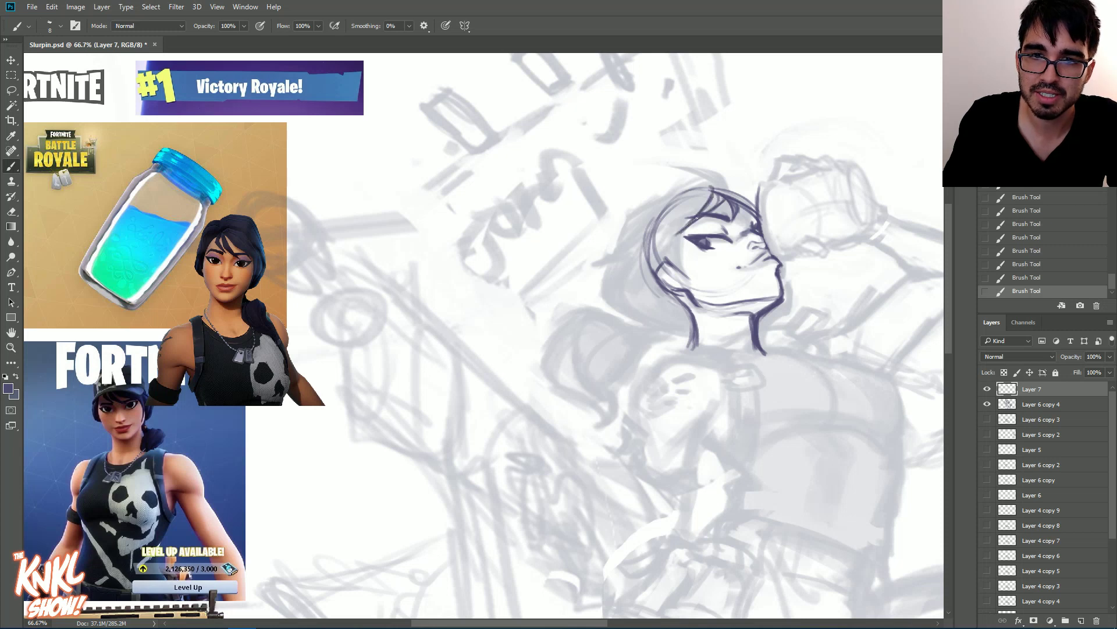
pyautogui.moveTo(719, 194)
pyautogui.mouseDown()
pyautogui.moveTo(705, 210)
pyautogui.moveTo(721, 186)
pyautogui.mouseUp()
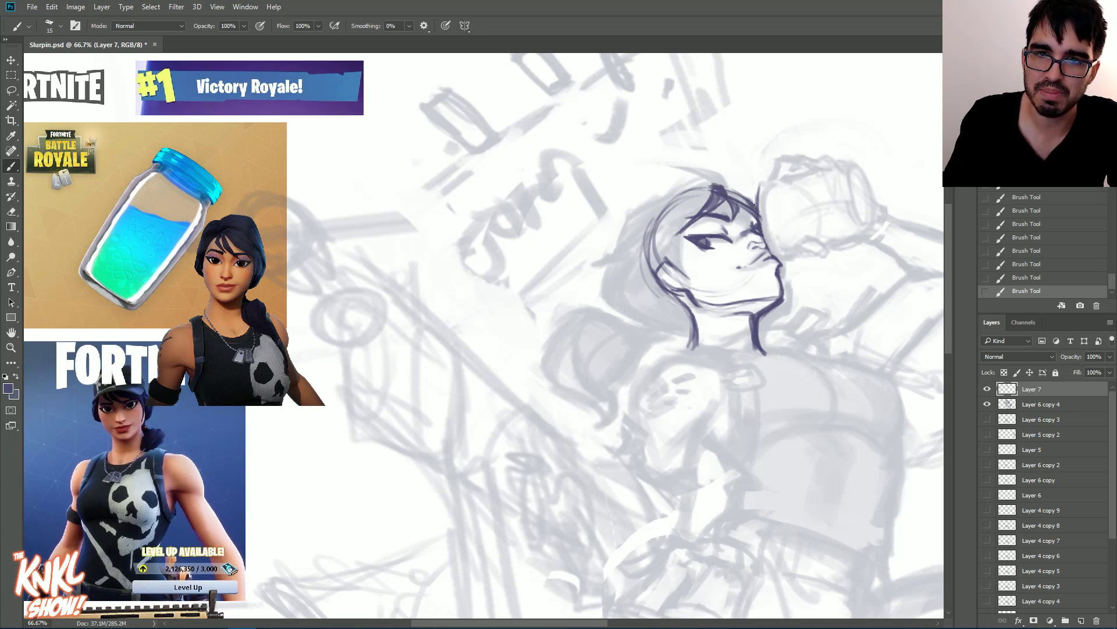
pyautogui.moveTo(748, 203)
pyautogui.mouseDown()
pyautogui.moveTo(694, 167)
pyautogui.moveTo(722, 176)
pyautogui.moveTo(703, 184)
pyautogui.mouseUp()
pyautogui.hotkey('ctrl', 'alt', 'z')
pyautogui.hotkey('ctrl', 'alt', 'z')
pyautogui.hotkey('ctrl', 'alt', 'z')
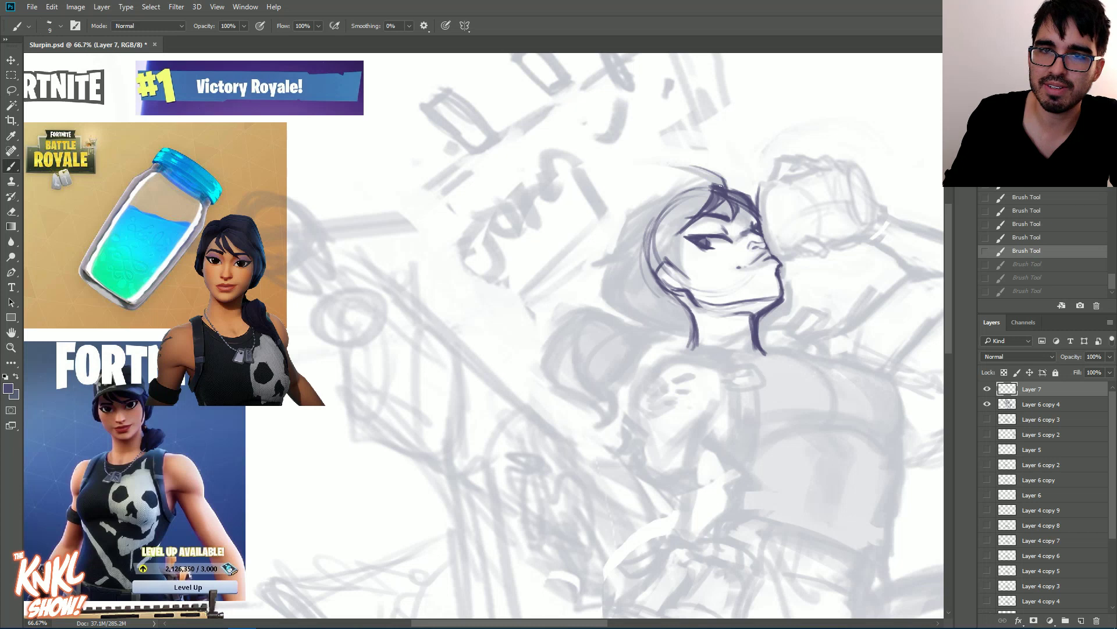
pyautogui.hotkey('ctrl', 'shift', 'z')
pyautogui.hotkey('ctrl', 'shift', 'z')
pyautogui.hotkey('ctrl', 'shift', 'z')
# Step: Draw the outer contour of the hair from the crown down the back of the head
pyautogui.moveTo(678, 177)
pyautogui.mouseDown()
pyautogui.moveTo(711, 173)
pyautogui.moveTo(635, 217)
pyautogui.mouseUp()
pyautogui.moveTo(675, 177); pyautogui.dragTo(628, 214)
pyautogui.moveTo(678, 175)
pyautogui.mouseDown()
pyautogui.moveTo(628, 216)
pyautogui.moveTo(616, 257)
pyautogui.mouseUp()
pyautogui.press(']')
pyautogui.moveTo(628, 215); pyautogui.dragTo(601, 291)
# Step: Add inner hair strands, the lower hair edge and the strand framing the face with a thinner brush
pyautogui.press('[')
pyautogui.moveTo(671, 198); pyautogui.dragTo(613, 257)
pyautogui.moveTo(653, 216)
pyautogui.mouseDown()
pyautogui.moveTo(598, 261)
pyautogui.moveTo(623, 257)
pyautogui.mouseUp()
pyautogui.moveTo(669, 204); pyautogui.dragTo(605, 288)
pyautogui.press('[')
pyautogui.moveTo(647, 243)
pyautogui.mouseDown()
pyautogui.moveTo(625, 319)
pyautogui.moveTo(602, 314)
pyautogui.moveTo(597, 290)
pyautogui.moveTo(633, 318)
pyautogui.mouseUp()
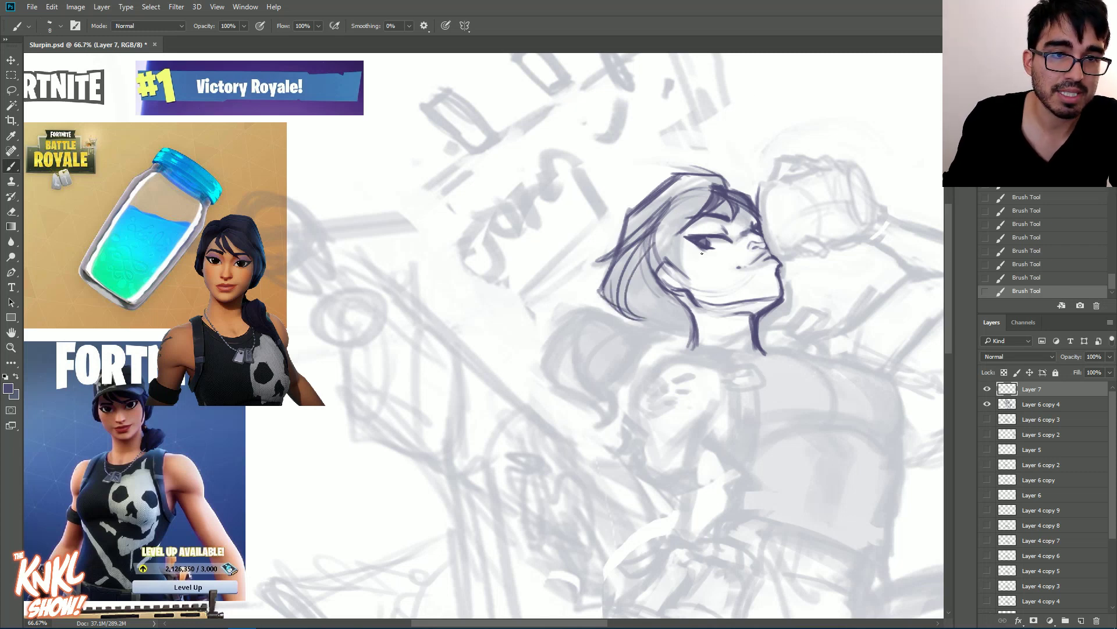
pyautogui.moveTo(690, 227)
pyautogui.mouseDown()
pyautogui.moveTo(682, 279)
pyautogui.moveTo(670, 277)
pyautogui.mouseUp()
# Step: Try extra strands flowing from the crown to the hair tips, and return to the earlier history state
pyautogui.press('e')
pyautogui.moveTo(664, 200)
pyautogui.mouseDown()
pyautogui.moveTo(626, 280)
pyautogui.moveTo(654, 253)
pyautogui.moveTo(655, 282)
pyautogui.moveTo(635, 254)
pyautogui.moveTo(645, 236)
pyautogui.mouseUp()
pyautogui.moveTo(623, 291); pyautogui.dragTo(636, 256)
pyautogui.moveTo(628, 274); pyautogui.dragTo(647, 234)
pyautogui.moveTo(625, 299)
pyautogui.mouseDown()
pyautogui.moveTo(656, 220)
pyautogui.moveTo(634, 256)
pyautogui.mouseUp()
pyautogui.moveTo(686, 181)
pyautogui.mouseDown()
pyautogui.moveTo(615, 296)
pyautogui.moveTo(659, 212)
pyautogui.moveTo(616, 302)
pyautogui.mouseUp()
pyautogui.moveTo(652, 201)
pyautogui.mouseDown()
pyautogui.moveTo(606, 282)
pyautogui.moveTo(616, 244)
pyautogui.mouseUp()
pyautogui.moveTo(707, 196)
pyautogui.mouseDown()
pyautogui.moveTo(656, 219)
pyautogui.moveTo(663, 253)
pyautogui.mouseUp()
pyautogui.moveTo(695, 193); pyautogui.dragTo(670, 266)
pyautogui.moveTo(698, 186); pyautogui.dragTo(657, 274)
pyautogui.moveTo(670, 189); pyautogui.dragTo(640, 286)
pyautogui.click(1052, 235)
pyautogui.click(1042, 211)
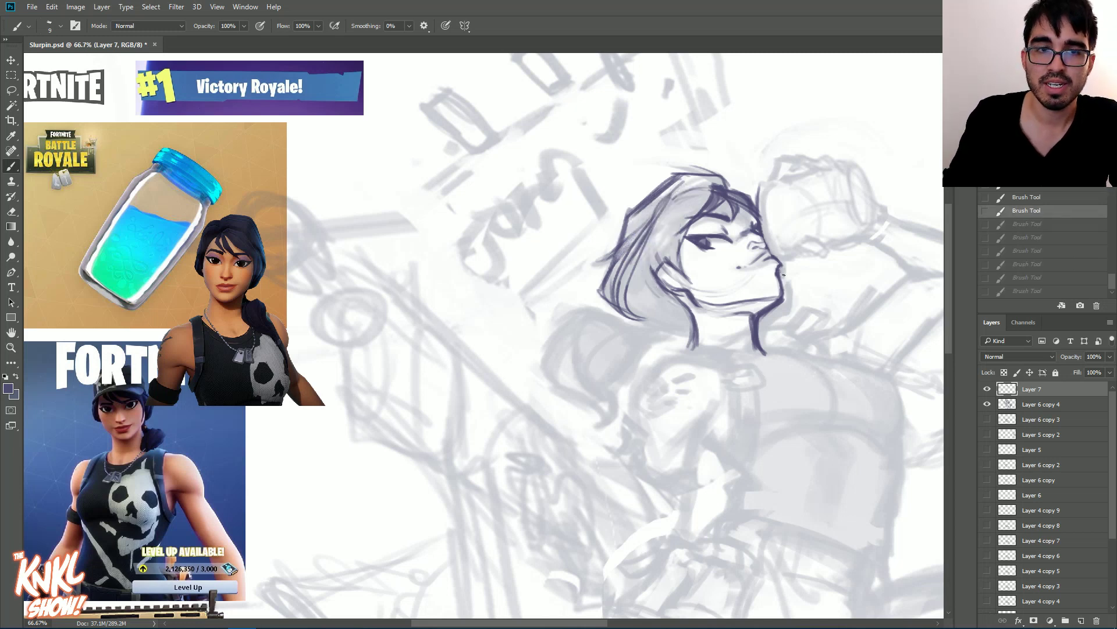
# Step: Erase the excess inner lines within the hair, keeping its outer contour
pyautogui.moveTo(676, 208)
pyautogui.mouseDown()
pyautogui.moveTo(635, 250)
pyautogui.moveTo(646, 283)
pyautogui.moveTo(662, 258)
pyautogui.moveTo(670, 287)
pyautogui.moveTo(655, 288)
pyautogui.moveTo(655, 320)
pyautogui.mouseUp()
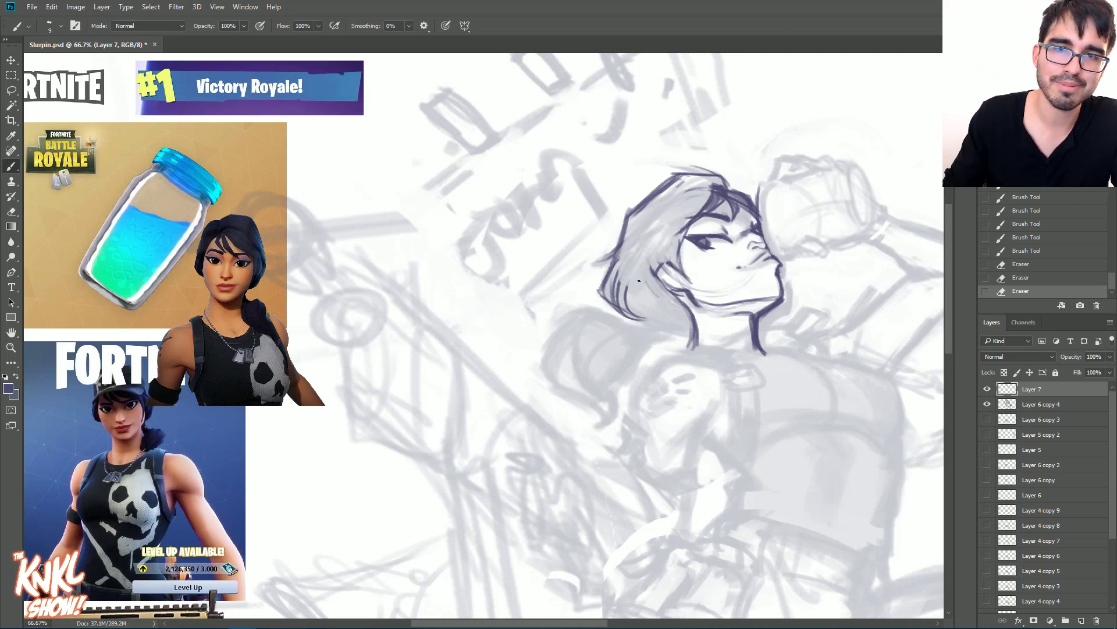
# Step: Draw the lower hair edge toward the neck and several inner strands curving beside the cheek
pyautogui.moveTo(683, 266)
pyautogui.mouseDown()
pyautogui.moveTo(689, 280)
pyautogui.moveTo(680, 248)
pyautogui.mouseUp()
pyautogui.moveTo(681, 249); pyautogui.dragTo(689, 233)
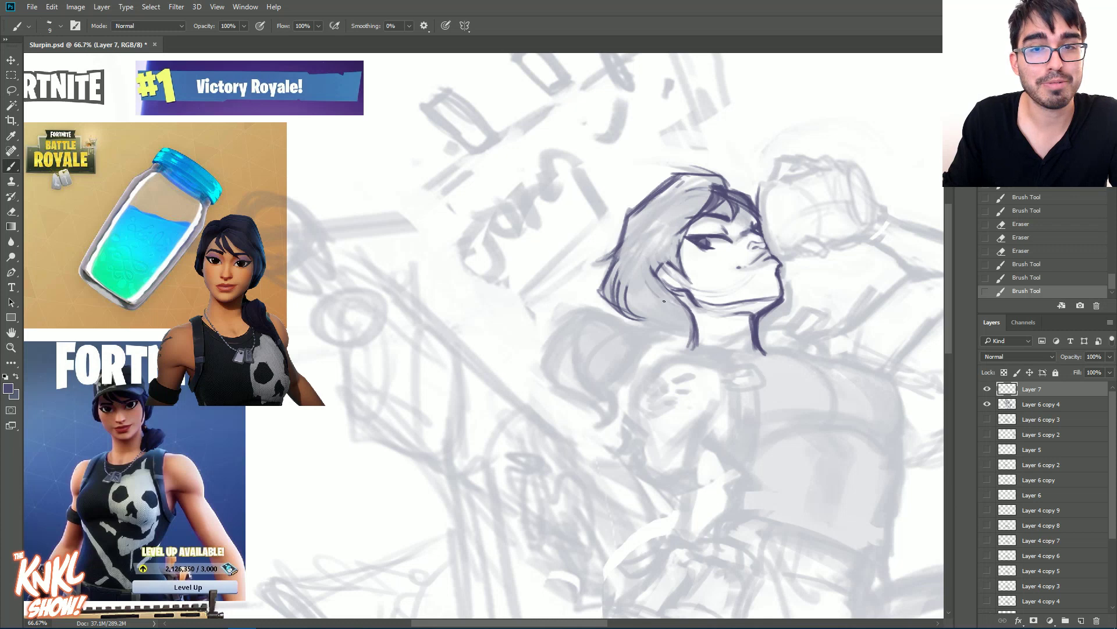
pyautogui.moveTo(636, 317); pyautogui.dragTo(679, 331)
pyautogui.moveTo(639, 319)
pyautogui.mouseDown()
pyautogui.moveTo(691, 327)
pyautogui.moveTo(661, 328)
pyautogui.mouseUp()
pyautogui.moveTo(644, 318); pyautogui.dragTo(665, 329)
pyautogui.moveTo(644, 288); pyautogui.dragTo(659, 327)
pyautogui.moveTo(659, 262)
pyautogui.mouseDown()
pyautogui.moveTo(645, 308)
pyautogui.moveTo(650, 277)
pyautogui.mouseUp()
pyautogui.moveTo(645, 296); pyautogui.dragTo(678, 235)
pyautogui.moveTo(681, 232); pyautogui.dragTo(651, 273)
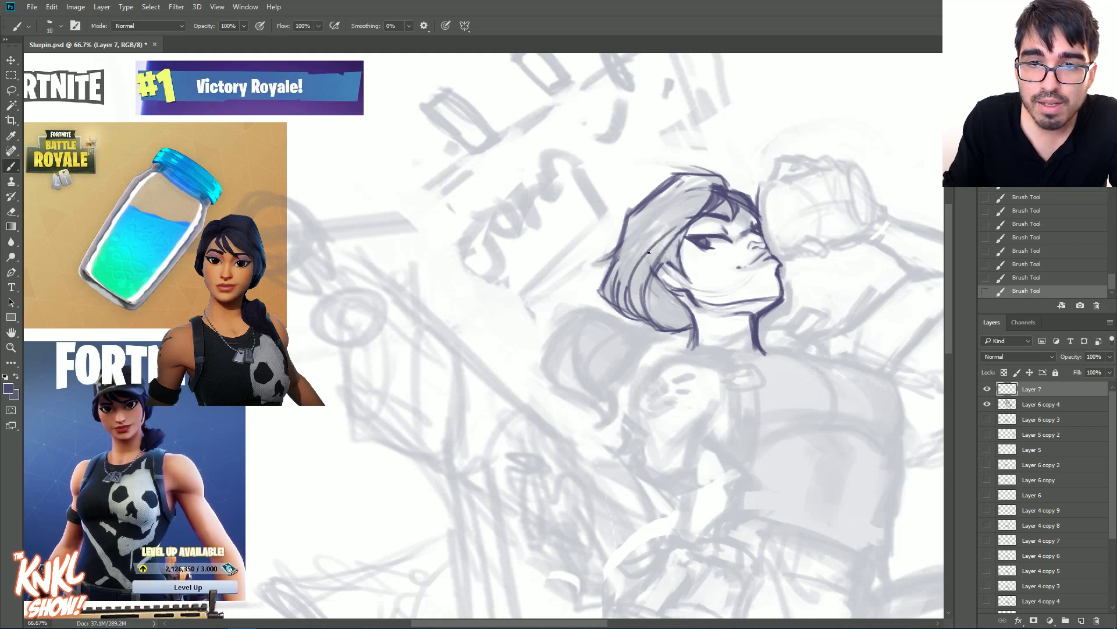
# Step: Enlarge the brush and darken the inner hair strands running from the hair tips up toward the forehead
pyautogui.press(']')
pyautogui.press(']')
pyautogui.press(']')
pyautogui.press(']')
pyautogui.moveTo(642, 279)
pyautogui.mouseDown()
pyautogui.moveTo(677, 253)
pyautogui.moveTo(661, 264)
pyautogui.moveTo(686, 230)
pyautogui.mouseUp()
pyautogui.press('[')
pyautogui.press('[')
pyautogui.press('[')
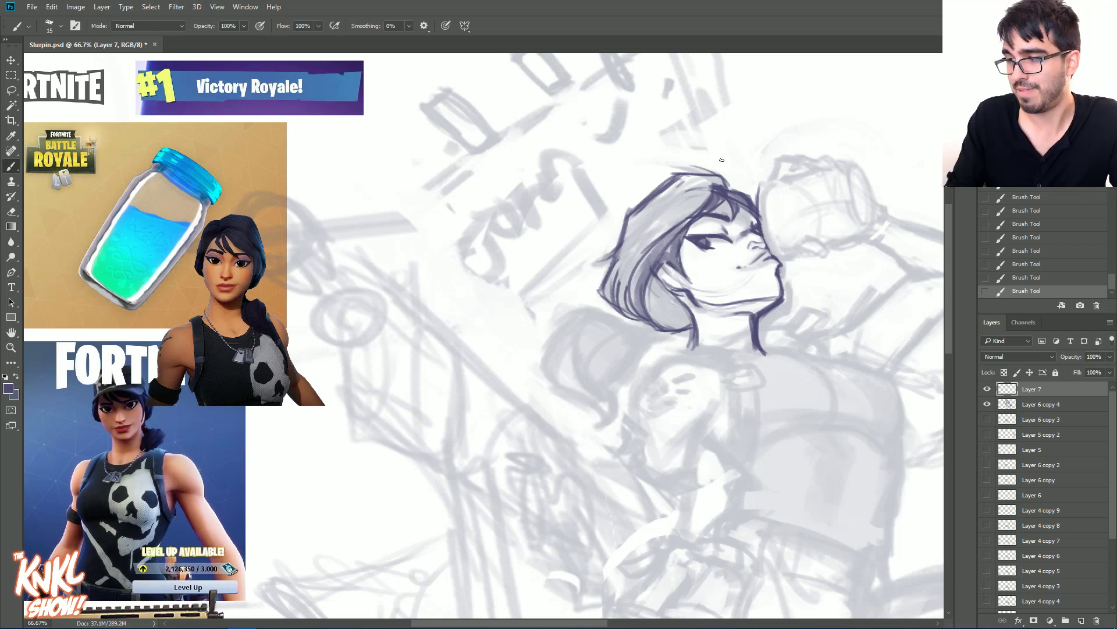
# Step: Strengthen the lower hair edge and the strand behind the jaw with adjusted brush sizes
pyautogui.moveTo(622, 297)
pyautogui.mouseDown()
pyautogui.moveTo(632, 259)
pyautogui.moveTo(609, 302)
pyautogui.moveTo(654, 328)
pyautogui.moveTo(693, 329)
pyautogui.mouseUp()
pyautogui.press(']')
pyautogui.moveTo(691, 324); pyautogui.dragTo(671, 286)
pyautogui.press(']')
pyautogui.press('[')
pyautogui.press('[')
pyautogui.press(']')
pyautogui.press(']')
pyautogui.press('[')
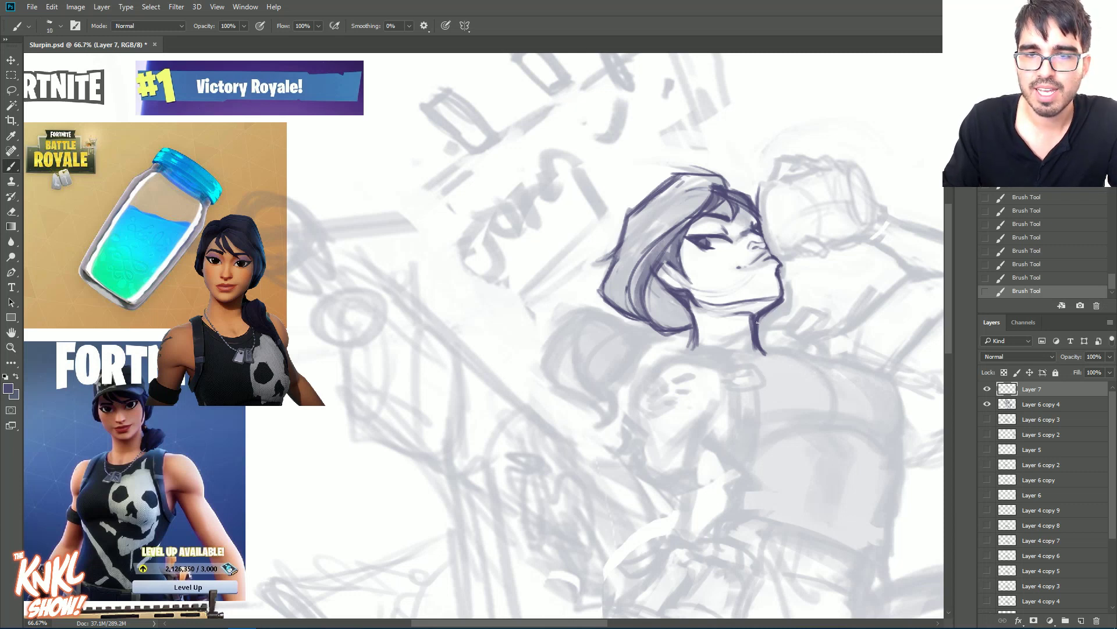
# Step: Refine the front line of the neck below the jaw
pyautogui.moveTo(773, 315)
pyautogui.mouseDown()
pyautogui.moveTo(760, 322)
pyautogui.moveTo(764, 347)
pyautogui.moveTo(759, 327)
pyautogui.mouseUp()
pyautogui.moveTo(763, 347)
pyautogui.mouseDown()
pyautogui.moveTo(760, 326)
pyautogui.moveTo(767, 362)
pyautogui.mouseUp()
pyautogui.moveTo(758, 317); pyautogui.dragTo(760, 339)
# Step: Draw the outer contour of the ponytail behind the neck, starting at the hair's lower edge
pyautogui.moveTo(761, 316); pyautogui.dragTo(757, 329)
pyautogui.moveTo(652, 331); pyautogui.dragTo(653, 334)
pyautogui.moveTo(651, 330)
pyautogui.mouseDown()
pyautogui.moveTo(649, 342)
pyautogui.moveTo(598, 311)
pyautogui.moveTo(571, 316)
pyautogui.mouseUp()
pyautogui.press(']')
pyautogui.moveTo(649, 335)
pyautogui.mouseDown()
pyautogui.moveTo(643, 357)
pyautogui.moveTo(602, 376)
pyautogui.mouseUp()
pyautogui.press('[')
pyautogui.press('[')
# Step: Try further strokes inside the ponytail, and return to an earlier history state
pyautogui.moveTo(594, 316)
pyautogui.mouseDown()
pyautogui.moveTo(578, 333)
pyautogui.moveTo(582, 368)
pyautogui.moveTo(613, 390)
pyautogui.mouseUp()
pyautogui.press(']')
pyautogui.moveTo(575, 355)
pyautogui.mouseDown()
pyautogui.moveTo(613, 386)
pyautogui.moveTo(607, 425)
pyautogui.moveTo(590, 426)
pyautogui.moveTo(602, 411)
pyautogui.moveTo(554, 389)
pyautogui.moveTo(582, 308)
pyautogui.moveTo(605, 366)
pyautogui.moveTo(627, 323)
pyautogui.moveTo(581, 358)
pyautogui.mouseUp()
pyautogui.press(']')
pyautogui.press('[')
pyautogui.press('[')
pyautogui.click(1037, 264)
# Step: Draw the rounded front section of the ponytail next to the hair tie
pyautogui.moveTo(645, 335)
pyautogui.mouseDown()
pyautogui.moveTo(600, 345)
pyautogui.moveTo(591, 359)
pyautogui.moveTo(573, 350)
pyautogui.moveTo(608, 316)
pyautogui.moveTo(580, 314)
pyautogui.moveTo(553, 339)
pyautogui.moveTo(605, 344)
pyautogui.moveTo(629, 335)
pyautogui.moveTo(624, 325)
pyautogui.moveTo(632, 331)
pyautogui.mouseUp()
pyautogui.moveTo(632, 331)
pyautogui.mouseDown()
pyautogui.moveTo(644, 342)
pyautogui.moveTo(625, 377)
pyautogui.mouseUp()
pyautogui.moveTo(628, 376)
pyautogui.mouseDown()
pyautogui.moveTo(593, 373)
pyautogui.moveTo(612, 400)
pyautogui.moveTo(588, 384)
pyautogui.mouseUp()
# Step: Shade the underside of the jaw down to the neck with a larger brush of size 50
pyautogui.moveTo(723, 290)
pyautogui.mouseDown()
pyautogui.moveTo(706, 298)
pyautogui.moveTo(743, 291)
pyautogui.mouseUp()
pyautogui.moveTo(727, 298)
pyautogui.mouseDown()
pyautogui.moveTo(738, 293)
pyautogui.moveTo(687, 285)
pyautogui.moveTo(762, 284)
pyautogui.mouseUp()
pyautogui.press(']')
pyautogui.press(']')
pyautogui.press(']')
pyautogui.press(']')
pyautogui.press(']')
pyautogui.press(']')
pyautogui.press(']')
pyautogui.press(']')
pyautogui.hotkey('ctrl', 'z')
pyautogui.moveTo(669, 286); pyautogui.dragTo(751, 286)
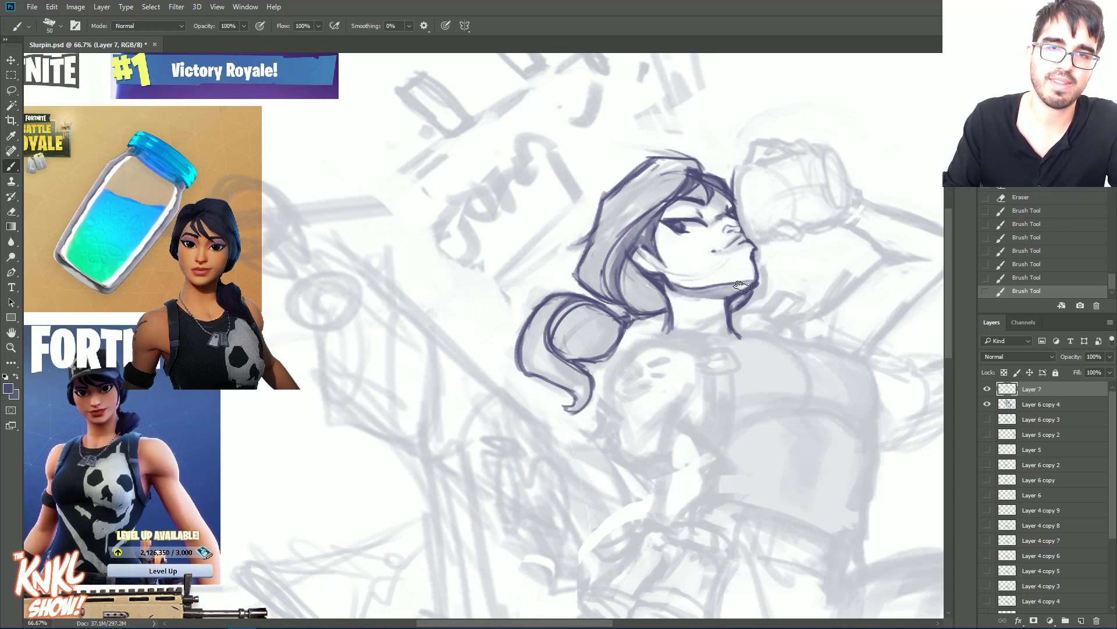
pyautogui.moveTo(703, 303); pyautogui.dragTo(691, 304)
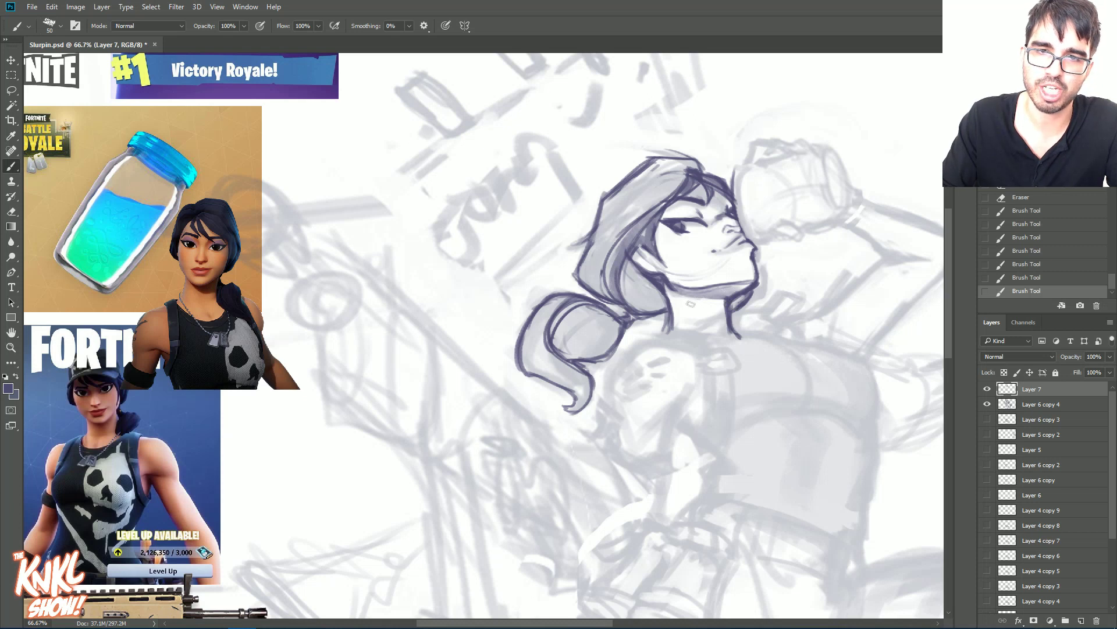
# Step: Reduce the brush size, touch up the nose area and draw the jar's edge against the face
pyautogui.moveTo(809, 208); pyautogui.dragTo(735, 184)
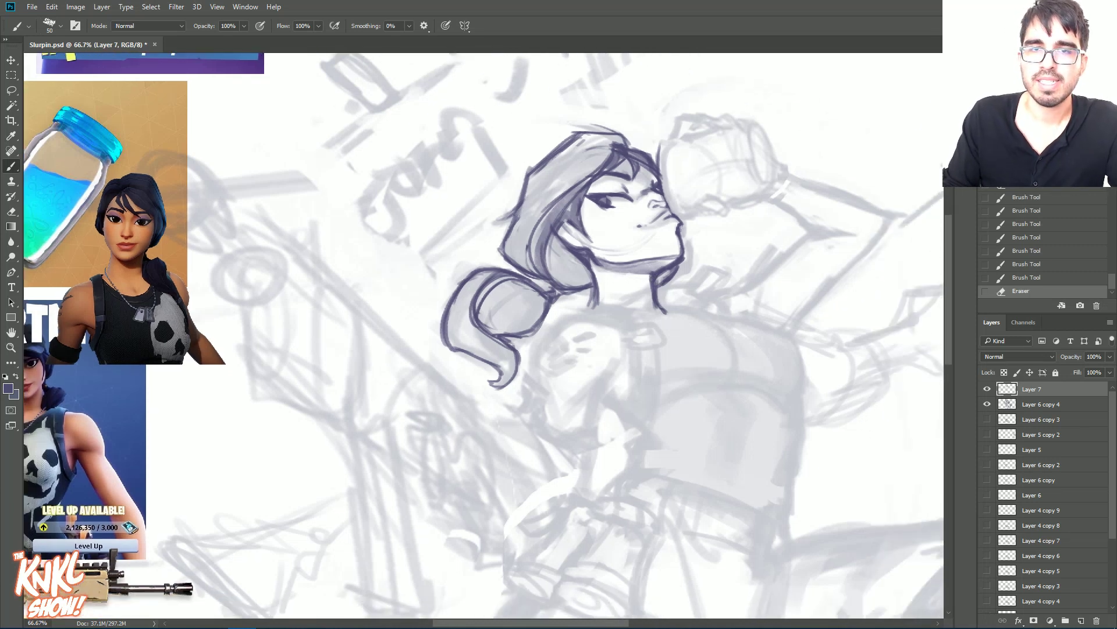
pyautogui.press('[')
pyautogui.press('[')
pyautogui.press('[')
pyautogui.press('[')
pyautogui.press('[')
pyautogui.press('[')
pyautogui.press('[')
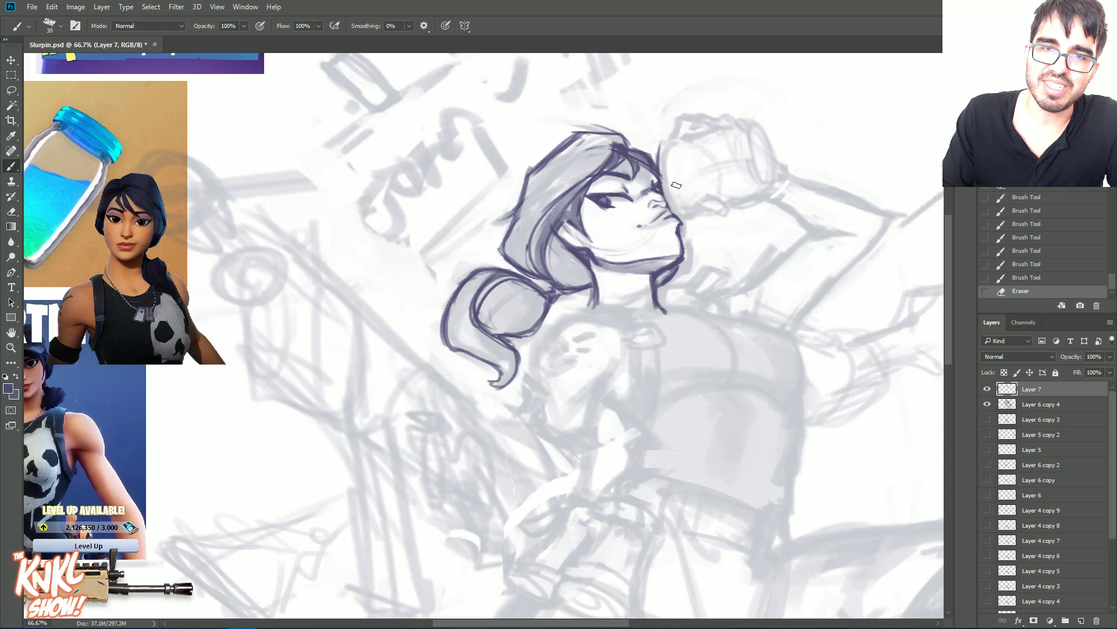
pyautogui.moveTo(655, 201)
pyautogui.mouseDown()
pyautogui.moveTo(670, 220)
pyautogui.moveTo(667, 210)
pyautogui.mouseUp()
pyautogui.moveTo(665, 204); pyautogui.dragTo(668, 206)
pyautogui.moveTo(666, 147); pyautogui.dragTo(686, 217)
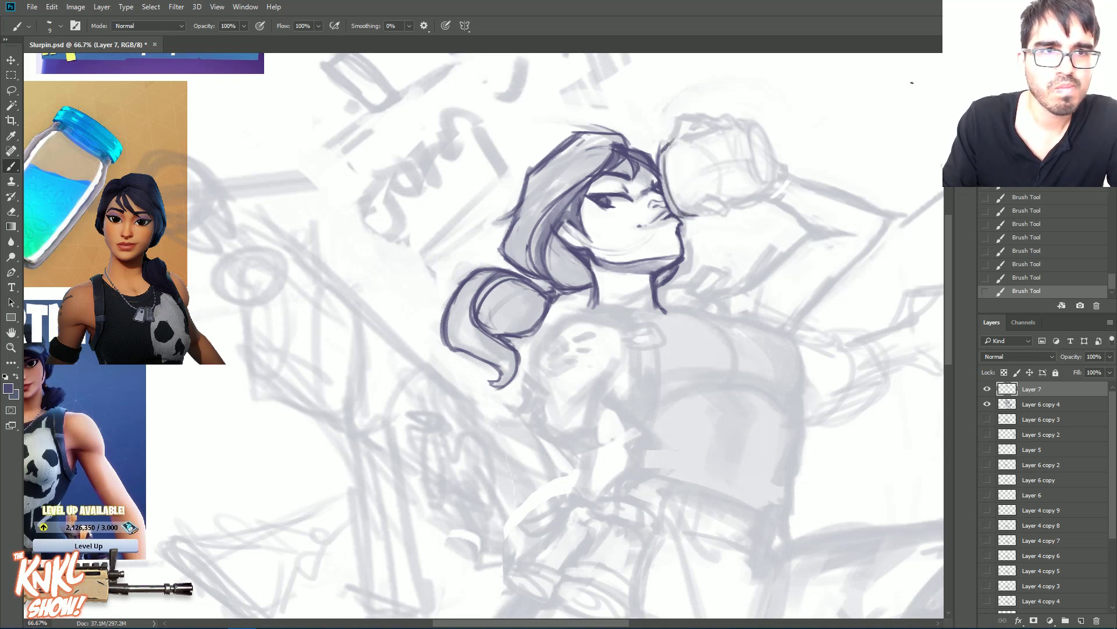
# Step: Draw the upper side of the jar and the curved inner line of its liquid
pyautogui.moveTo(829, 113); pyautogui.dragTo(837, 122)
pyautogui.moveTo(788, 198); pyautogui.dragTo(904, 214)
pyautogui.moveTo(1001, 156); pyautogui.dragTo(876, 153)
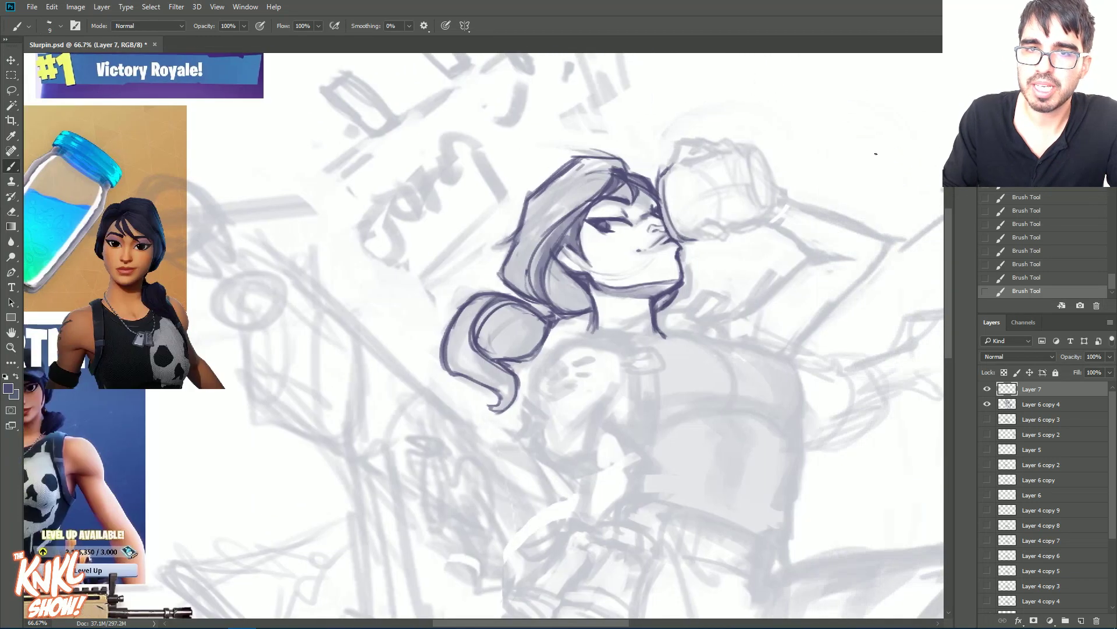
pyautogui.moveTo(671, 200)
pyautogui.mouseDown()
pyautogui.moveTo(698, 214)
pyautogui.moveTo(755, 193)
pyautogui.mouseUp()
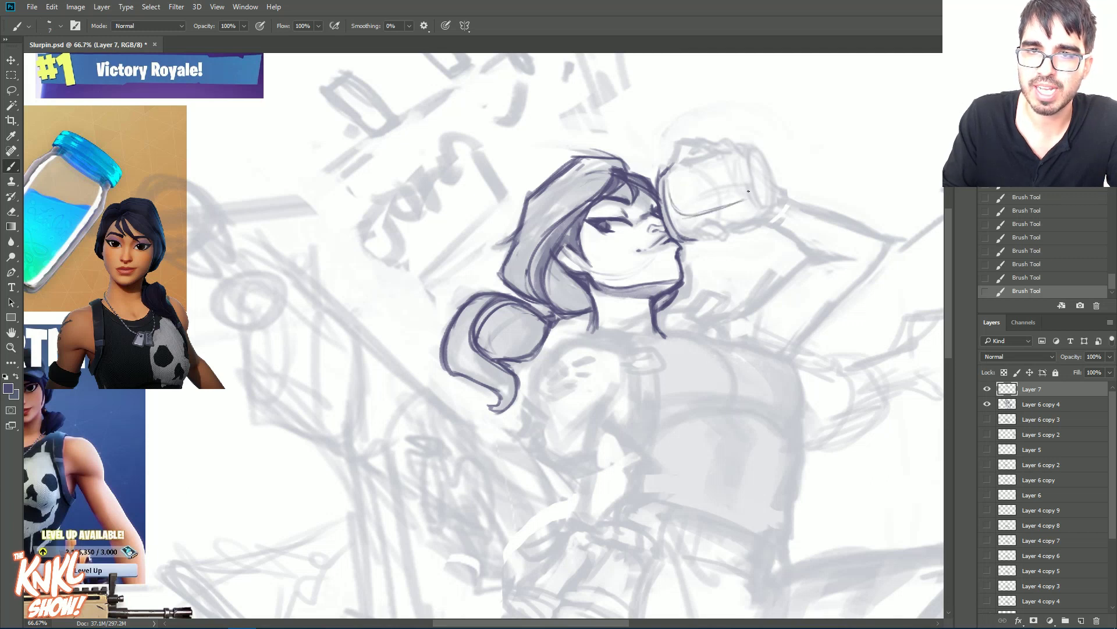
pyautogui.moveTo(692, 160); pyautogui.dragTo(743, 147)
pyautogui.moveTo(726, 207); pyautogui.dragTo(749, 195)
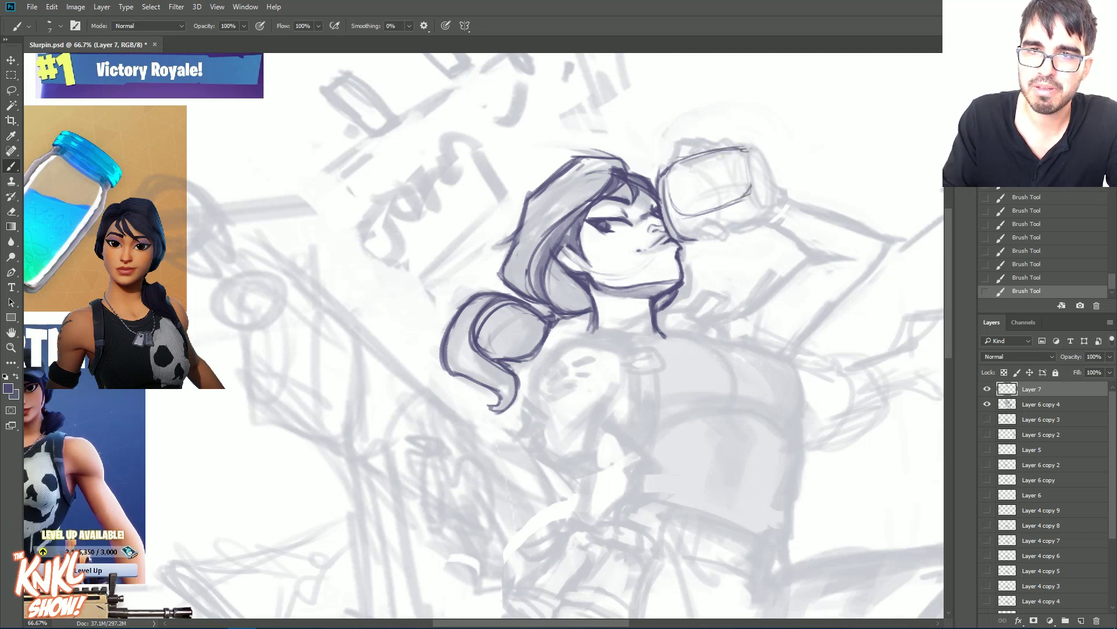
# Step: Draw the jar's lid and lower side, and complete the liquid line inside the glass
pyautogui.moveTo(756, 150)
pyautogui.mouseDown()
pyautogui.moveTo(776, 202)
pyautogui.moveTo(759, 208)
pyautogui.moveTo(757, 177)
pyautogui.moveTo(770, 201)
pyautogui.moveTo(732, 228)
pyautogui.mouseUp()
pyautogui.moveTo(755, 191); pyautogui.dragTo(765, 208)
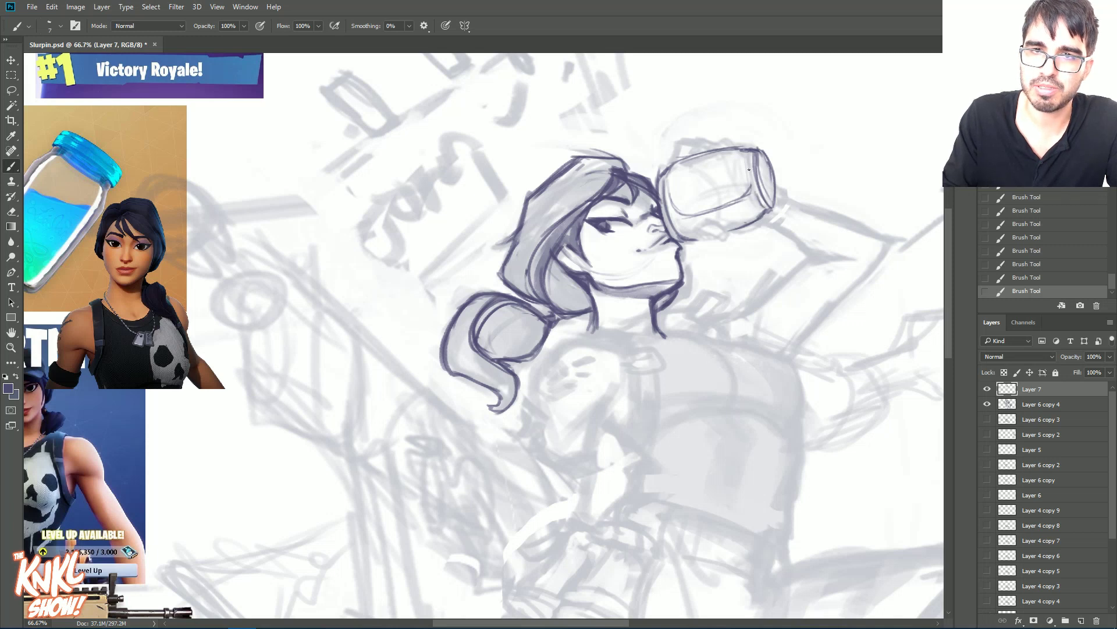
pyautogui.moveTo(751, 159); pyautogui.dragTo(726, 156)
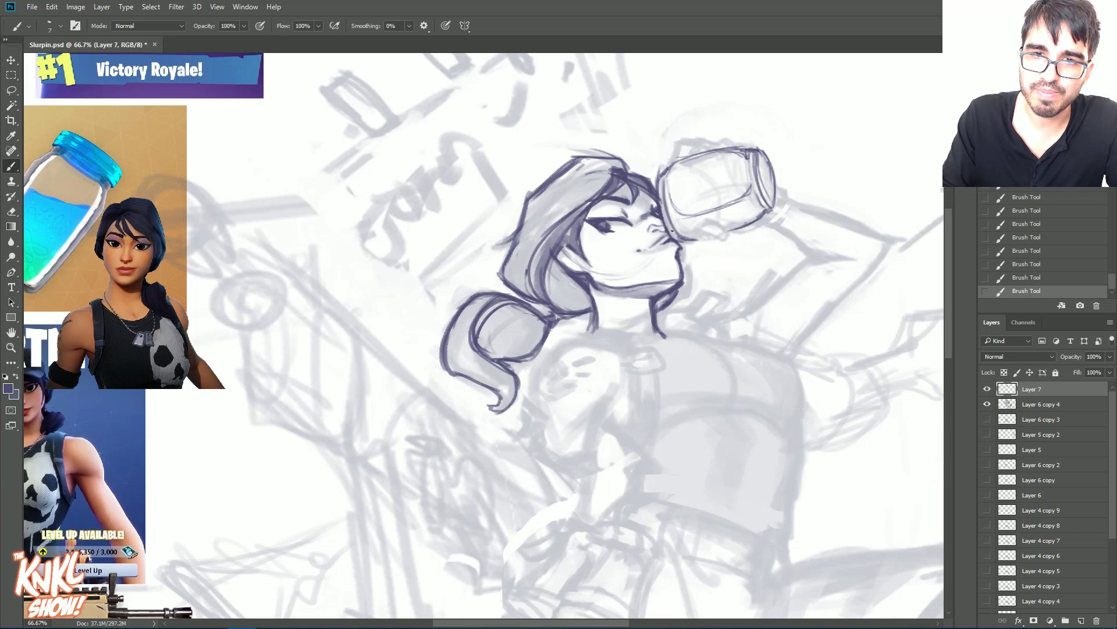
pyautogui.moveTo(713, 191)
pyautogui.mouseDown()
pyautogui.moveTo(676, 208)
pyautogui.moveTo(723, 187)
pyautogui.moveTo(666, 220)
pyautogui.moveTo(679, 204)
pyautogui.mouseUp()
pyautogui.moveTo(695, 199)
pyautogui.mouseDown()
pyautogui.moveTo(748, 184)
pyautogui.moveTo(774, 192)
pyautogui.mouseUp()
pyautogui.moveTo(761, 153)
pyautogui.mouseDown()
pyautogui.moveTo(770, 192)
pyautogui.moveTo(769, 159)
pyautogui.mouseUp()
pyautogui.moveTo(774, 176)
pyautogui.mouseDown()
pyautogui.moveTo(763, 151)
pyautogui.moveTo(778, 192)
pyautogui.mouseUp()
pyautogui.moveTo(756, 153)
pyautogui.mouseDown()
pyautogui.moveTo(772, 173)
pyautogui.moveTo(752, 172)
pyautogui.moveTo(774, 174)
pyautogui.mouseUp()
pyautogui.moveTo(757, 150)
pyautogui.mouseDown()
pyautogui.moveTo(764, 189)
pyautogui.moveTo(771, 159)
pyautogui.mouseUp()
# Step: Add a contour curve across the jar's glass and darken its upper edge near the lid
pyautogui.moveTo(699, 156)
pyautogui.mouseDown()
pyautogui.moveTo(682, 160)
pyautogui.moveTo(721, 150)
pyautogui.moveTo(703, 173)
pyautogui.mouseUp()
pyautogui.moveTo(690, 169); pyautogui.dragTo(710, 181)
pyautogui.moveTo(675, 165); pyautogui.dragTo(692, 160)
pyautogui.moveTo(679, 165); pyautogui.dragTo(719, 151)
pyautogui.moveTo(695, 156); pyautogui.dragTo(732, 146)
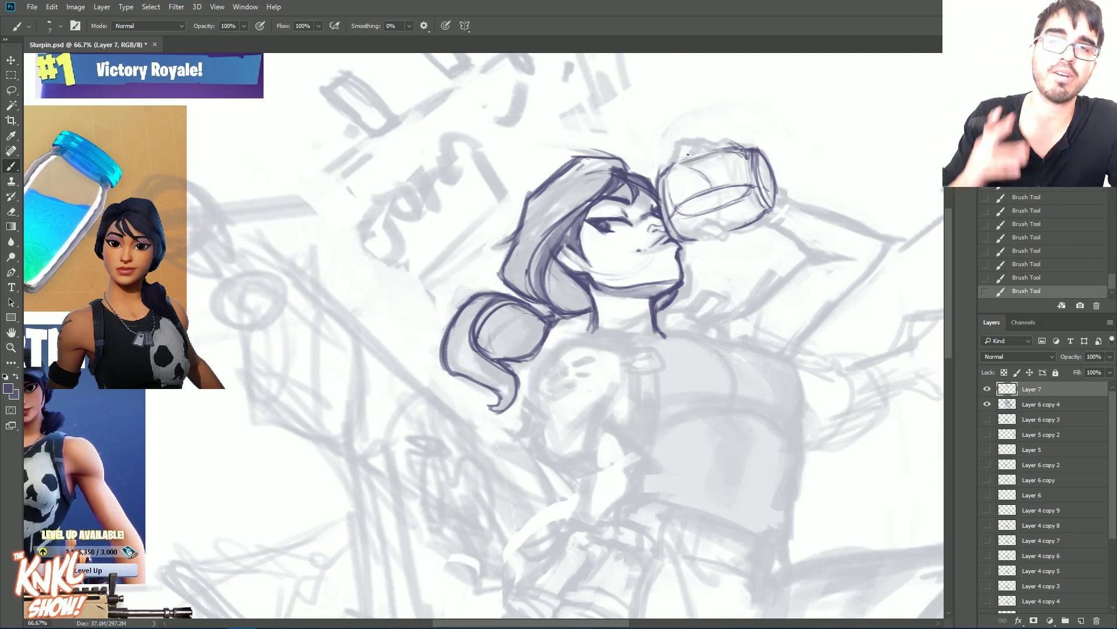
pyautogui.moveTo(722, 151)
pyautogui.mouseDown()
pyautogui.moveTo(682, 163)
pyautogui.moveTo(695, 155)
pyautogui.mouseUp()
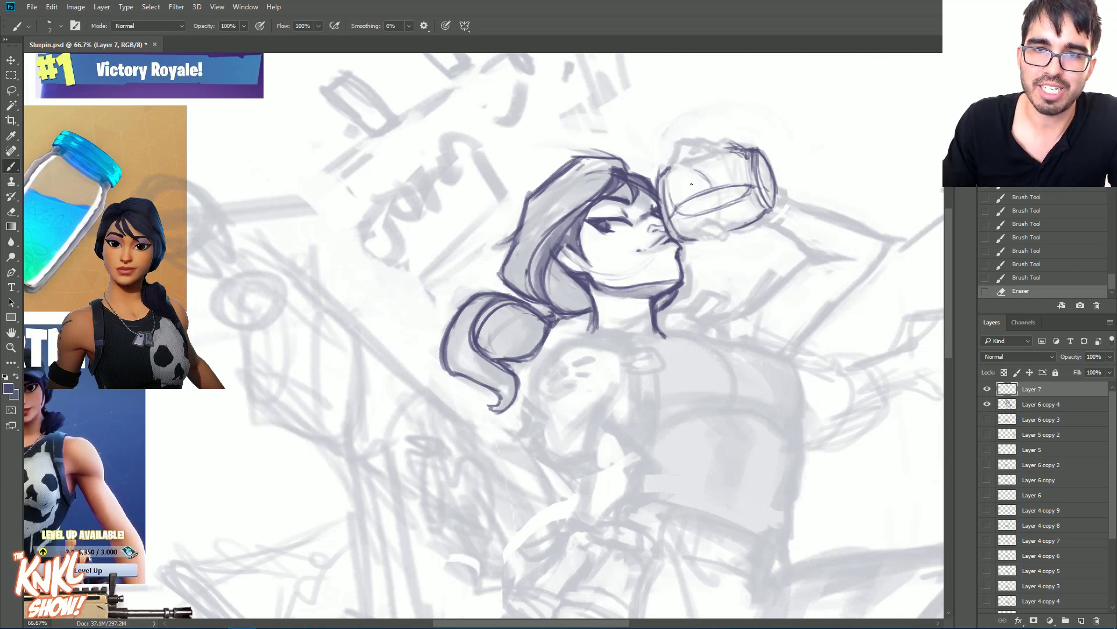
pyautogui.moveTo(721, 148); pyautogui.dragTo(746, 151)
pyautogui.moveTo(727, 148); pyautogui.dragTo(748, 154)
pyautogui.moveTo(731, 146)
pyautogui.mouseDown()
pyautogui.moveTo(751, 150)
pyautogui.moveTo(741, 149)
pyautogui.mouseUp()
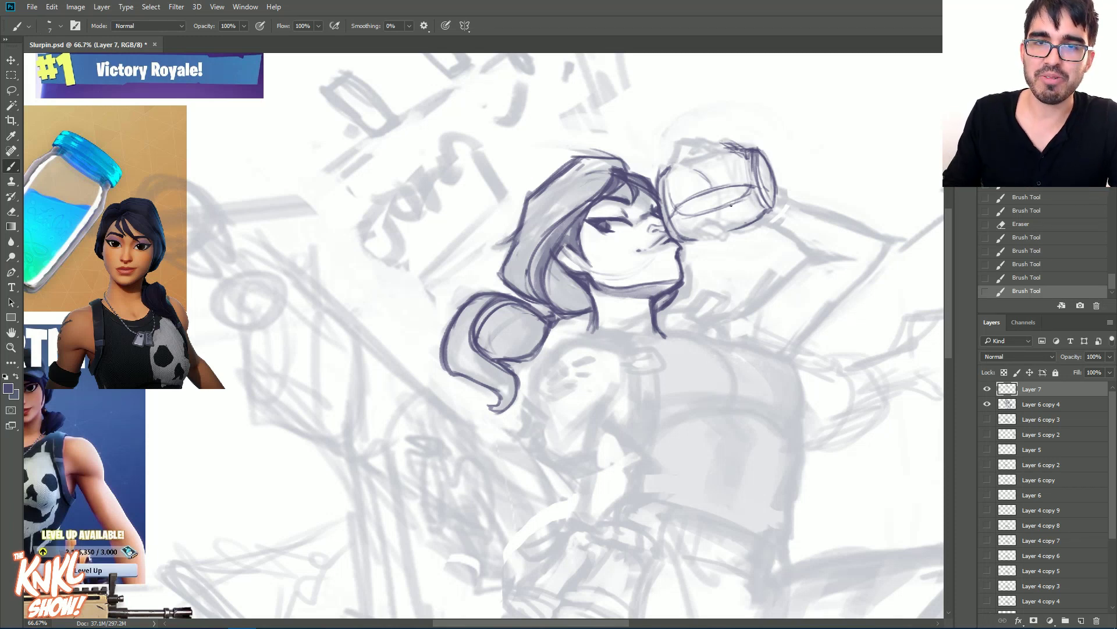
# Step: Try sketching fingers over the jar's upper side and a cross contour down its body
pyautogui.moveTo(728, 151)
pyautogui.mouseDown()
pyautogui.moveTo(699, 182)
pyautogui.moveTo(701, 146)
pyautogui.moveTo(733, 145)
pyautogui.moveTo(671, 174)
pyautogui.moveTo(680, 183)
pyautogui.moveTo(682, 160)
pyautogui.moveTo(694, 159)
pyautogui.moveTo(699, 178)
pyautogui.mouseUp()
pyautogui.moveTo(735, 170); pyautogui.dragTo(726, 150)
pyautogui.moveTo(706, 150)
pyautogui.mouseDown()
pyautogui.moveTo(736, 159)
pyautogui.moveTo(726, 150)
pyautogui.moveTo(702, 183)
pyautogui.moveTo(720, 201)
pyautogui.mouseUp()
pyautogui.moveTo(703, 170); pyautogui.dragTo(720, 216)
pyautogui.moveTo(712, 179); pyautogui.dragTo(720, 221)
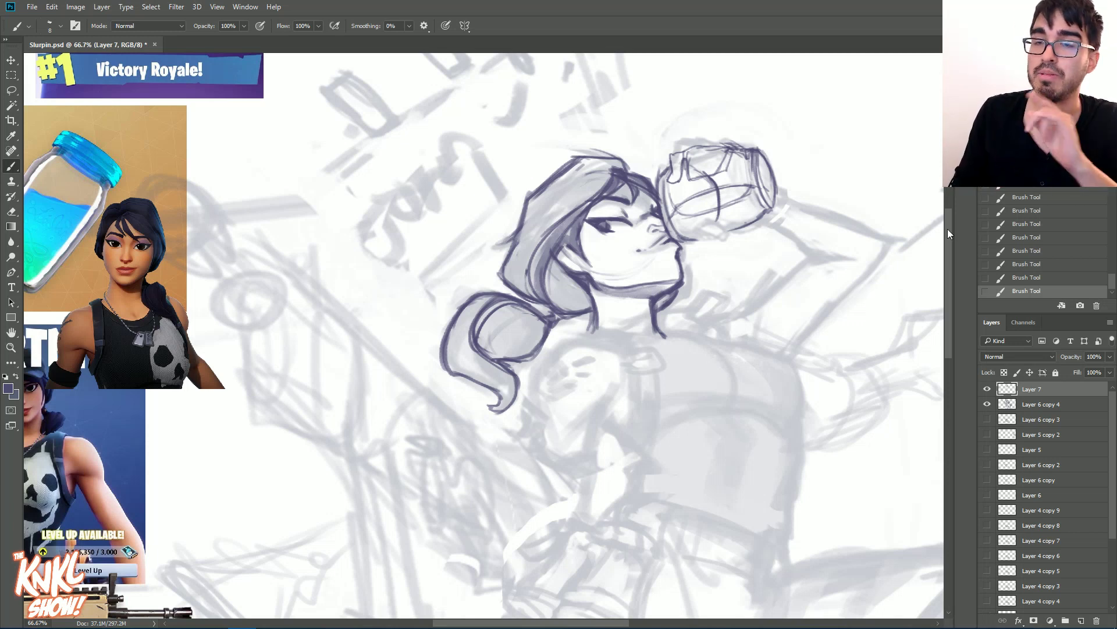
# Step: Step back through the history to the jar as it was before the finger strokes
pyautogui.click(1030, 237)
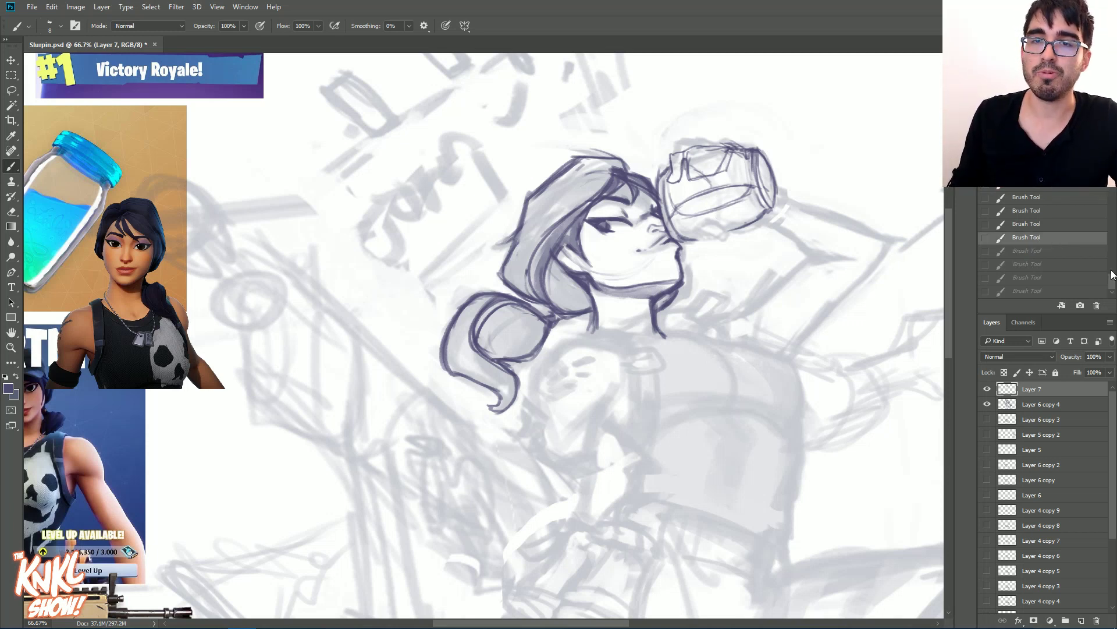
pyautogui.click(1111, 270)
pyautogui.click(1071, 229)
pyautogui.moveTo(1111, 270); pyautogui.dragTo(1111, 261)
pyautogui.click(1065, 228)
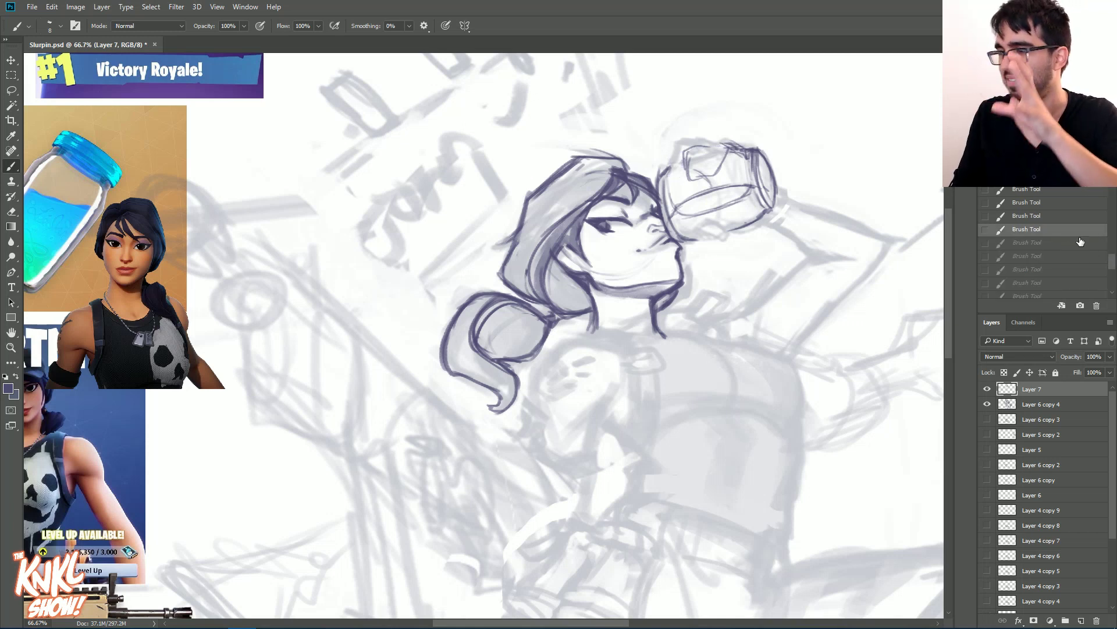
pyautogui.moveTo(1111, 261); pyautogui.dragTo(1112, 254)
pyautogui.click(1072, 228)
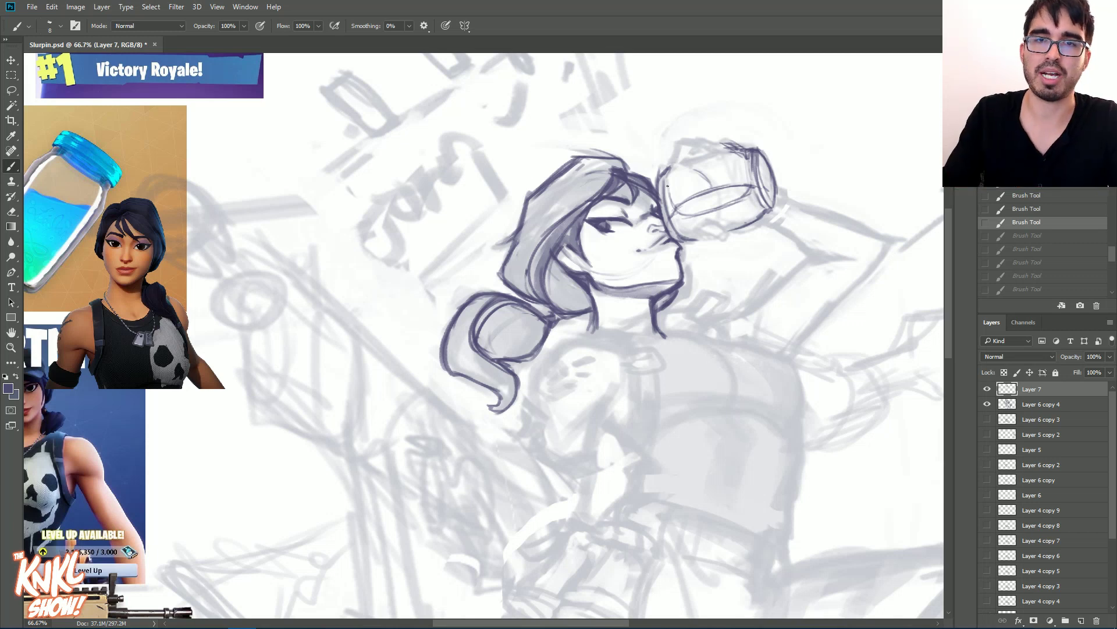
pyautogui.hotkey('ctrl', 'shift', 'z')
pyautogui.hotkey('ctrl', 'shift', 'z')
pyautogui.hotkey('ctrl', 'shift', 'z')
pyautogui.hotkey('ctrl', 'shift', 'z')
pyautogui.hotkey('ctrl', 'shift', 'z')
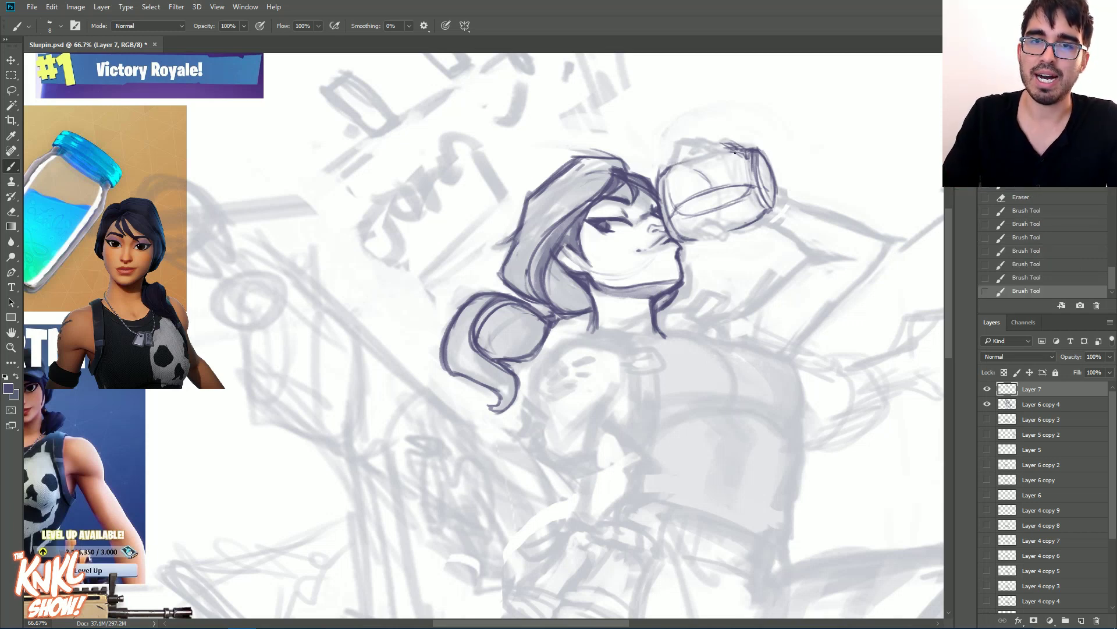
# Step: Draw the fingers gripping the jar and the raised forearm up to the elbow
pyautogui.moveTo(733, 144)
pyautogui.mouseDown()
pyautogui.moveTo(667, 161)
pyautogui.moveTo(688, 161)
pyautogui.moveTo(678, 160)
pyautogui.moveTo(689, 146)
pyautogui.moveTo(714, 183)
pyautogui.moveTo(720, 220)
pyautogui.moveTo(708, 241)
pyautogui.moveTo(706, 225)
pyautogui.moveTo(723, 228)
pyautogui.moveTo(721, 238)
pyautogui.moveTo(700, 228)
pyautogui.moveTo(720, 238)
pyautogui.moveTo(742, 229)
pyautogui.moveTo(708, 241)
pyautogui.moveTo(749, 221)
pyautogui.moveTo(836, 214)
pyautogui.moveTo(735, 224)
pyautogui.moveTo(756, 201)
pyautogui.moveTo(800, 220)
pyautogui.moveTo(766, 203)
pyautogui.mouseUp()
pyautogui.moveTo(678, 209)
pyautogui.mouseDown()
pyautogui.moveTo(728, 239)
pyautogui.moveTo(766, 239)
pyautogui.moveTo(709, 226)
pyautogui.mouseUp()
pyautogui.press('[')
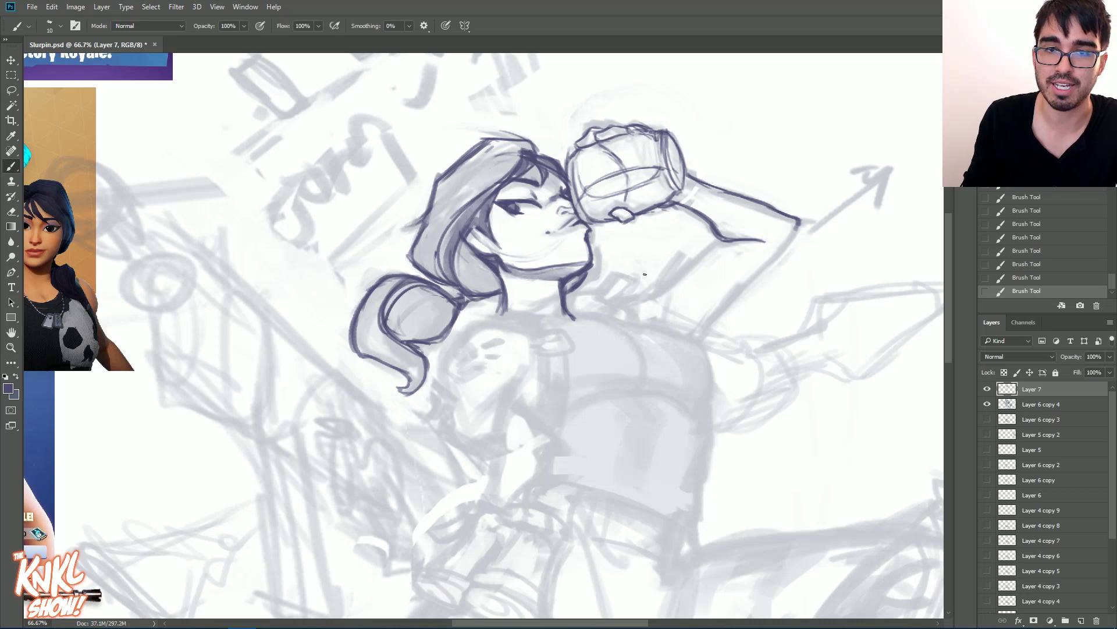
# Step: Draw both contours of the raised upper arm down to the shoulder, and refine the elbow crease and forearm
pyautogui.moveTo(617, 314)
pyautogui.mouseDown()
pyautogui.moveTo(671, 290)
pyautogui.moveTo(630, 302)
pyautogui.moveTo(695, 263)
pyautogui.moveTo(681, 279)
pyautogui.moveTo(718, 242)
pyautogui.moveTo(724, 237)
pyautogui.mouseUp()
pyautogui.moveTo(691, 338)
pyautogui.mouseDown()
pyautogui.moveTo(789, 237)
pyautogui.moveTo(754, 274)
pyautogui.mouseUp()
pyautogui.moveTo(802, 221)
pyautogui.mouseDown()
pyautogui.moveTo(692, 339)
pyautogui.moveTo(665, 330)
pyautogui.moveTo(666, 292)
pyautogui.moveTo(685, 269)
pyautogui.mouseUp()
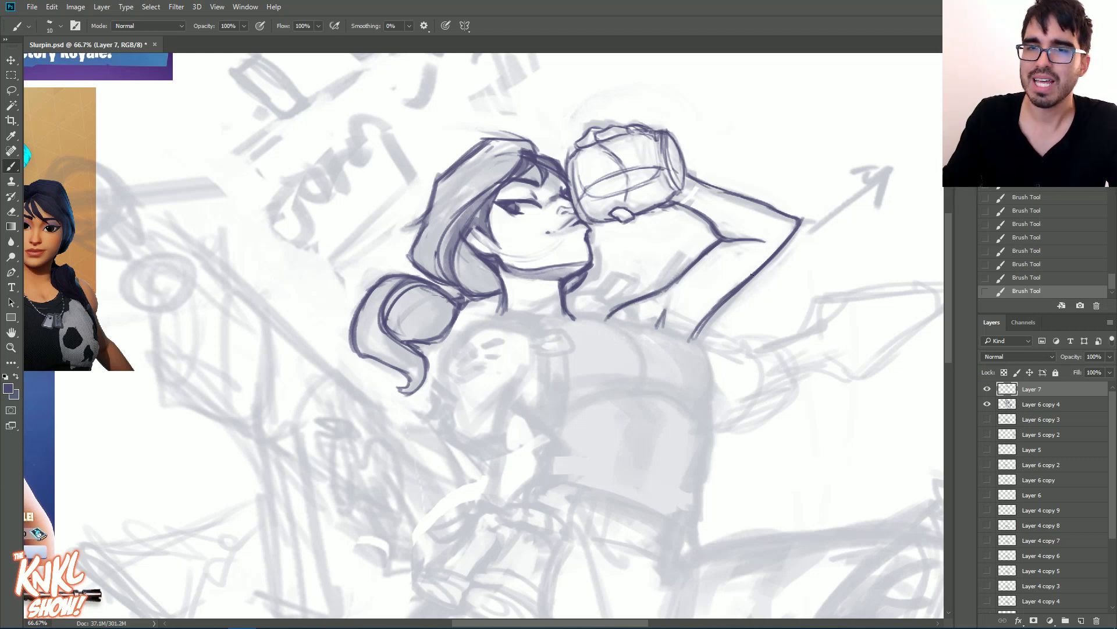
pyautogui.moveTo(764, 247); pyautogui.dragTo(725, 238)
pyautogui.moveTo(714, 228); pyautogui.dragTo(721, 238)
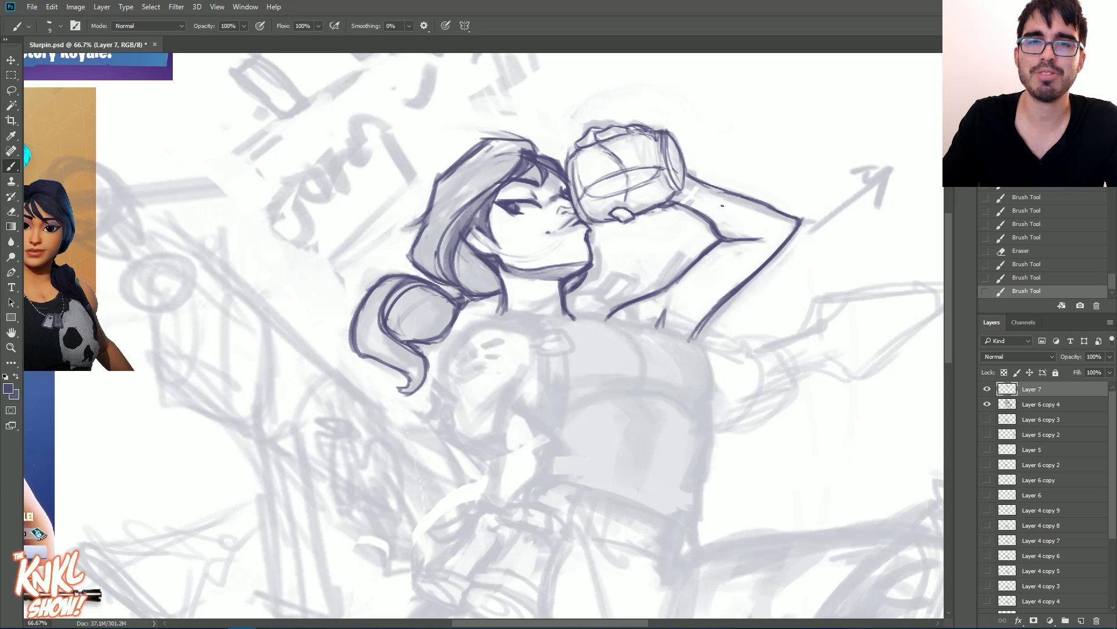
pyautogui.moveTo(774, 208)
pyautogui.mouseDown()
pyautogui.moveTo(795, 218)
pyautogui.moveTo(780, 209)
pyautogui.mouseUp()
pyautogui.moveTo(709, 184); pyautogui.dragTo(756, 199)
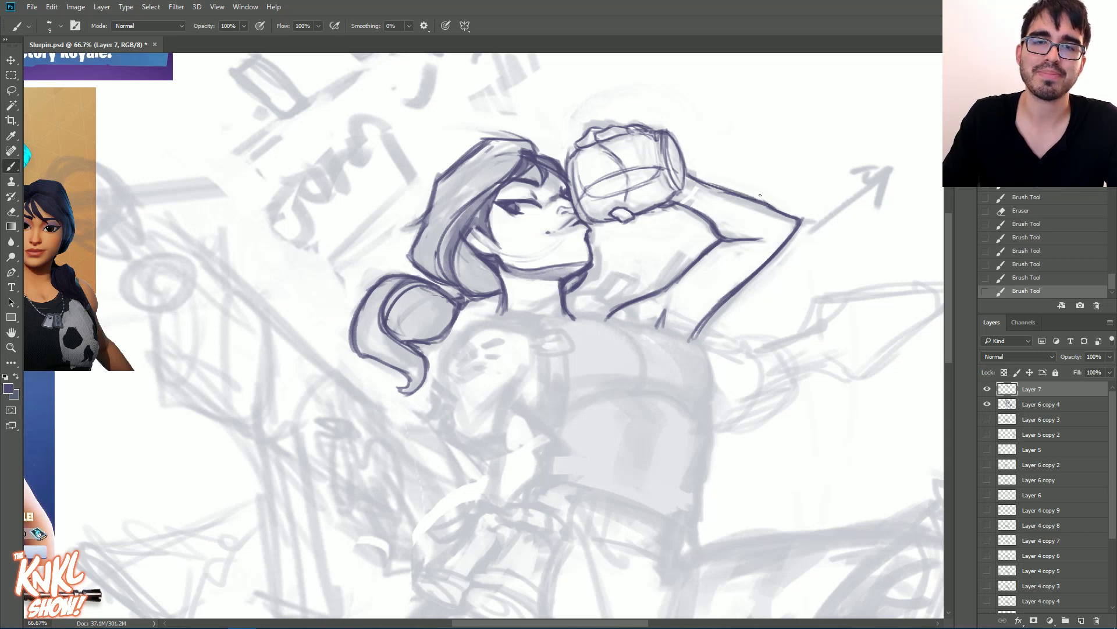
# Step: Redraw the hair edge framing the face from the cheek up to the fringe
pyautogui.moveTo(253, 202); pyautogui.dragTo(401, 201)
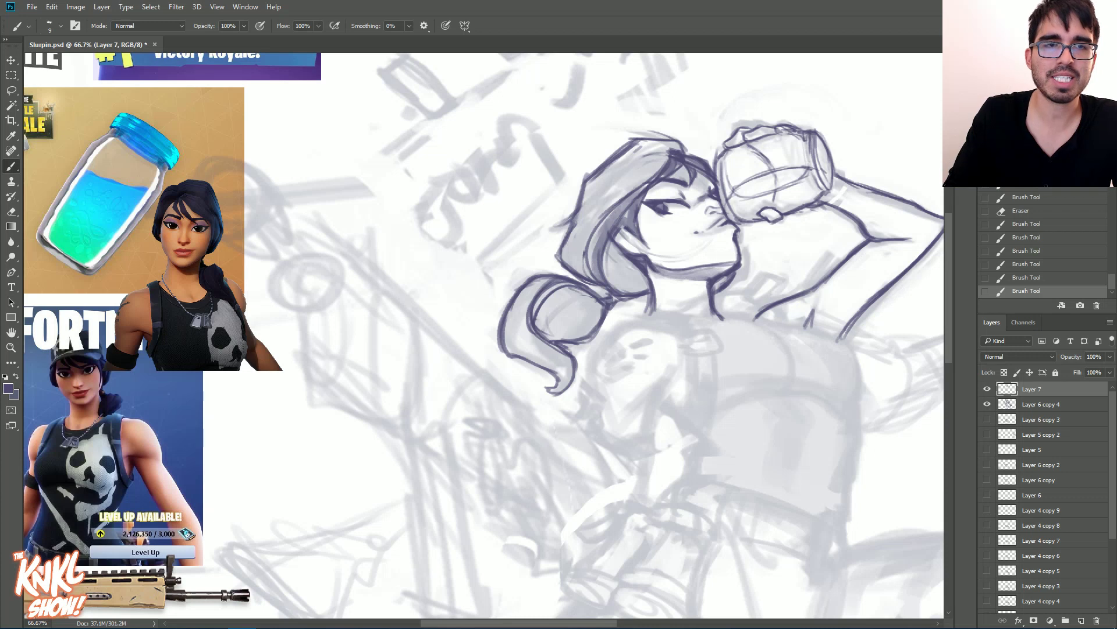
pyautogui.moveTo(638, 208)
pyautogui.mouseDown()
pyautogui.moveTo(639, 224)
pyautogui.moveTo(641, 192)
pyautogui.mouseUp()
pyautogui.moveTo(635, 210)
pyautogui.mouseDown()
pyautogui.moveTo(682, 159)
pyautogui.moveTo(630, 207)
pyautogui.moveTo(655, 190)
pyautogui.moveTo(631, 184)
pyautogui.moveTo(615, 229)
pyautogui.moveTo(601, 228)
pyautogui.moveTo(647, 247)
pyautogui.moveTo(619, 231)
pyautogui.moveTo(641, 175)
pyautogui.mouseUp()
pyautogui.moveTo(620, 219); pyautogui.dragTo(647, 169)
pyautogui.moveTo(628, 203); pyautogui.dragTo(640, 179)
pyautogui.moveTo(637, 223)
pyautogui.mouseDown()
pyautogui.moveTo(647, 242)
pyautogui.moveTo(632, 193)
pyautogui.moveTo(631, 214)
pyautogui.moveTo(665, 175)
pyautogui.moveTo(680, 176)
pyautogui.mouseUp()
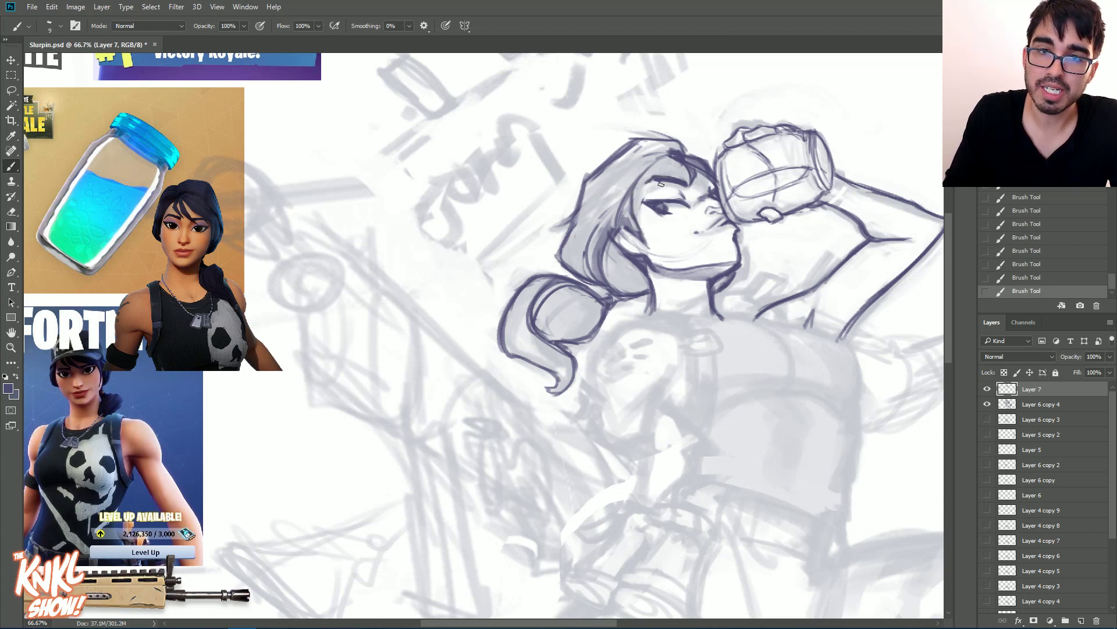
pyautogui.moveTo(656, 181)
pyautogui.mouseDown()
pyautogui.moveTo(667, 185)
pyautogui.moveTo(640, 174)
pyautogui.moveTo(670, 156)
pyautogui.moveTo(636, 184)
pyautogui.moveTo(651, 174)
pyautogui.mouseUp()
pyautogui.moveTo(647, 175); pyautogui.dragTo(663, 159)
pyautogui.moveTo(646, 174); pyautogui.dragTo(670, 153)
pyautogui.moveTo(630, 202); pyautogui.dragTo(650, 171)
# Step: Erase excess strokes among the inner hair strands beside the face, adjusting the tip size
pyautogui.press(']')
pyautogui.press(']')
pyautogui.press(']')
pyautogui.press(']')
pyautogui.moveTo(601, 239); pyautogui.dragTo(660, 156)
pyautogui.press('[')
pyautogui.press('[')
pyautogui.press('[')
pyautogui.press(']')
pyautogui.moveTo(633, 199); pyautogui.dragTo(618, 291)
pyautogui.moveTo(615, 245)
pyautogui.mouseDown()
pyautogui.moveTo(613, 226)
pyautogui.moveTo(611, 241)
pyautogui.mouseUp()
pyautogui.moveTo(626, 188); pyautogui.dragTo(609, 257)
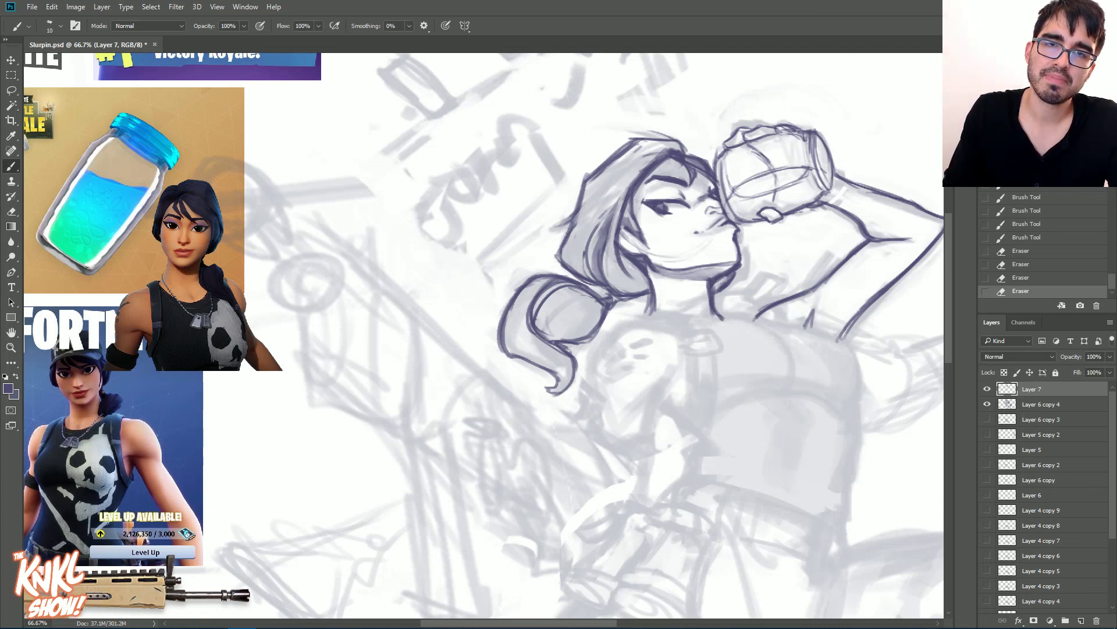
# Step: Reinforce the hair edge beside the eye with fine brush strokes
pyautogui.moveTo(638, 199)
pyautogui.mouseDown()
pyautogui.moveTo(646, 228)
pyautogui.moveTo(639, 186)
pyautogui.mouseUp()
pyautogui.moveTo(635, 199); pyautogui.dragTo(643, 183)
pyautogui.moveTo(634, 196); pyautogui.dragTo(641, 185)
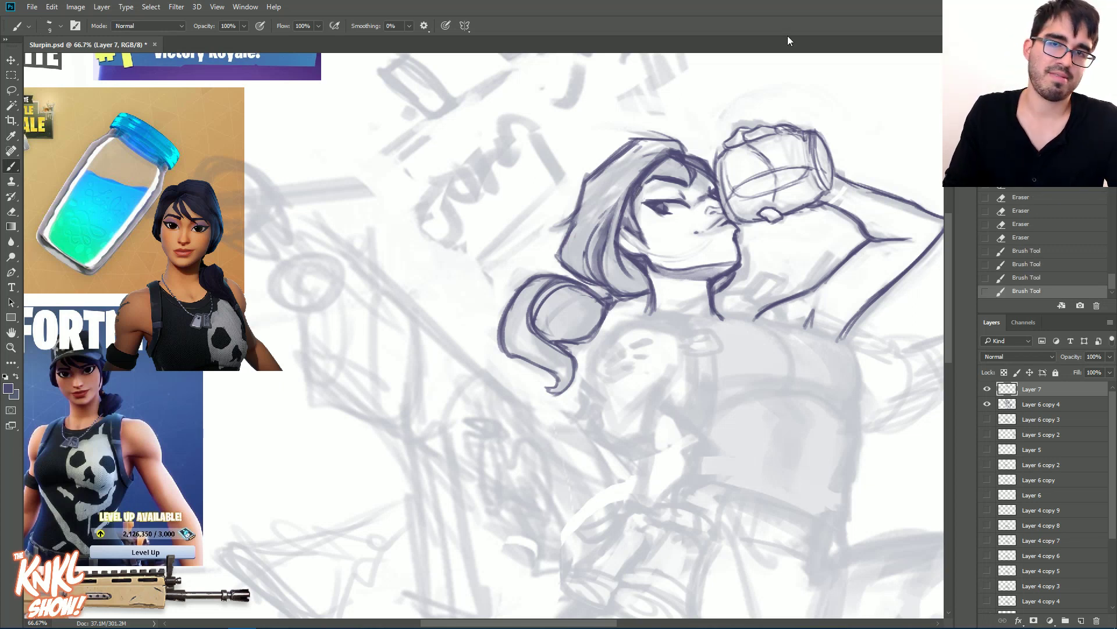
# Step: Draw the collar line at the base of the neck and the small rectangular shape above the far shoulder
pyautogui.moveTo(781, 326); pyautogui.dragTo(695, 263)
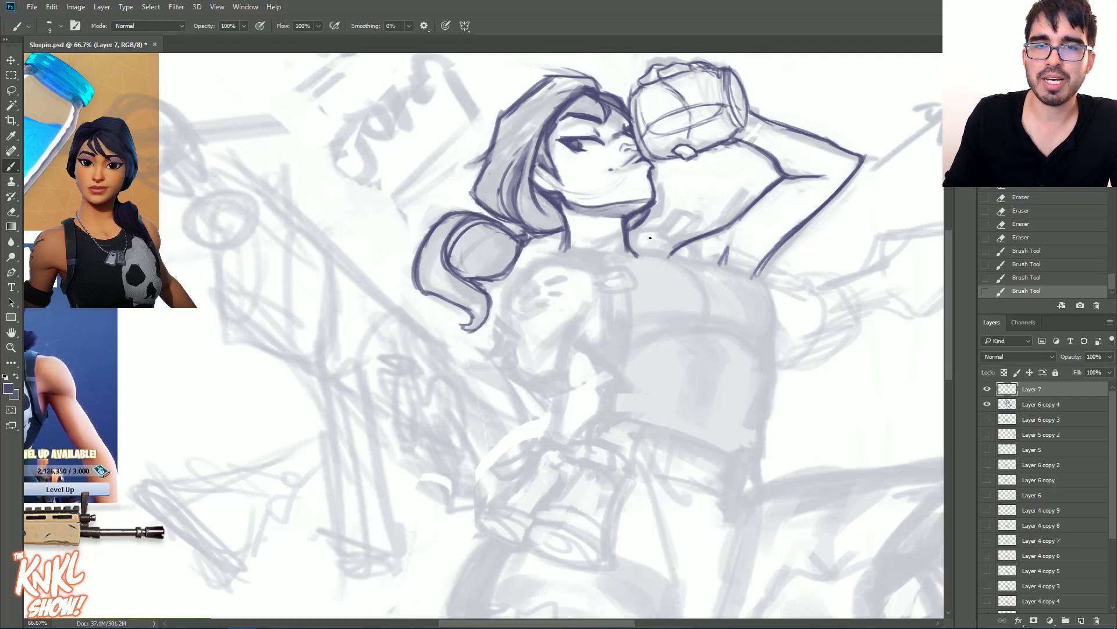
pyautogui.moveTo(597, 250); pyautogui.dragTo(606, 242)
pyautogui.moveTo(592, 252)
pyautogui.mouseDown()
pyautogui.moveTo(660, 231)
pyautogui.moveTo(678, 206)
pyautogui.moveTo(701, 214)
pyautogui.moveTo(675, 236)
pyautogui.mouseUp()
pyautogui.press(']')
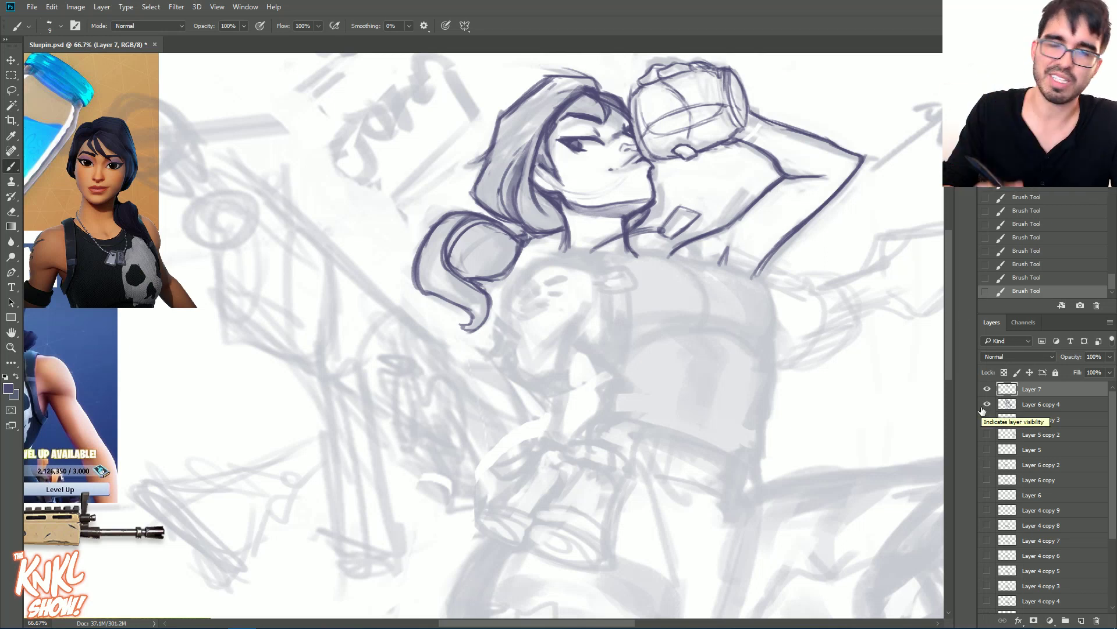
# Step: Add the strap details around the rectangular shape at the far shoulder, and check Layer 7 by toggling its visibility
pyautogui.moveTo(688, 238)
pyautogui.mouseDown()
pyautogui.moveTo(680, 243)
pyautogui.moveTo(702, 240)
pyautogui.moveTo(670, 255)
pyautogui.mouseUp()
pyautogui.moveTo(670, 255); pyautogui.dragTo(679, 248)
pyautogui.moveTo(675, 238)
pyautogui.mouseDown()
pyautogui.moveTo(697, 221)
pyautogui.moveTo(683, 248)
pyautogui.moveTo(706, 234)
pyautogui.moveTo(687, 227)
pyautogui.mouseUp()
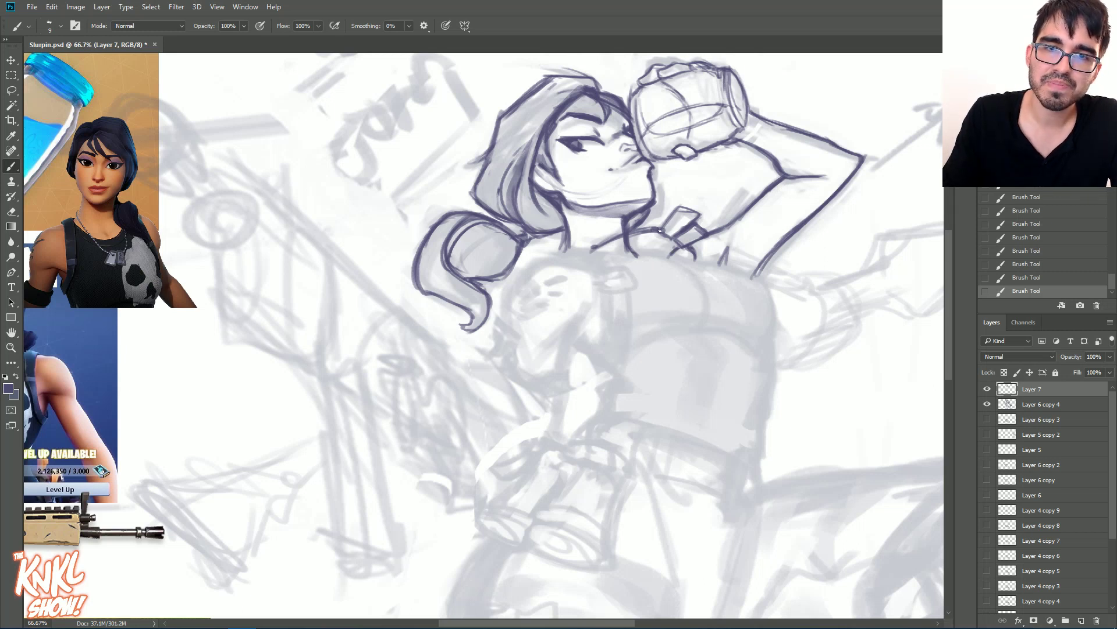
pyautogui.moveTo(653, 232)
pyautogui.mouseDown()
pyautogui.moveTo(622, 234)
pyautogui.moveTo(686, 208)
pyautogui.mouseUp()
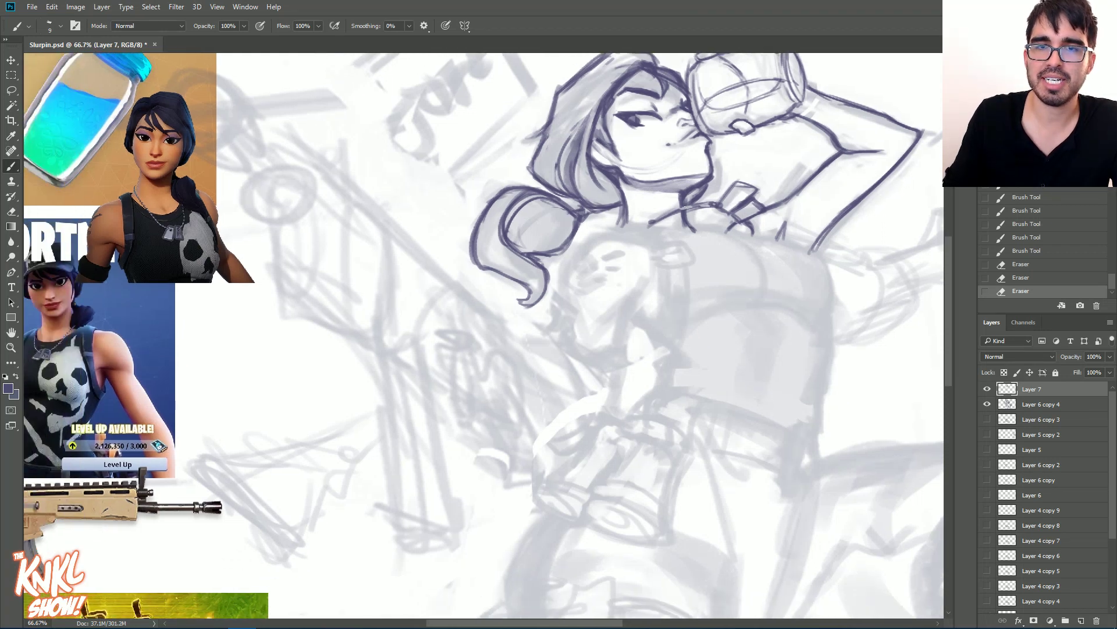
pyautogui.click(989, 391)
pyautogui.click(988, 391)
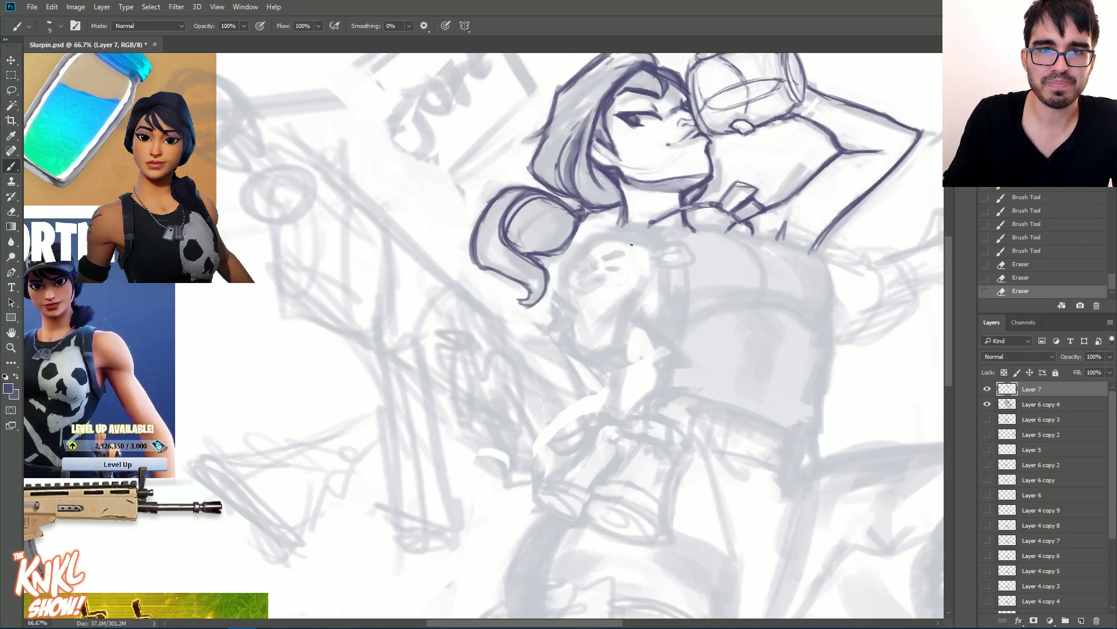
# Step: Draw the rounded near shoulder and the torso's side line running from the armpit down to the waist
pyautogui.moveTo(627, 212); pyautogui.dragTo(615, 233)
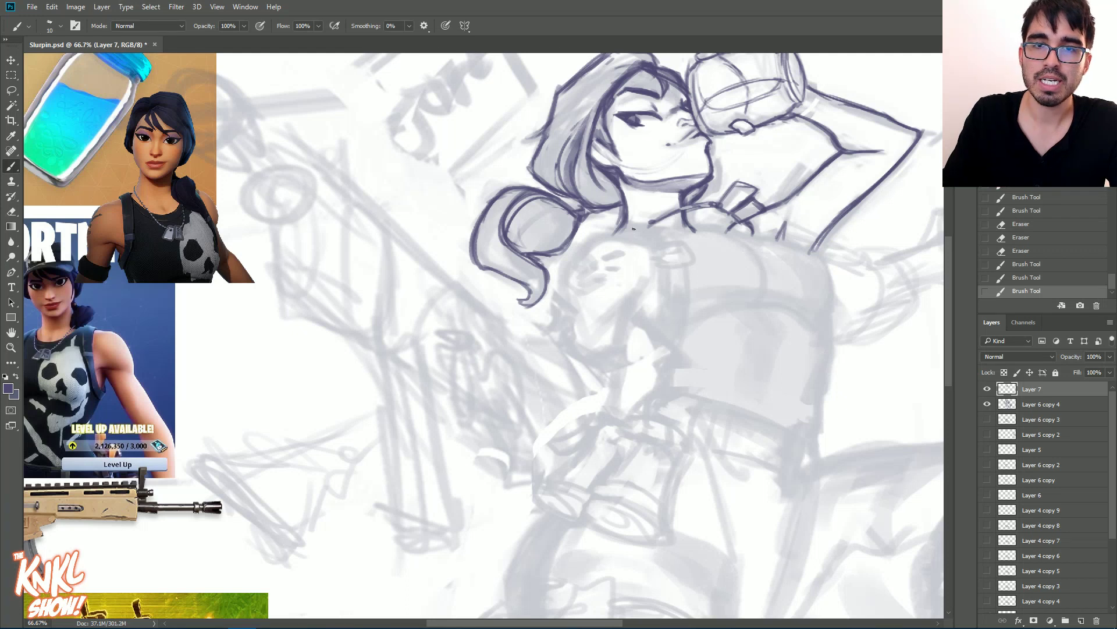
pyautogui.moveTo(617, 236); pyautogui.dragTo(669, 329)
pyautogui.moveTo(618, 262)
pyautogui.mouseDown()
pyautogui.moveTo(678, 344)
pyautogui.moveTo(663, 400)
pyautogui.mouseUp()
# Step: Draw the torso's front contour from the waist up over the chest and continue the line toward the shoulder
pyautogui.moveTo(813, 407)
pyautogui.mouseDown()
pyautogui.moveTo(811, 430)
pyautogui.moveTo(837, 358)
pyautogui.moveTo(833, 347)
pyautogui.moveTo(824, 365)
pyautogui.moveTo(829, 330)
pyautogui.moveTo(823, 308)
pyautogui.mouseUp()
pyautogui.moveTo(803, 267); pyautogui.dragTo(832, 342)
pyautogui.moveTo(819, 290); pyautogui.dragTo(833, 330)
pyautogui.moveTo(786, 248); pyautogui.dragTo(828, 304)
pyautogui.moveTo(755, 232)
pyautogui.mouseDown()
pyautogui.moveTo(802, 265)
pyautogui.moveTo(696, 223)
pyautogui.moveTo(623, 224)
pyautogui.moveTo(598, 260)
pyautogui.mouseUp()
# Step: Clean up the construction strokes inside the near shoulder and reinforce its rounded outline
pyautogui.press(']')
pyautogui.moveTo(627, 299)
pyautogui.mouseDown()
pyautogui.moveTo(643, 278)
pyautogui.moveTo(639, 232)
pyautogui.moveTo(592, 233)
pyautogui.moveTo(636, 228)
pyautogui.moveTo(597, 250)
pyautogui.moveTo(579, 298)
pyautogui.moveTo(565, 272)
pyautogui.moveTo(600, 320)
pyautogui.moveTo(649, 275)
pyautogui.moveTo(626, 300)
pyautogui.moveTo(587, 326)
pyautogui.moveTo(597, 239)
pyautogui.moveTo(617, 225)
pyautogui.mouseUp()
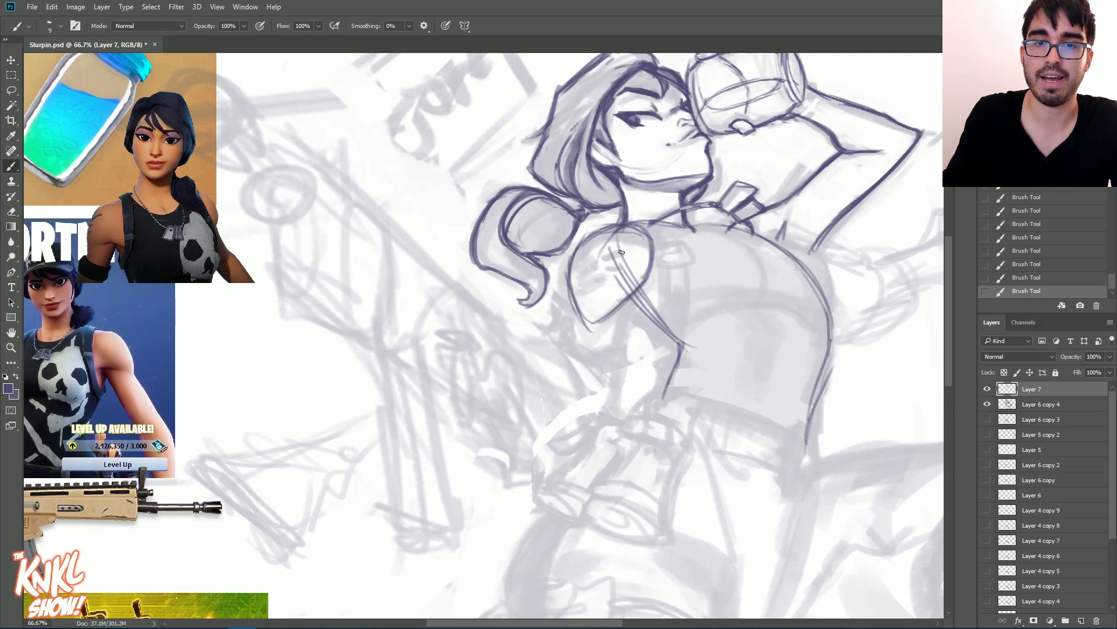
pyautogui.moveTo(607, 244)
pyautogui.mouseDown()
pyautogui.moveTo(626, 274)
pyautogui.moveTo(617, 274)
pyautogui.moveTo(631, 239)
pyautogui.moveTo(585, 242)
pyautogui.moveTo(624, 265)
pyautogui.mouseUp()
pyautogui.moveTo(586, 305)
pyautogui.mouseDown()
pyautogui.moveTo(573, 326)
pyautogui.moveTo(582, 238)
pyautogui.moveTo(646, 243)
pyautogui.moveTo(588, 244)
pyautogui.mouseUp()
pyautogui.moveTo(576, 259)
pyautogui.mouseDown()
pyautogui.moveTo(624, 222)
pyautogui.moveTo(647, 224)
pyautogui.mouseUp()
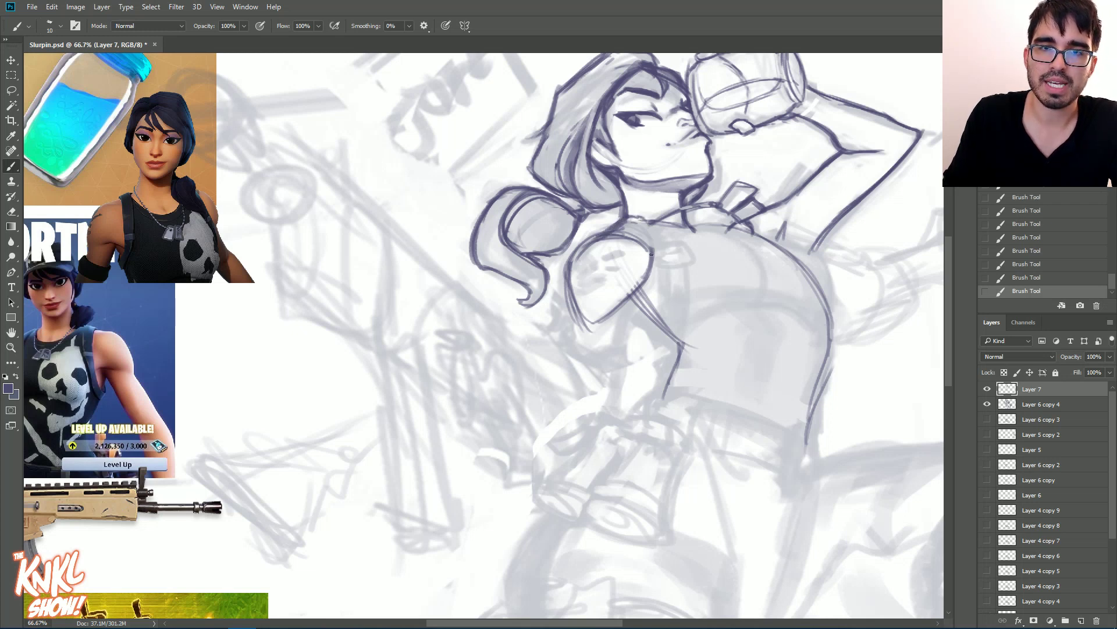
# Step: Draw the underarm fold, the shirt's upper line below the collar and a curve down the middle of the chest
pyautogui.moveTo(625, 300)
pyautogui.mouseDown()
pyautogui.moveTo(666, 281)
pyautogui.moveTo(703, 296)
pyautogui.moveTo(672, 286)
pyautogui.moveTo(763, 277)
pyautogui.moveTo(693, 284)
pyautogui.moveTo(739, 295)
pyautogui.moveTo(764, 279)
pyautogui.moveTo(761, 297)
pyautogui.moveTo(747, 238)
pyautogui.mouseUp()
pyautogui.press(']')
pyautogui.press('[')
pyautogui.moveTo(768, 280)
pyautogui.mouseDown()
pyautogui.moveTo(718, 242)
pyautogui.moveTo(758, 270)
pyautogui.moveTo(720, 222)
pyautogui.moveTo(766, 278)
pyautogui.moveTo(732, 228)
pyautogui.moveTo(719, 230)
pyautogui.moveTo(744, 241)
pyautogui.moveTo(697, 223)
pyautogui.mouseUp()
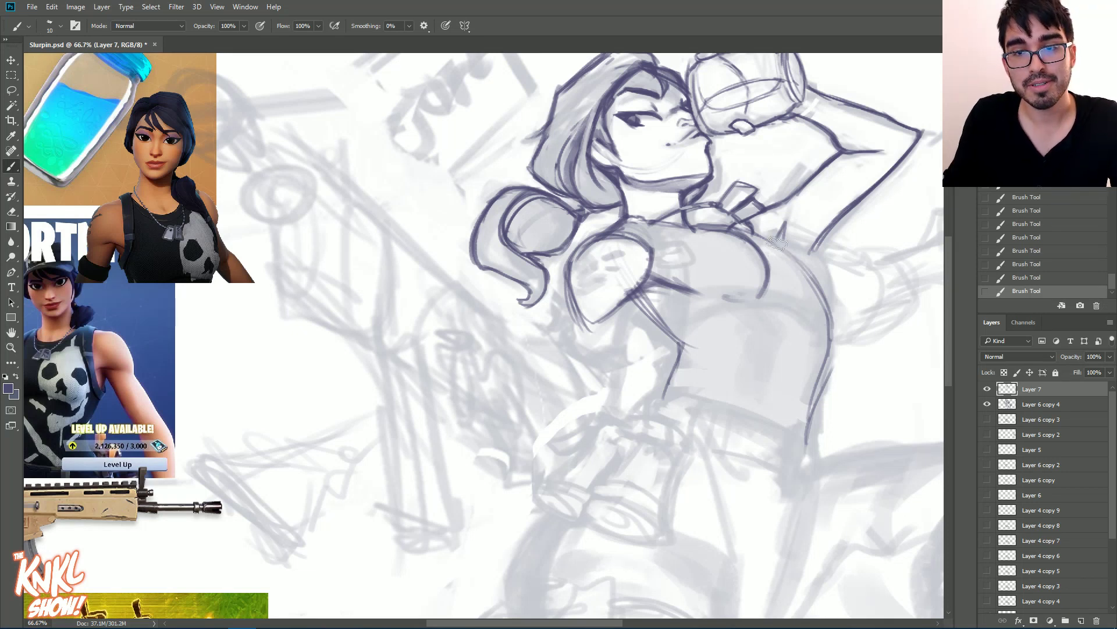
# Step: Thicken the front contour of the torso with short strokes using a larger brush
pyautogui.moveTo(803, 271)
pyautogui.mouseDown()
pyautogui.moveTo(816, 311)
pyautogui.moveTo(808, 278)
pyautogui.moveTo(818, 291)
pyautogui.mouseUp()
pyautogui.press(']')
pyautogui.moveTo(831, 340); pyautogui.dragTo(832, 360)
pyautogui.moveTo(824, 320)
pyautogui.mouseDown()
pyautogui.moveTo(831, 354)
pyautogui.moveTo(830, 343)
pyautogui.mouseUp()
pyautogui.moveTo(826, 312); pyautogui.dragTo(829, 325)
# Step: Try a heavier inner chest curve with fold strokes, and erase these lines from the shirt
pyautogui.moveTo(833, 300)
pyautogui.mouseDown()
pyautogui.moveTo(825, 323)
pyautogui.moveTo(817, 259)
pyautogui.moveTo(830, 304)
pyautogui.moveTo(784, 246)
pyautogui.moveTo(828, 276)
pyautogui.moveTo(819, 257)
pyautogui.moveTo(778, 243)
pyautogui.moveTo(823, 260)
pyautogui.moveTo(735, 233)
pyautogui.moveTo(766, 263)
pyautogui.moveTo(767, 296)
pyautogui.mouseUp()
pyautogui.press('[')
pyautogui.moveTo(760, 246); pyautogui.dragTo(763, 290)
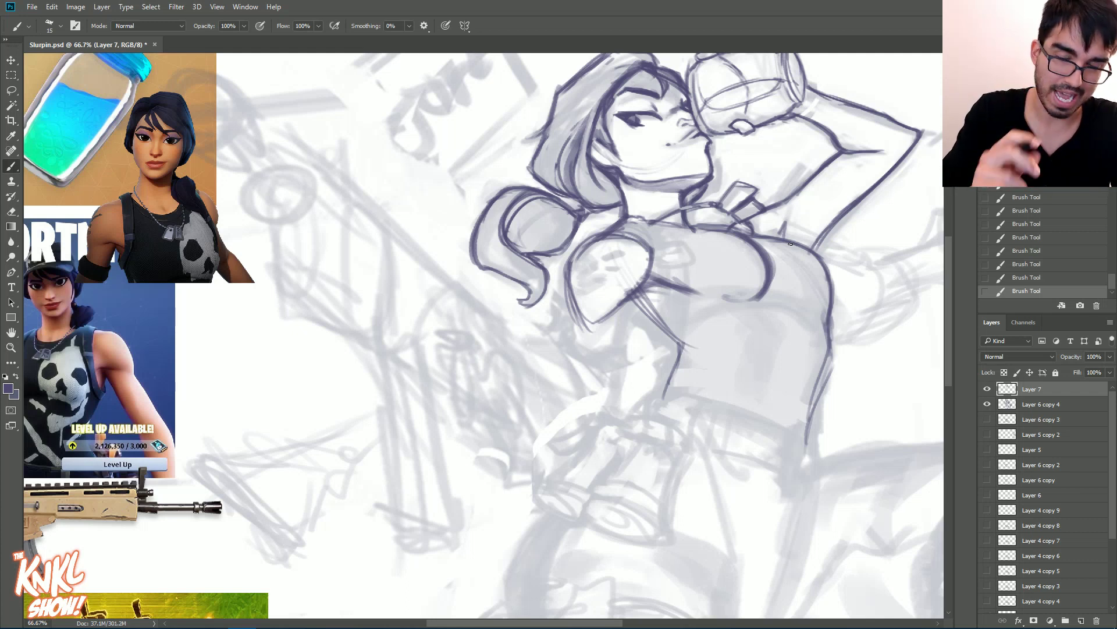
pyautogui.moveTo(756, 267)
pyautogui.mouseDown()
pyautogui.moveTo(779, 277)
pyautogui.moveTo(797, 275)
pyautogui.moveTo(753, 248)
pyautogui.moveTo(789, 254)
pyautogui.moveTo(766, 262)
pyautogui.mouseUp()
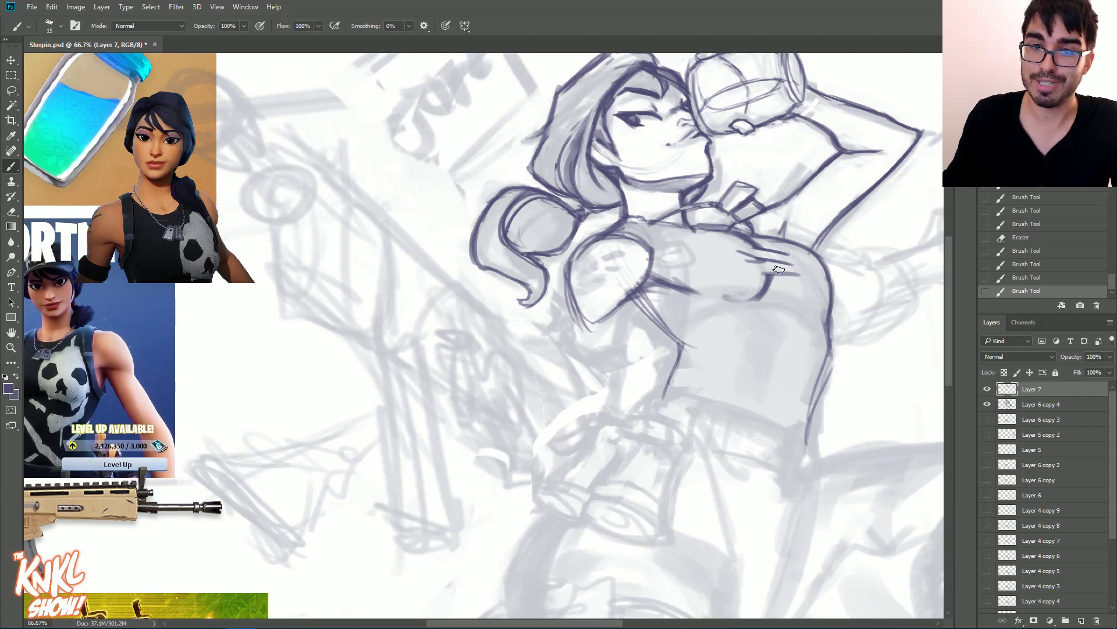
pyautogui.moveTo(752, 296)
pyautogui.mouseDown()
pyautogui.moveTo(727, 292)
pyautogui.moveTo(766, 290)
pyautogui.moveTo(745, 306)
pyautogui.moveTo(763, 300)
pyautogui.moveTo(774, 278)
pyautogui.mouseUp()
pyautogui.moveTo(777, 276)
pyautogui.mouseDown()
pyautogui.moveTo(788, 260)
pyautogui.moveTo(779, 271)
pyautogui.moveTo(738, 257)
pyautogui.moveTo(774, 254)
pyautogui.moveTo(729, 240)
pyautogui.moveTo(741, 240)
pyautogui.mouseUp()
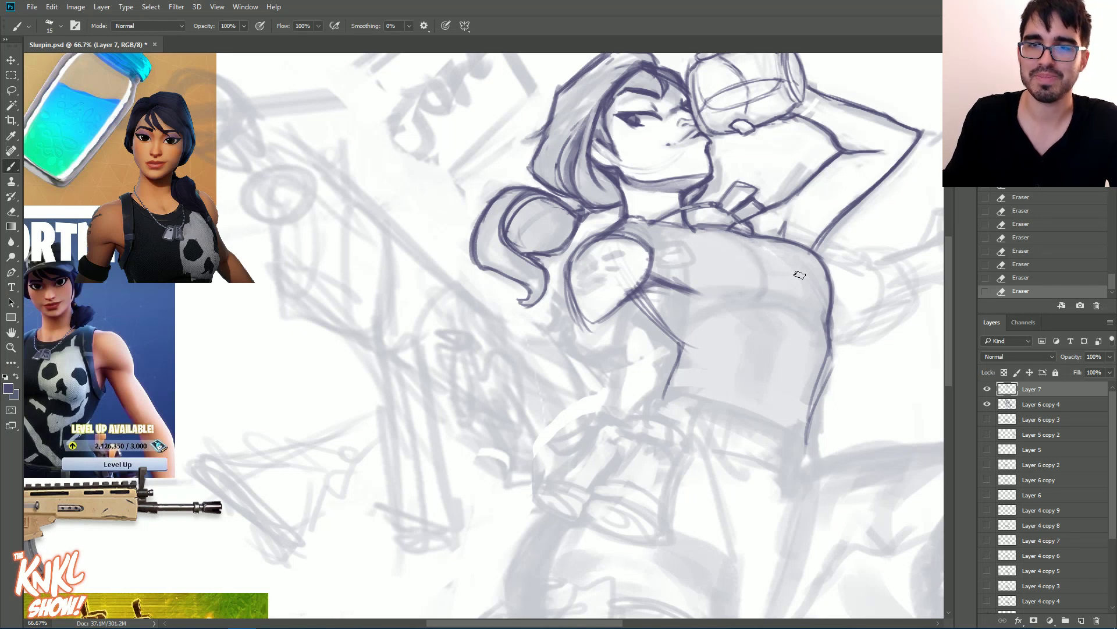
# Step: Reinforce the upper chest contour and draw the short crease beneath the bust
pyautogui.moveTo(744, 238); pyautogui.dragTo(755, 243)
pyautogui.moveTo(757, 245); pyautogui.dragTo(771, 258)
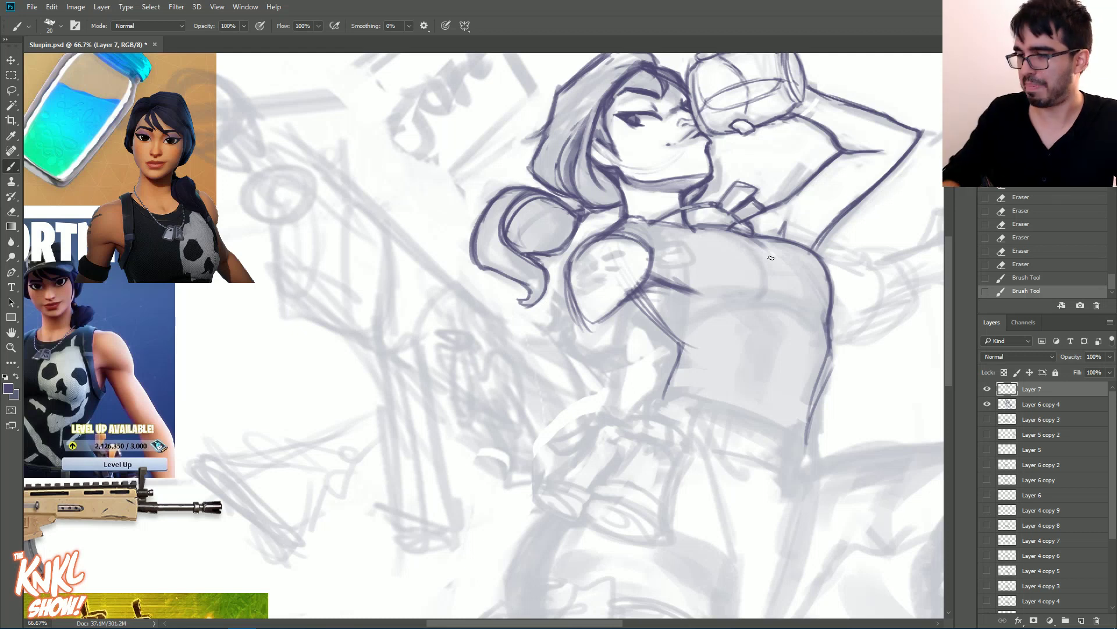
pyautogui.press(']')
pyautogui.moveTo(707, 298); pyautogui.dragTo(736, 303)
pyautogui.moveTo(734, 302); pyautogui.dragTo(746, 300)
pyautogui.moveTo(756, 240)
pyautogui.mouseDown()
pyautogui.moveTo(830, 278)
pyautogui.moveTo(828, 311)
pyautogui.mouseUp()
# Step: Draw fine fabric lines across the upper chest from the shoulder strap to the front edge of the shirt
pyautogui.press('[')
pyautogui.press('[')
pyautogui.moveTo(680, 247)
pyautogui.mouseDown()
pyautogui.moveTo(793, 254)
pyautogui.moveTo(751, 247)
pyautogui.moveTo(822, 264)
pyautogui.mouseUp()
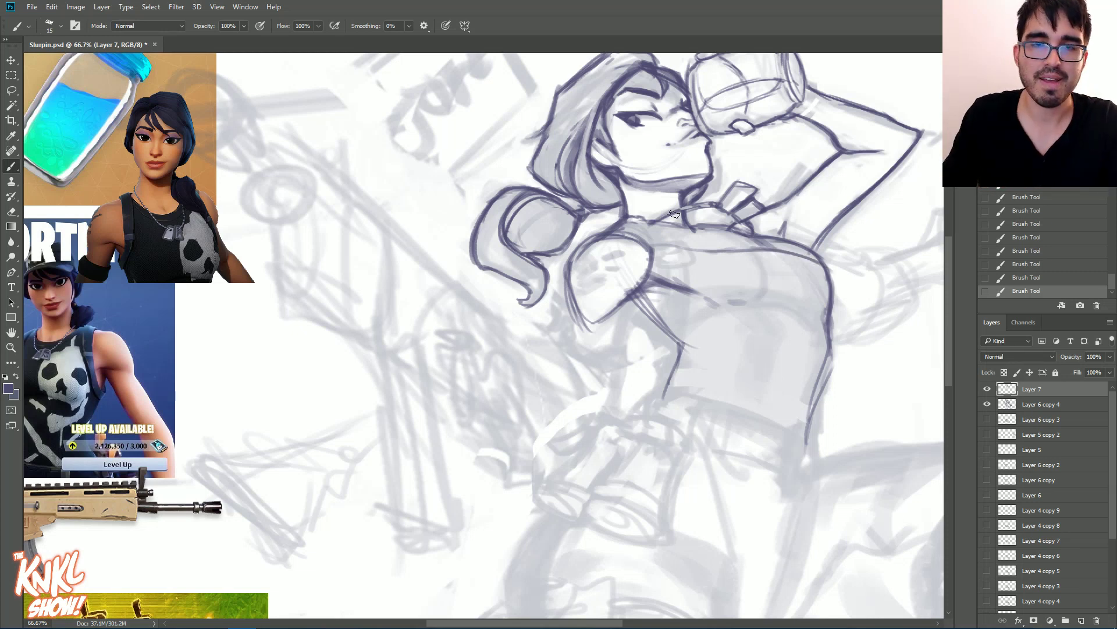
pyautogui.moveTo(765, 250)
pyautogui.mouseDown()
pyautogui.moveTo(722, 256)
pyautogui.moveTo(787, 258)
pyautogui.mouseUp()
pyautogui.press(']')
pyautogui.moveTo(731, 254); pyautogui.dragTo(820, 268)
pyautogui.moveTo(766, 260); pyautogui.dragTo(815, 266)
pyautogui.moveTo(730, 252); pyautogui.dragTo(791, 261)
pyautogui.moveTo(707, 248); pyautogui.dragTo(817, 254)
# Step: Try shading the chest area of the shirt with a much larger brush, erasing part of the shaded edge
pyautogui.press(']')
pyautogui.press(']')
pyautogui.press(']')
pyautogui.press(']')
pyautogui.press(']')
pyautogui.press(']')
pyautogui.press(']')
pyautogui.press(']')
pyautogui.moveTo(679, 265)
pyautogui.mouseDown()
pyautogui.moveTo(812, 303)
pyautogui.moveTo(806, 289)
pyautogui.moveTo(713, 258)
pyautogui.moveTo(701, 284)
pyautogui.moveTo(697, 260)
pyautogui.moveTo(757, 288)
pyautogui.mouseUp()
pyautogui.press('[')
pyautogui.moveTo(695, 256); pyautogui.dragTo(678, 274)
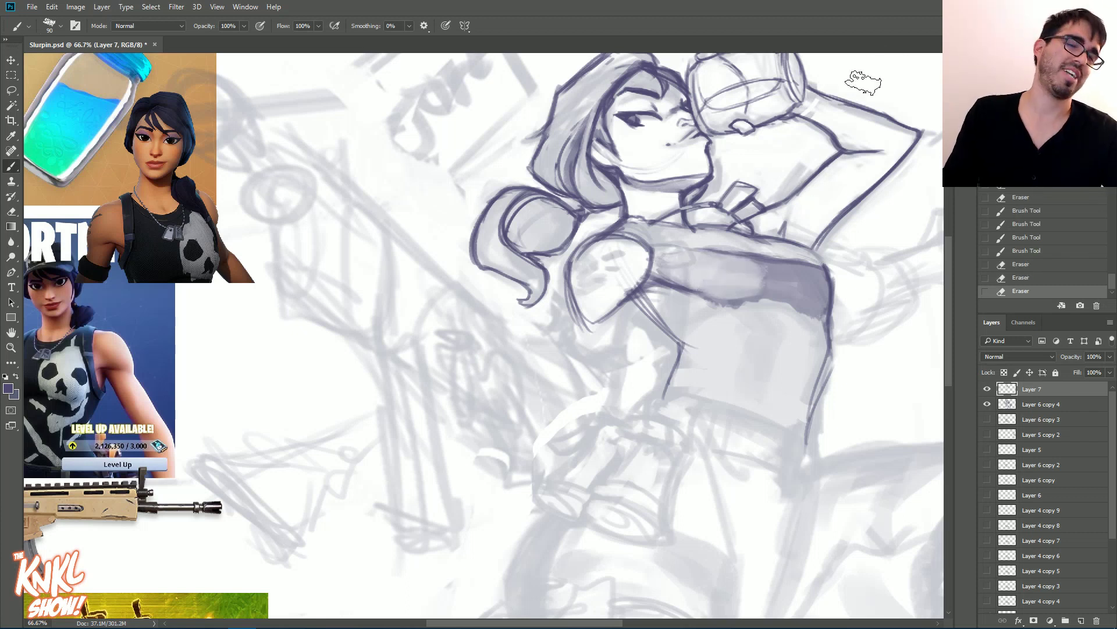
# Step: Revert the drawing to the history state before the chest shading
pyautogui.click(1042, 224)
pyautogui.moveTo(1112, 287); pyautogui.dragTo(1111, 269)
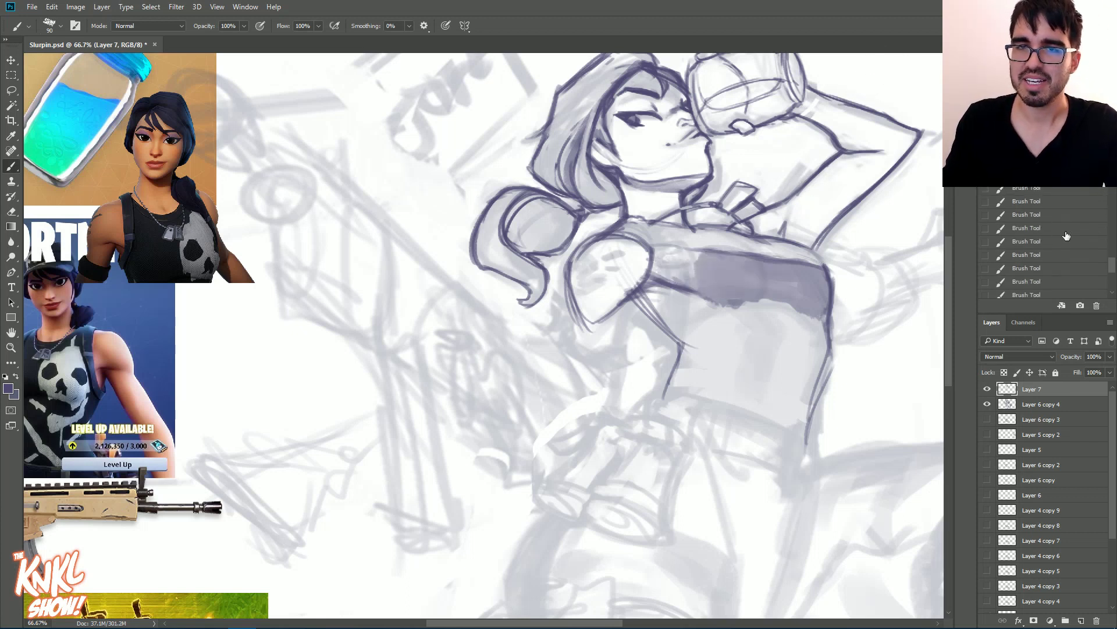
pyautogui.click(1064, 215)
pyautogui.click(1038, 254)
# Step: Draw the crease line under the bust toward the front contour with a reduced brush size
pyautogui.moveTo(749, 270)
pyautogui.mouseDown()
pyautogui.moveTo(769, 269)
pyautogui.moveTo(709, 262)
pyautogui.moveTo(779, 261)
pyautogui.mouseUp()
pyautogui.press('[')
pyautogui.press('[')
pyautogui.press('[')
pyautogui.press('[')
pyautogui.press('[')
pyautogui.press('[')
pyautogui.moveTo(709, 308)
pyautogui.mouseDown()
pyautogui.moveTo(748, 300)
pyautogui.moveTo(825, 328)
pyautogui.moveTo(807, 307)
pyautogui.mouseUp()
pyautogui.press('[')
pyautogui.moveTo(698, 301)
pyautogui.mouseDown()
pyautogui.moveTo(715, 304)
pyautogui.moveTo(702, 302)
pyautogui.mouseUp()
pyautogui.moveTo(694, 297); pyautogui.dragTo(707, 303)
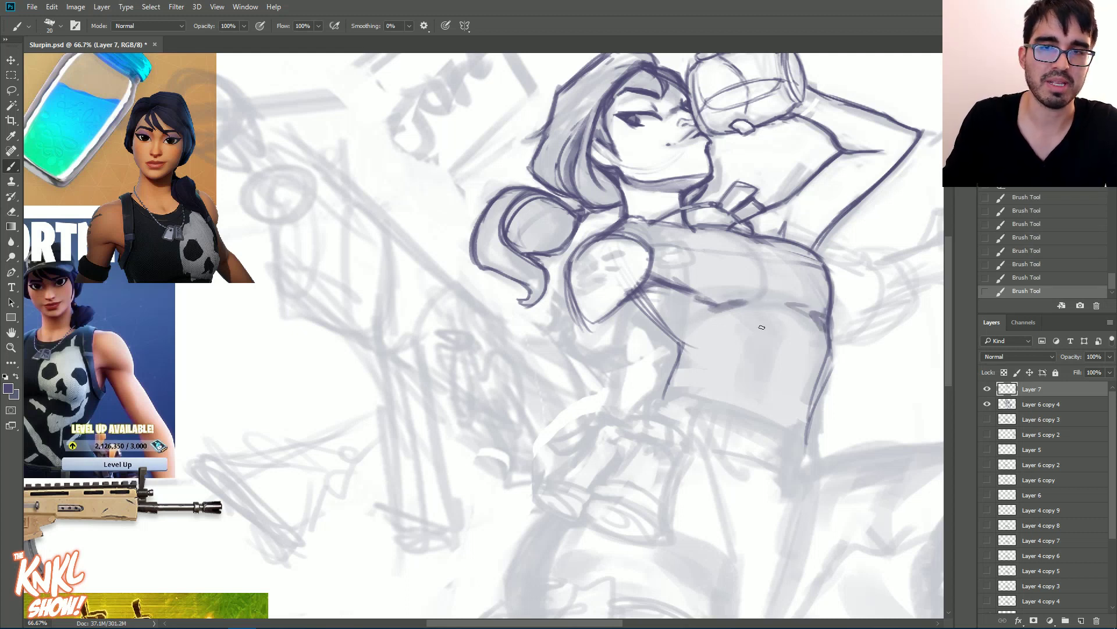
# Step: Draw the vertical crease down the middle of the abdomen with a finer brush
pyautogui.press('[')
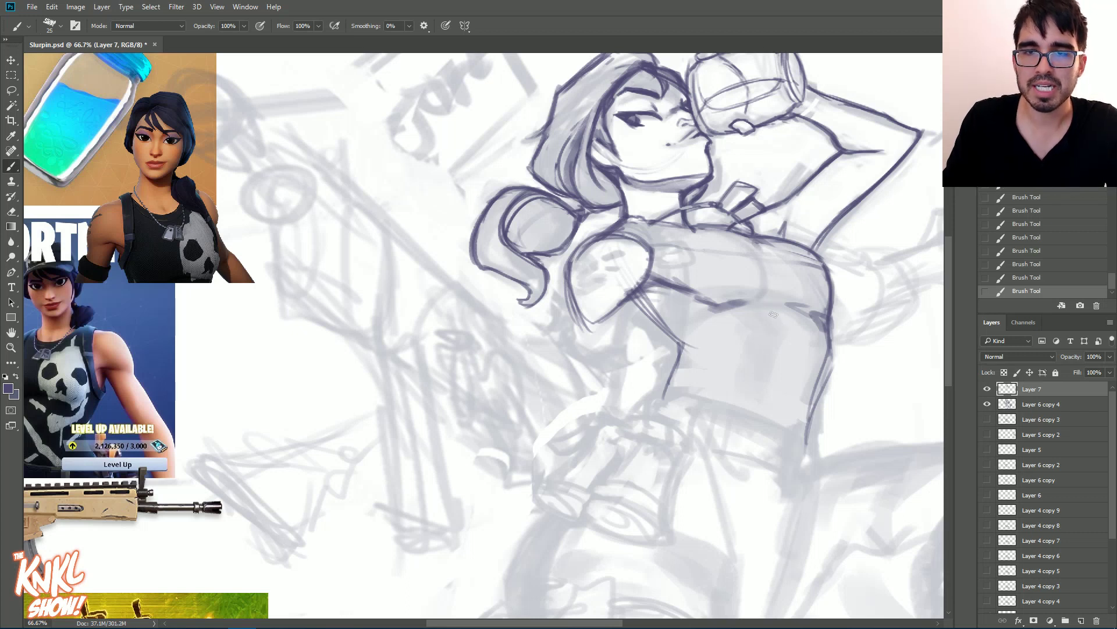
pyautogui.press('[')
pyautogui.moveTo(778, 312); pyautogui.dragTo(764, 381)
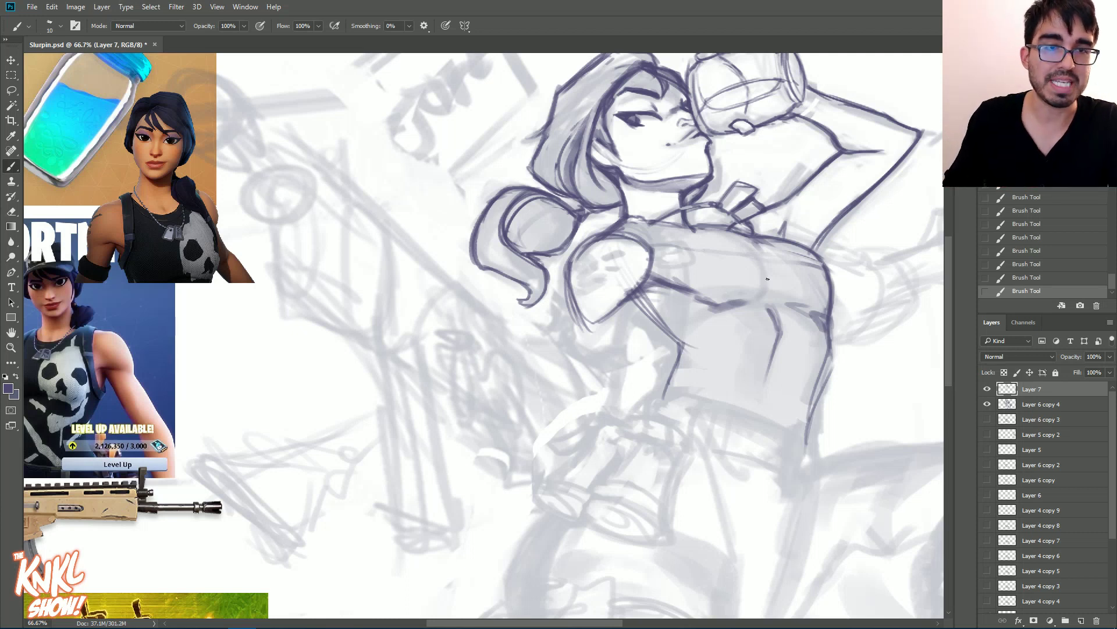
# Step: Redraw the notched corner at the back of the waist and erase the old side line beneath the arm
pyautogui.press(']')
pyautogui.press(']')
pyautogui.press(']')
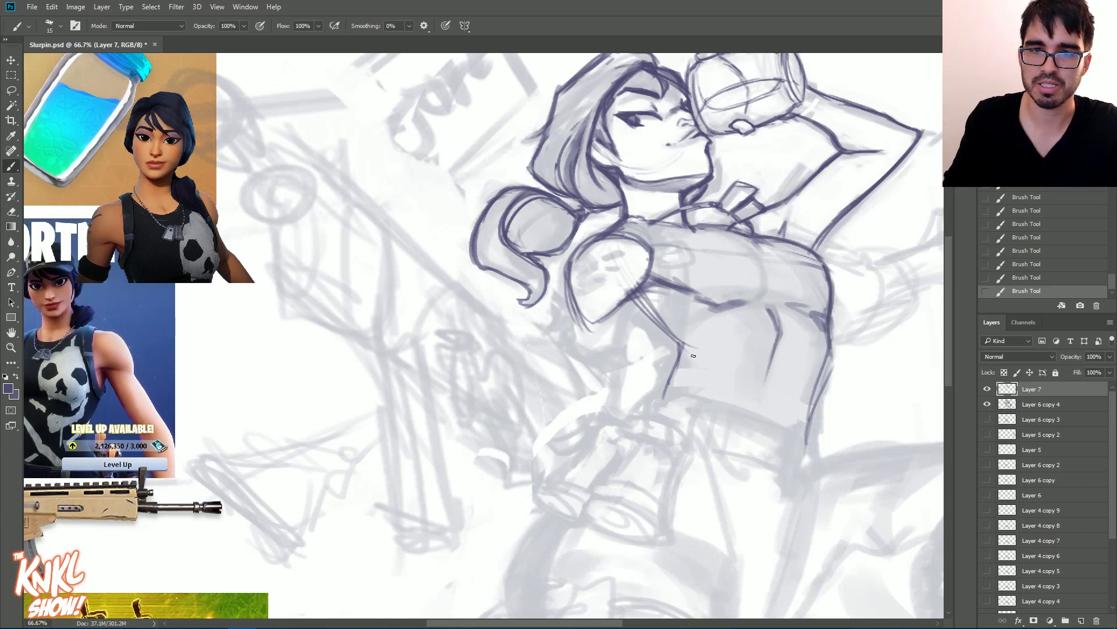
pyautogui.press(']')
pyautogui.moveTo(663, 385)
pyautogui.mouseDown()
pyautogui.moveTo(664, 365)
pyautogui.moveTo(685, 350)
pyautogui.moveTo(652, 315)
pyautogui.moveTo(684, 337)
pyautogui.mouseUp()
pyautogui.moveTo(646, 302); pyautogui.dragTo(667, 350)
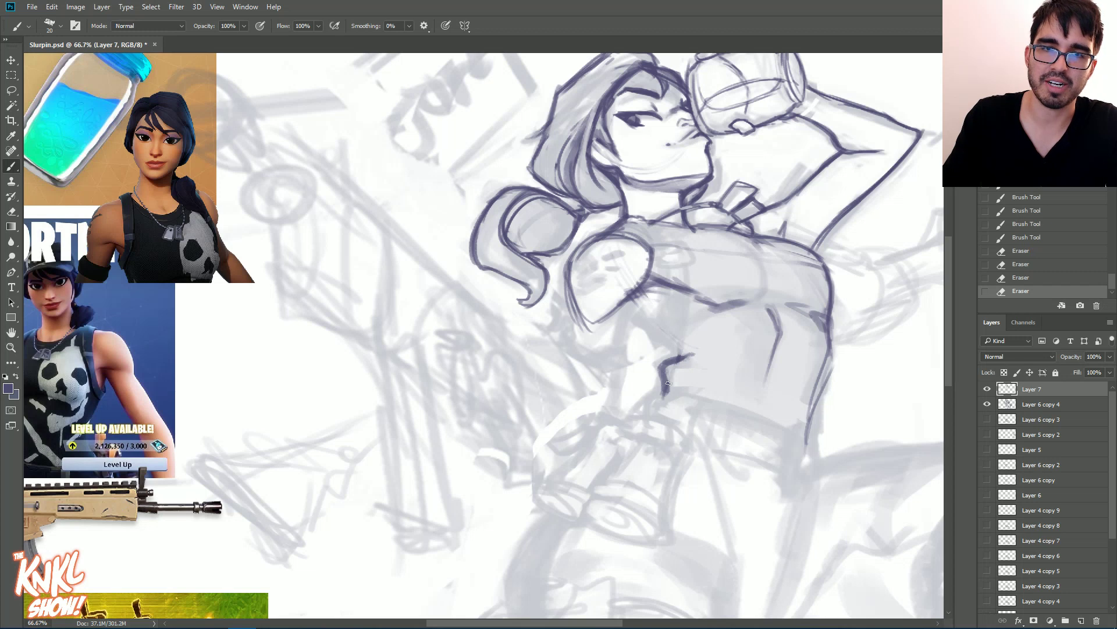
# Step: Draw the vest strap curving from the shoulder under the arm, and add fold strokes at the back of the waist
pyautogui.moveTo(662, 260)
pyautogui.mouseDown()
pyautogui.moveTo(665, 315)
pyautogui.moveTo(648, 330)
pyautogui.moveTo(658, 323)
pyautogui.mouseUp()
pyautogui.press('[')
pyautogui.moveTo(662, 309); pyautogui.dragTo(651, 327)
pyautogui.moveTo(658, 320)
pyautogui.mouseDown()
pyautogui.moveTo(647, 330)
pyautogui.moveTo(666, 348)
pyautogui.mouseUp()
pyautogui.moveTo(664, 347)
pyautogui.mouseDown()
pyautogui.moveTo(685, 307)
pyautogui.moveTo(676, 343)
pyautogui.mouseUp()
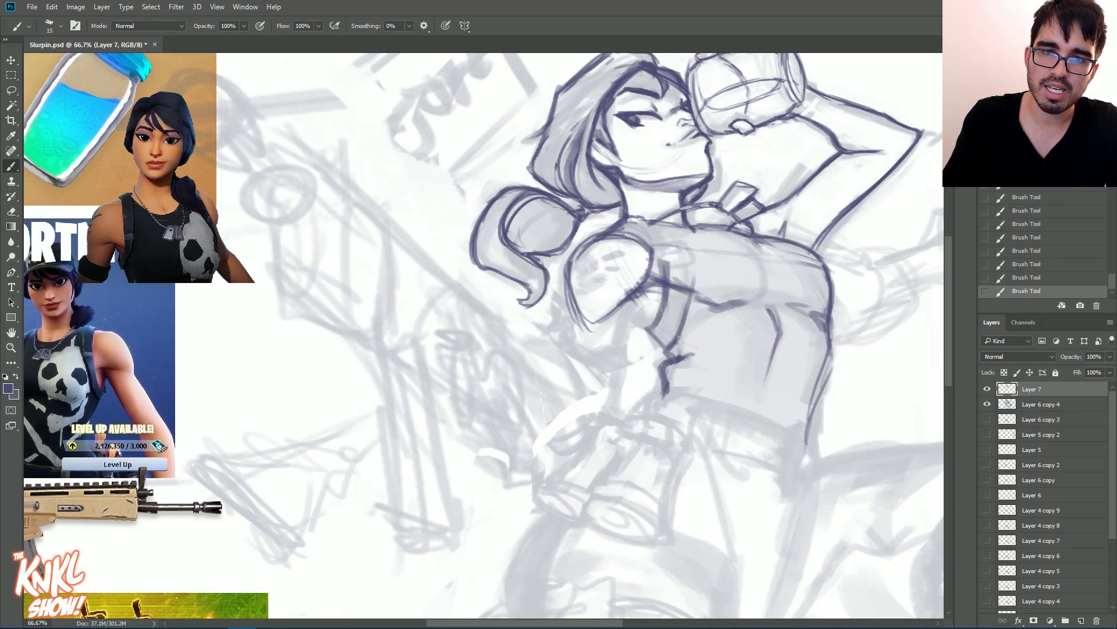
pyautogui.moveTo(674, 394); pyautogui.dragTo(678, 384)
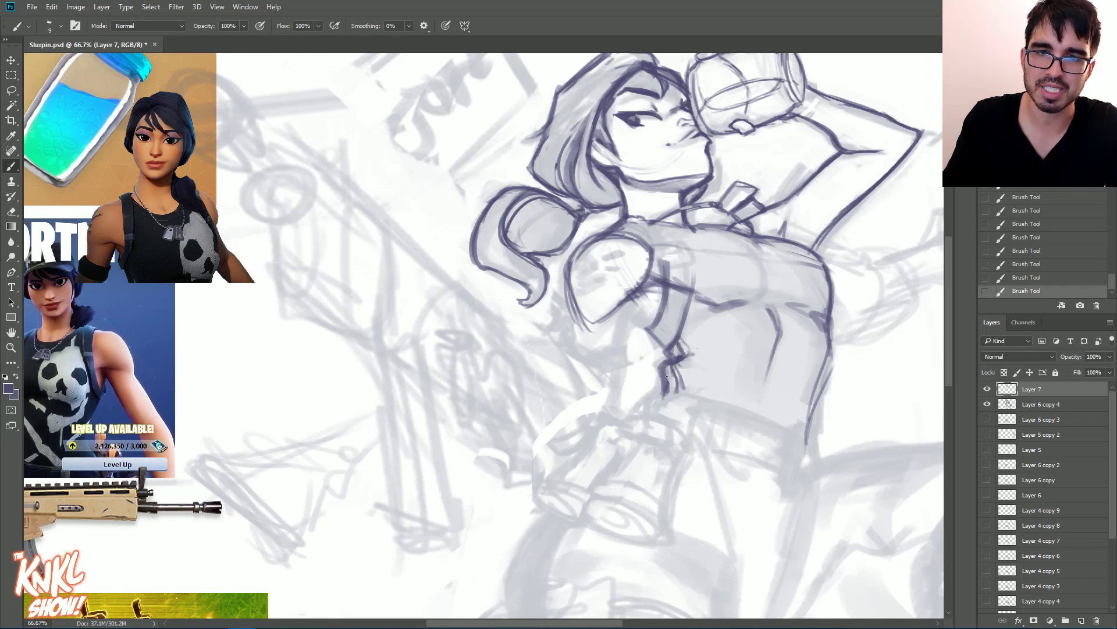
# Step: Refine both edges of the curved strap under the arm and the folds where it meets the waist
pyautogui.moveTo(674, 348); pyautogui.dragTo(661, 367)
pyautogui.moveTo(675, 353); pyautogui.dragTo(671, 305)
pyautogui.moveTo(682, 301)
pyautogui.mouseDown()
pyautogui.moveTo(683, 248)
pyautogui.moveTo(675, 315)
pyautogui.mouseUp()
pyautogui.moveTo(674, 264); pyautogui.dragTo(663, 329)
pyautogui.moveTo(680, 285); pyautogui.dragTo(687, 336)
pyautogui.moveTo(688, 265); pyautogui.dragTo(683, 334)
pyautogui.moveTo(662, 278); pyautogui.dragTo(654, 331)
# Step: Draw the buckle band on the shoulder strap and extend the strap over the top of the shoulder
pyautogui.moveTo(661, 260)
pyautogui.mouseDown()
pyautogui.moveTo(654, 324)
pyautogui.moveTo(658, 250)
pyautogui.moveTo(659, 267)
pyautogui.moveTo(684, 243)
pyautogui.mouseUp()
pyautogui.moveTo(681, 242)
pyautogui.mouseDown()
pyautogui.moveTo(630, 218)
pyautogui.moveTo(677, 245)
pyautogui.moveTo(652, 245)
pyautogui.mouseUp()
pyautogui.moveTo(661, 224)
pyautogui.mouseDown()
pyautogui.moveTo(679, 250)
pyautogui.moveTo(675, 238)
pyautogui.mouseUp()
pyautogui.moveTo(647, 239)
pyautogui.mouseDown()
pyautogui.moveTo(657, 250)
pyautogui.moveTo(660, 223)
pyautogui.moveTo(648, 240)
pyautogui.mouseUp()
# Step: Draw the inner and outer edges of the near upper arm down toward the hip
pyautogui.moveTo(665, 282)
pyautogui.mouseDown()
pyautogui.moveTo(627, 321)
pyautogui.moveTo(646, 308)
pyautogui.moveTo(627, 307)
pyautogui.moveTo(639, 290)
pyautogui.moveTo(617, 369)
pyautogui.mouseUp()
pyautogui.moveTo(578, 316); pyautogui.dragTo(568, 330)
pyautogui.moveTo(570, 291); pyautogui.dragTo(575, 356)
pyautogui.moveTo(628, 317)
pyautogui.mouseDown()
pyautogui.moveTo(613, 409)
pyautogui.moveTo(615, 381)
pyautogui.mouseUp()
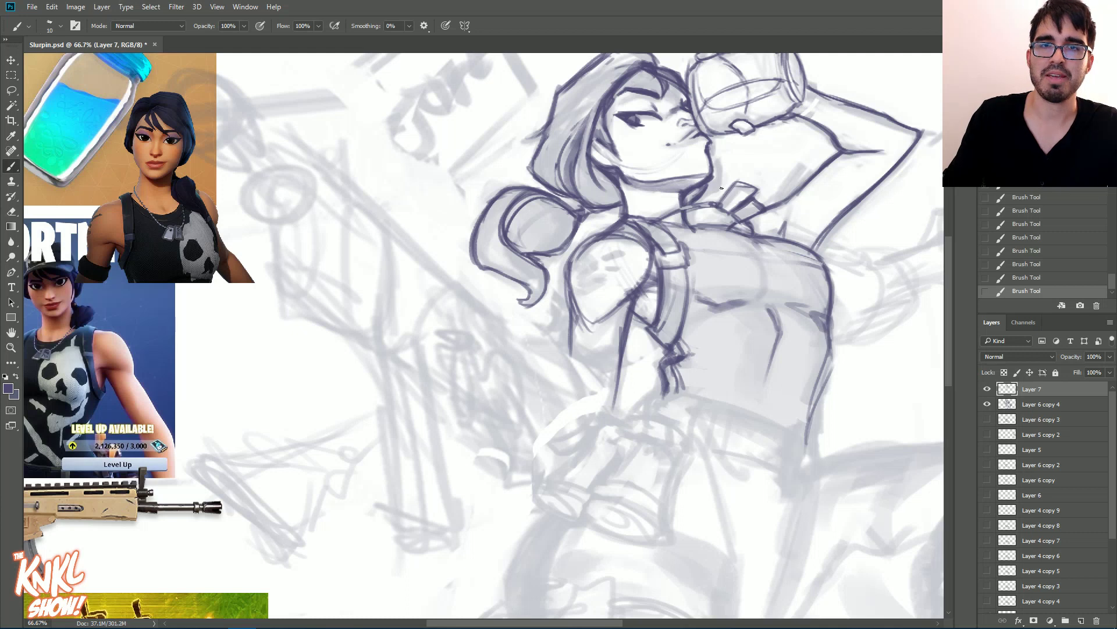
# Step: Try closing the shoulder with a pointed lower edge, and undo those strokes
pyautogui.moveTo(630, 280)
pyautogui.mouseDown()
pyautogui.moveTo(612, 299)
pyautogui.moveTo(631, 281)
pyautogui.moveTo(598, 319)
pyautogui.mouseUp()
pyautogui.moveTo(598, 319)
pyautogui.mouseDown()
pyautogui.moveTo(618, 298)
pyautogui.moveTo(597, 315)
pyautogui.mouseUp()
pyautogui.moveTo(605, 309)
pyautogui.mouseDown()
pyautogui.moveTo(594, 319)
pyautogui.moveTo(585, 308)
pyautogui.moveTo(586, 324)
pyautogui.moveTo(628, 294)
pyautogui.moveTo(590, 330)
pyautogui.moveTo(571, 282)
pyautogui.mouseUp()
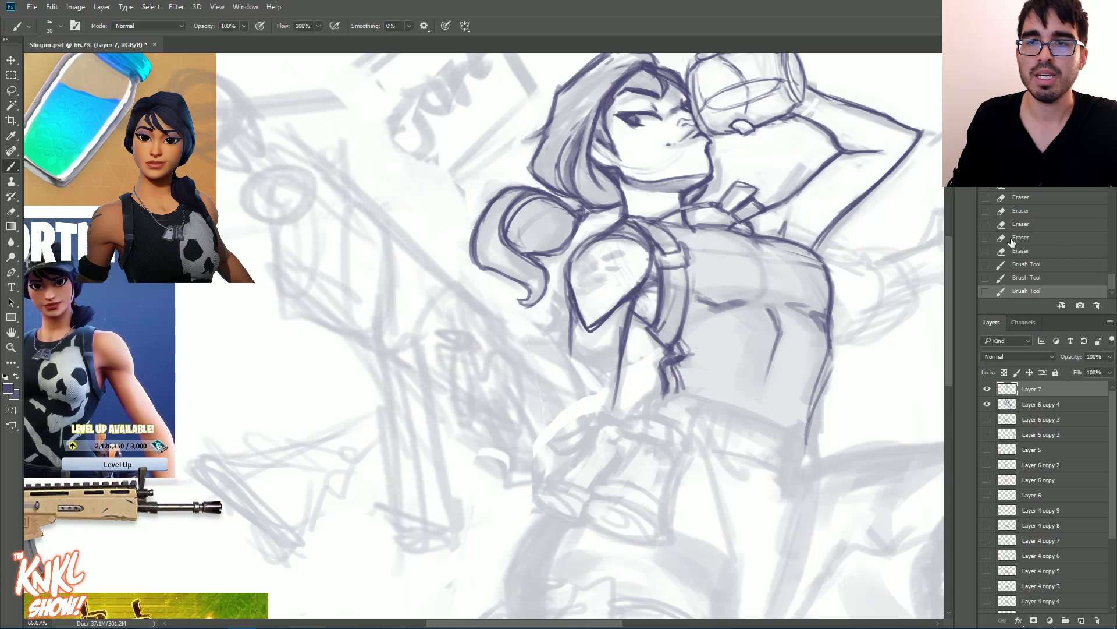
pyautogui.hotkey('ctrl', 'alt', 'z')
pyautogui.hotkey('ctrl', 'alt', 'z')
pyautogui.hotkey('ctrl', 'alt', 'z')
# Step: Erase the leftover lines at the shoulder's lower edge and reinforce the armpit, shoulder and outer arm contours
pyautogui.moveTo(591, 332); pyautogui.dragTo(596, 336)
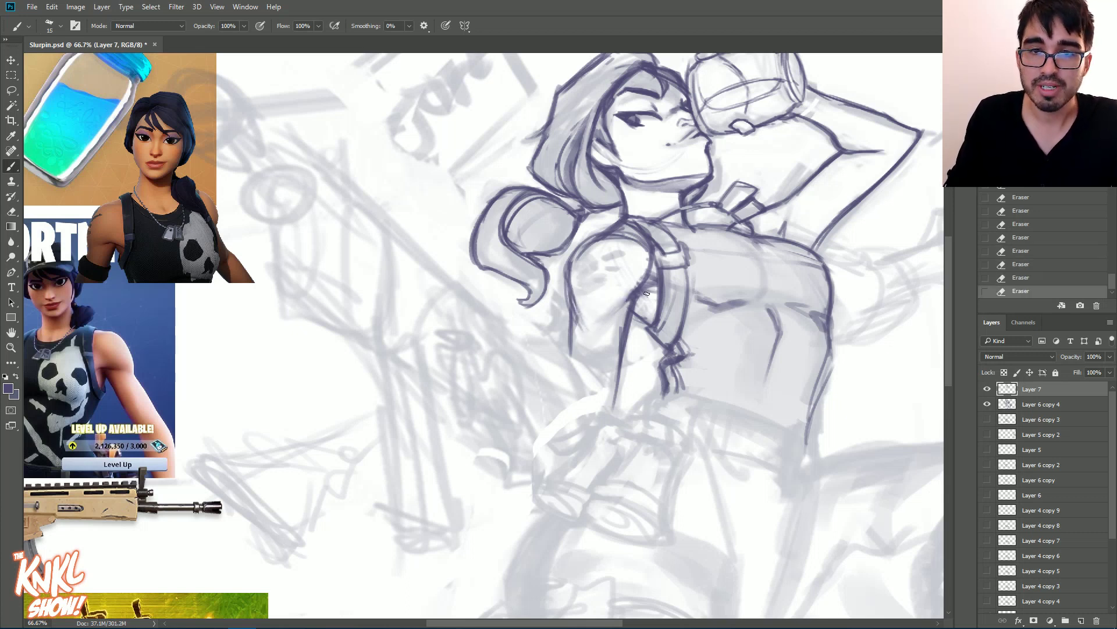
pyautogui.moveTo(622, 305); pyautogui.dragTo(642, 282)
pyautogui.moveTo(661, 235); pyautogui.dragTo(668, 241)
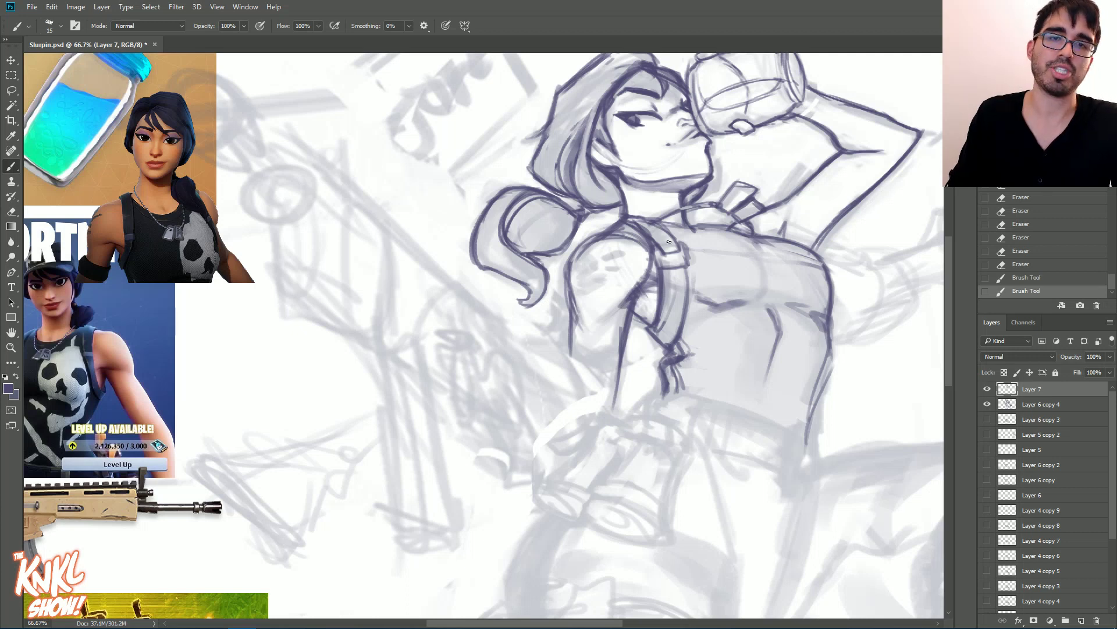
pyautogui.moveTo(636, 282)
pyautogui.mouseDown()
pyautogui.moveTo(623, 294)
pyautogui.moveTo(644, 269)
pyautogui.moveTo(627, 243)
pyautogui.mouseUp()
pyautogui.moveTo(639, 246)
pyautogui.mouseDown()
pyautogui.moveTo(622, 240)
pyautogui.moveTo(647, 250)
pyautogui.moveTo(626, 233)
pyautogui.moveTo(575, 248)
pyautogui.mouseUp()
pyautogui.moveTo(576, 316); pyautogui.dragTo(581, 329)
pyautogui.moveTo(580, 314); pyautogui.dragTo(584, 329)
pyautogui.moveTo(575, 303); pyautogui.dragTo(581, 317)
pyautogui.press(']')
pyautogui.moveTo(570, 269); pyautogui.dragTo(572, 303)
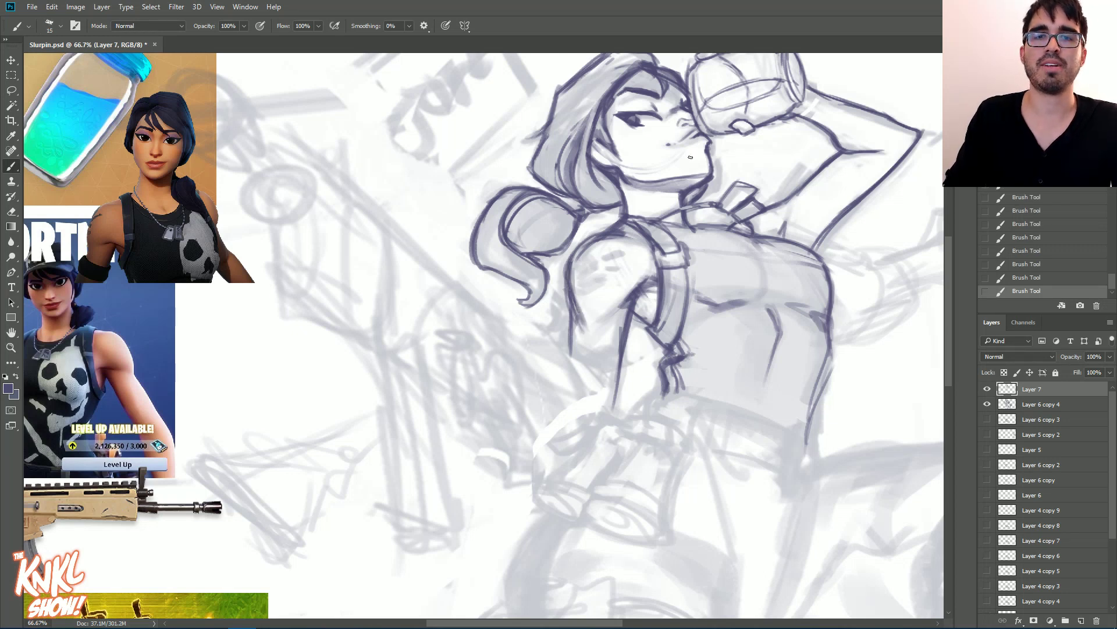
# Step: Touch up the chest seam and shoulder strap lines, and erase excess strokes around the top of the shoulder
pyautogui.press(']')
pyautogui.moveTo(757, 262); pyautogui.dragTo(674, 246)
pyautogui.hotkey('ctrl', '-')
pyautogui.moveTo(672, 324); pyautogui.dragTo(670, 256)
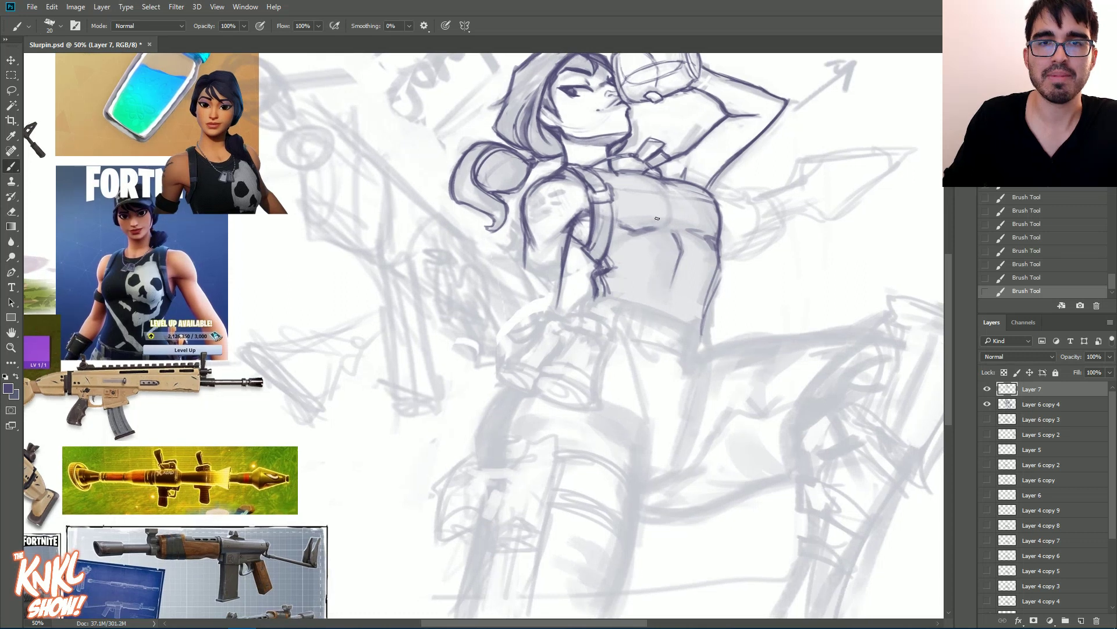
pyautogui.press('[')
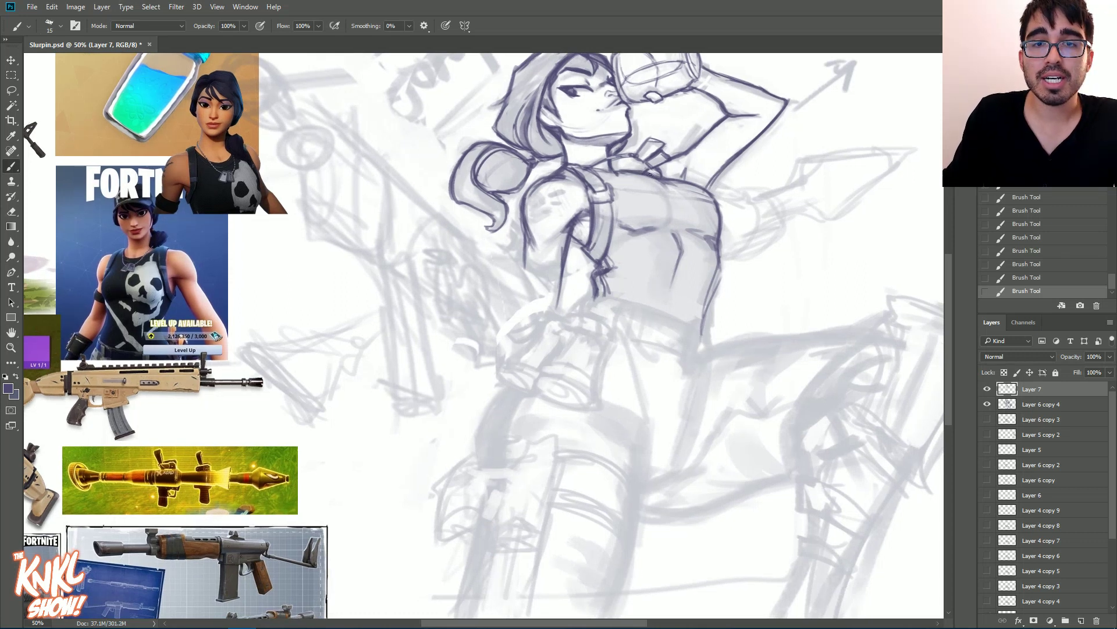
pyautogui.moveTo(613, 172); pyautogui.dragTo(560, 172)
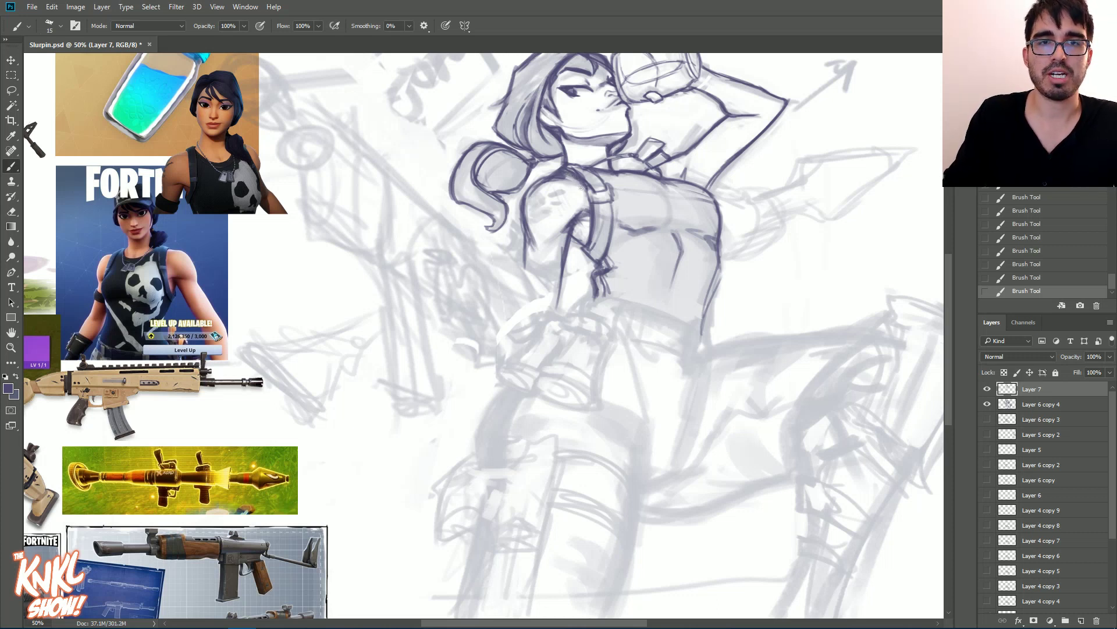
pyautogui.press('e')
pyautogui.moveTo(568, 176); pyautogui.dragTo(547, 182)
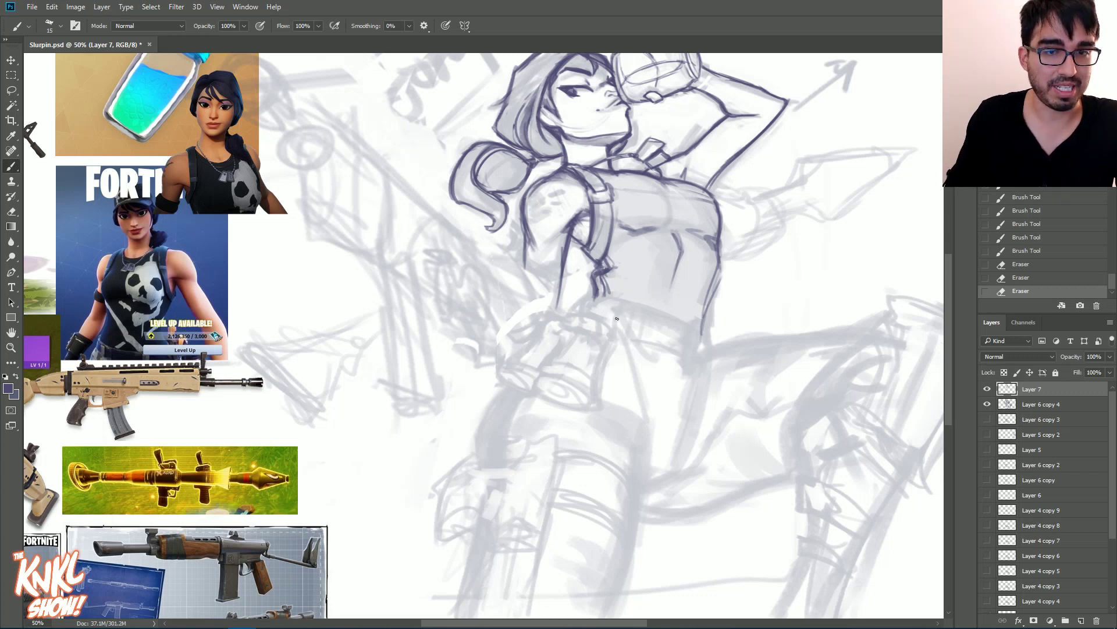
# Step: Draw two short belt-loop lines below the shirt hem and touch up the lines around the waist and arm
pyautogui.moveTo(632, 302); pyautogui.dragTo(627, 343)
pyautogui.moveTo(631, 301)
pyautogui.mouseDown()
pyautogui.moveTo(637, 314)
pyautogui.moveTo(648, 309)
pyautogui.moveTo(644, 338)
pyautogui.mouseUp()
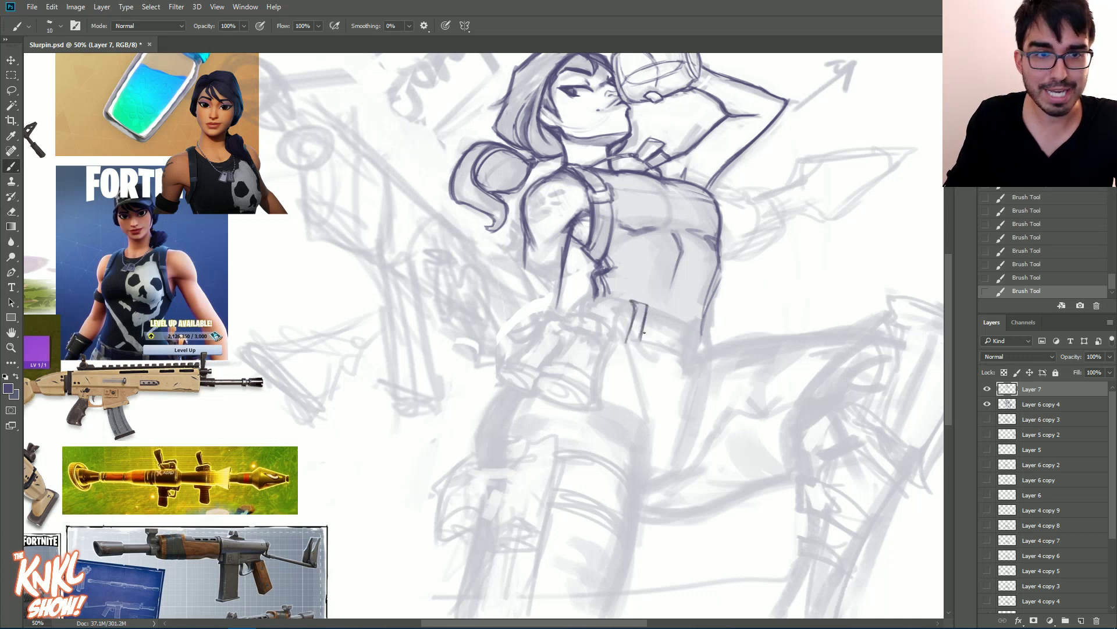
pyautogui.moveTo(917, 150); pyautogui.dragTo(1087, 143)
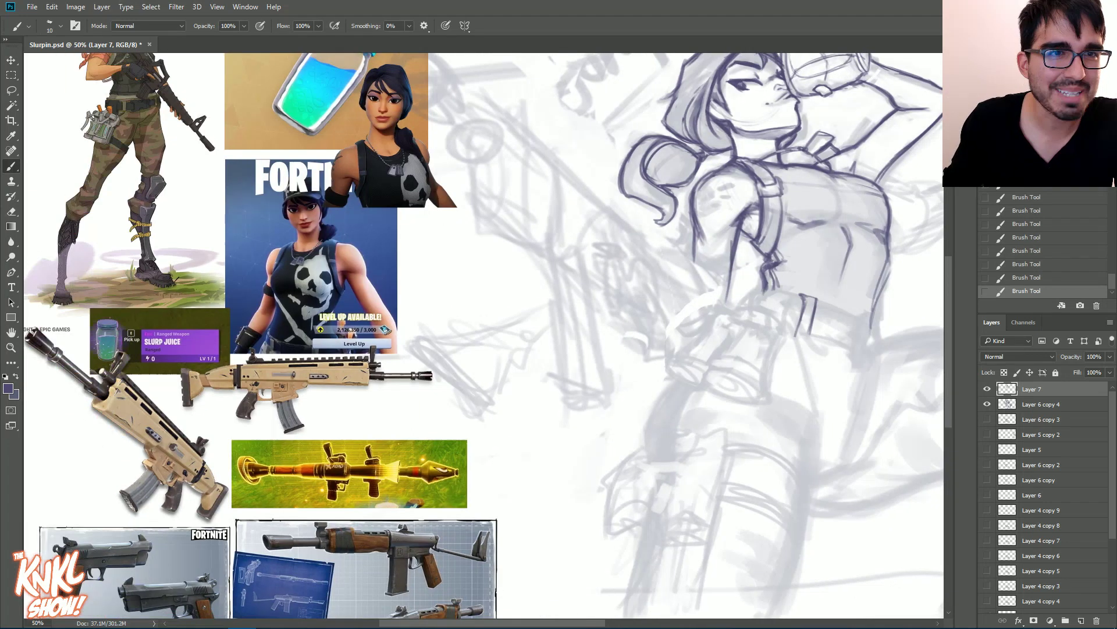
pyautogui.moveTo(827, 278)
pyautogui.mouseDown()
pyautogui.moveTo(737, 258)
pyautogui.moveTo(688, 228)
pyautogui.moveTo(666, 273)
pyautogui.moveTo(653, 266)
pyautogui.moveTo(681, 288)
pyautogui.mouseUp()
pyautogui.press('e')
pyautogui.moveTo(672, 288); pyautogui.dragTo(692, 289)
# Step: Select Layer 6 copy 4 together with Layer 7 and move the drawing closer to the character reference images
pyautogui.hotkey('ctrl', '+')
pyautogui.moveTo(372, 233); pyautogui.dragTo(711, 423)
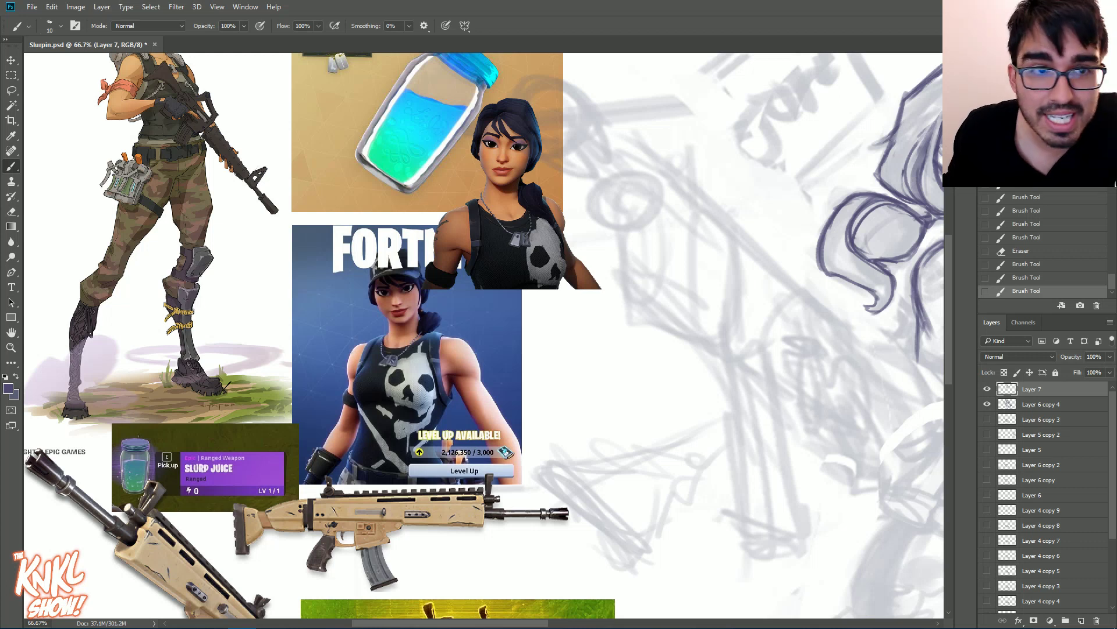
pyautogui.moveTo(711, 423)
pyautogui.mouseDown()
pyautogui.moveTo(686, 440)
pyautogui.moveTo(636, 440)
pyautogui.mouseUp()
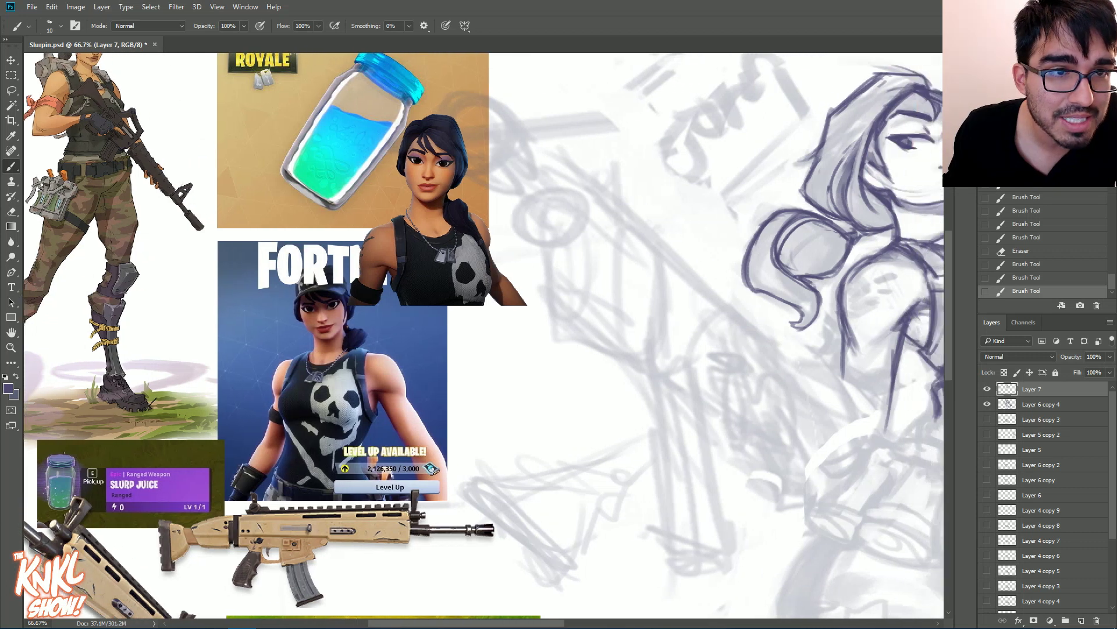
pyautogui.scroll(-1, 483, 336)
pyautogui.hscroll(4, 483, 335)
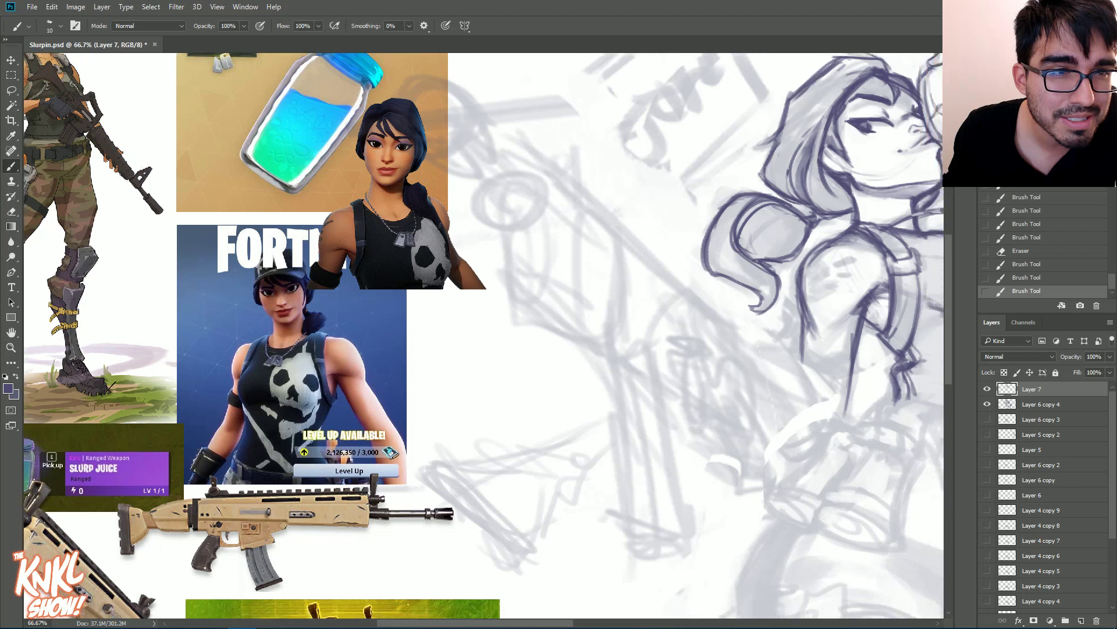
pyautogui.scroll(-3, 483, 335)
pyautogui.hscroll(4, 483, 335)
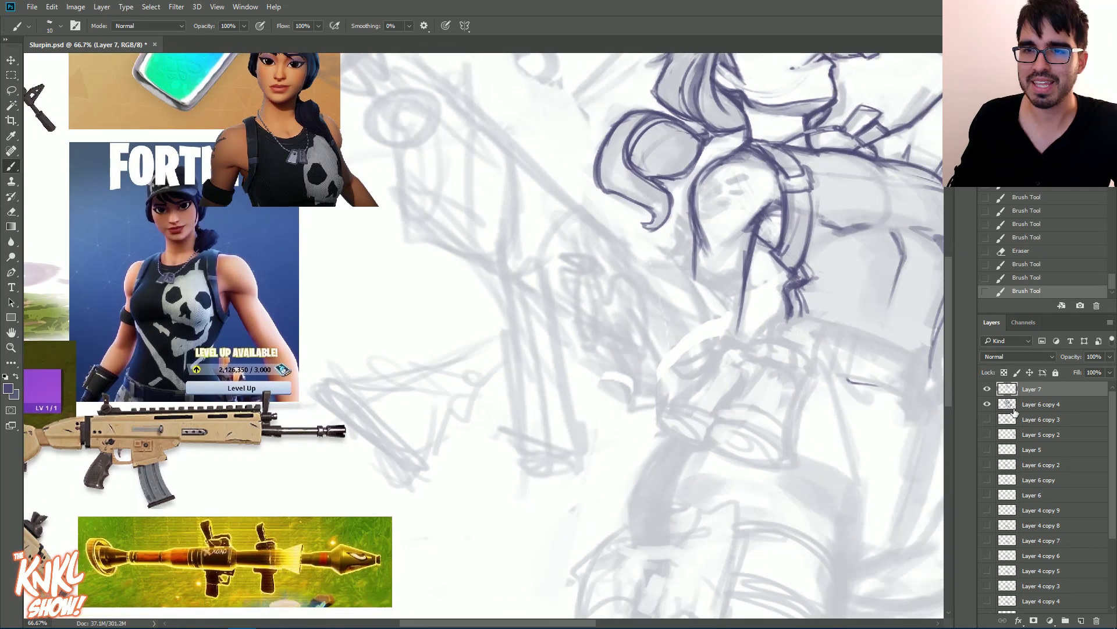
pyautogui.keyDown('shift'); pyautogui.click(1027, 406); pyautogui.keyUp('shift')
pyautogui.press('v')
pyautogui.moveTo(811, 314)
pyautogui.mouseDown()
pyautogui.moveTo(448, 235)
pyautogui.moveTo(381, 238)
pyautogui.moveTo(387, 246)
pyautogui.mouseUp()
pyautogui.press('space')
pyautogui.moveTo(406, 323)
pyautogui.mouseDown()
pyautogui.moveTo(693, 377)
pyautogui.moveTo(691, 388)
pyautogui.mouseUp()
# Step: Make Layer 7 the only active layer, save the document and return to the Brush tool
pyautogui.click(1039, 389)
pyautogui.press('ctrl')
pyautogui.hotkey('ctrl', 's')
pyautogui.press('b')
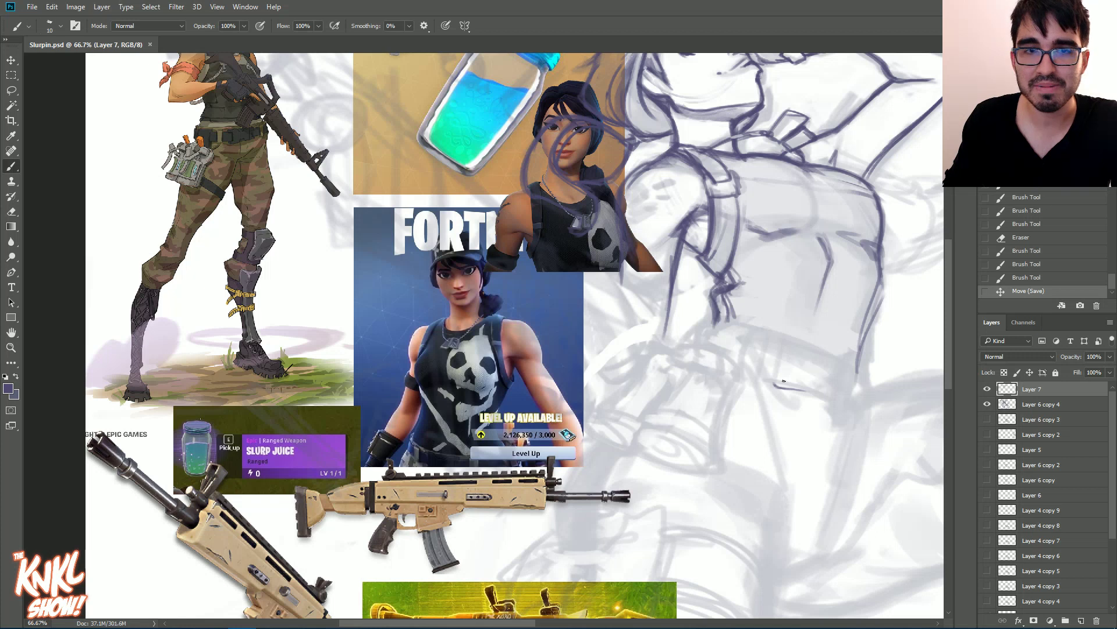
# Step: Draw the rectangular belt section with its narrow end tab at the front of the waist below the shirt
pyautogui.moveTo(803, 391); pyautogui.dragTo(823, 397)
pyautogui.moveTo(823, 397); pyautogui.dragTo(836, 402)
pyautogui.press('[')
pyautogui.moveTo(846, 365)
pyautogui.mouseDown()
pyautogui.moveTo(843, 408)
pyautogui.moveTo(847, 362)
pyautogui.moveTo(790, 340)
pyautogui.moveTo(780, 385)
pyautogui.moveTo(787, 356)
pyautogui.mouseUp()
pyautogui.moveTo(786, 358)
pyautogui.mouseDown()
pyautogui.moveTo(791, 335)
pyautogui.moveTo(831, 353)
pyautogui.mouseUp()
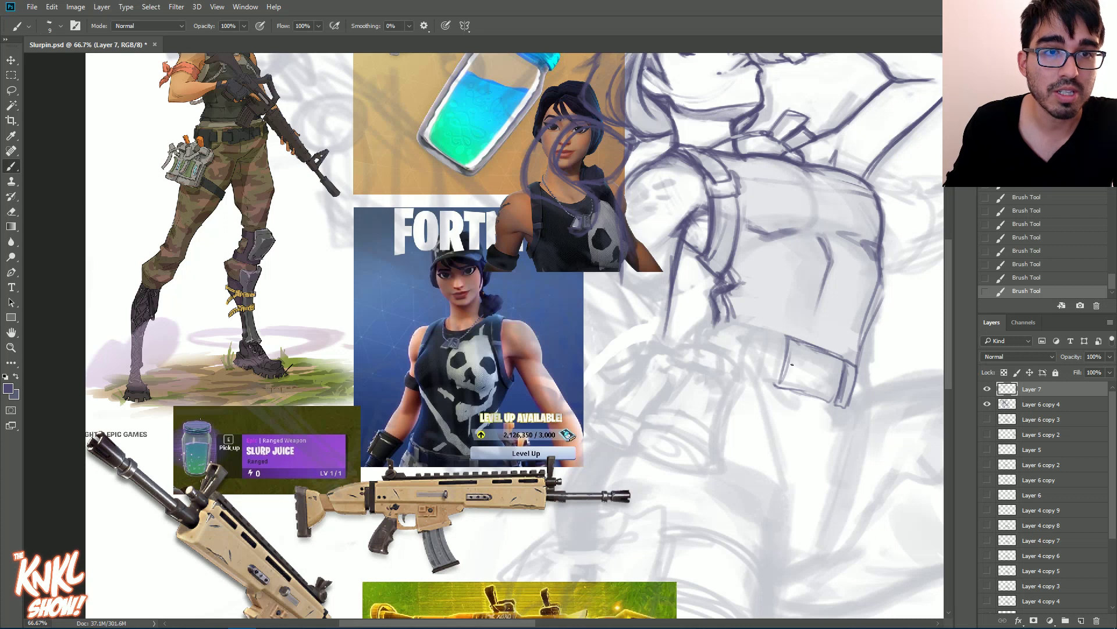
# Step: Draw the inner detail lines of the front belt section and the vertical loop next to it
pyautogui.moveTo(807, 351)
pyautogui.mouseDown()
pyautogui.moveTo(824, 356)
pyautogui.moveTo(805, 352)
pyautogui.mouseUp()
pyautogui.press('[')
pyautogui.moveTo(823, 396); pyautogui.dragTo(809, 385)
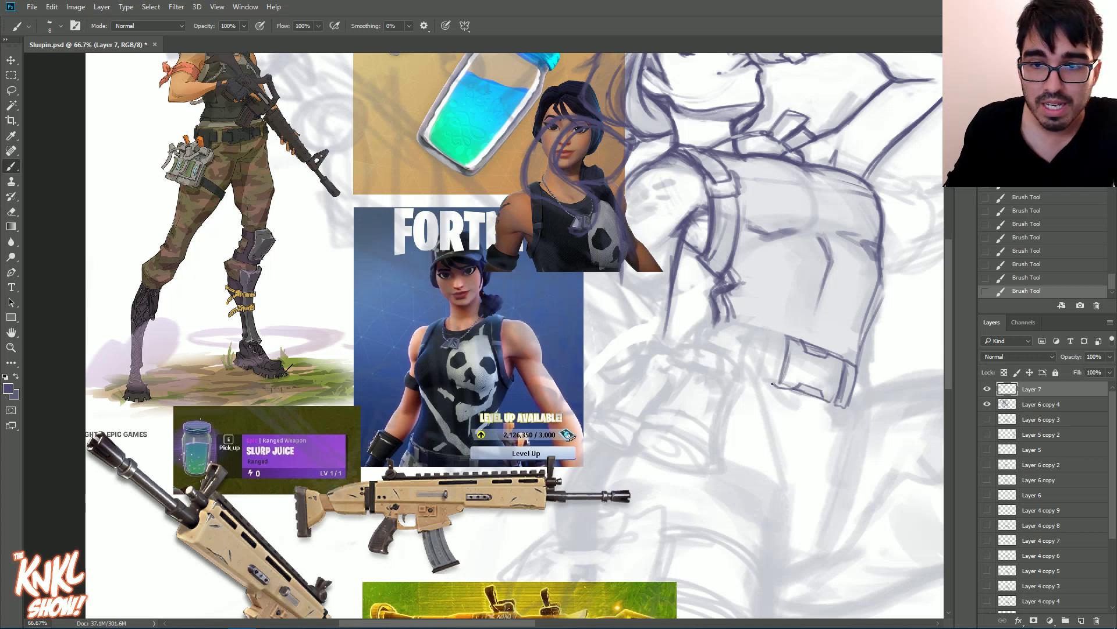
pyautogui.moveTo(768, 382)
pyautogui.mouseDown()
pyautogui.moveTo(785, 334)
pyautogui.moveTo(779, 376)
pyautogui.moveTo(757, 373)
pyautogui.moveTo(765, 329)
pyautogui.moveTo(738, 375)
pyautogui.moveTo(757, 380)
pyautogui.moveTo(744, 386)
pyautogui.moveTo(766, 325)
pyautogui.moveTo(777, 338)
pyautogui.mouseUp()
pyautogui.press(']')
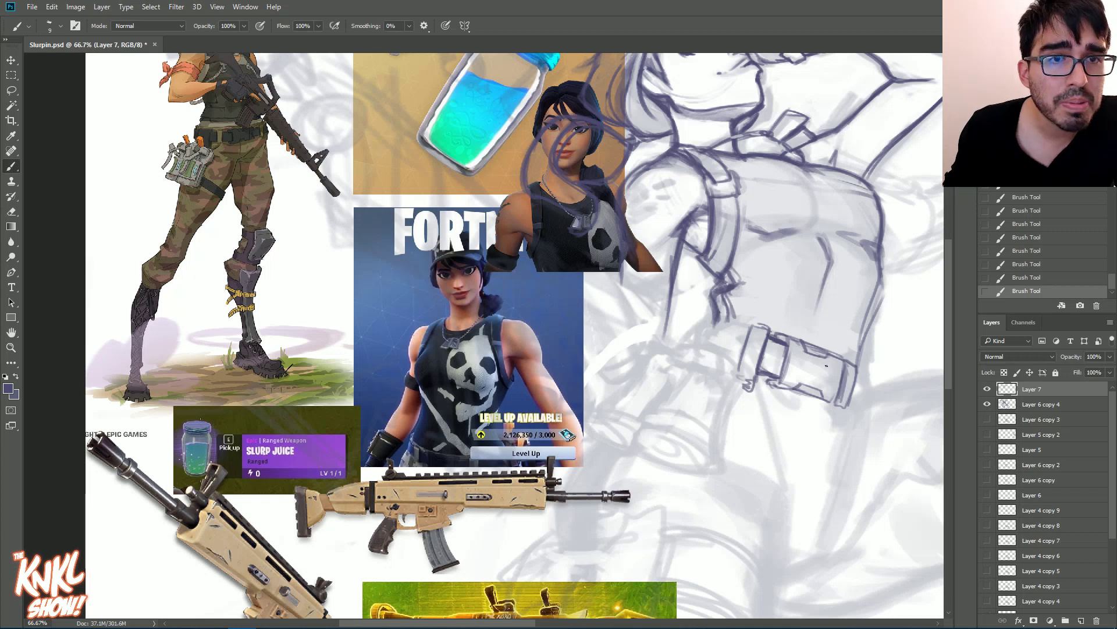
# Step: Add loop lines at the belt's front end, extend the belt around the waist toward the arm, and clean up its far end
pyautogui.moveTo(833, 399)
pyautogui.mouseDown()
pyautogui.moveTo(854, 358)
pyautogui.moveTo(832, 401)
pyautogui.moveTo(808, 395)
pyautogui.moveTo(822, 398)
pyautogui.mouseUp()
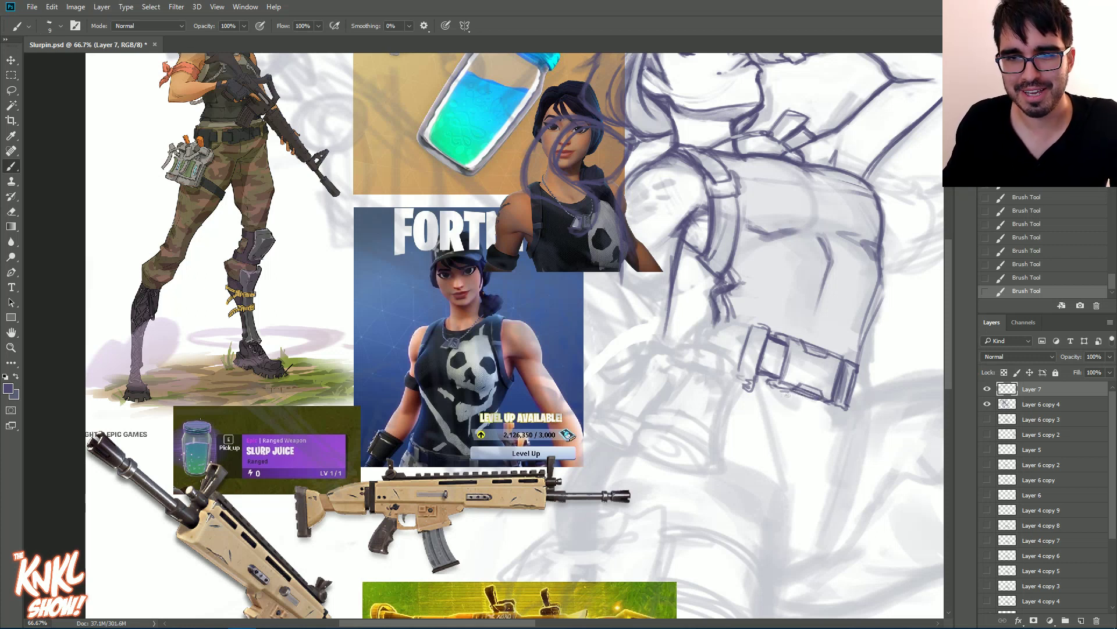
pyautogui.moveTo(790, 395)
pyautogui.mouseDown()
pyautogui.moveTo(826, 404)
pyautogui.moveTo(838, 391)
pyautogui.mouseUp()
pyautogui.moveTo(841, 402)
pyautogui.mouseDown()
pyautogui.moveTo(833, 384)
pyautogui.moveTo(858, 384)
pyautogui.moveTo(863, 366)
pyautogui.moveTo(861, 410)
pyautogui.moveTo(866, 367)
pyautogui.moveTo(854, 373)
pyautogui.moveTo(852, 400)
pyautogui.moveTo(864, 373)
pyautogui.mouseUp()
pyautogui.moveTo(865, 371)
pyautogui.mouseDown()
pyautogui.moveTo(854, 404)
pyautogui.moveTo(864, 375)
pyautogui.moveTo(864, 397)
pyautogui.mouseUp()
pyautogui.moveTo(749, 332)
pyautogui.mouseDown()
pyautogui.moveTo(695, 319)
pyautogui.moveTo(692, 349)
pyautogui.moveTo(711, 325)
pyautogui.moveTo(721, 329)
pyautogui.moveTo(708, 324)
pyautogui.mouseUp()
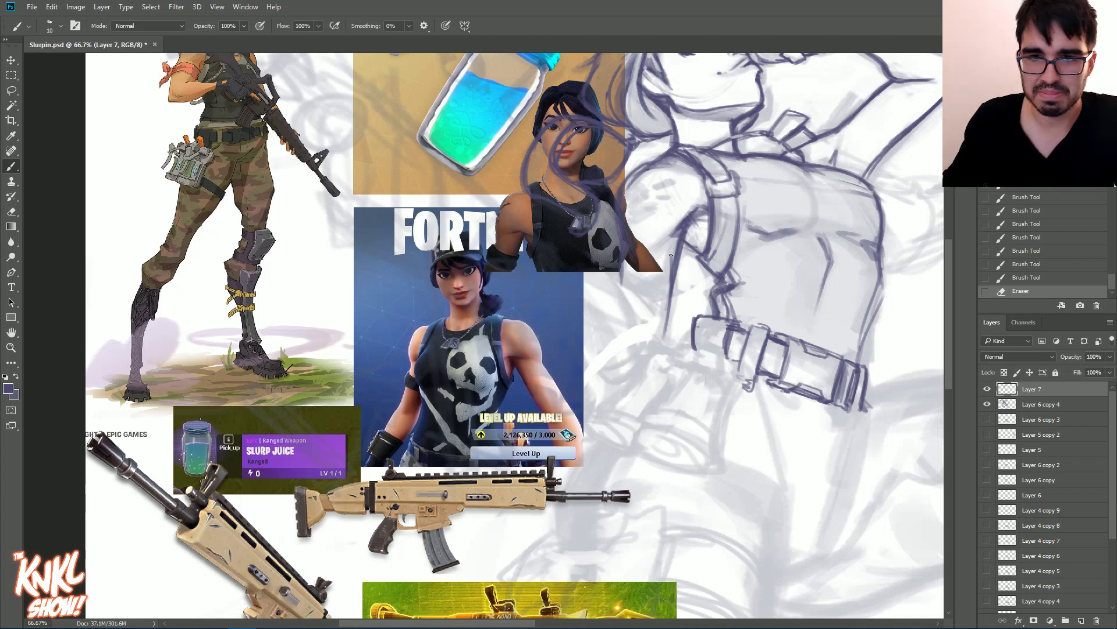
pyautogui.moveTo(682, 339)
pyautogui.mouseDown()
pyautogui.moveTo(676, 346)
pyautogui.moveTo(727, 341)
pyautogui.moveTo(727, 357)
pyautogui.mouseUp()
pyautogui.moveTo(722, 352); pyautogui.dragTo(727, 344)
pyautogui.moveTo(732, 323)
pyautogui.mouseDown()
pyautogui.moveTo(666, 436)
pyautogui.moveTo(659, 347)
pyautogui.moveTo(635, 323)
pyautogui.mouseUp()
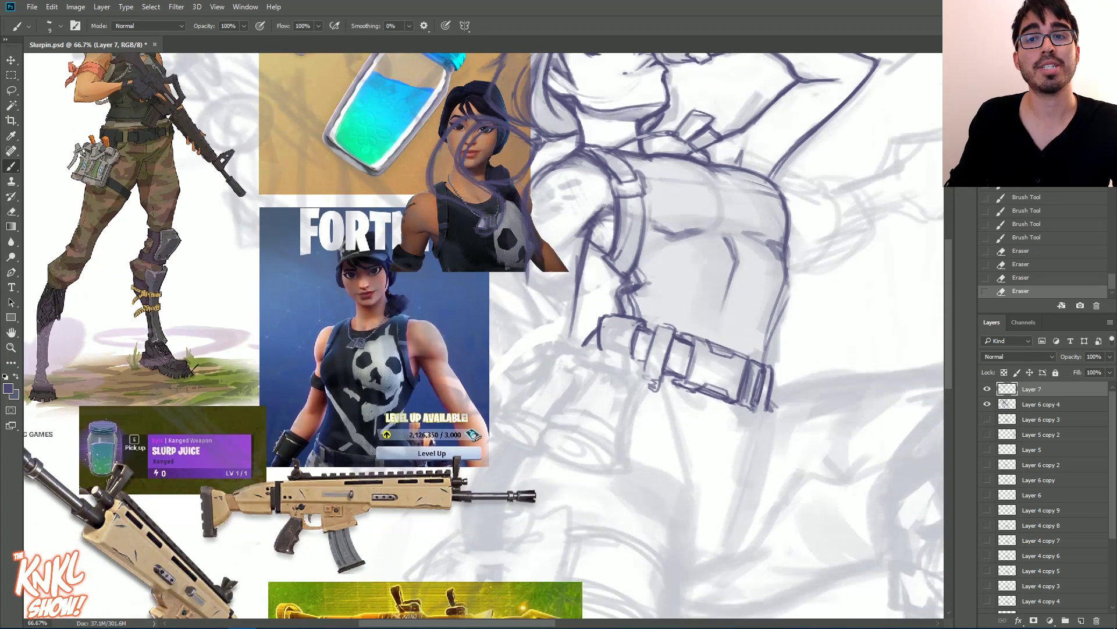
# Step: Select the whole belt with a freehand Lasso outline
pyautogui.hotkey('ctrl', '-')
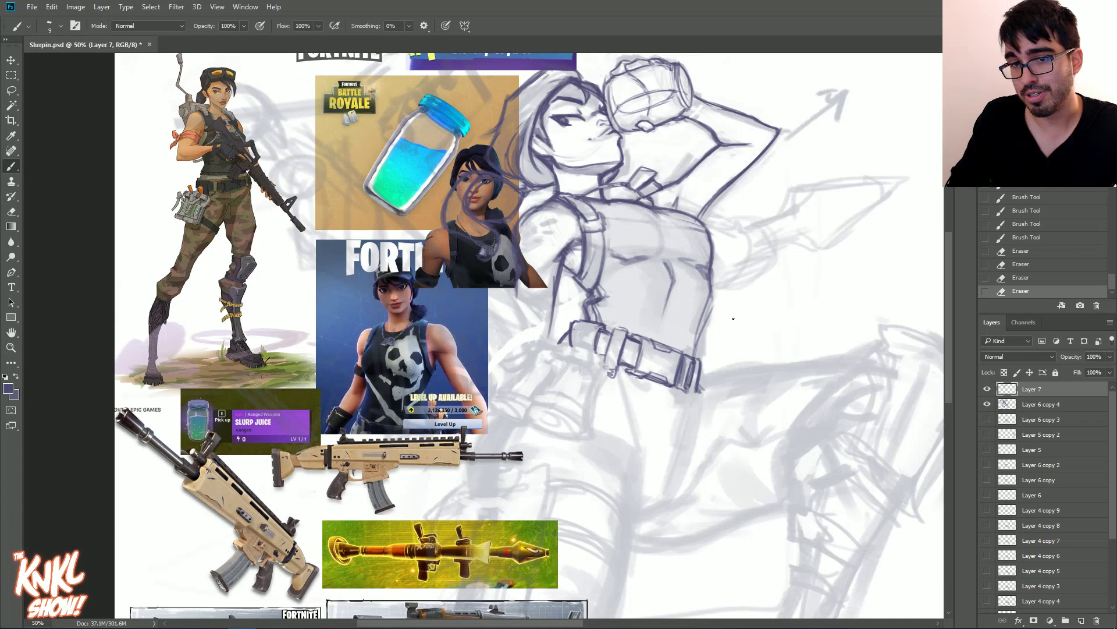
pyautogui.press('l')
pyautogui.moveTo(550, 351); pyautogui.dragTo(578, 316)
pyautogui.moveTo(668, 333)
pyautogui.mouseDown()
pyautogui.moveTo(725, 400)
pyautogui.moveTo(687, 423)
pyautogui.mouseUp()
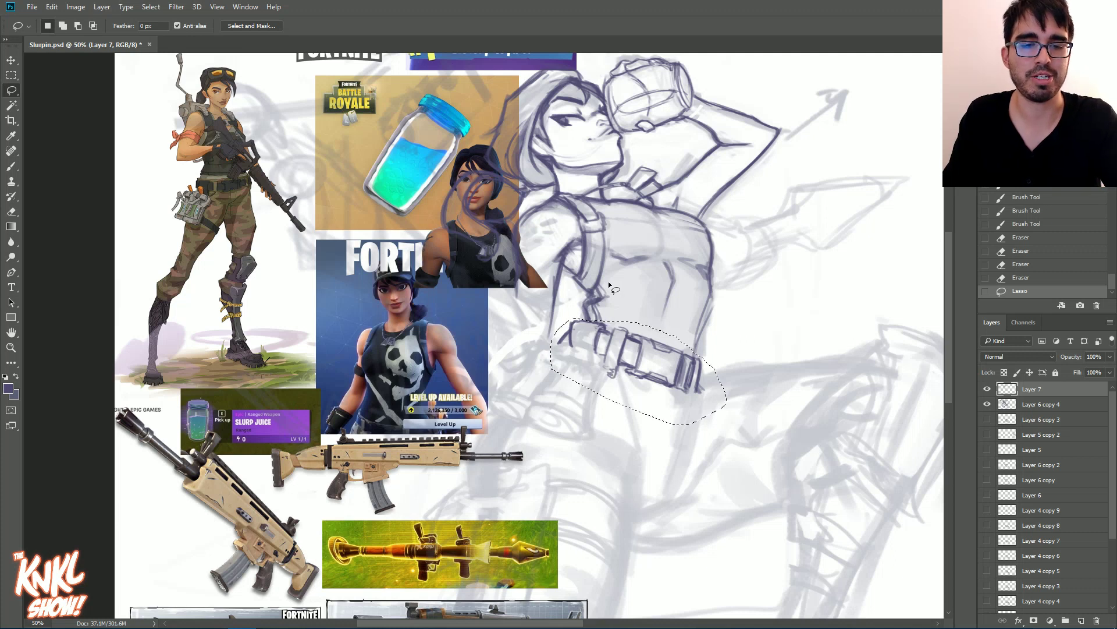
pyautogui.press('ctrl')
pyautogui.hotkey('ctrl', 't')
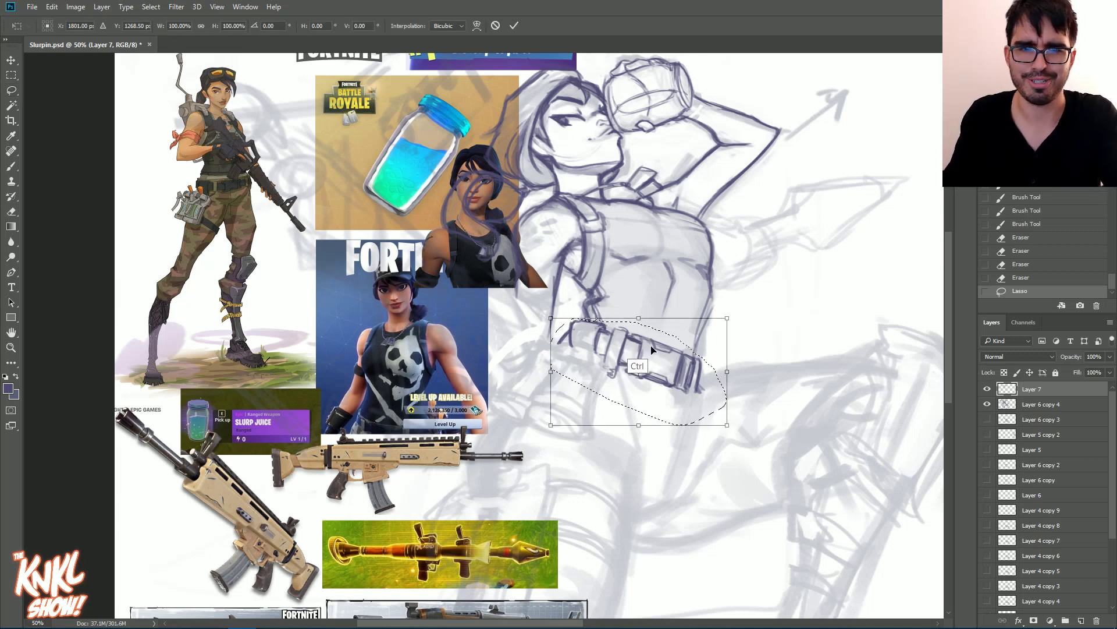
pyautogui.rightClick(655, 379)
pyautogui.click(683, 468)
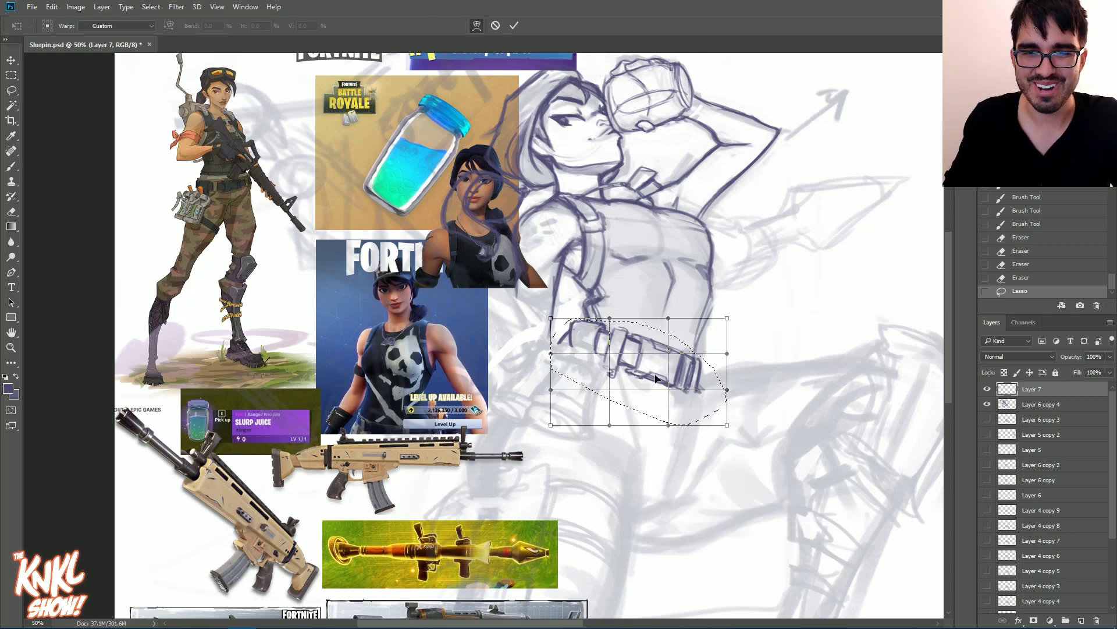
pyautogui.press('Return')
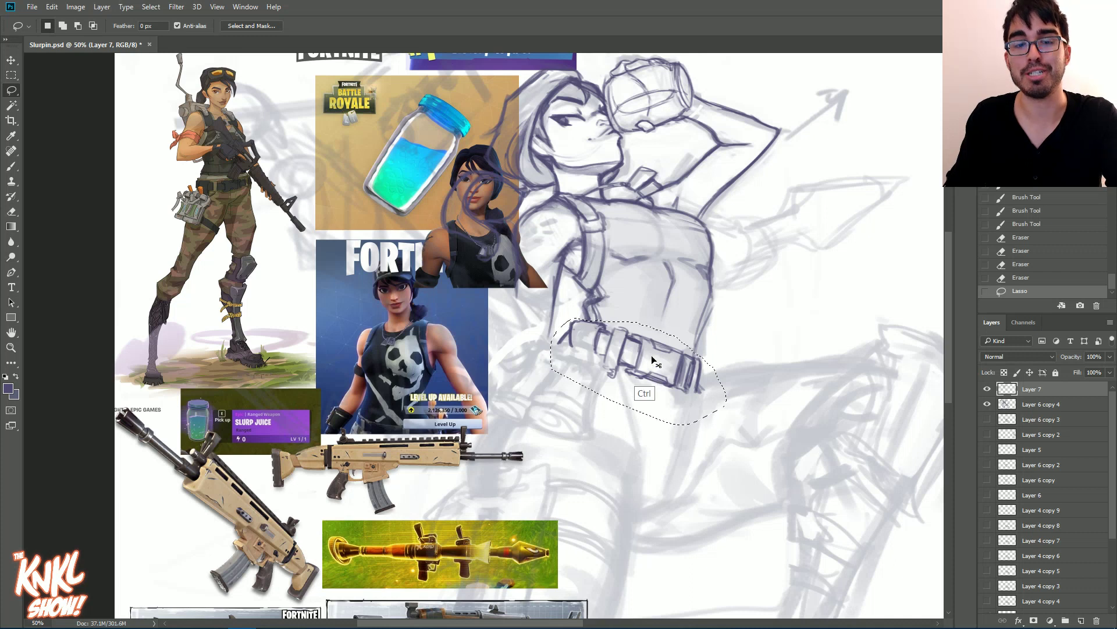
pyautogui.press('ctrl')
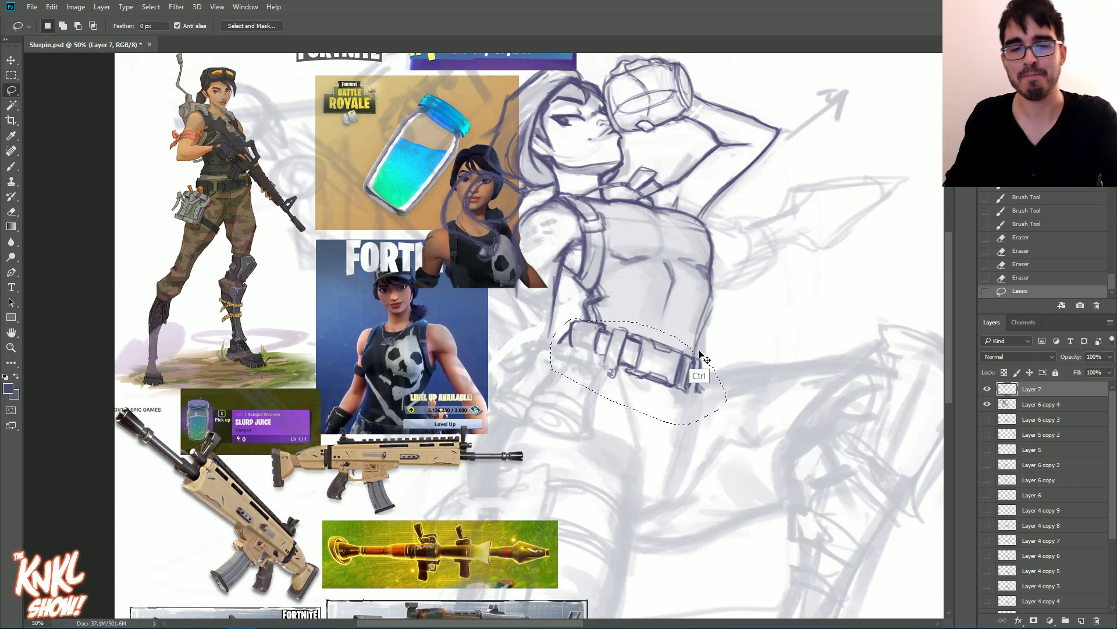
# Step: Warp the selected belt so its middle arches upward and its ends curve down around the waist
pyautogui.hotkey('ctrl', 't')
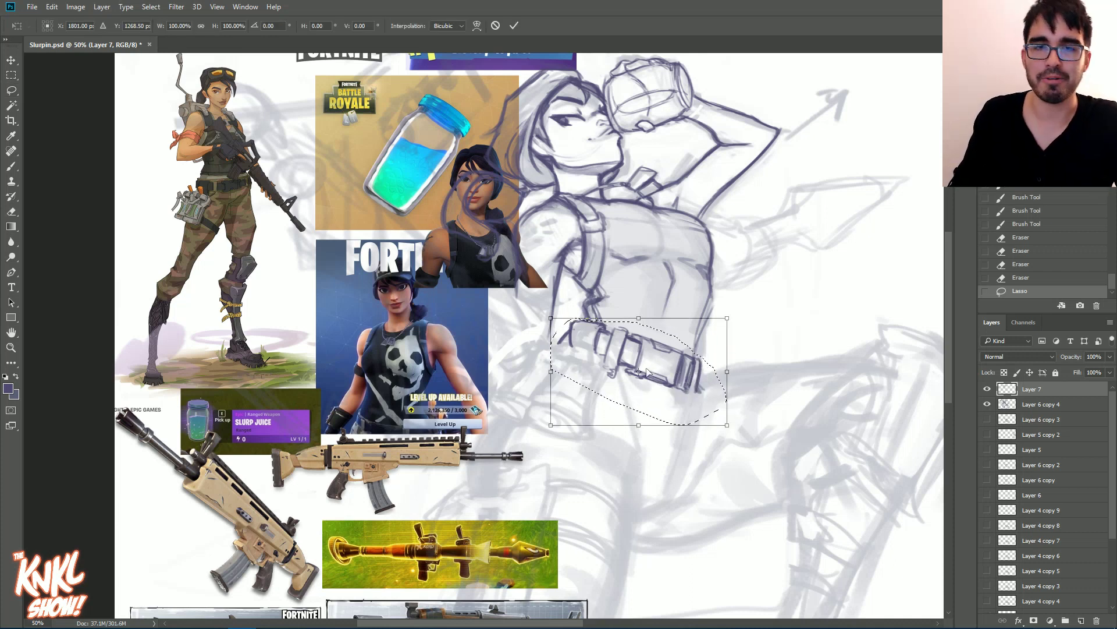
pyautogui.rightClick(654, 360)
pyautogui.click(691, 454)
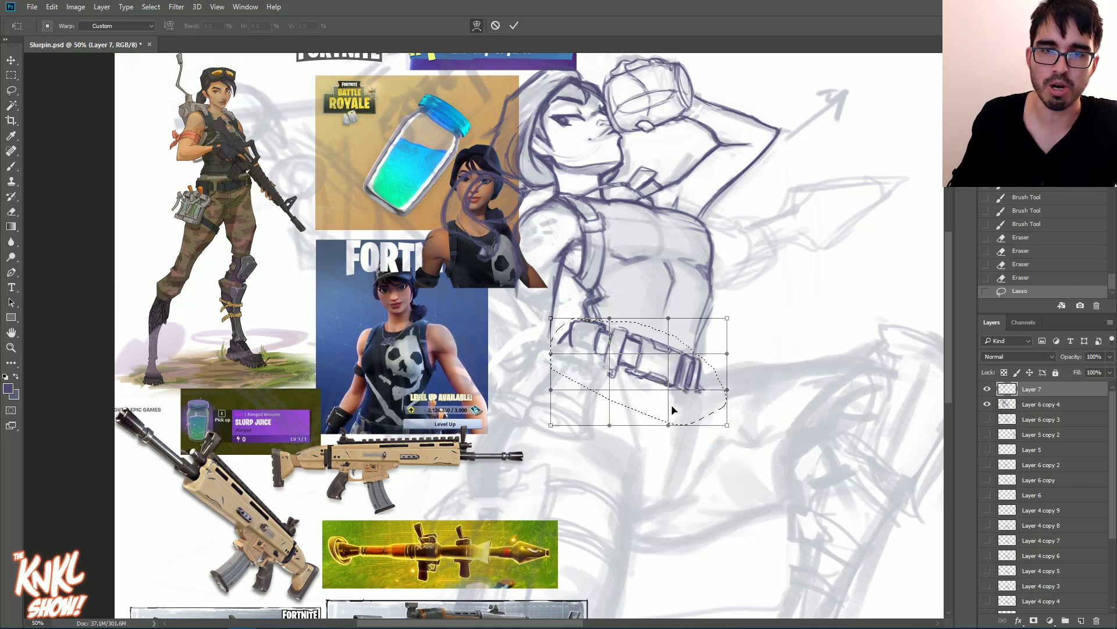
pyautogui.moveTo(658, 374); pyautogui.dragTo(662, 330)
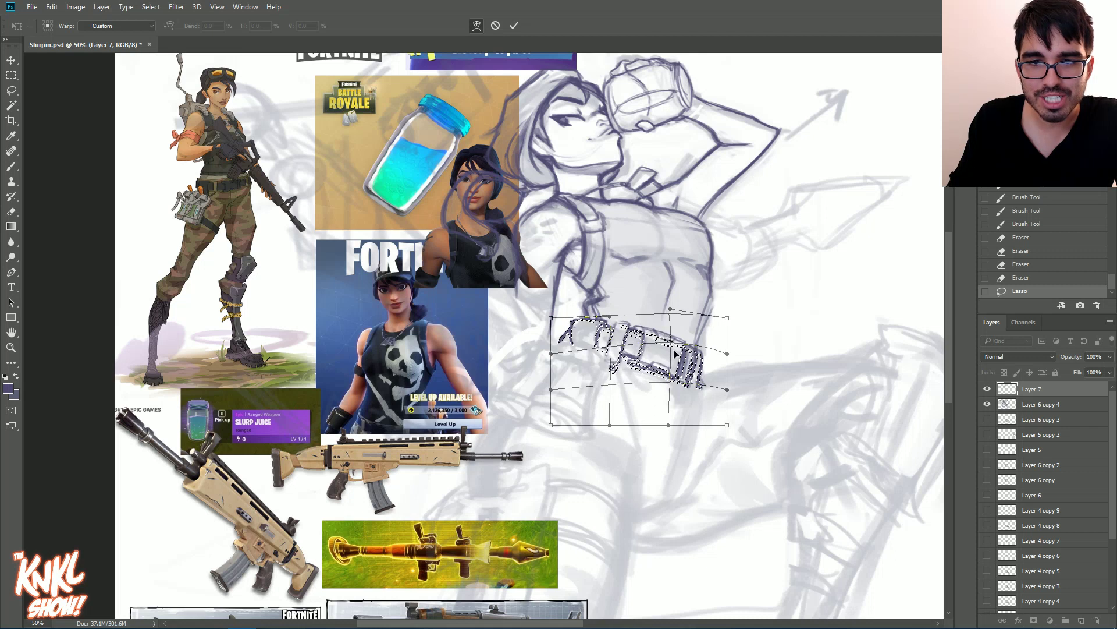
pyautogui.moveTo(565, 343); pyautogui.dragTo(561, 348)
pyautogui.moveTo(698, 383); pyautogui.dragTo(706, 386)
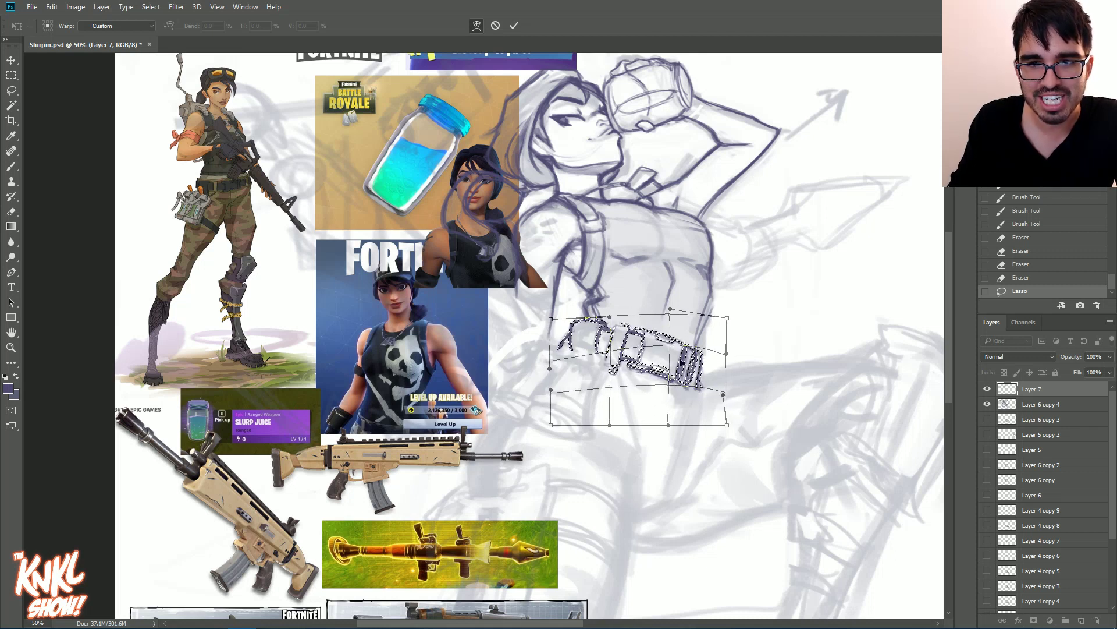
# Step: Nudge the warped belt slightly down, rotate it about -2.7 degrees, apply the transform and deselect it
pyautogui.press('Down')
pyautogui.press('Down')
pyautogui.press('Down')
pyautogui.press('Down')
pyautogui.press('Down')
pyautogui.press('Down')
pyautogui.press('Down')
pyautogui.press('Down')
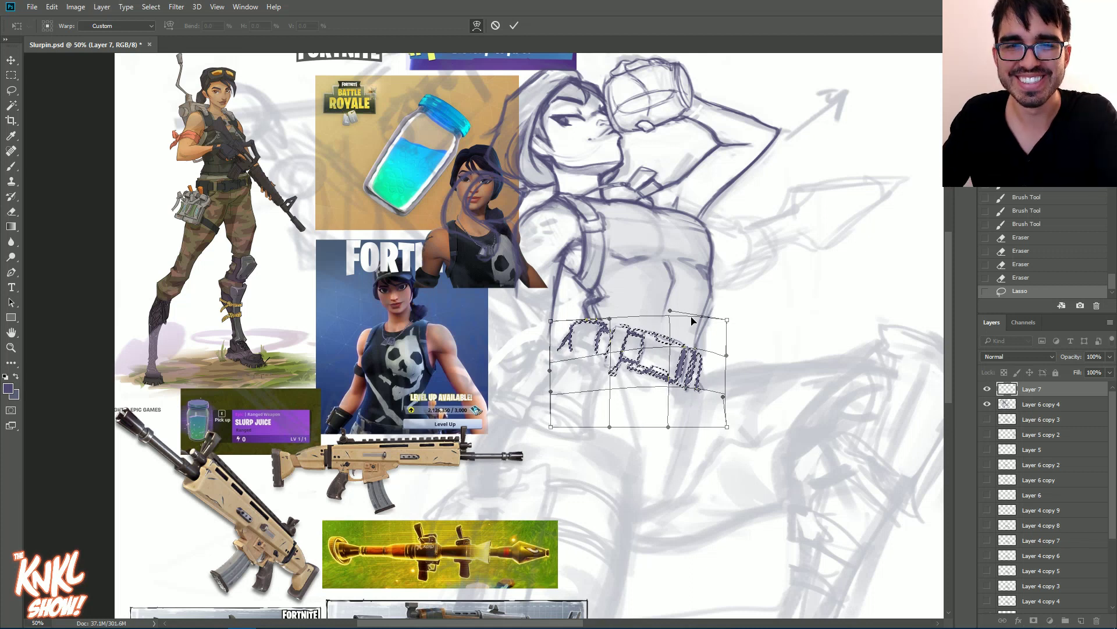
pyautogui.press('Right')
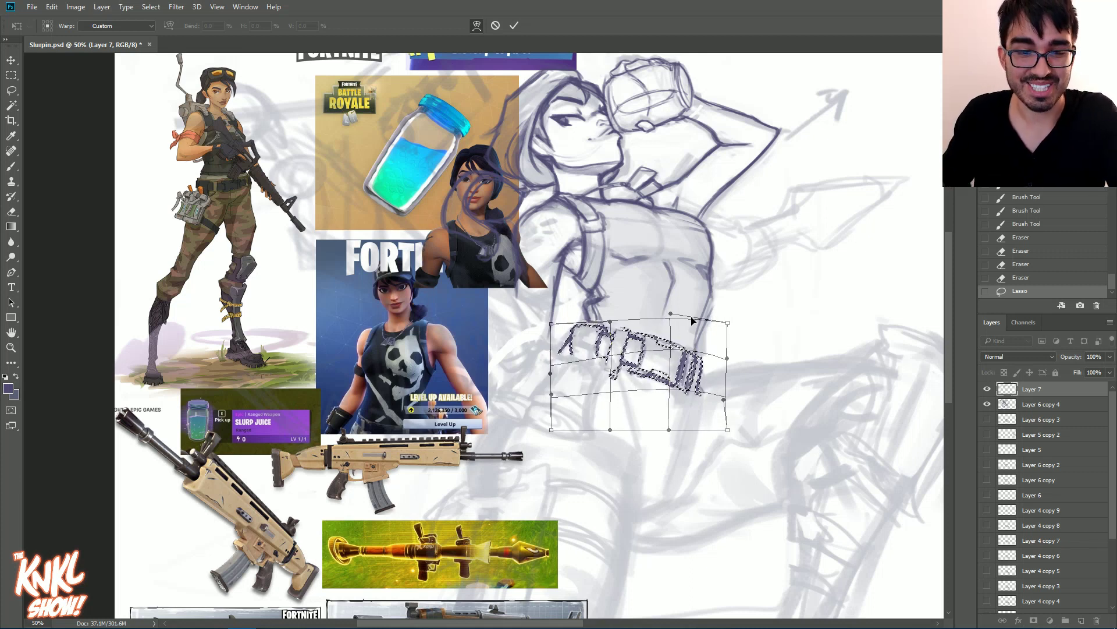
pyautogui.hotkey('ctrl', 't')
pyautogui.moveTo(750, 348); pyautogui.dragTo(753, 337)
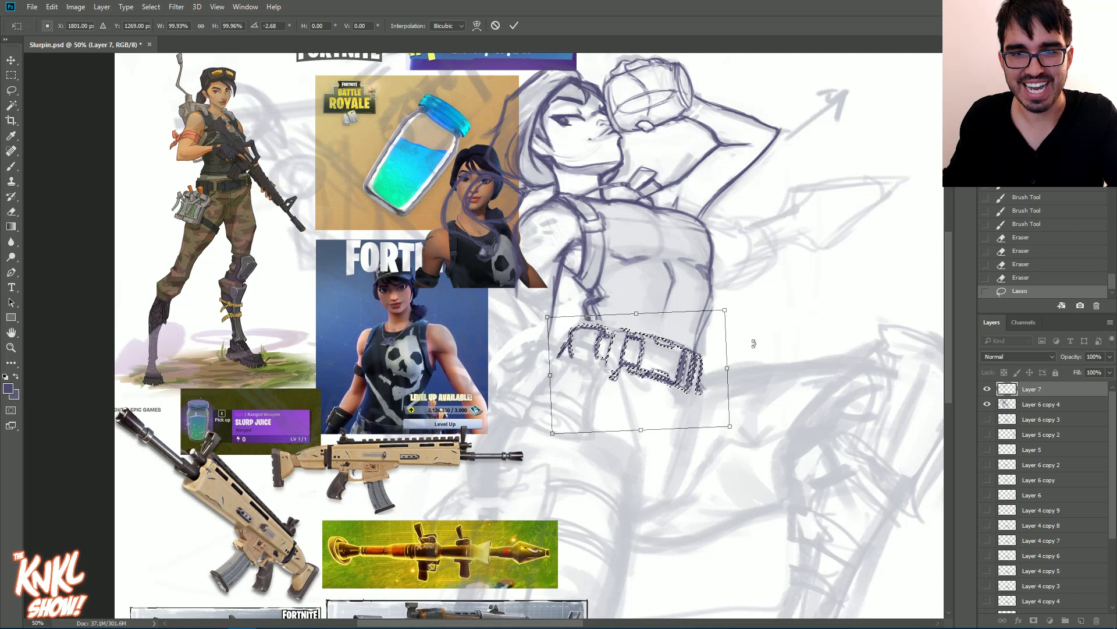
pyautogui.press('Return')
pyautogui.hotkey('ctrl', 'd')
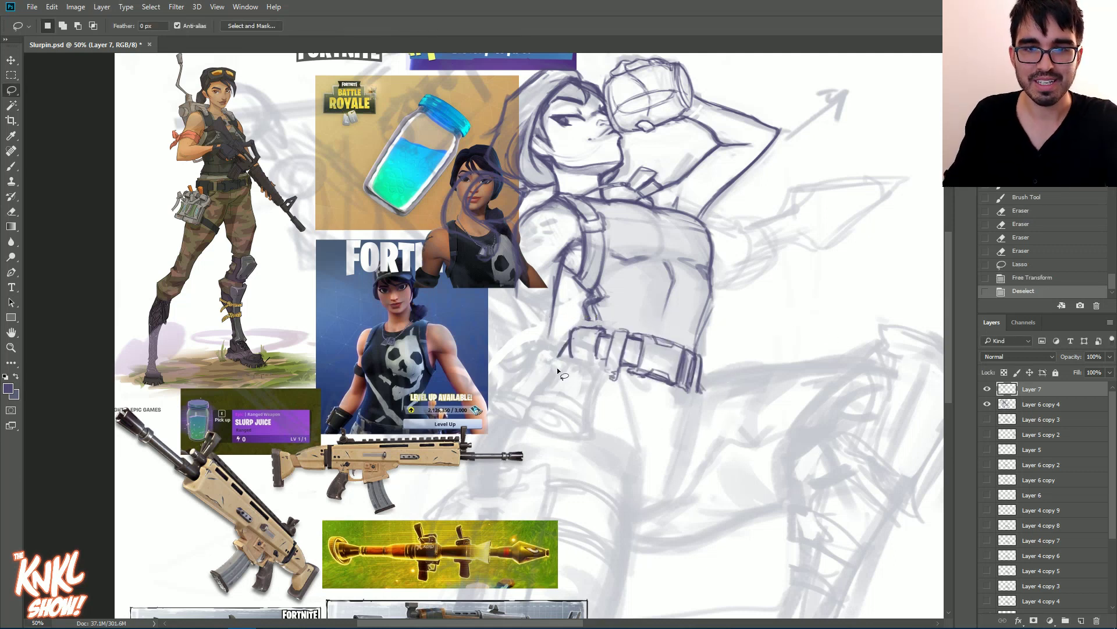
# Step: Reselect the belt with the Lasso, skew its end near the arm slightly upward, deselect it and return to the Brush tool
pyautogui.moveTo(576, 323)
pyautogui.mouseDown()
pyautogui.moveTo(685, 346)
pyautogui.moveTo(713, 421)
pyautogui.mouseUp()
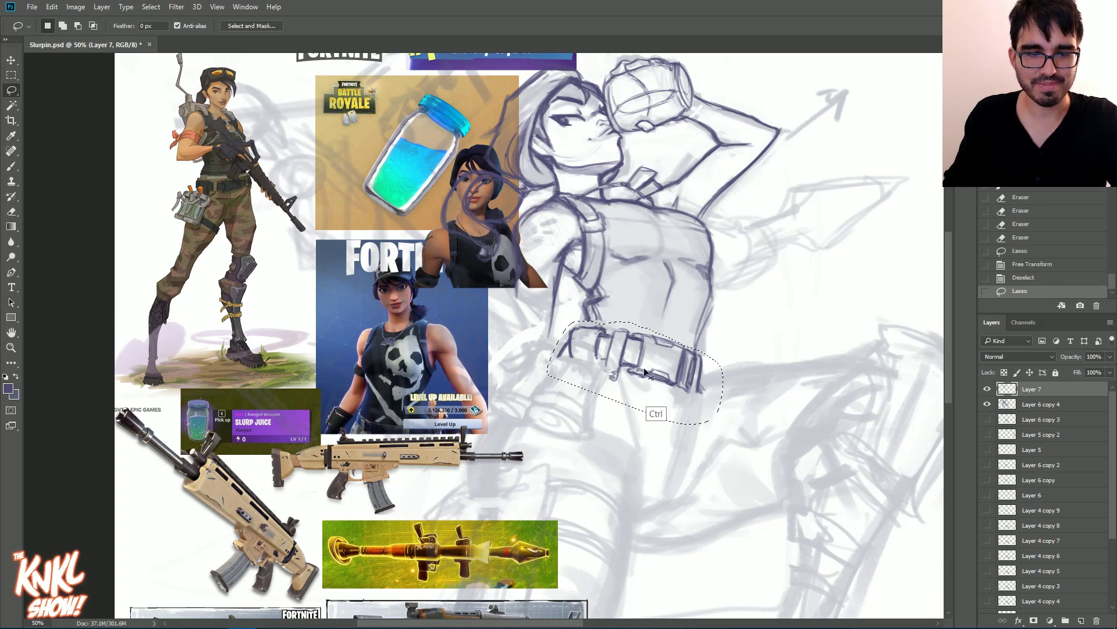
pyautogui.hotkey('ctrl', 't')
pyautogui.moveTo(546, 372); pyautogui.dragTo(550, 364)
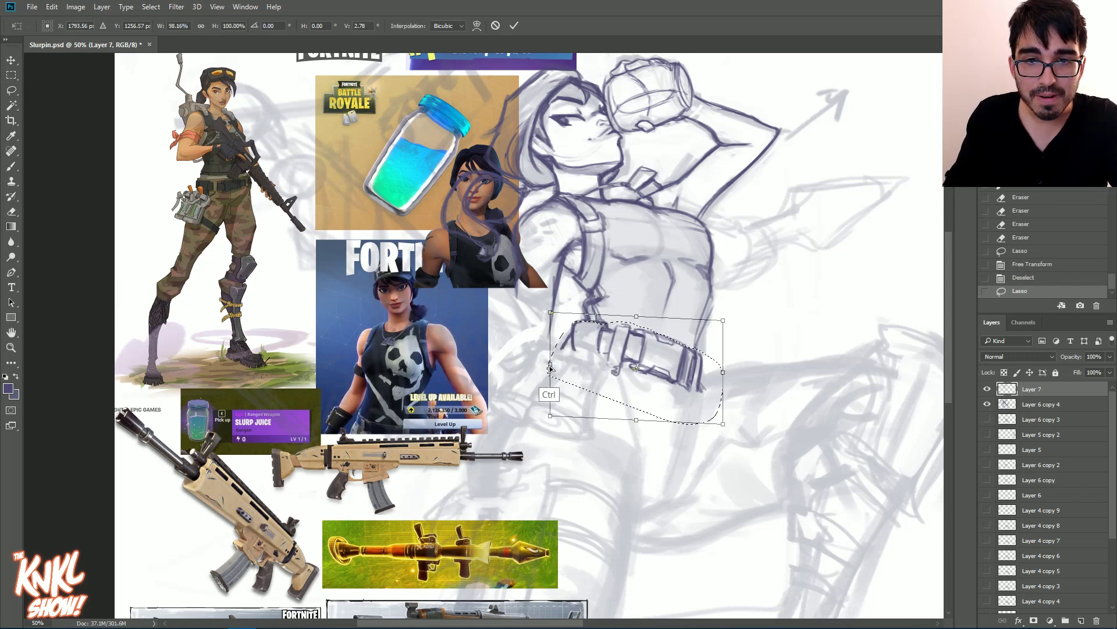
pyautogui.press('Return')
pyautogui.hotkey('ctrl', 'd')
pyautogui.press('b')
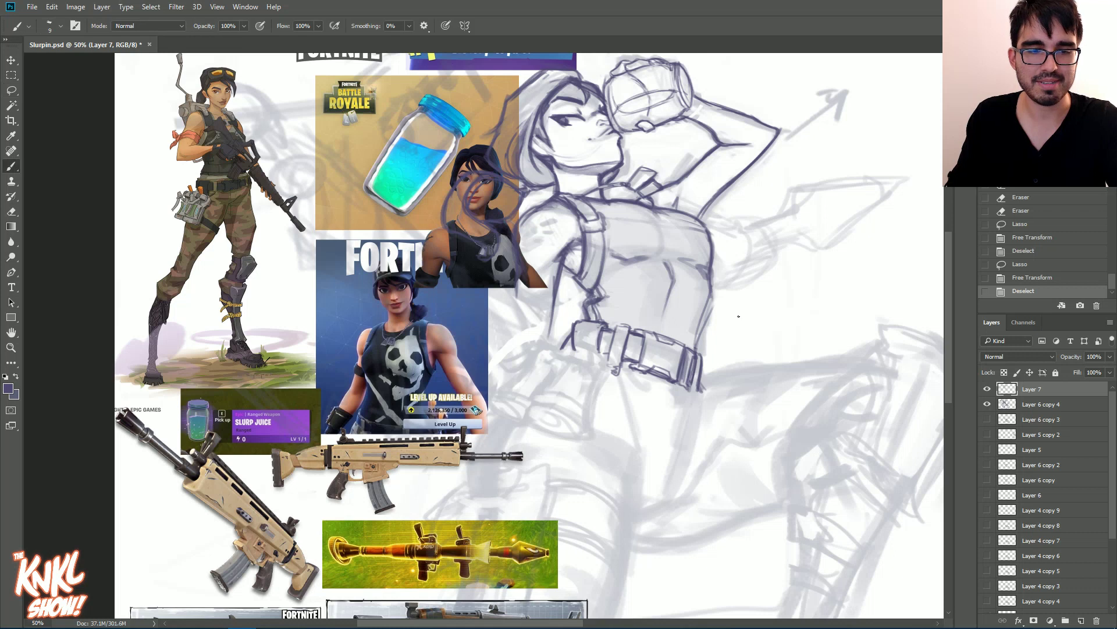
# Step: Erase stray line parts around the end of the belt near the arm
pyautogui.moveTo(550, 364); pyautogui.dragTo(459, 321)
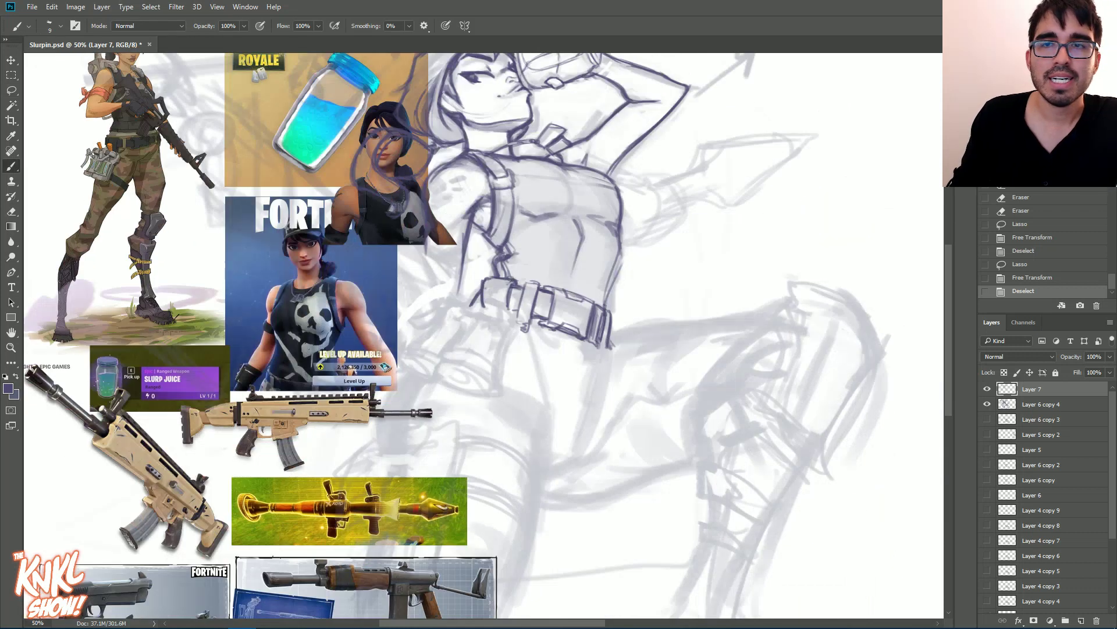
pyautogui.hotkey('ctrl', '+')
pyautogui.moveTo(613, 301); pyautogui.dragTo(846, 355)
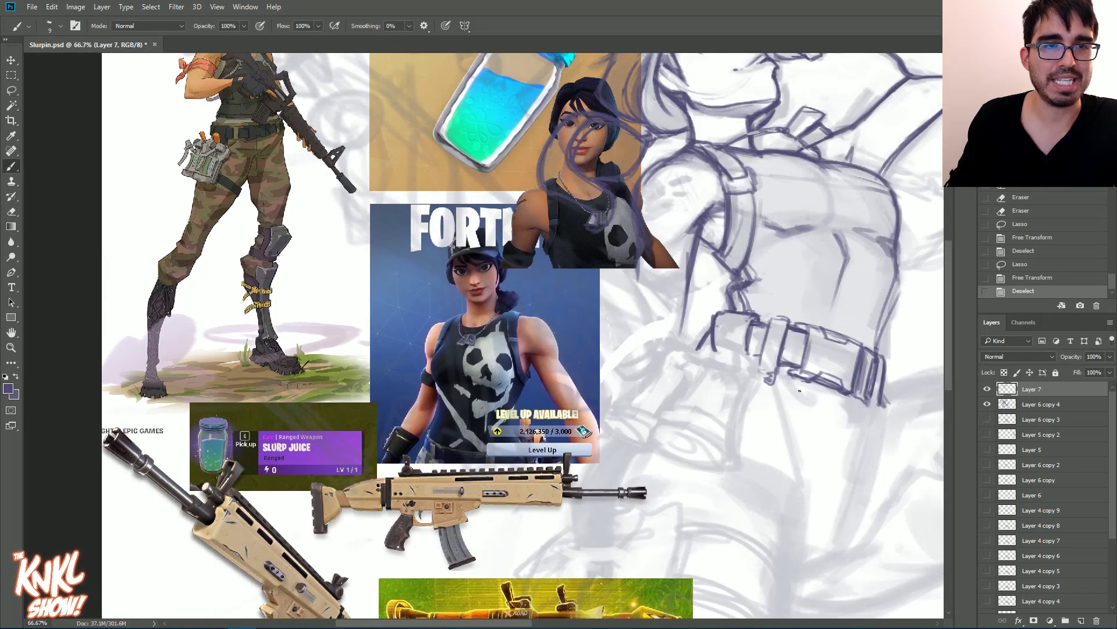
pyautogui.hotkey('ctrl', '+')
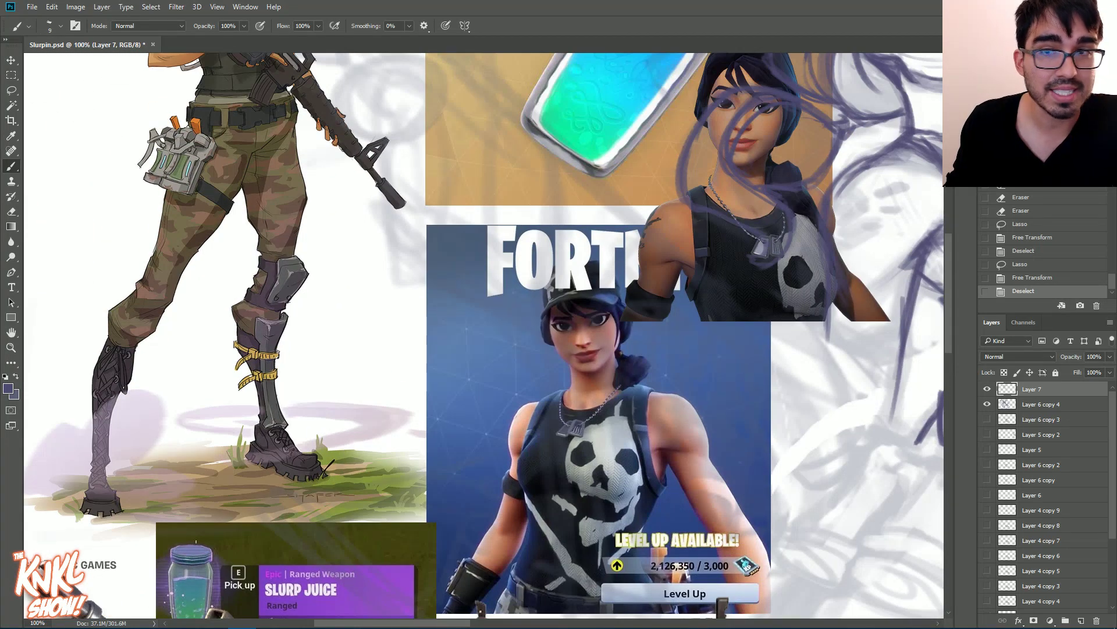
pyautogui.hotkey('ctrl', '-')
pyautogui.moveTo(742, 357); pyautogui.dragTo(665, 317)
pyautogui.moveTo(715, 369)
pyautogui.mouseDown()
pyautogui.moveTo(699, 362)
pyautogui.moveTo(710, 360)
pyautogui.moveTo(728, 389)
pyautogui.mouseUp()
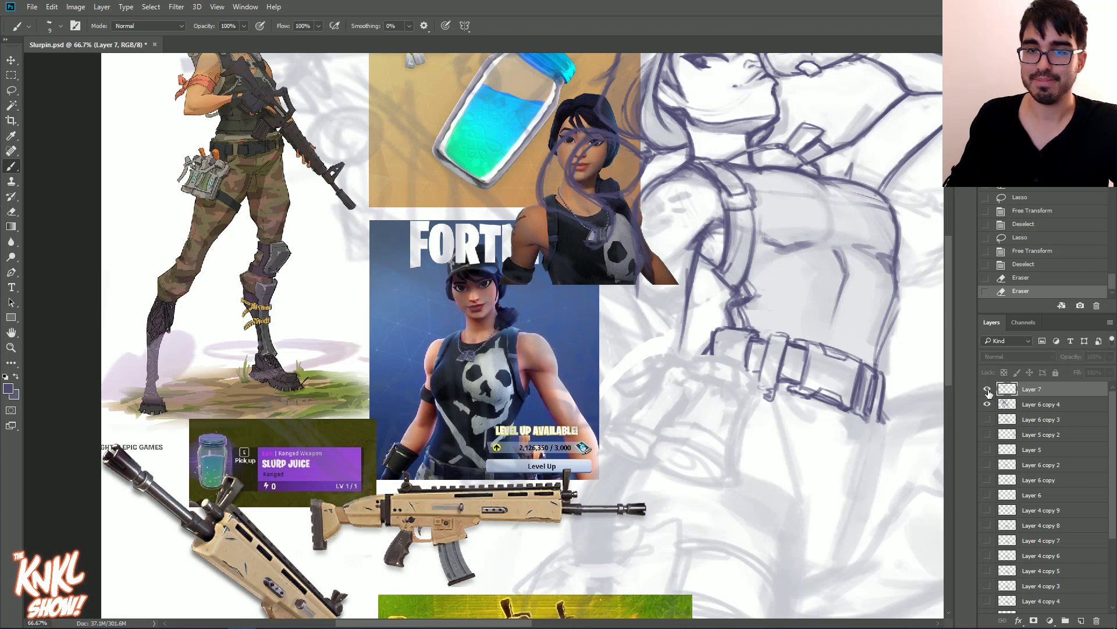
# Step: Select Layer 6 copy 4 together with Layer 7 and move the drawing away from the character reference images
pyautogui.keyDown('shift'); pyautogui.click(1030, 405); pyautogui.keyUp('shift')
pyautogui.press('v')
pyautogui.moveTo(731, 338); pyautogui.dragTo(791, 342)
pyautogui.moveTo(785, 376); pyautogui.dragTo(745, 355)
# Step: Make Layer 7 the only active layer and create a new layer above it
pyautogui.click(1036, 389)
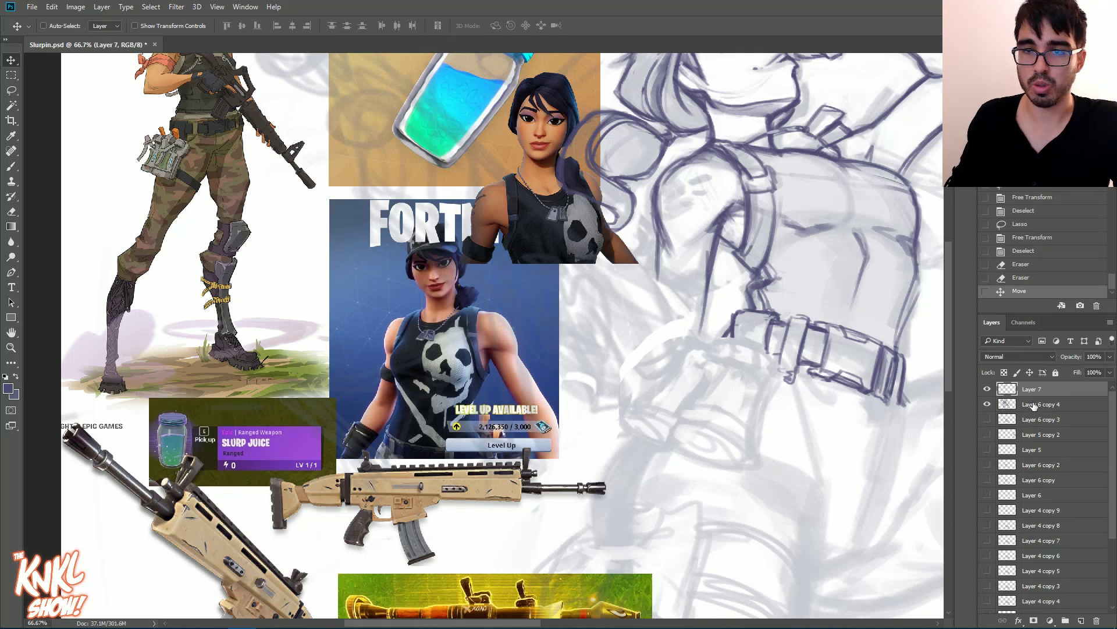
pyautogui.press('ctrl')
pyautogui.hotkey('ctrl', 'shift', 'n')
pyautogui.press('Return')
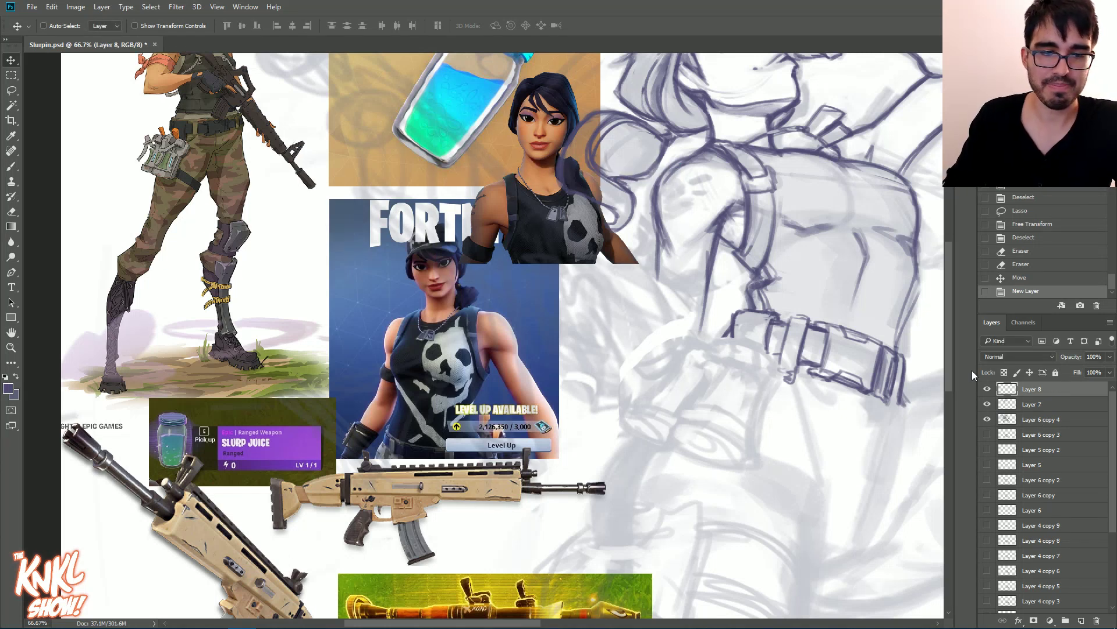
# Step: Draw the elliptical bottom of the jar-like container hanging at the hip with a smaller brush
pyautogui.press('b')
pyautogui.press('[')
pyautogui.moveTo(719, 455)
pyautogui.mouseDown()
pyautogui.moveTo(682, 446)
pyautogui.moveTo(697, 434)
pyautogui.moveTo(739, 461)
pyautogui.mouseUp()
pyautogui.moveTo(684, 436); pyautogui.dragTo(709, 457)
pyautogui.moveTo(675, 433); pyautogui.dragTo(739, 461)
pyautogui.moveTo(704, 429)
pyautogui.mouseDown()
pyautogui.moveTo(707, 457)
pyautogui.moveTo(735, 462)
pyautogui.mouseUp()
pyautogui.moveTo(710, 435)
pyautogui.mouseDown()
pyautogui.moveTo(748, 463)
pyautogui.moveTo(673, 426)
pyautogui.mouseUp()
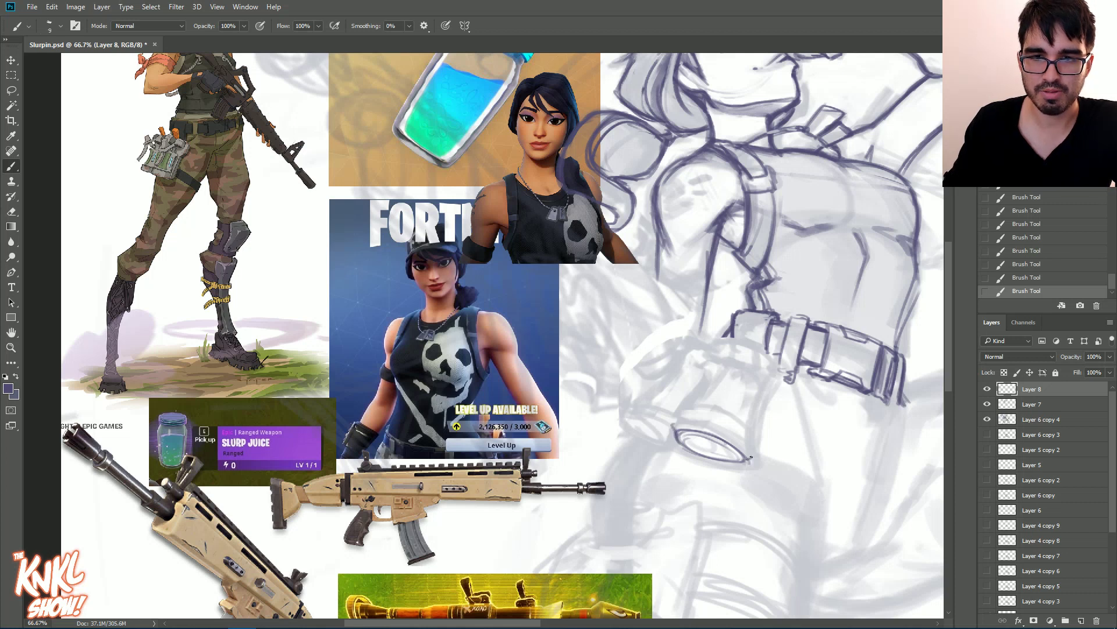
# Step: Draw the hip container's sides and the curved rim joining it to the belt, and erase the overlapping lines
pyautogui.moveTo(758, 458)
pyautogui.mouseDown()
pyautogui.moveTo(756, 433)
pyautogui.moveTo(727, 415)
pyautogui.moveTo(686, 408)
pyautogui.moveTo(676, 422)
pyautogui.moveTo(708, 356)
pyautogui.mouseUp()
pyautogui.moveTo(769, 388)
pyautogui.mouseDown()
pyautogui.moveTo(757, 424)
pyautogui.moveTo(773, 352)
pyautogui.moveTo(787, 386)
pyautogui.moveTo(767, 389)
pyautogui.moveTo(781, 373)
pyautogui.moveTo(764, 390)
pyautogui.moveTo(776, 357)
pyautogui.moveTo(778, 380)
pyautogui.moveTo(780, 362)
pyautogui.moveTo(769, 388)
pyautogui.mouseUp()
pyautogui.moveTo(746, 341); pyautogui.dragTo(771, 355)
pyautogui.moveTo(735, 337)
pyautogui.mouseDown()
pyautogui.moveTo(771, 352)
pyautogui.moveTo(721, 337)
pyautogui.moveTo(742, 375)
pyautogui.moveTo(709, 365)
pyautogui.moveTo(759, 375)
pyautogui.moveTo(707, 361)
pyautogui.moveTo(717, 335)
pyautogui.mouseUp()
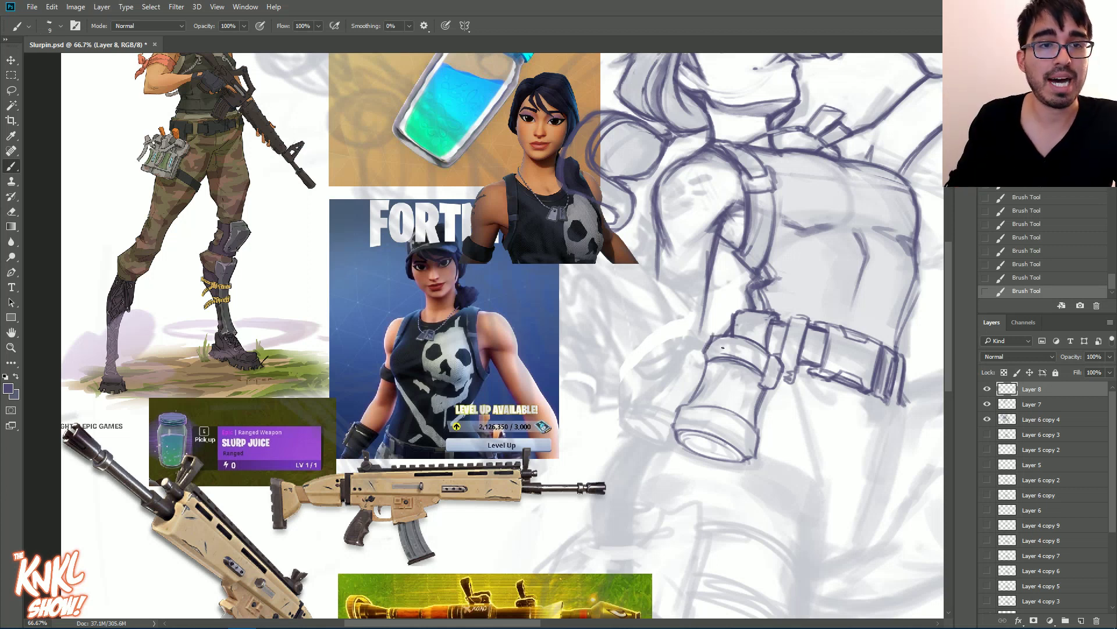
pyautogui.moveTo(734, 347)
pyautogui.mouseDown()
pyautogui.moveTo(739, 331)
pyautogui.moveTo(712, 343)
pyautogui.moveTo(720, 326)
pyautogui.moveTo(736, 337)
pyautogui.mouseUp()
# Step: Check the Layer 7 lines by hiding and showing that layer, and make Layer 8 active again
pyautogui.click(1034, 423)
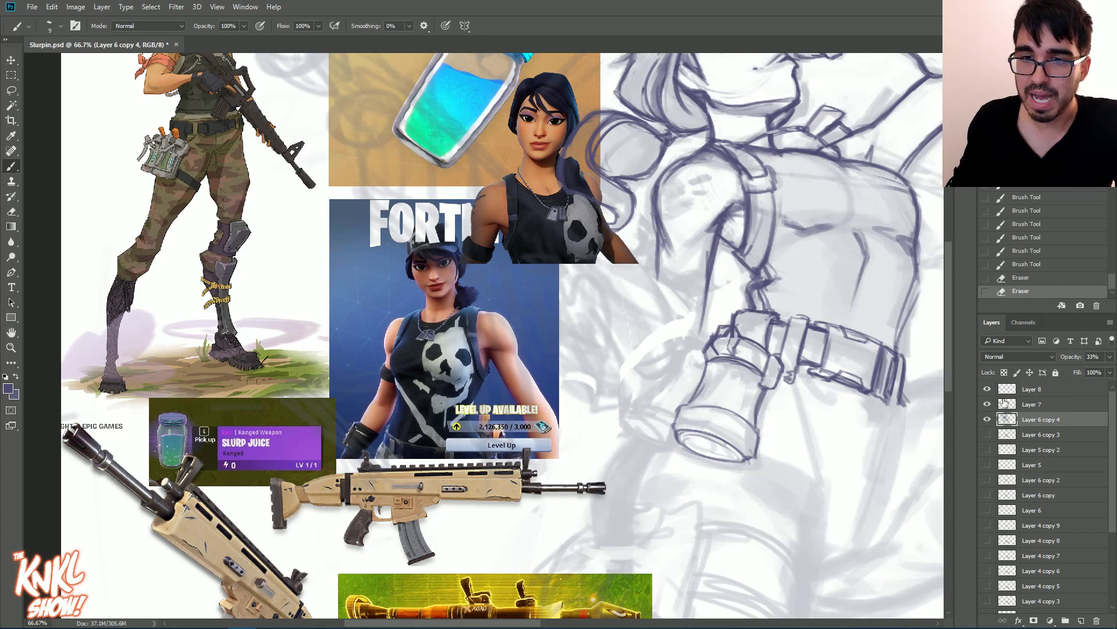
pyautogui.click(1035, 407)
pyautogui.click(989, 405)
pyautogui.click(987, 404)
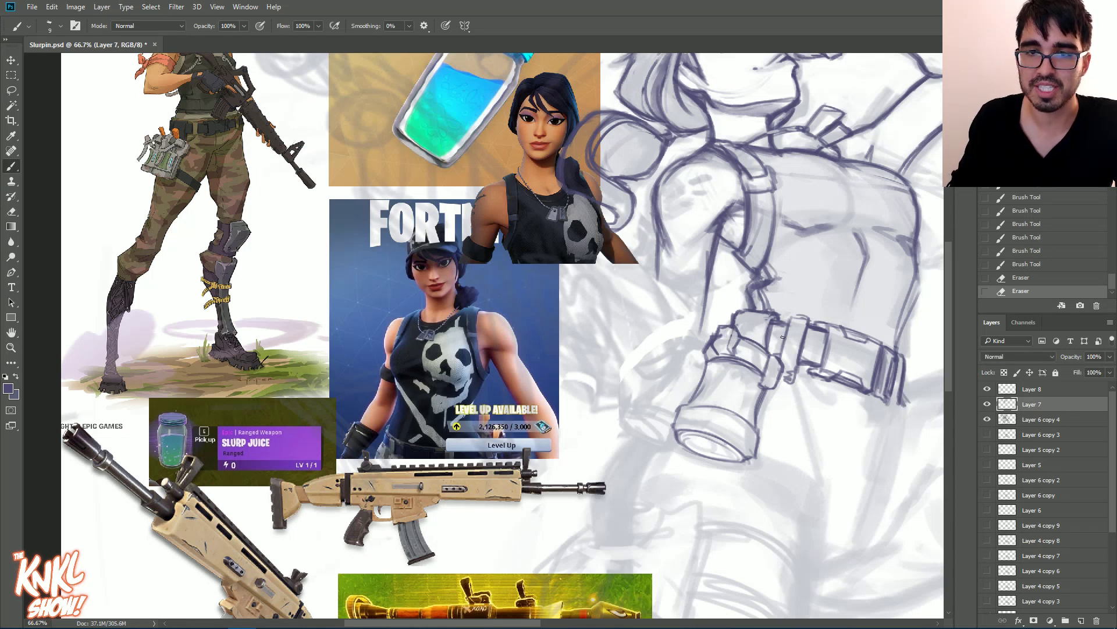
pyautogui.click(1025, 394)
# Step: Draw the block-shaped clasp and strap details over the hip container's upper end and erase the overlapping lines
pyautogui.moveTo(720, 332)
pyautogui.mouseDown()
pyautogui.moveTo(734, 392)
pyautogui.moveTo(711, 367)
pyautogui.moveTo(751, 376)
pyautogui.moveTo(742, 405)
pyautogui.mouseUp()
pyautogui.moveTo(742, 416); pyautogui.dragTo(748, 388)
pyautogui.moveTo(744, 402); pyautogui.dragTo(749, 380)
pyautogui.moveTo(747, 385); pyautogui.dragTo(745, 375)
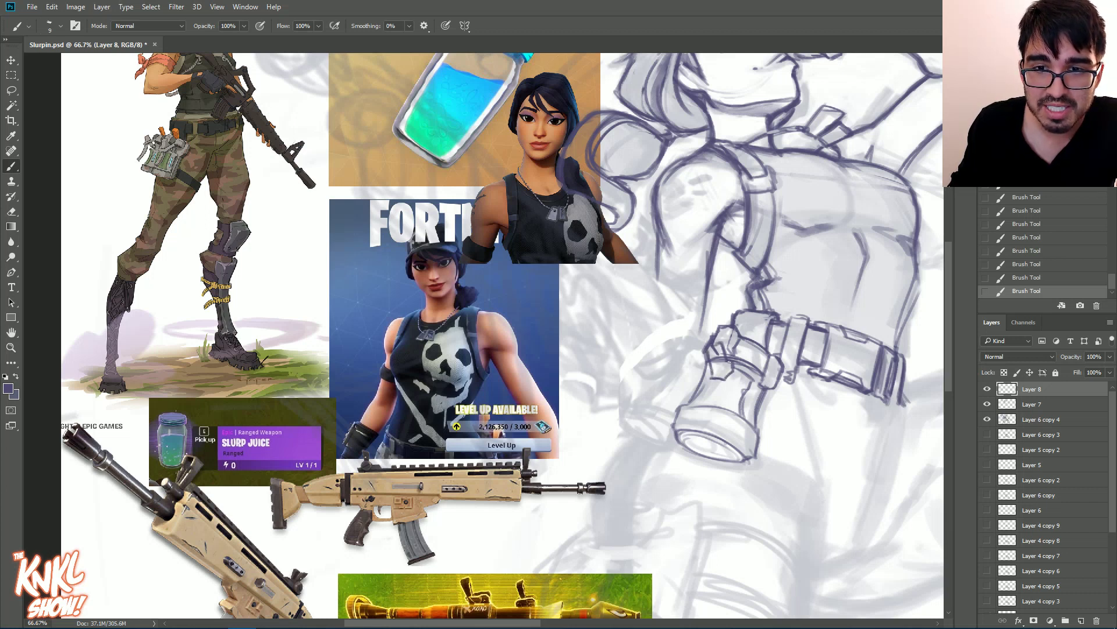
pyautogui.moveTo(724, 379); pyautogui.dragTo(705, 346)
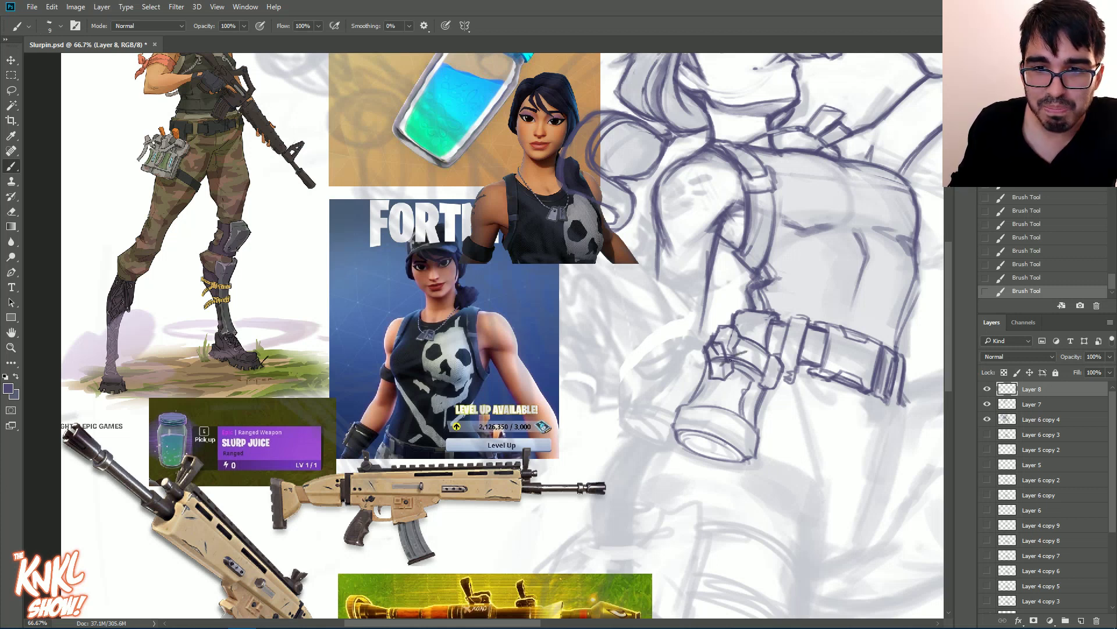
pyautogui.moveTo(747, 353)
pyautogui.mouseDown()
pyautogui.moveTo(699, 367)
pyautogui.moveTo(712, 381)
pyautogui.moveTo(705, 351)
pyautogui.moveTo(707, 365)
pyautogui.moveTo(739, 358)
pyautogui.moveTo(713, 347)
pyautogui.moveTo(717, 378)
pyautogui.moveTo(721, 368)
pyautogui.moveTo(706, 367)
pyautogui.moveTo(743, 356)
pyautogui.mouseUp()
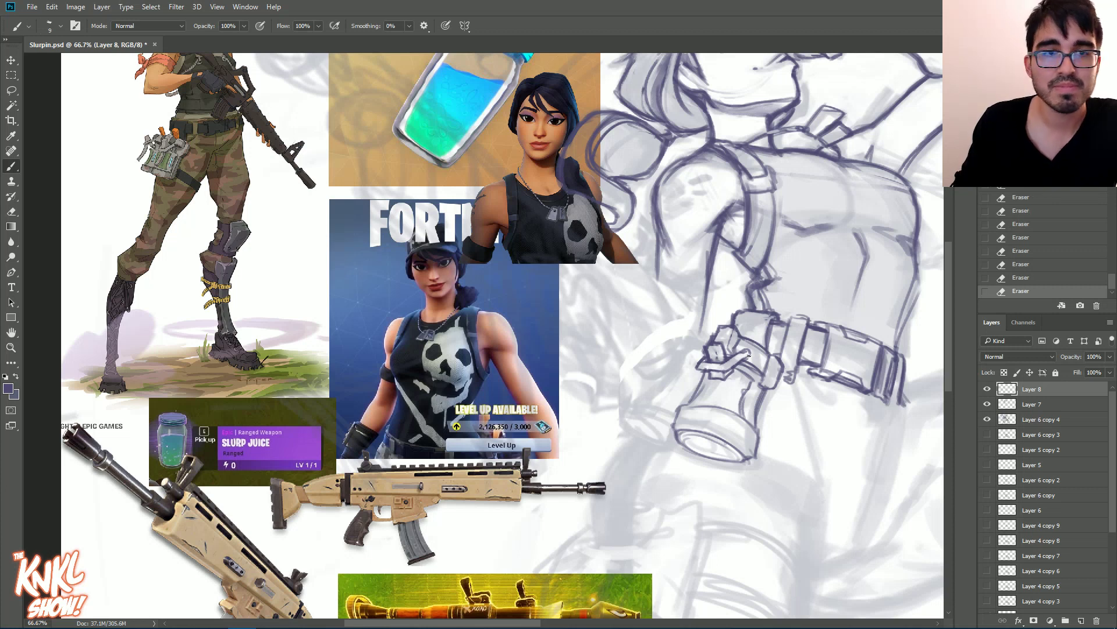
# Step: Refine the clasp and strap lines at the hip container's upper end with short strokes
pyautogui.moveTo(750, 353); pyautogui.dragTo(742, 357)
pyautogui.moveTo(748, 353); pyautogui.dragTo(745, 358)
pyautogui.moveTo(749, 350); pyautogui.dragTo(748, 356)
pyautogui.moveTo(749, 345)
pyautogui.mouseDown()
pyautogui.moveTo(747, 355)
pyautogui.moveTo(752, 340)
pyautogui.mouseUp()
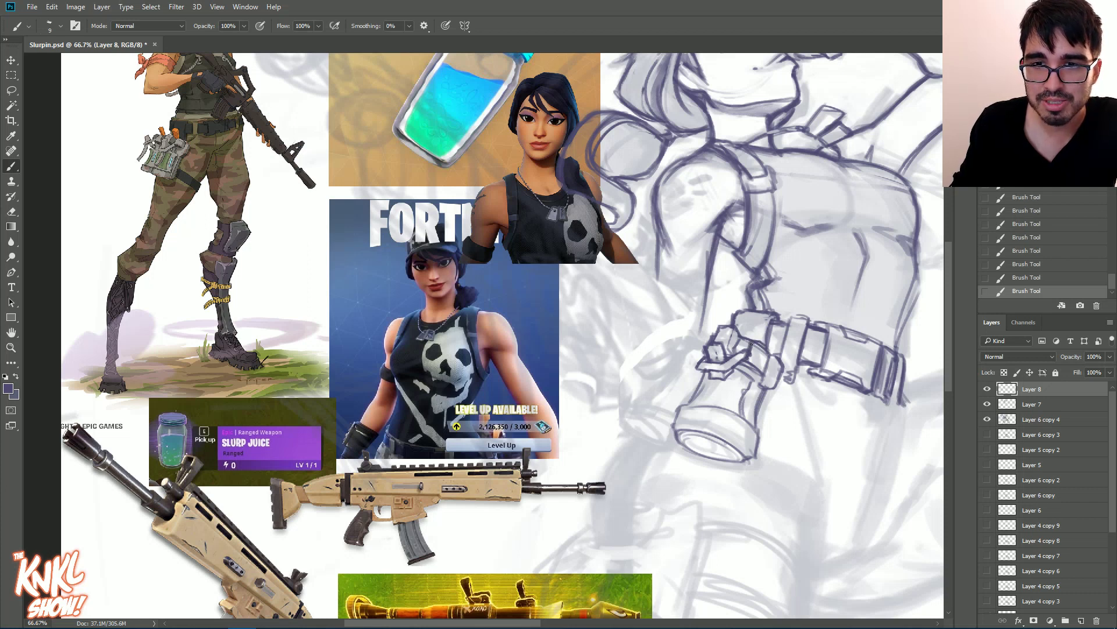
pyautogui.moveTo(765, 372); pyautogui.dragTo(772, 354)
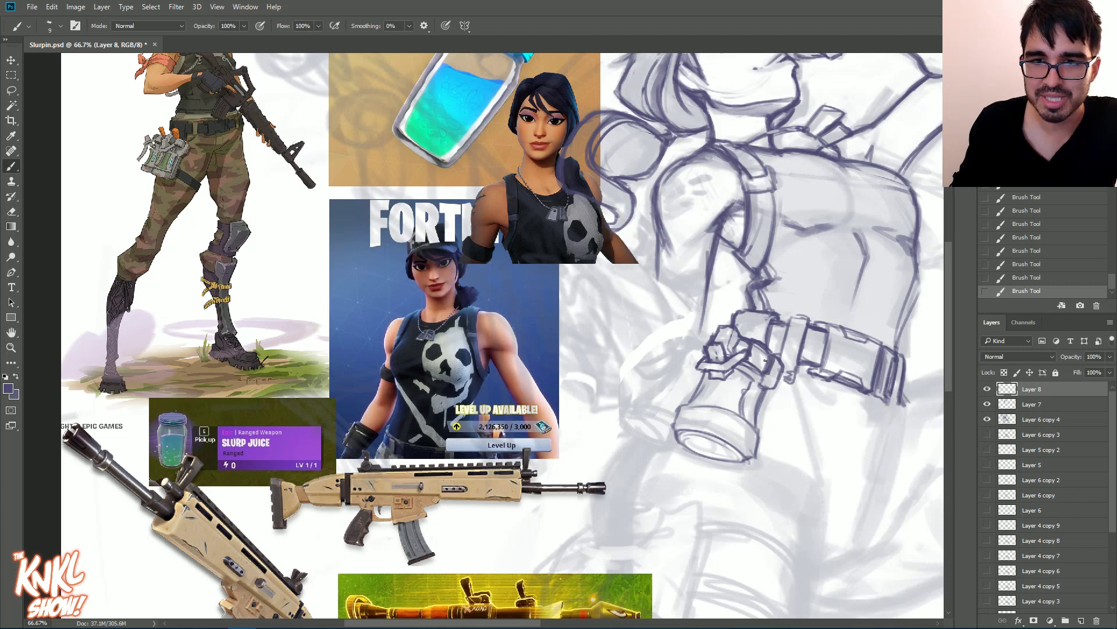
pyautogui.click(754, 346)
pyautogui.click(752, 348)
# Step: Strengthen the clasp's outer edge, add curved detail lines along the hip container's body, and thicken its bottom rim
pyautogui.moveTo(701, 359); pyautogui.dragTo(698, 353)
pyautogui.moveTo(698, 356)
pyautogui.mouseDown()
pyautogui.moveTo(714, 335)
pyautogui.moveTo(729, 408)
pyautogui.mouseUp()
pyautogui.moveTo(733, 381)
pyautogui.mouseDown()
pyautogui.moveTo(740, 391)
pyautogui.moveTo(737, 380)
pyautogui.mouseUp()
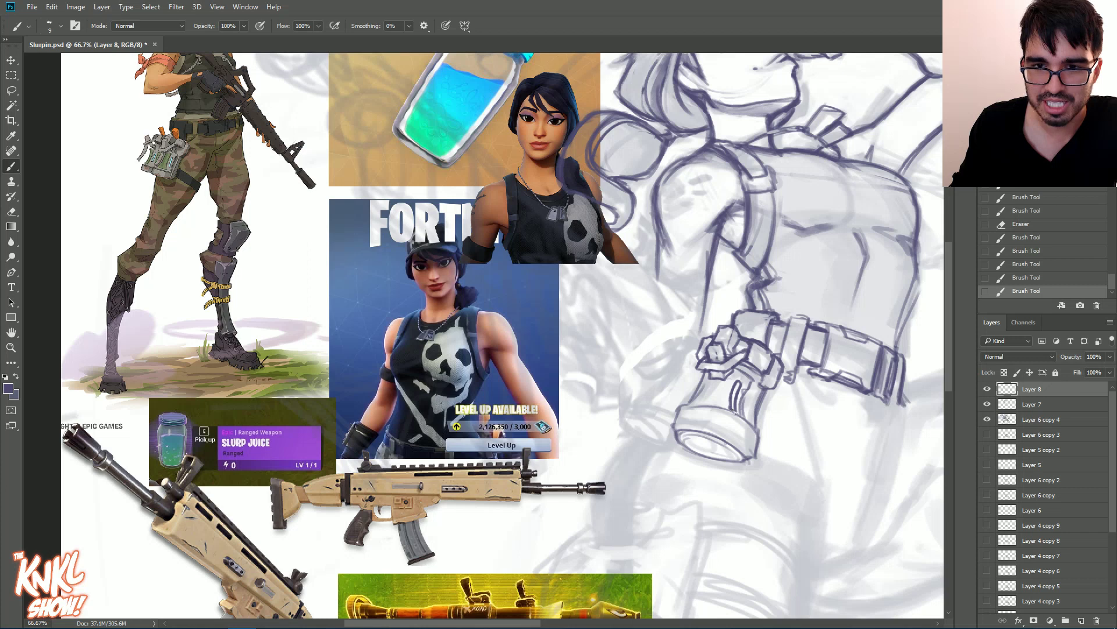
pyautogui.moveTo(740, 418); pyautogui.dragTo(745, 399)
pyautogui.moveTo(741, 412); pyautogui.dragTo(755, 382)
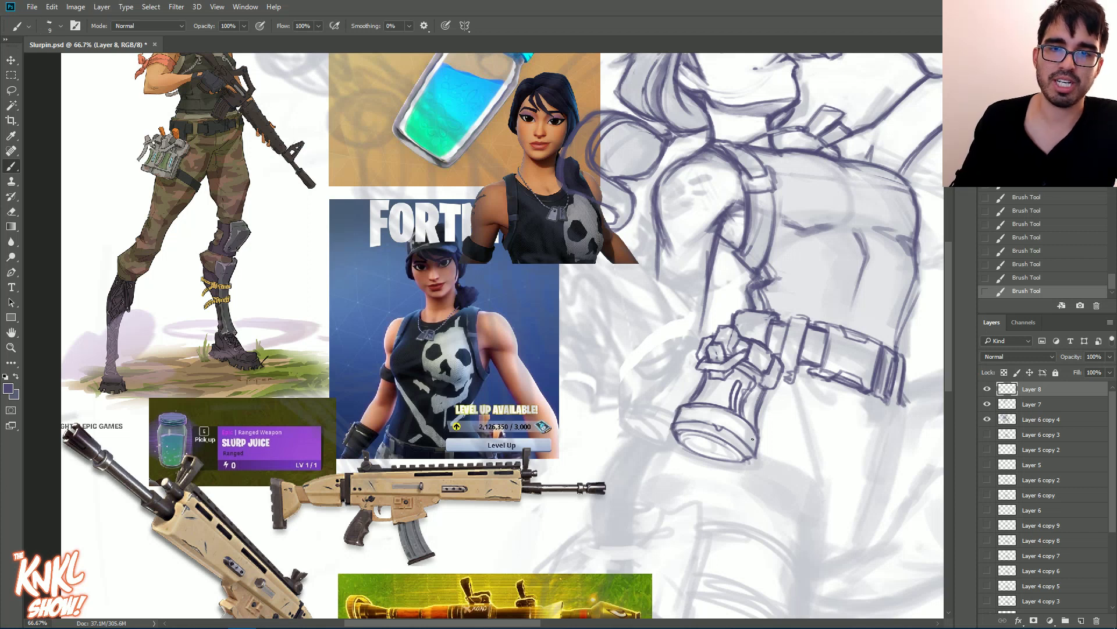
pyautogui.moveTo(680, 438); pyautogui.dragTo(738, 462)
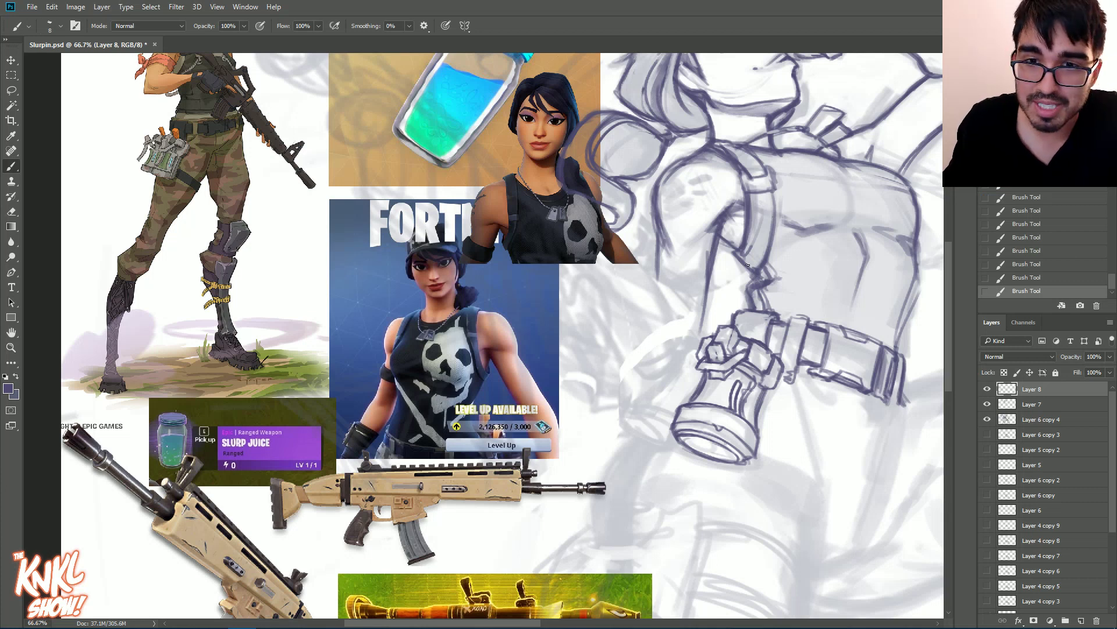
# Step: Draw a small upright cylindrical pin above the hip container's clasp and erase the overlapping belt lines on Layer 8 and Layer 7
pyautogui.moveTo(729, 315); pyautogui.dragTo(754, 305)
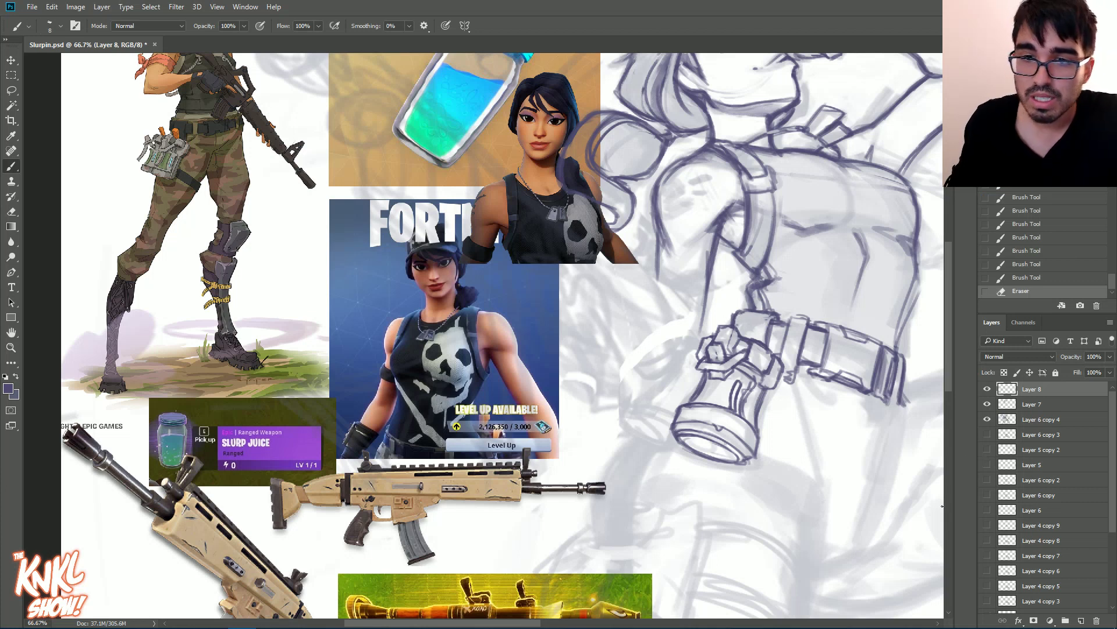
pyautogui.moveTo(741, 336); pyautogui.dragTo(733, 316)
pyautogui.moveTo(738, 331)
pyautogui.mouseDown()
pyautogui.moveTo(733, 315)
pyautogui.moveTo(747, 307)
pyautogui.moveTo(728, 301)
pyautogui.mouseUp()
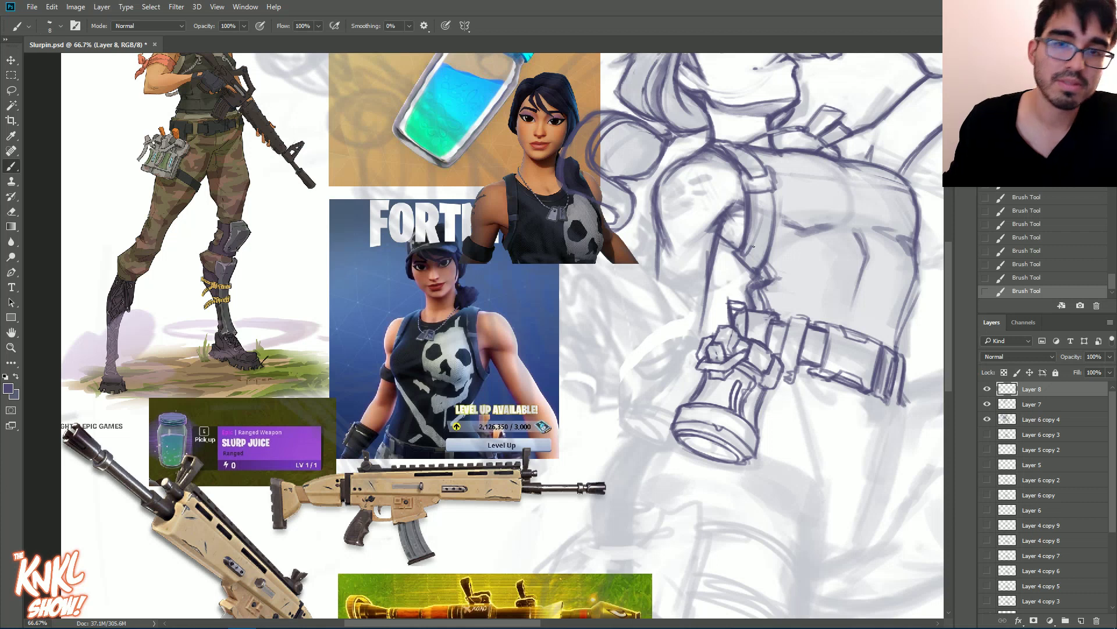
pyautogui.moveTo(727, 322); pyautogui.dragTo(729, 303)
pyautogui.moveTo(729, 304); pyautogui.dragTo(731, 297)
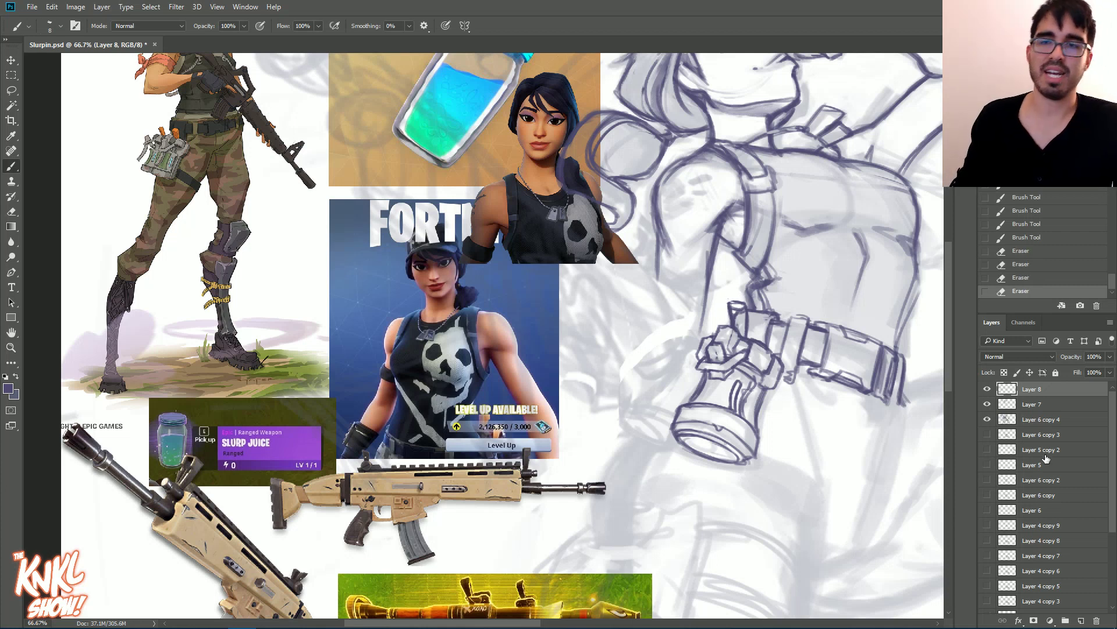
pyautogui.click(1023, 409)
pyautogui.moveTo(736, 309); pyautogui.dragTo(742, 323)
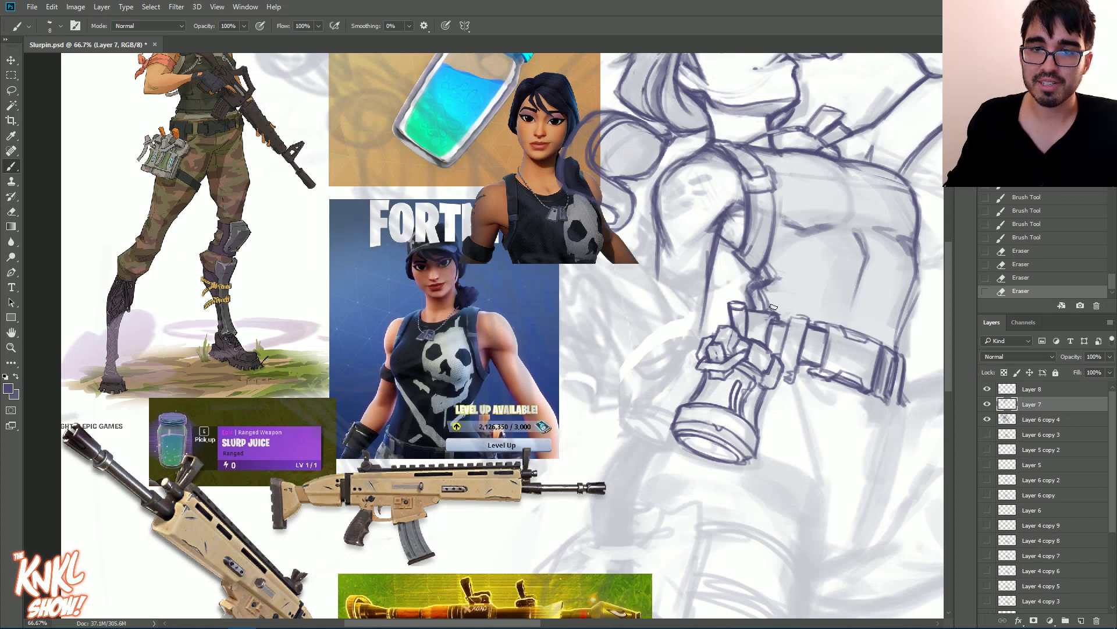
pyautogui.click(1027, 390)
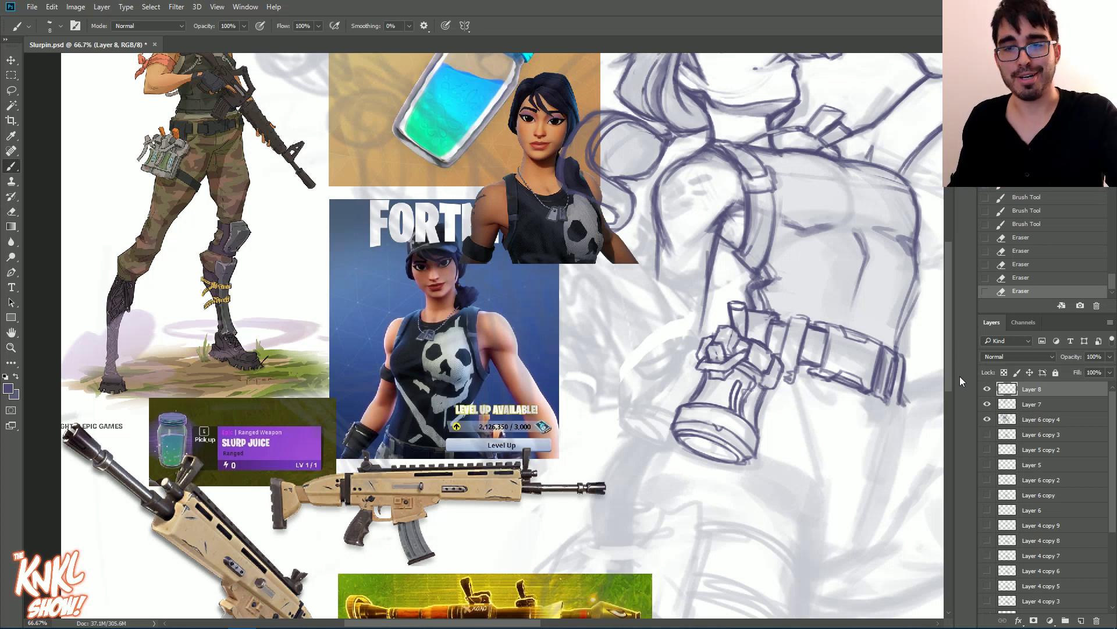
# Step: Duplicate Layer 8 and scale the copied container to about 93%, placing it beside the original on the outer side of the hip
pyautogui.hotkey('ctrl', 'j')
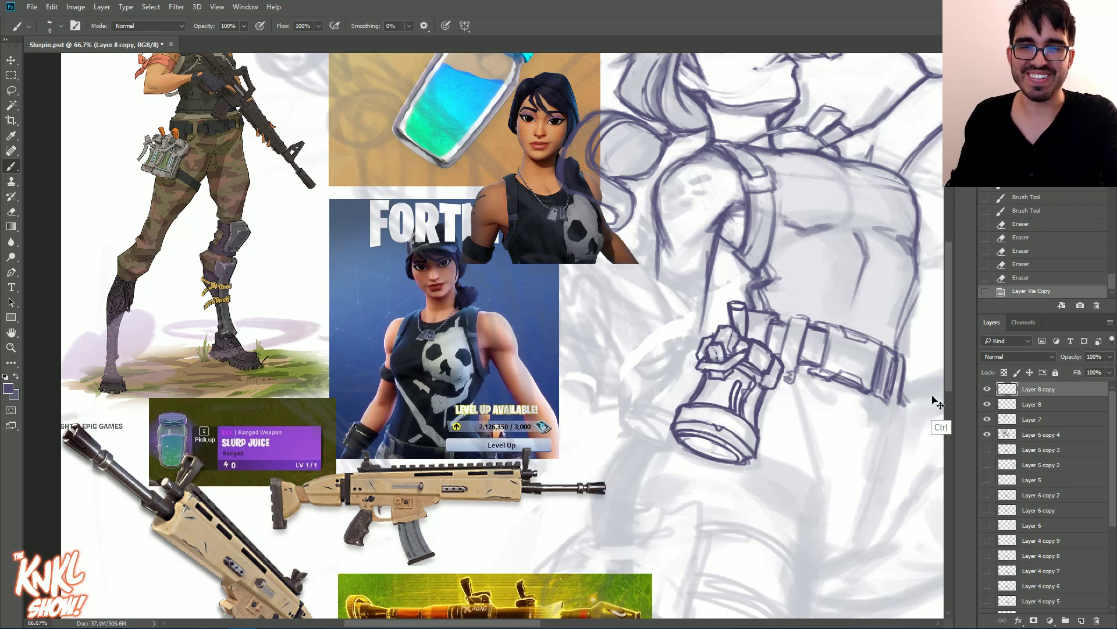
pyautogui.hotkey('ctrl', 't')
pyautogui.moveTo(783, 296); pyautogui.dragTo(735, 288)
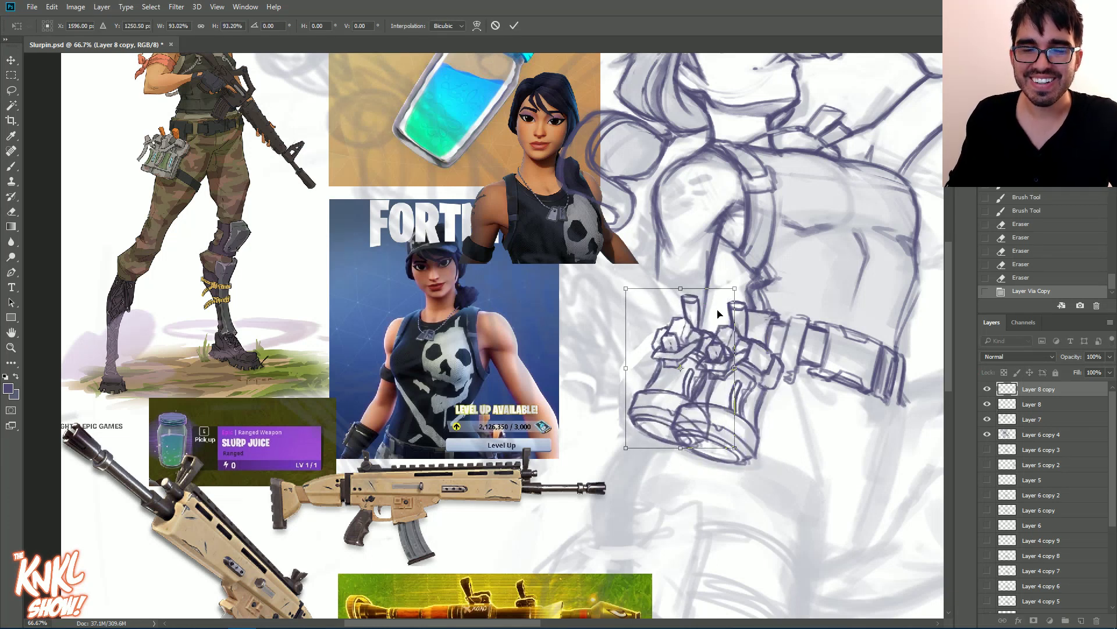
pyautogui.rightClick(714, 316)
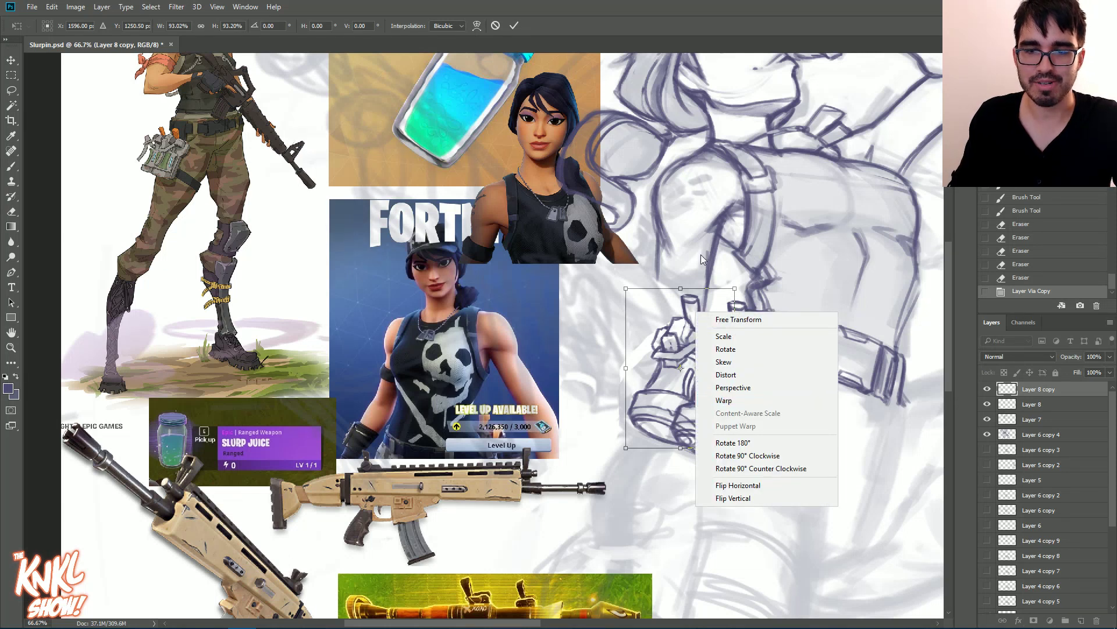
pyautogui.click(703, 287)
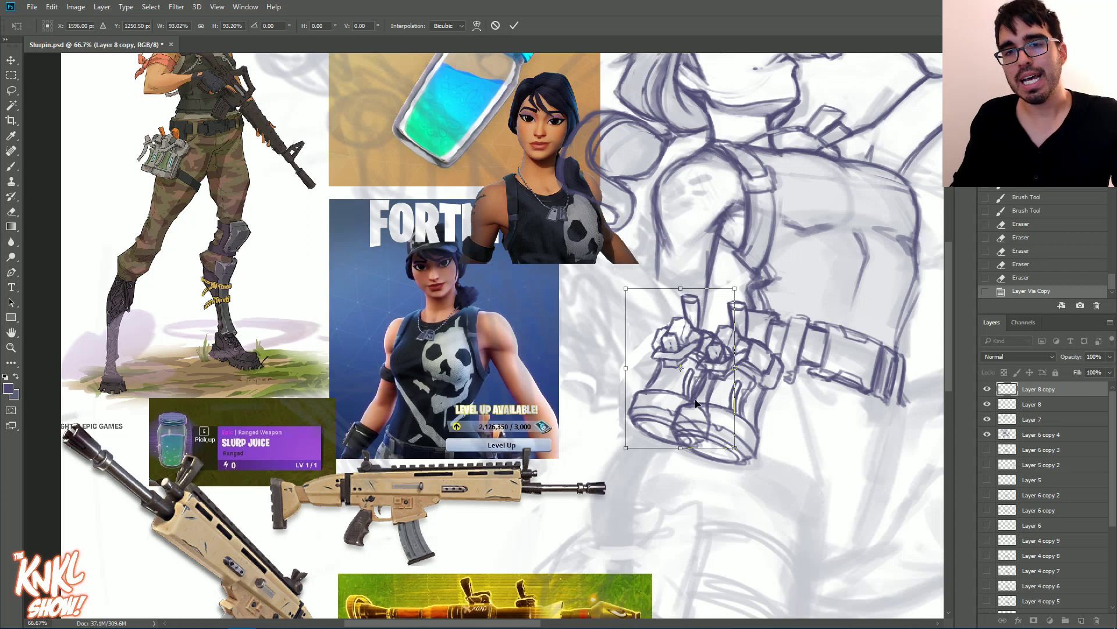
# Step: Skew the copied container vertically by about 14° and narrow it to about 83% width
pyautogui.rightClick(677, 371)
pyautogui.click(722, 361)
pyautogui.moveTo(626, 317); pyautogui.dragTo(644, 401)
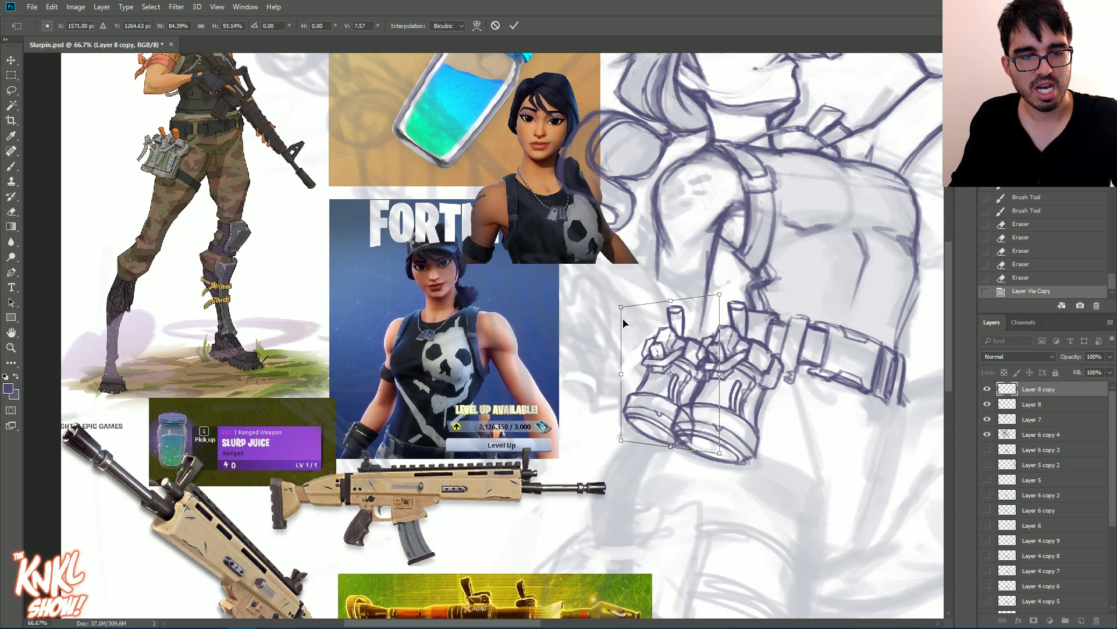
pyautogui.moveTo(622, 308); pyautogui.dragTo(621, 310)
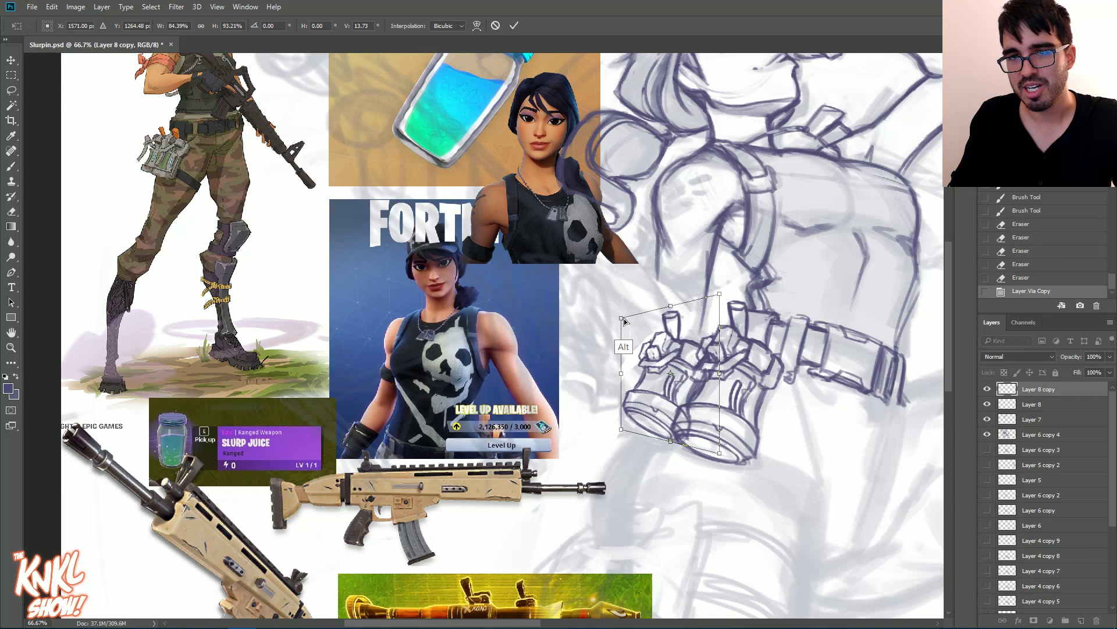
pyautogui.moveTo(630, 372); pyautogui.dragTo(638, 371)
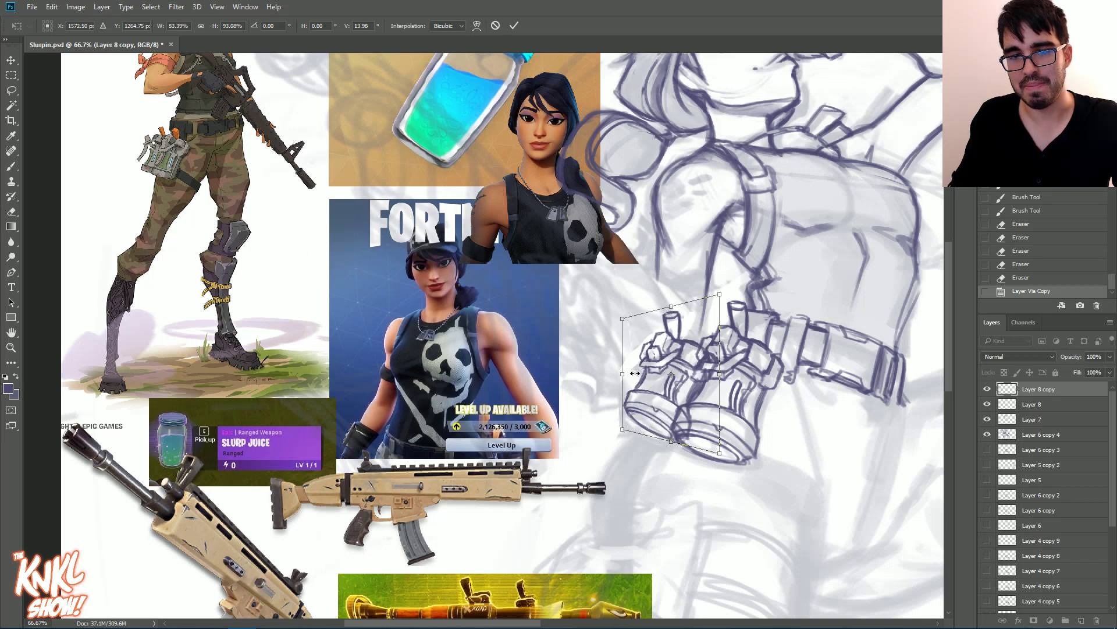
pyautogui.press('Return')
# Step: Reposition the copied container against the original and adjust its rotation and shape with Free Transform
pyautogui.press('b')
pyautogui.press('v')
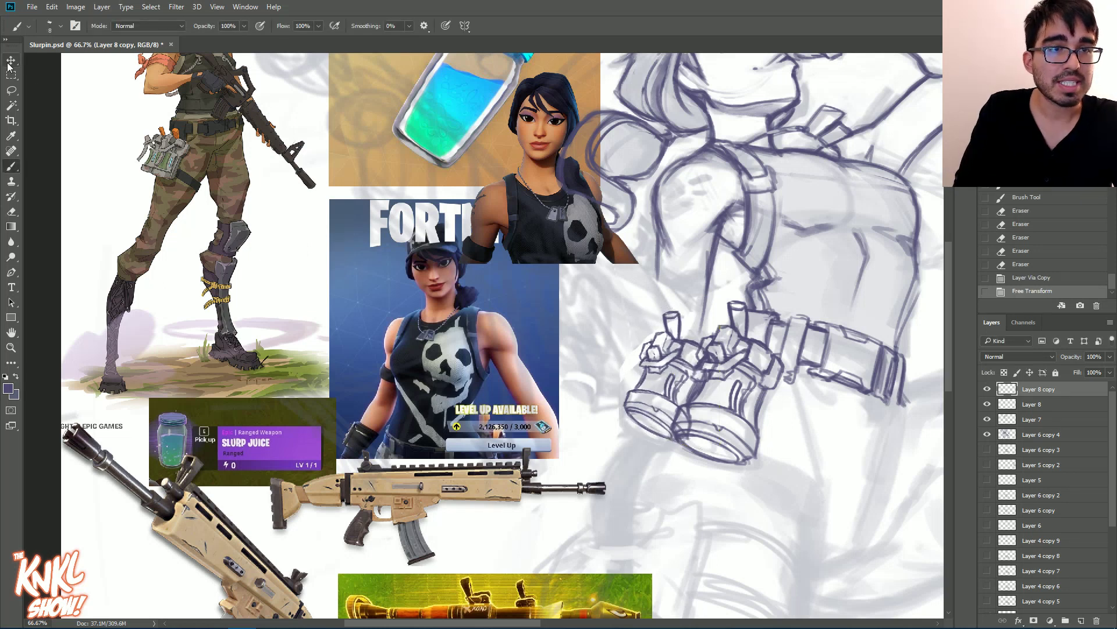
pyautogui.moveTo(669, 384); pyautogui.dragTo(666, 385)
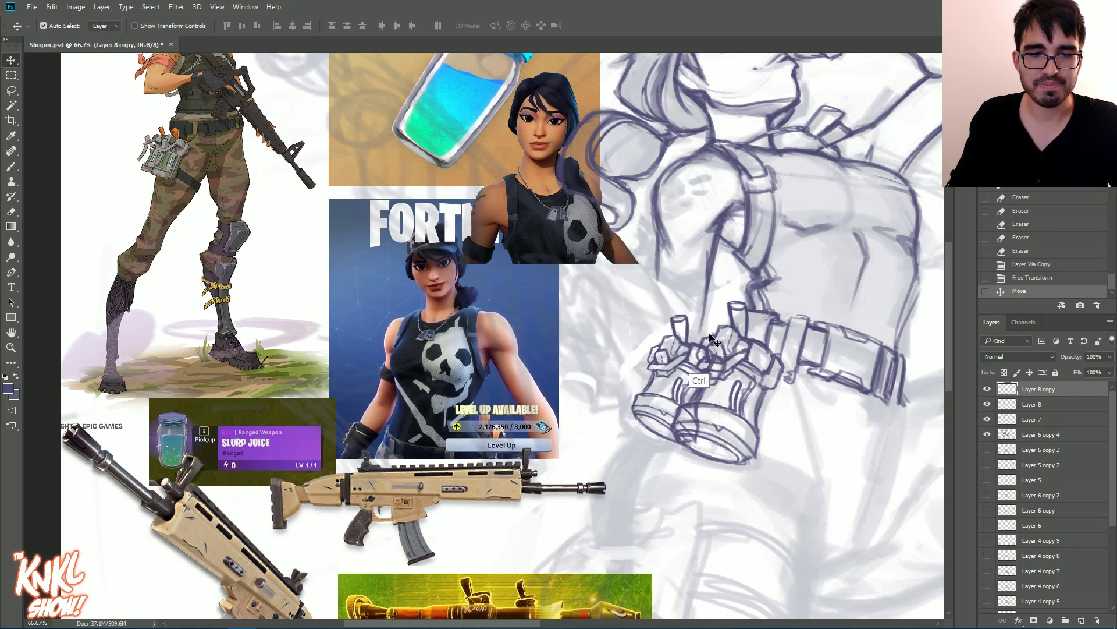
pyautogui.hotkey('ctrl', 't')
pyautogui.moveTo(679, 447); pyautogui.dragTo(678, 449)
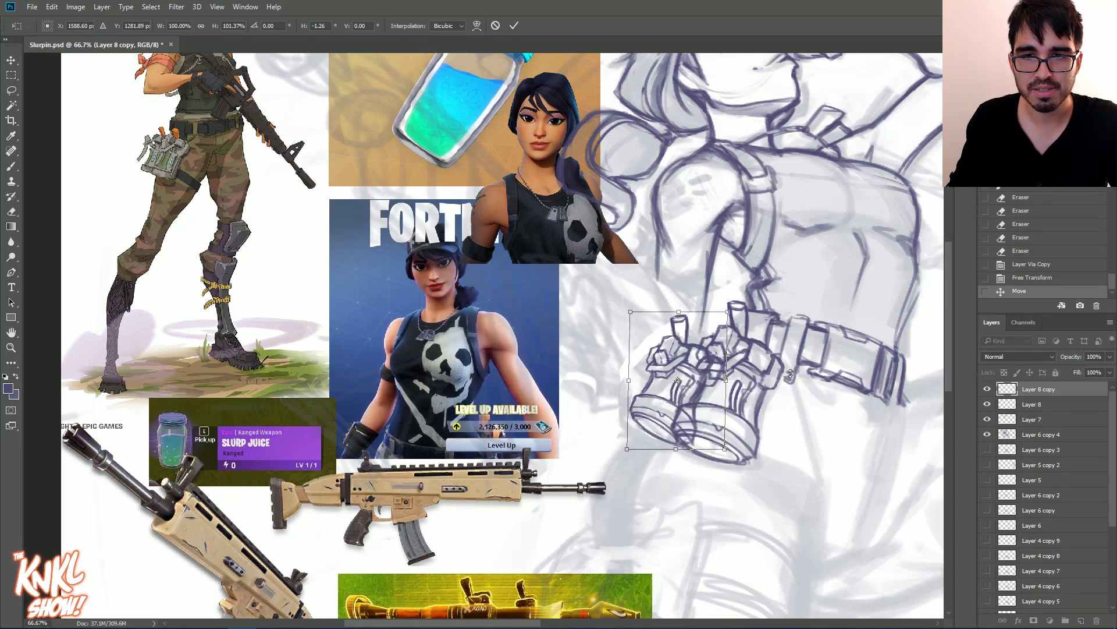
pyautogui.moveTo(789, 377); pyautogui.dragTo(790, 371)
pyautogui.moveTo(699, 393); pyautogui.dragTo(705, 393)
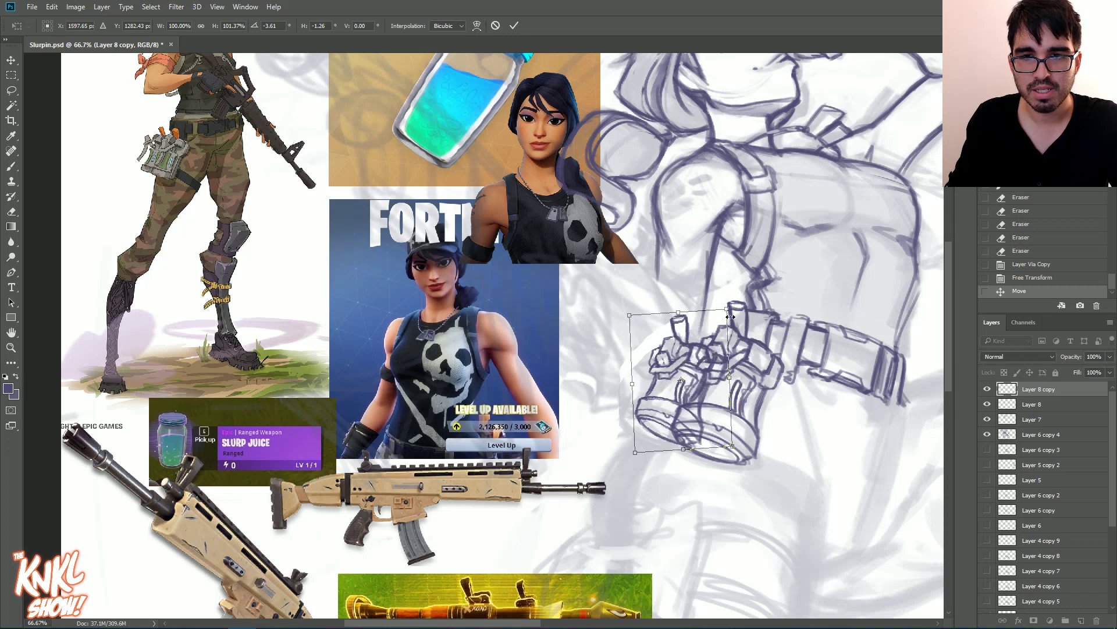
pyautogui.moveTo(727, 309); pyautogui.dragTo(739, 321)
pyautogui.moveTo(765, 337); pyautogui.dragTo(771, 351)
pyautogui.moveTo(698, 361); pyautogui.dragTo(691, 358)
pyautogui.press('Return')
pyautogui.press('Return')
pyautogui.press('b')
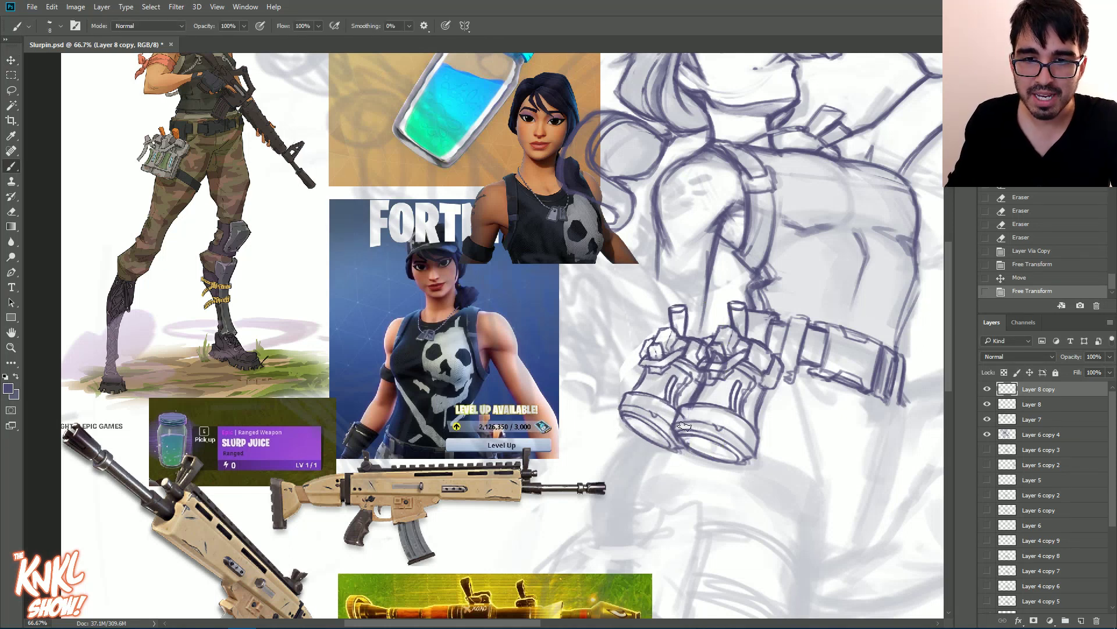
# Step: Erase the copied container's lines where they overlap the front one, and merge the copy down into Layer 8
pyautogui.moveTo(718, 375); pyautogui.dragTo(718, 353)
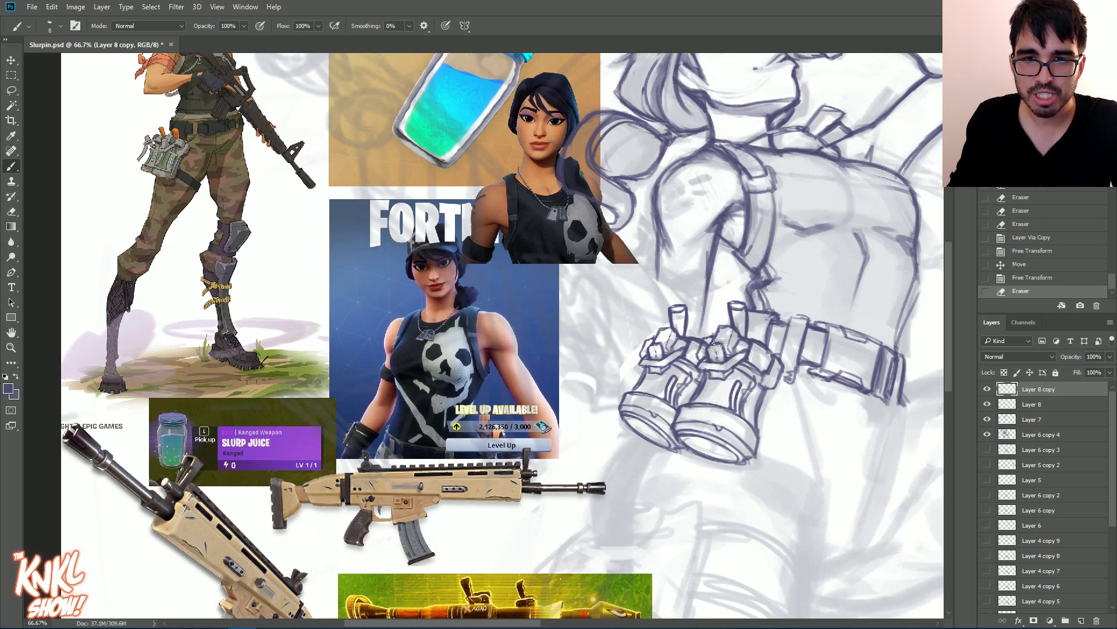
pyautogui.moveTo(711, 383); pyautogui.dragTo(749, 327)
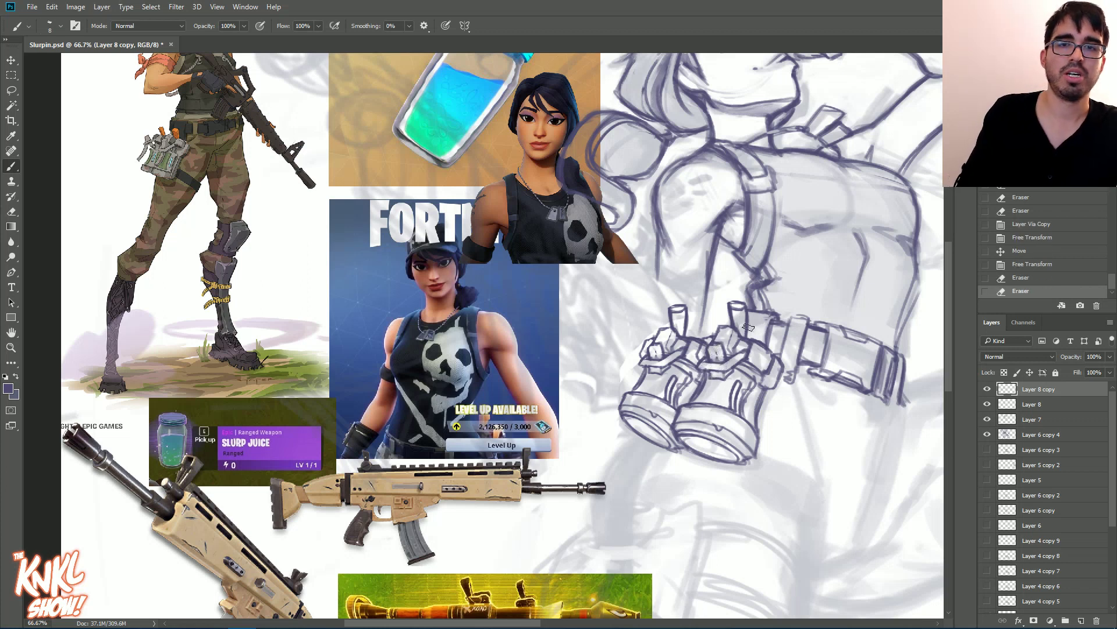
pyautogui.click(712, 448)
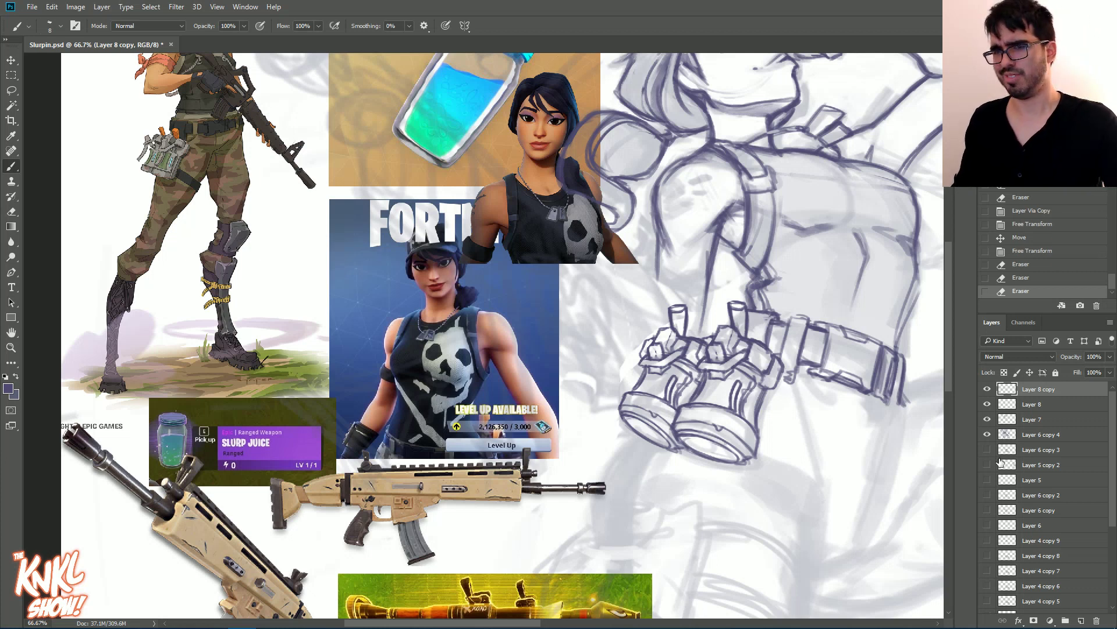
pyautogui.hotkey('ctrl', 'e')
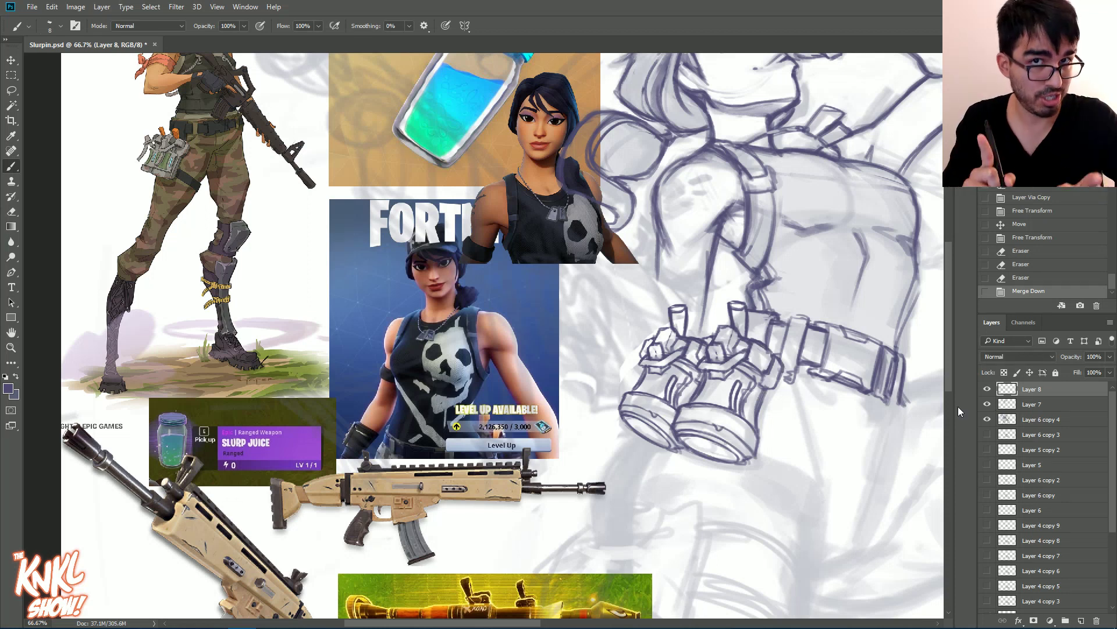
# Step: Redraw the rear container's pin at a tilt and touch up the lines around both containers, erasing the excess strokes
pyautogui.moveTo(679, 318)
pyautogui.mouseDown()
pyautogui.moveTo(689, 330)
pyautogui.moveTo(666, 308)
pyautogui.moveTo(689, 343)
pyautogui.moveTo(679, 324)
pyautogui.moveTo(687, 333)
pyautogui.mouseUp()
pyautogui.moveTo(713, 209); pyautogui.dragTo(716, 205)
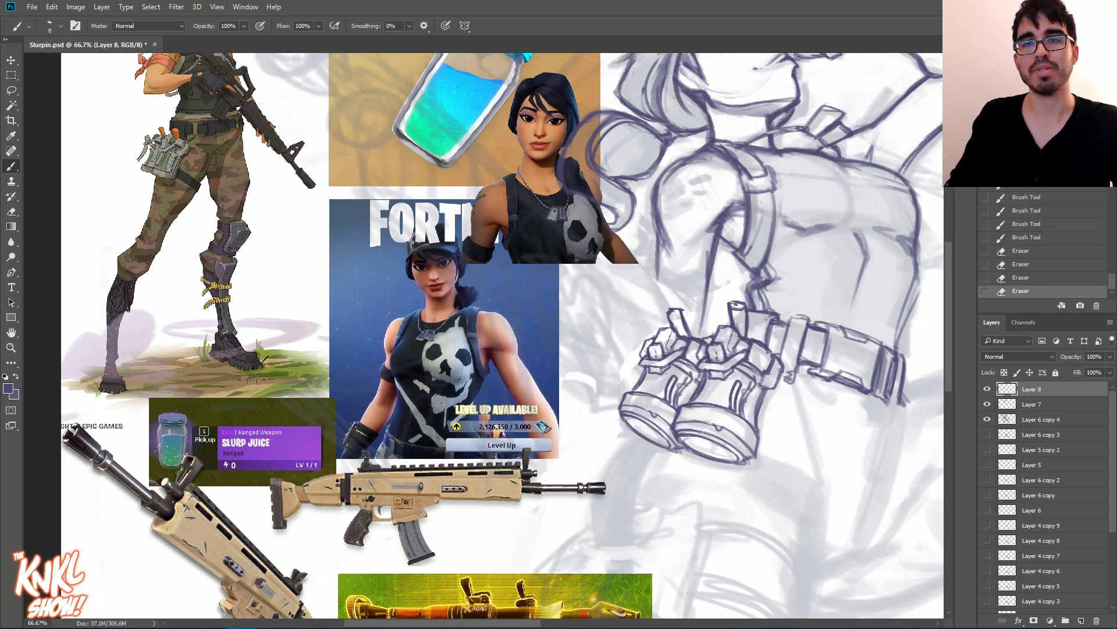
pyautogui.moveTo(735, 296)
pyautogui.mouseDown()
pyautogui.moveTo(745, 318)
pyautogui.moveTo(744, 305)
pyautogui.mouseUp()
pyautogui.moveTo(767, 385); pyautogui.dragTo(766, 382)
pyautogui.moveTo(764, 384)
pyautogui.mouseDown()
pyautogui.moveTo(791, 372)
pyautogui.moveTo(766, 377)
pyautogui.mouseUp()
pyautogui.click(1025, 279)
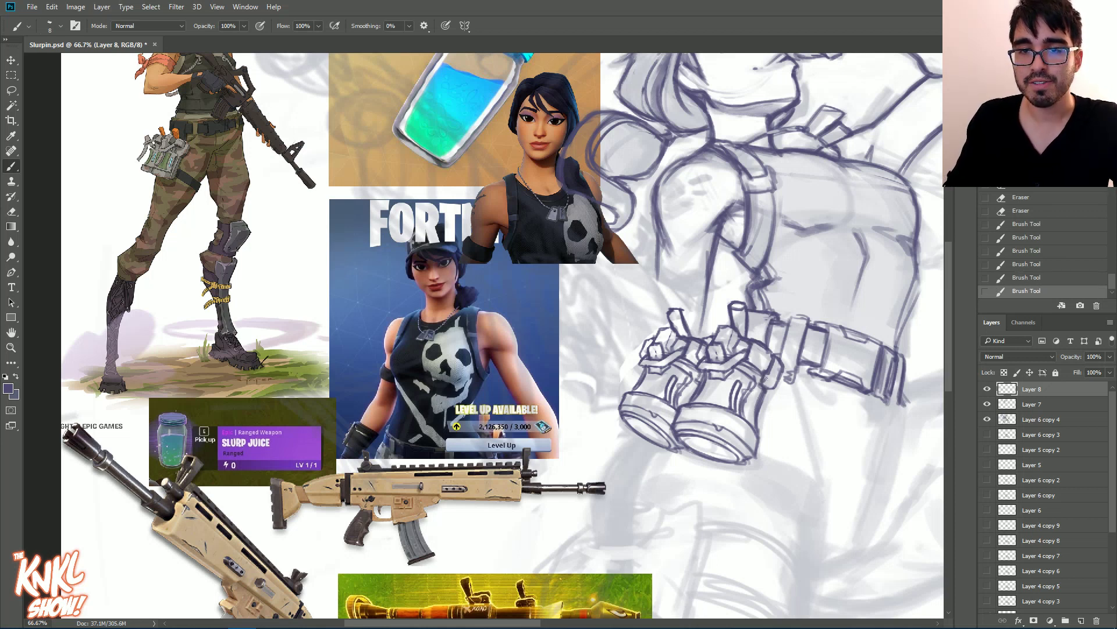
pyautogui.moveTo(764, 382); pyautogui.dragTo(792, 365)
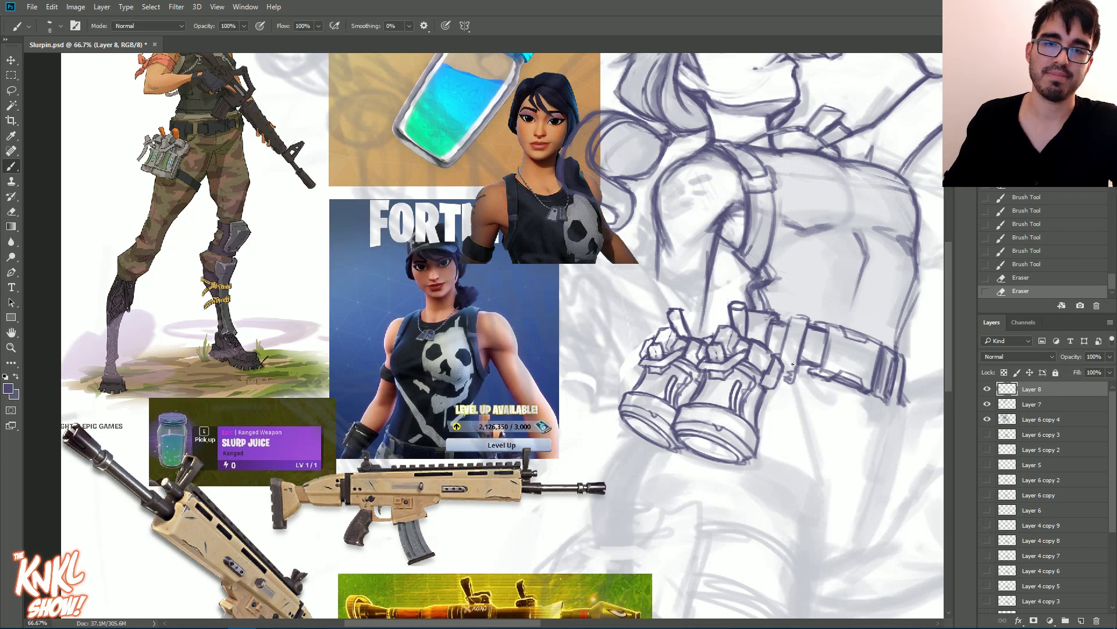
pyautogui.moveTo(687, 447); pyautogui.dragTo(670, 447)
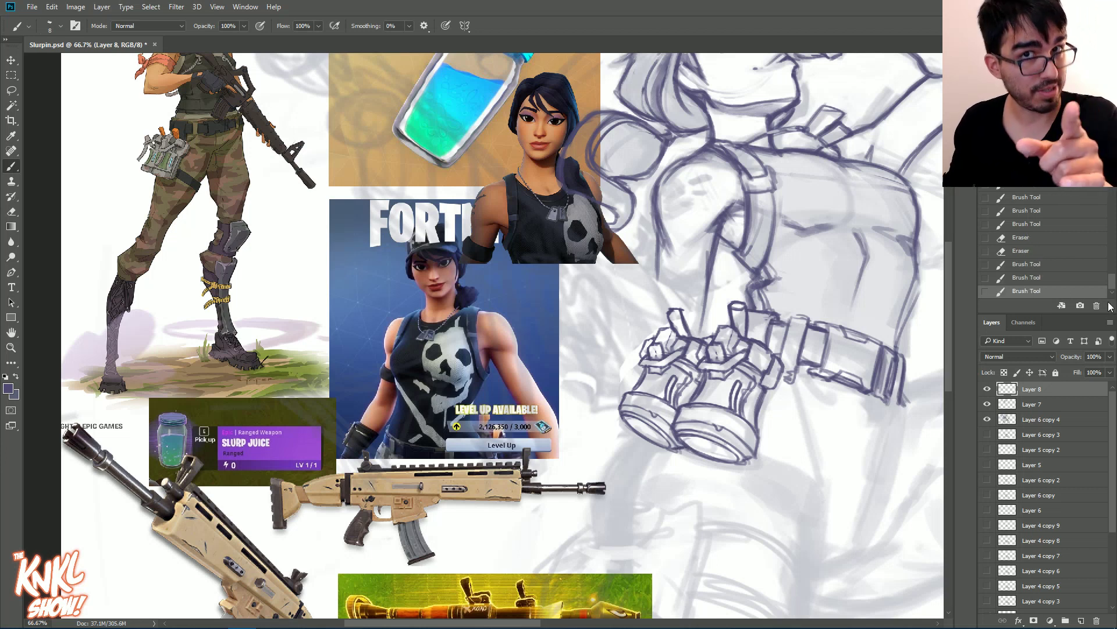
# Step: Save the document
pyautogui.moveTo(605, 372)
pyautogui.mouseDown()
pyautogui.moveTo(569, 368)
pyautogui.moveTo(473, 298)
pyautogui.moveTo(488, 373)
pyautogui.mouseUp()
pyautogui.hotkey('ctrl', '-')
pyautogui.hotkey('ctrl', 's')
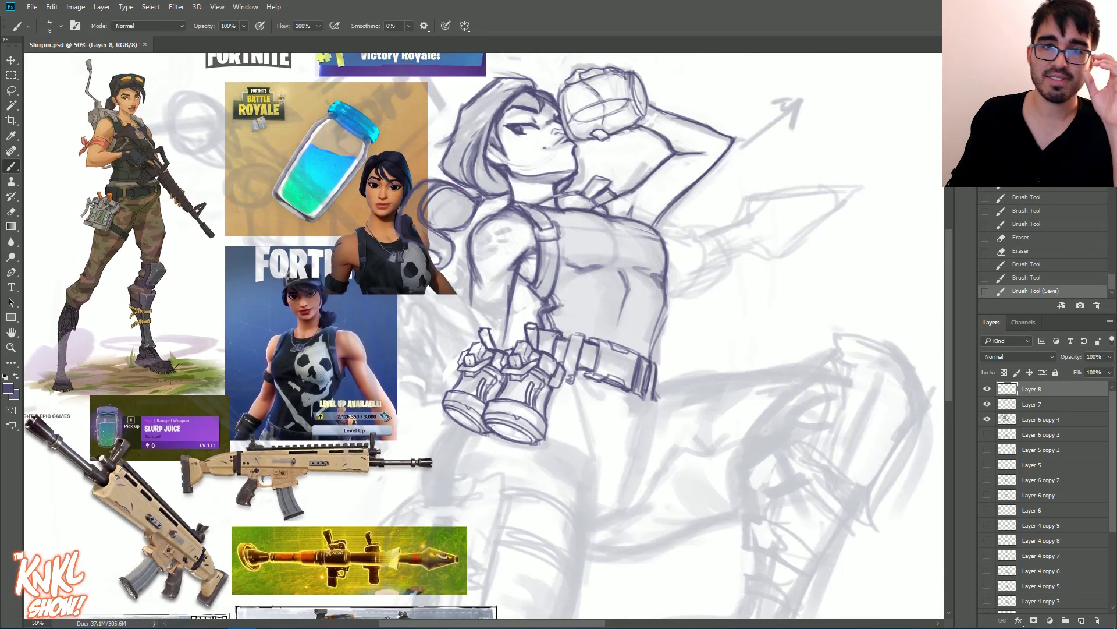
# Step: Select Layer 8, Layer 7 and Layer 6 copy 4 together and move the character away from the reference images
pyautogui.keyDown('shift'); pyautogui.click(1030, 406); pyautogui.keyUp('shift')
pyautogui.press('v')
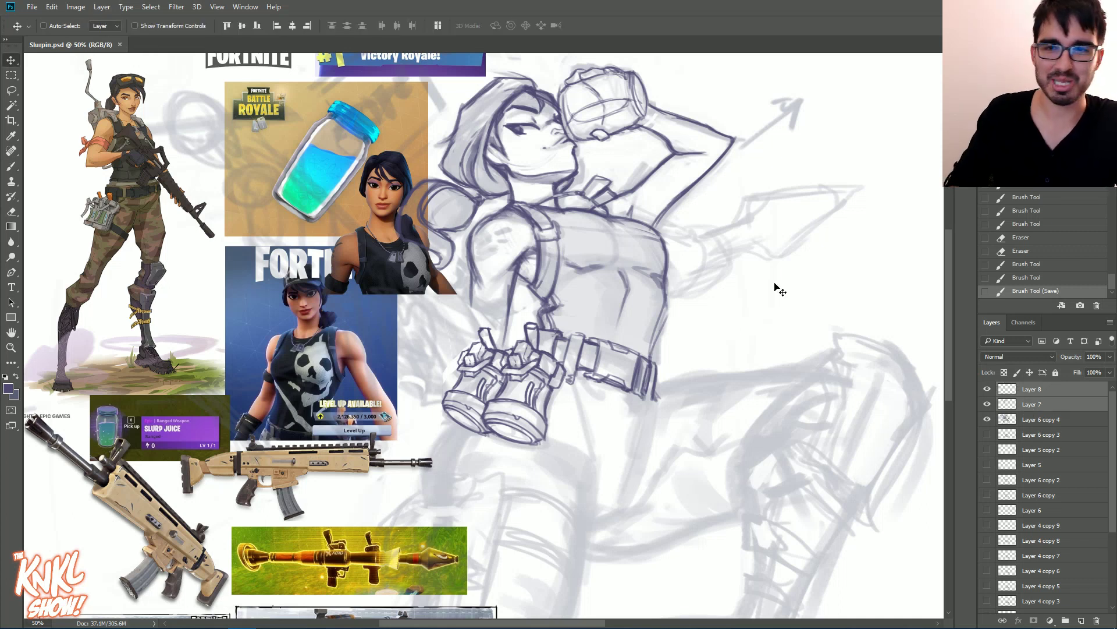
pyautogui.keyDown('shift'); pyautogui.click(1038, 419); pyautogui.keyUp('shift')
pyautogui.moveTo(655, 364)
pyautogui.mouseDown()
pyautogui.moveTo(841, 365)
pyautogui.moveTo(755, 371)
pyautogui.moveTo(779, 378)
pyautogui.mouseUp()
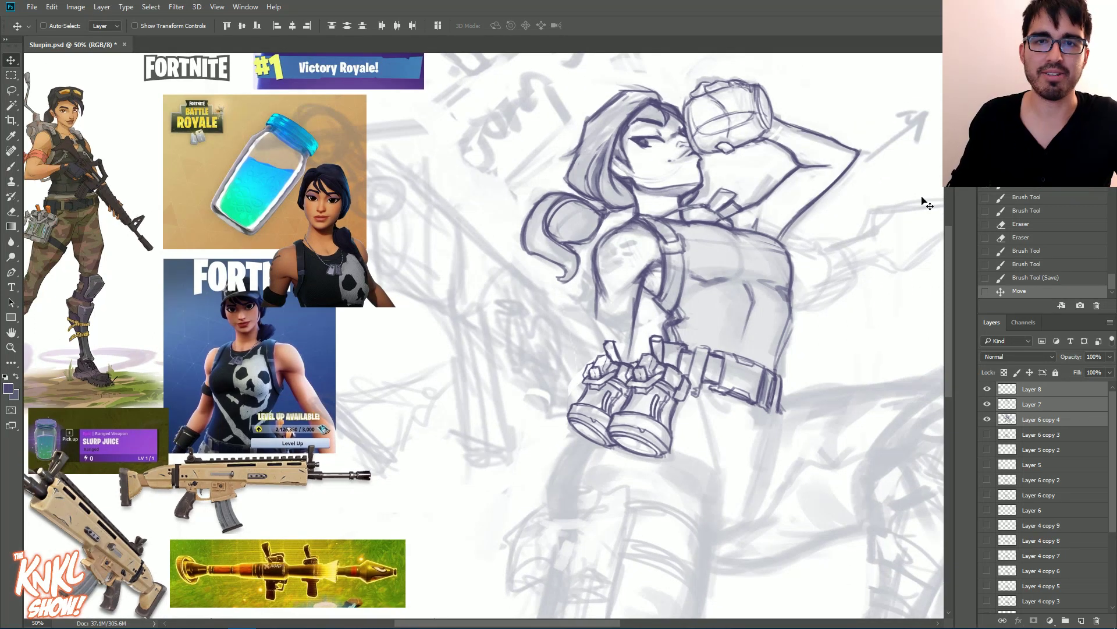
pyautogui.moveTo(779, 291); pyautogui.dragTo(724, 235)
pyautogui.moveTo(726, 326); pyautogui.dragTo(763, 364)
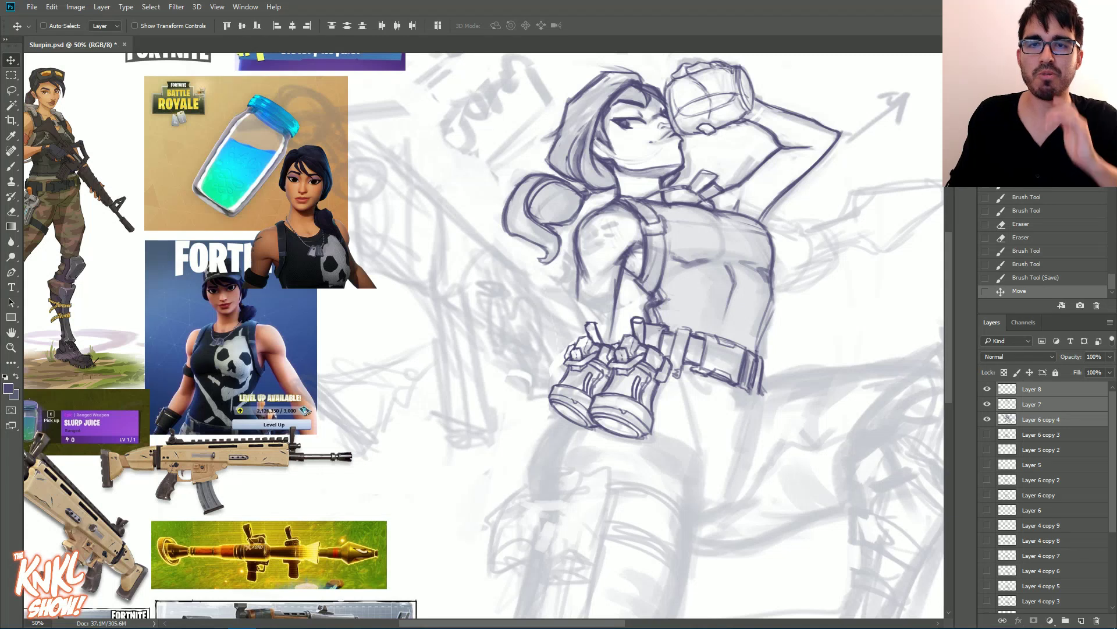
pyautogui.hotkey('ctrl', '-')
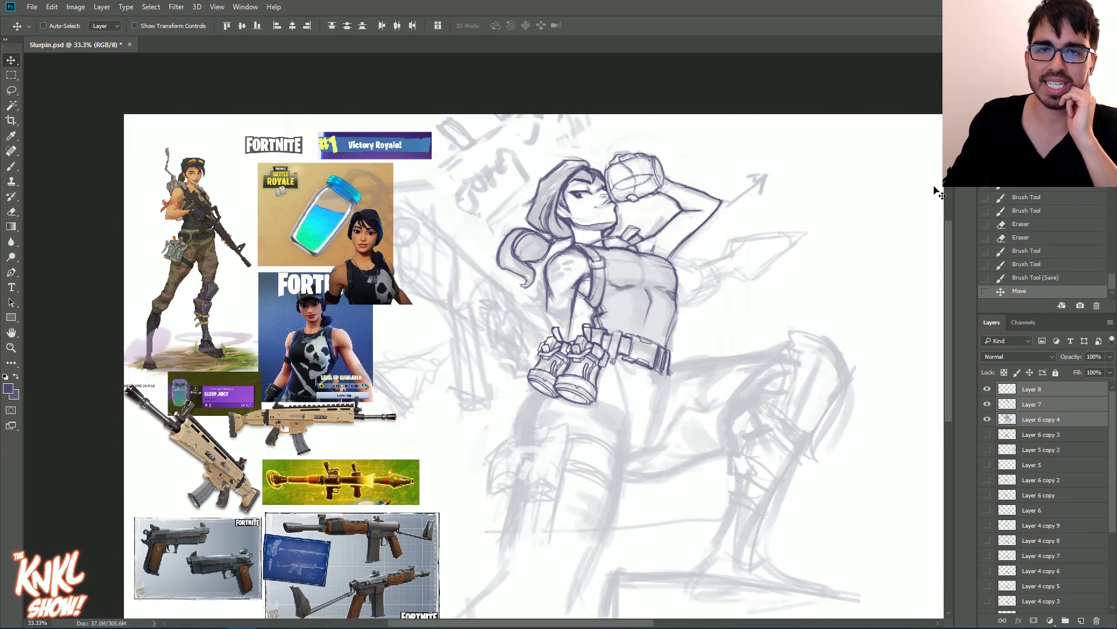
# Step: Save the document and add a new empty layer above Layer 8
pyautogui.hotkey('ctrl', 's')
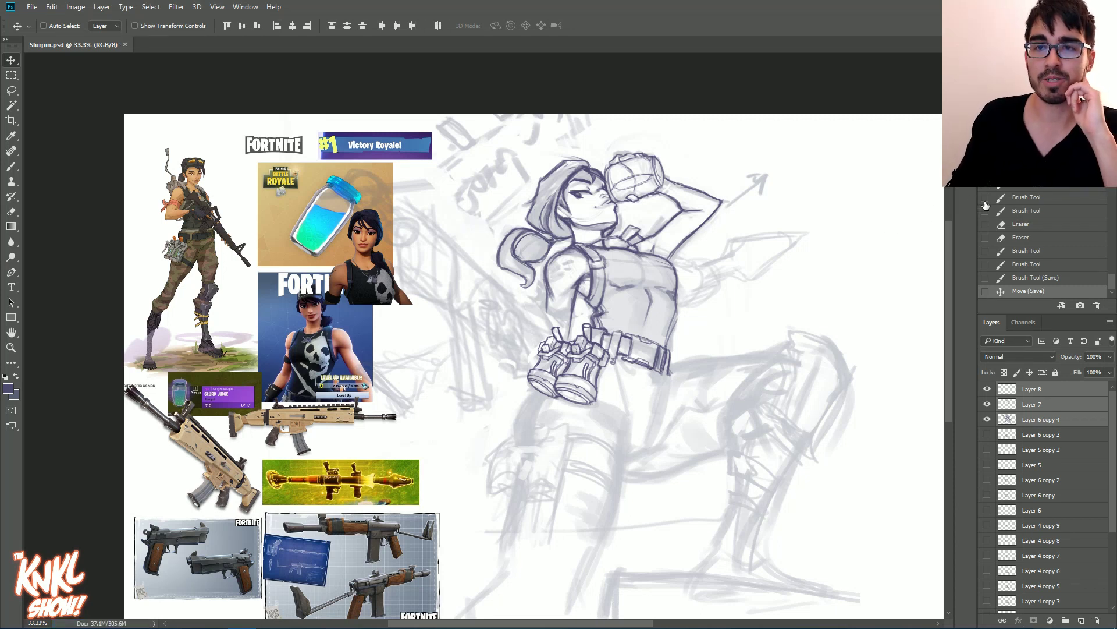
pyautogui.click(1020, 394)
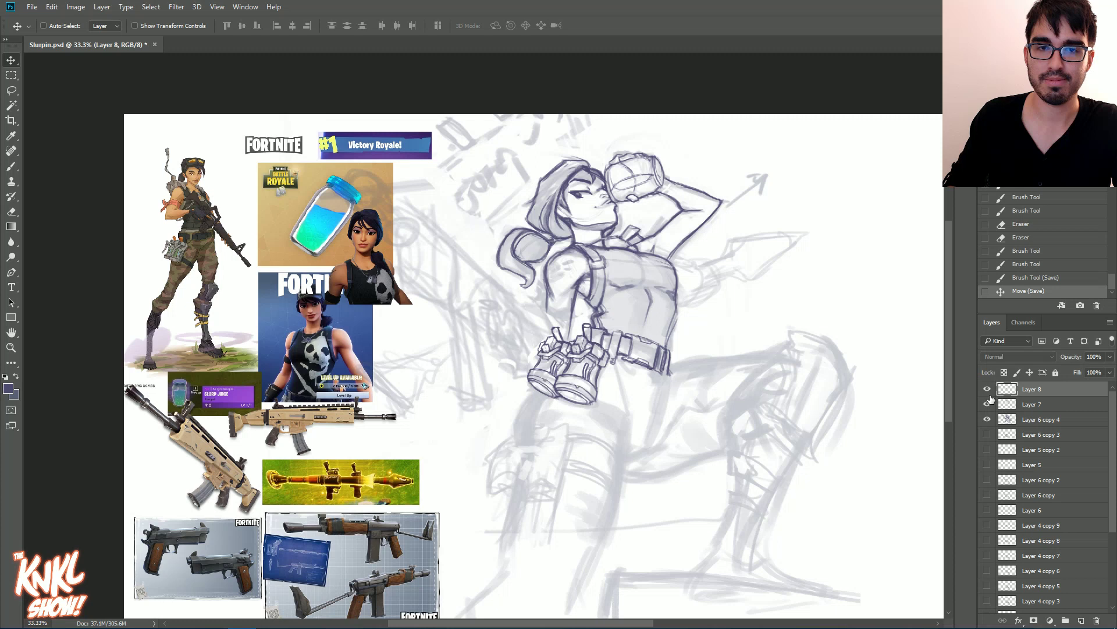
pyautogui.hotkey('ctrl', 'shift', 'n')
pyautogui.press('Return')
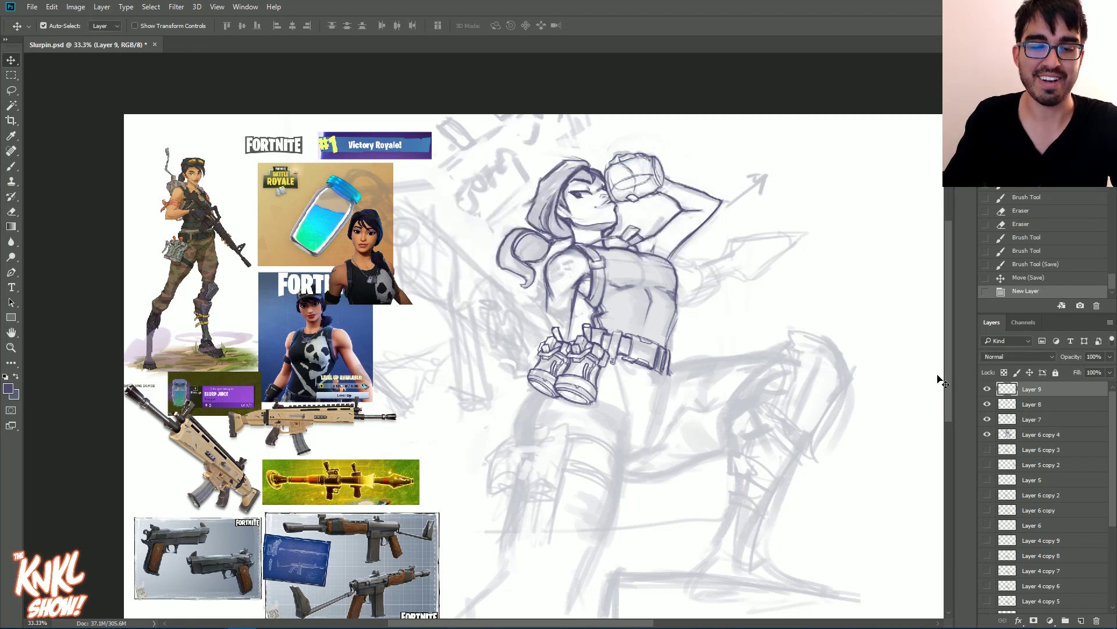
# Step: Brush the standing leg's outer thigh line, curving down from the hip containers to the thigh pouch
pyautogui.press('b')
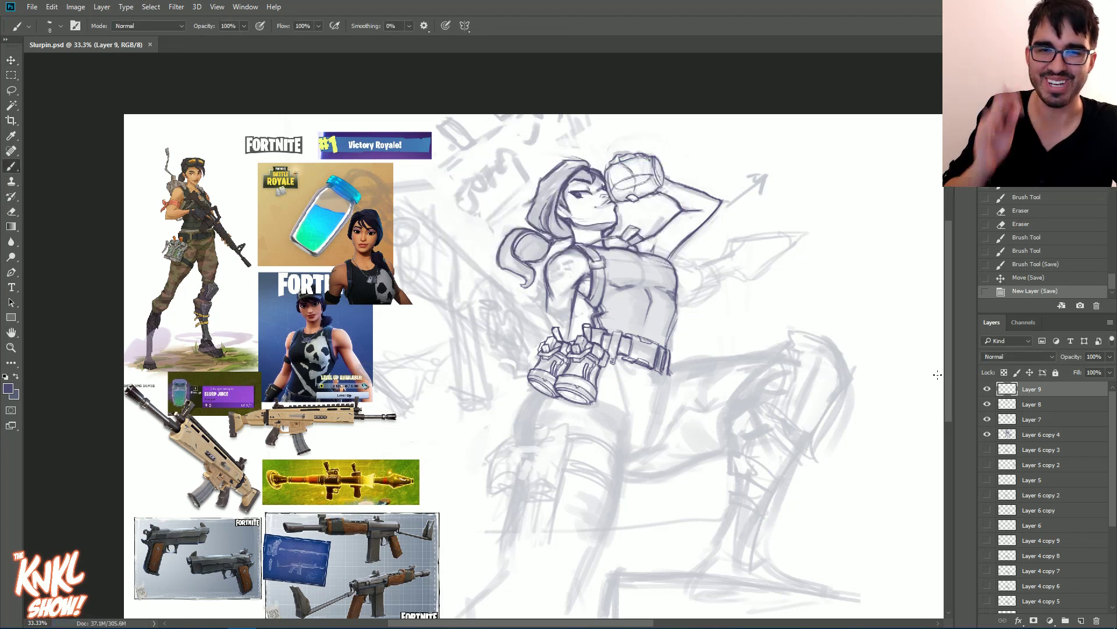
pyautogui.press(']')
pyautogui.press(']')
pyautogui.hotkey('ctrl', '+')
pyautogui.moveTo(517, 400)
pyautogui.mouseDown()
pyautogui.moveTo(529, 356)
pyautogui.moveTo(608, 383)
pyautogui.moveTo(610, 426)
pyautogui.mouseUp()
pyautogui.press(']')
pyautogui.press(']')
pyautogui.moveTo(629, 398); pyautogui.dragTo(615, 415)
pyautogui.moveTo(632, 394)
pyautogui.mouseDown()
pyautogui.moveTo(608, 454)
pyautogui.moveTo(608, 437)
pyautogui.mouseUp()
pyautogui.press('[')
pyautogui.press('[')
pyautogui.press('[')
pyautogui.moveTo(608, 430); pyautogui.dragTo(611, 468)
pyautogui.moveTo(627, 394)
pyautogui.mouseDown()
pyautogui.moveTo(610, 423)
pyautogui.moveTo(612, 471)
pyautogui.moveTo(640, 390)
pyautogui.moveTo(622, 412)
pyautogui.mouseUp()
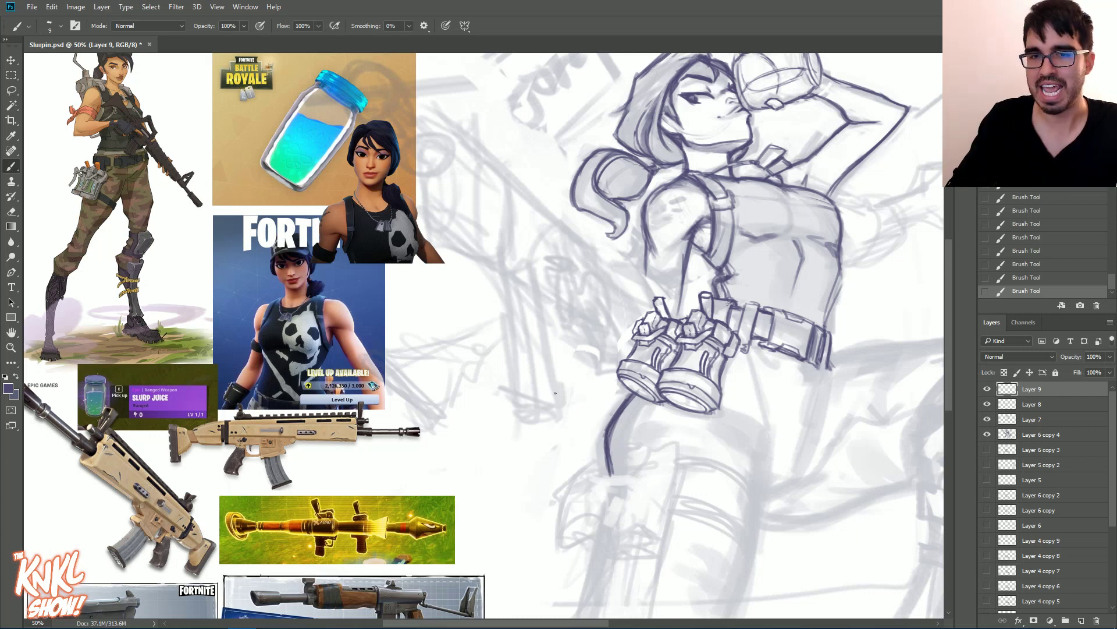
pyautogui.moveTo(595, 476)
pyautogui.mouseDown()
pyautogui.moveTo(590, 432)
pyautogui.moveTo(613, 401)
pyautogui.moveTo(584, 448)
pyautogui.moveTo(593, 475)
pyautogui.mouseUp()
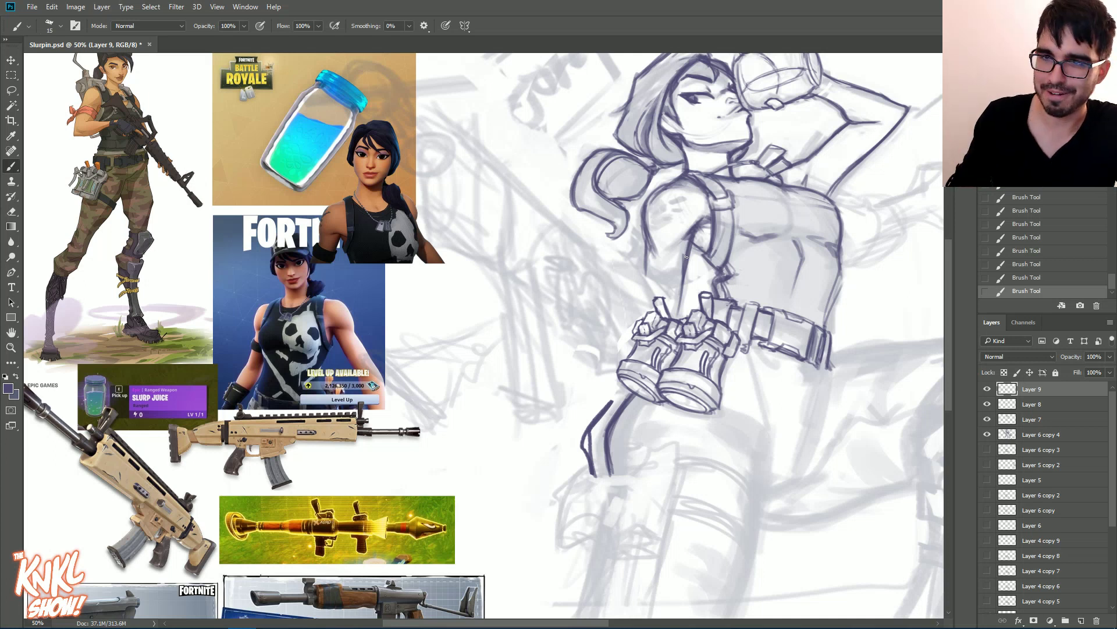
pyautogui.click(1024, 264)
# Step: Draw the strap around the standing thigh with curved upper and lower edges, cleaning up its ends
pyautogui.moveTo(943, 263); pyautogui.dragTo(915, 219)
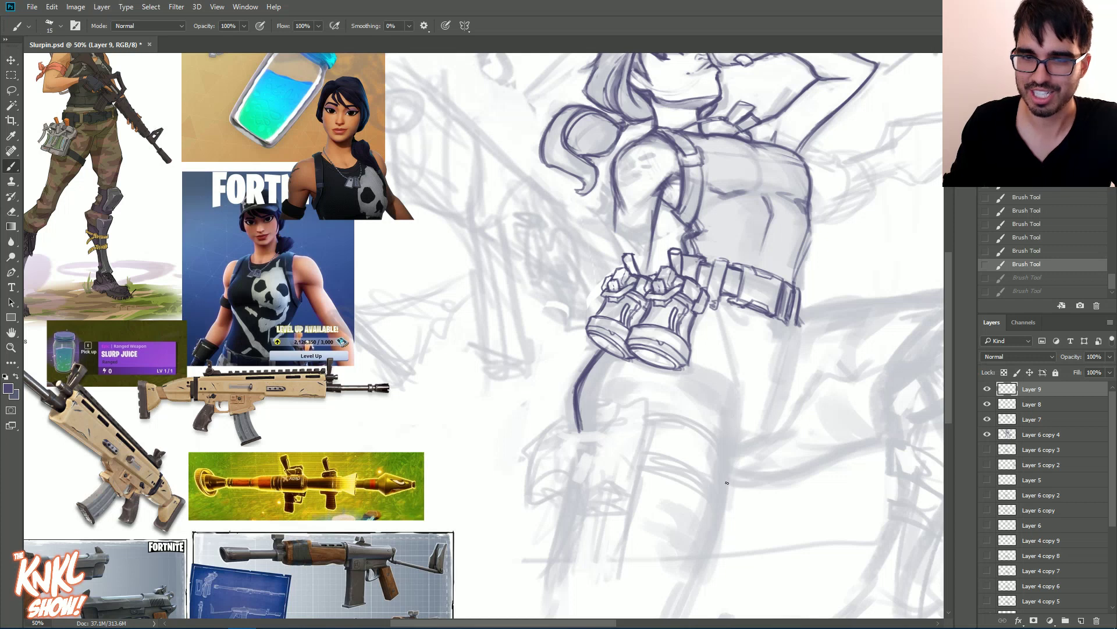
pyautogui.moveTo(728, 511)
pyautogui.mouseDown()
pyautogui.moveTo(726, 444)
pyautogui.moveTo(706, 428)
pyautogui.moveTo(648, 415)
pyautogui.moveTo(638, 418)
pyautogui.moveTo(676, 417)
pyautogui.moveTo(581, 427)
pyautogui.moveTo(662, 418)
pyautogui.mouseUp()
pyautogui.press('[')
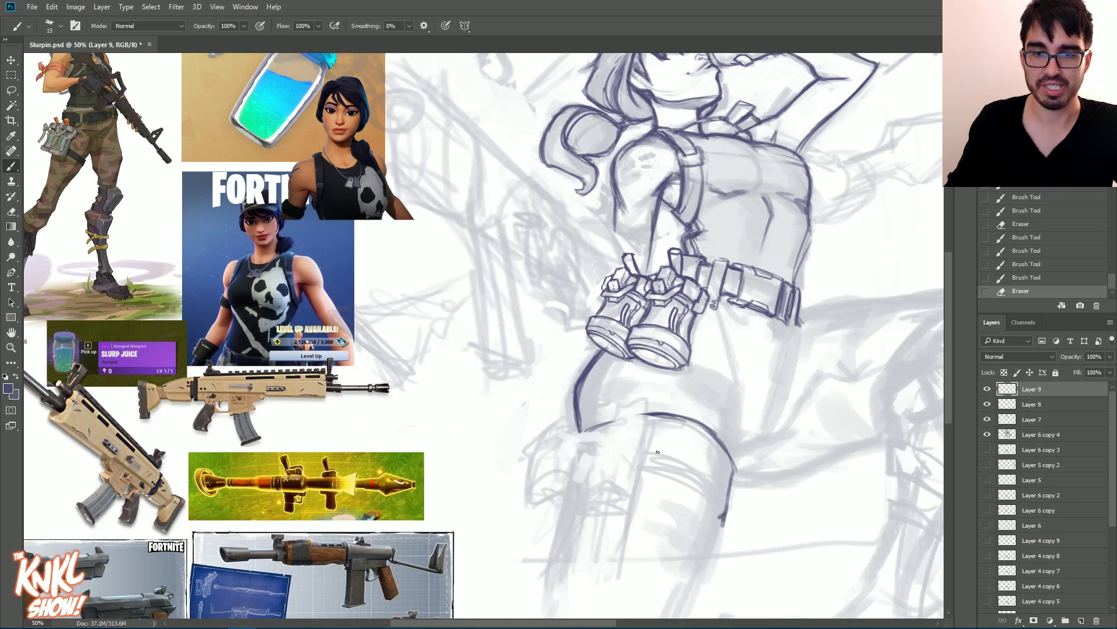
pyautogui.moveTo(725, 498); pyautogui.dragTo(720, 521)
pyautogui.moveTo(673, 475); pyautogui.dragTo(710, 498)
pyautogui.moveTo(660, 472)
pyautogui.mouseDown()
pyautogui.moveTo(711, 502)
pyautogui.moveTo(660, 473)
pyautogui.mouseUp()
pyautogui.moveTo(721, 494); pyautogui.dragTo(726, 507)
pyautogui.moveTo(700, 474)
pyautogui.mouseDown()
pyautogui.moveTo(726, 507)
pyautogui.moveTo(721, 447)
pyautogui.moveTo(676, 420)
pyautogui.mouseUp()
pyautogui.press('[')
pyautogui.press('[')
pyautogui.moveTo(671, 419); pyautogui.dragTo(696, 424)
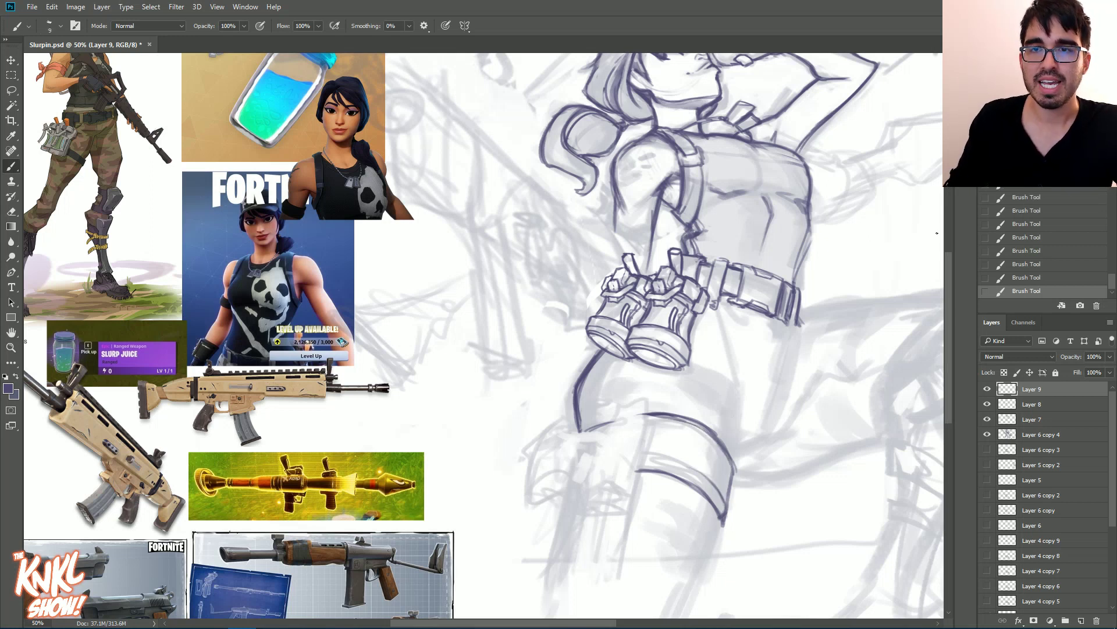
# Step: Draw the standing leg's inner contour from below the thigh strap down toward the knee
pyautogui.moveTo(938, 250); pyautogui.dragTo(931, 208)
pyautogui.press(']')
pyautogui.moveTo(715, 469)
pyautogui.mouseDown()
pyautogui.moveTo(698, 539)
pyautogui.moveTo(681, 558)
pyautogui.mouseUp()
pyautogui.moveTo(716, 482); pyautogui.dragTo(686, 574)
pyautogui.moveTo(705, 502)
pyautogui.mouseDown()
pyautogui.moveTo(672, 591)
pyautogui.moveTo(643, 613)
pyautogui.mouseUp()
pyautogui.moveTo(680, 574); pyautogui.dragTo(649, 616)
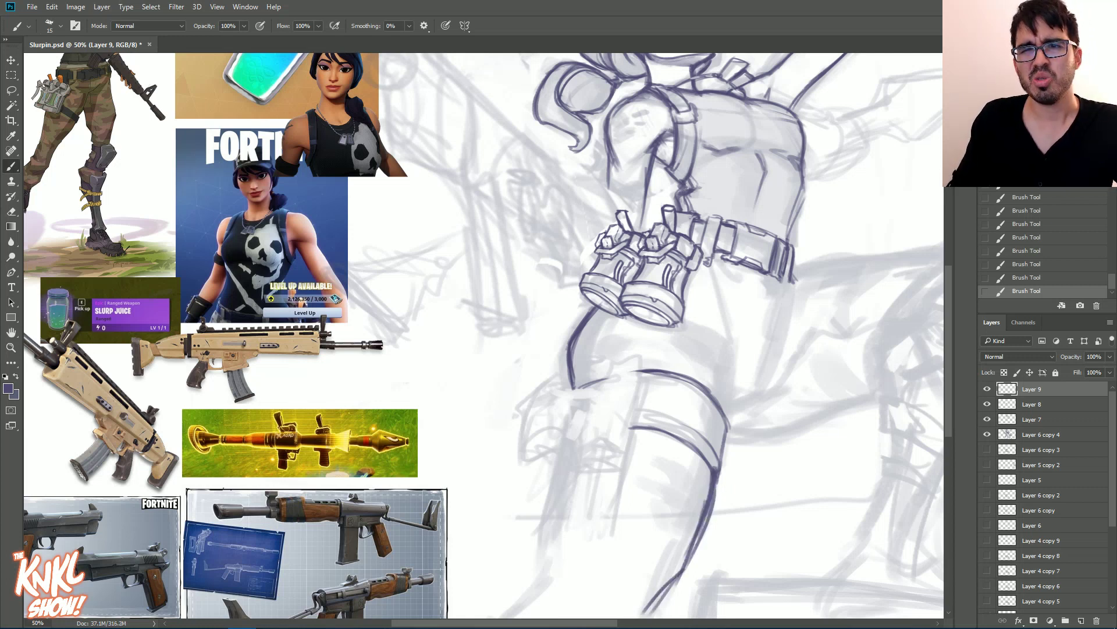
# Step: Draw the standing leg's outer contour below the pouch with a thicker brush and reinforce the inner contour near the knee
pyautogui.hotkey('ctrl', '-')
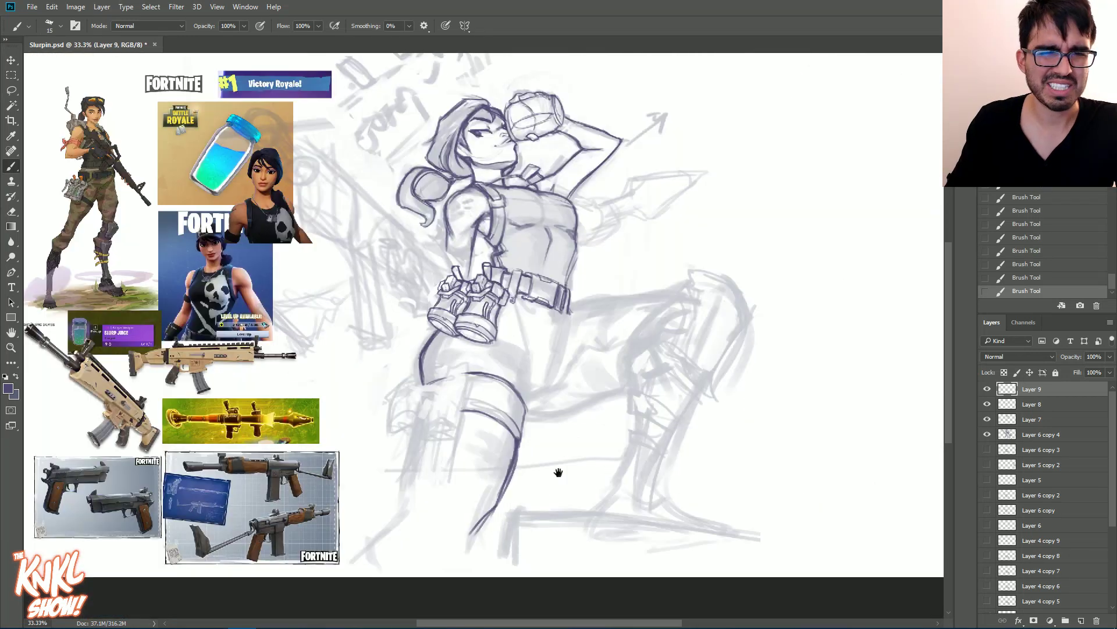
pyautogui.moveTo(558, 472); pyautogui.dragTo(603, 409)
pyautogui.press(']')
pyautogui.press(']')
pyautogui.moveTo(461, 353); pyautogui.dragTo(451, 438)
pyautogui.moveTo(458, 386); pyautogui.dragTo(449, 458)
pyautogui.moveTo(536, 448); pyautogui.dragTo(519, 469)
pyautogui.moveTo(524, 458); pyautogui.dragTo(515, 472)
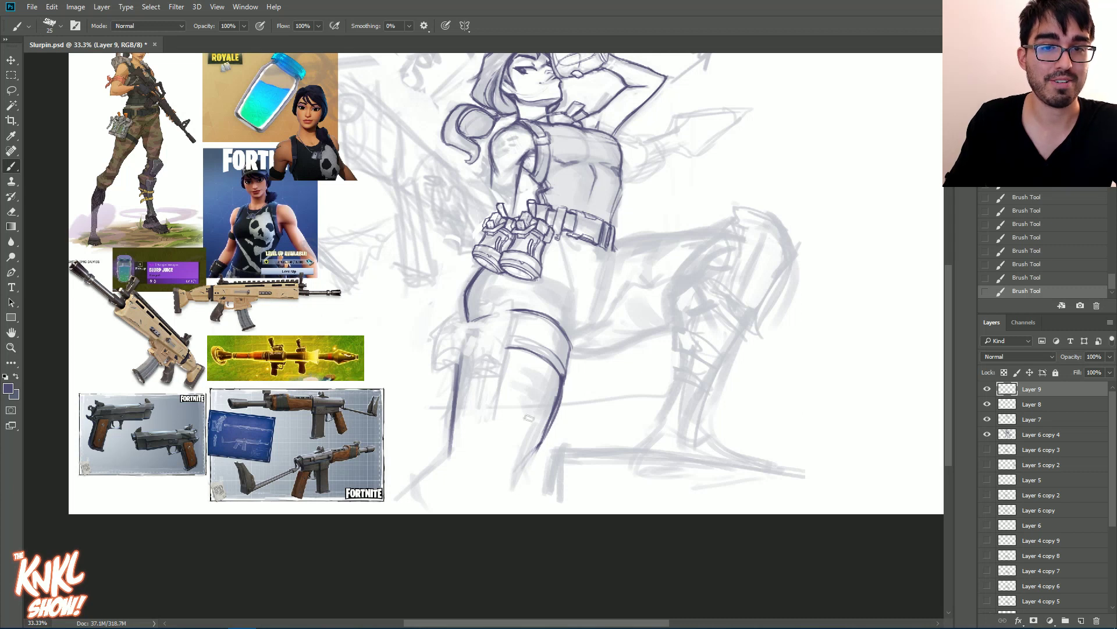
# Step: Thicken the inner leg line at the thigh strap and extend the inner thigh line upward above it
pyautogui.moveTo(567, 370); pyautogui.dragTo(565, 377)
pyautogui.moveTo(568, 360); pyautogui.dragTo(566, 368)
pyautogui.moveTo(571, 347); pyautogui.dragTo(570, 352)
pyautogui.press('[')
pyautogui.moveTo(574, 313); pyautogui.dragTo(573, 337)
pyautogui.press('[')
pyautogui.moveTo(575, 291); pyautogui.dragTo(572, 332)
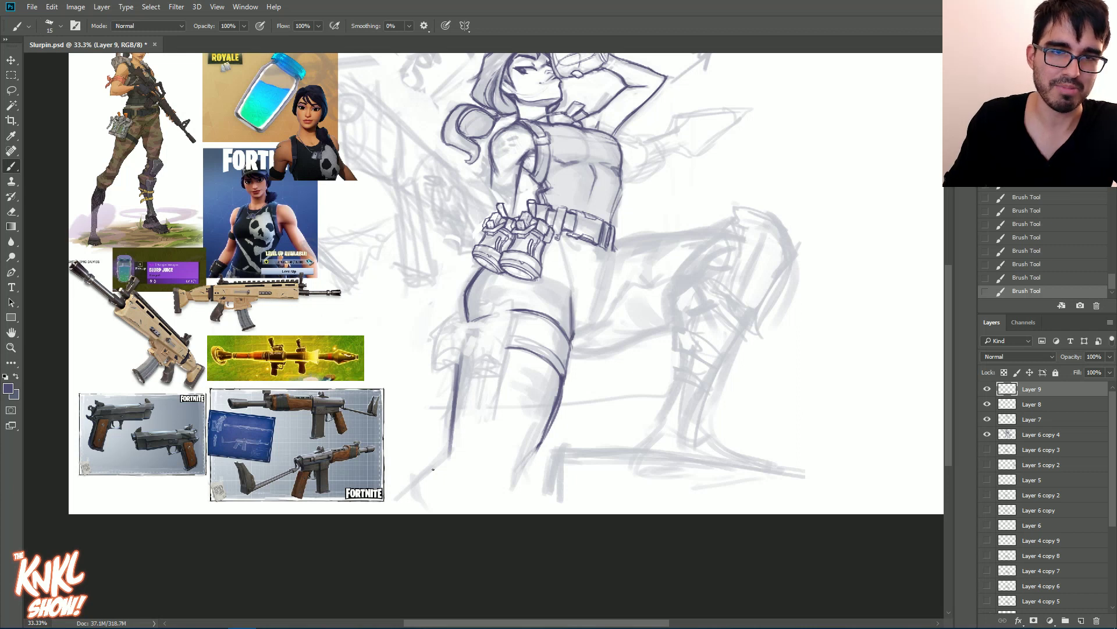
# Step: Draw both sides of the standing leg's lower part down to the canvas edge and erase the stray ends
pyautogui.moveTo(451, 447); pyautogui.dragTo(418, 487)
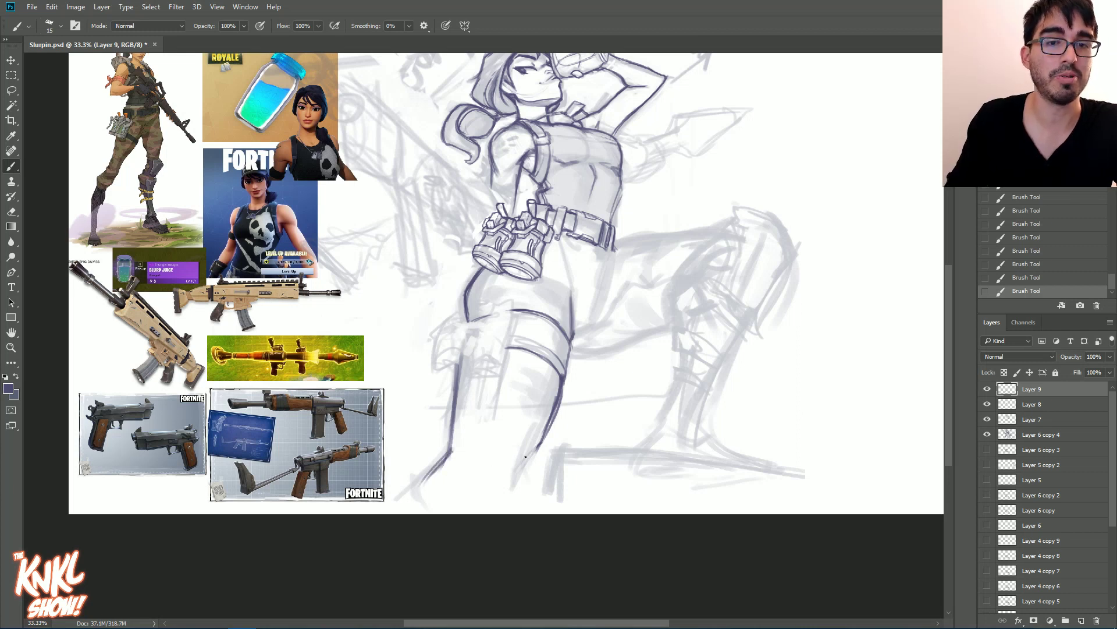
pyautogui.moveTo(537, 446); pyautogui.dragTo(513, 501)
pyautogui.moveTo(535, 448); pyautogui.dragTo(515, 510)
pyautogui.moveTo(538, 489); pyautogui.dragTo(510, 512)
pyautogui.moveTo(436, 466); pyautogui.dragTo(414, 493)
pyautogui.moveTo(420, 485); pyautogui.dragTo(414, 505)
pyautogui.moveTo(421, 487); pyautogui.dragTo(412, 515)
pyautogui.moveTo(444, 456); pyautogui.dragTo(422, 486)
pyautogui.moveTo(453, 439)
pyautogui.mouseDown()
pyautogui.moveTo(431, 470)
pyautogui.moveTo(439, 462)
pyautogui.mouseUp()
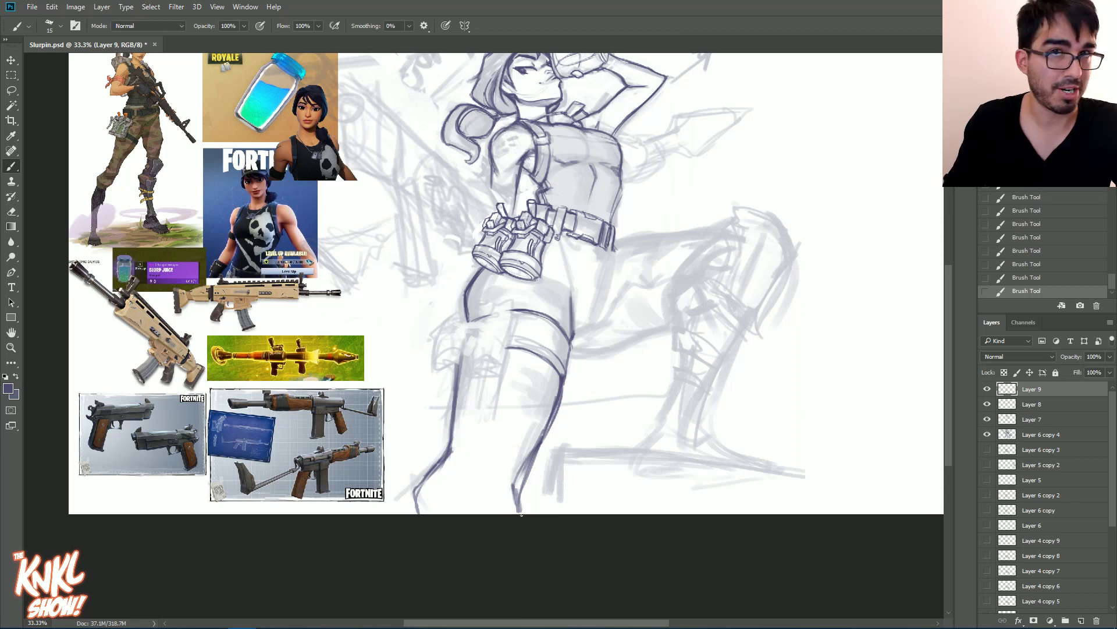
pyautogui.moveTo(514, 490)
pyautogui.mouseDown()
pyautogui.moveTo(529, 431)
pyautogui.moveTo(512, 489)
pyautogui.mouseUp()
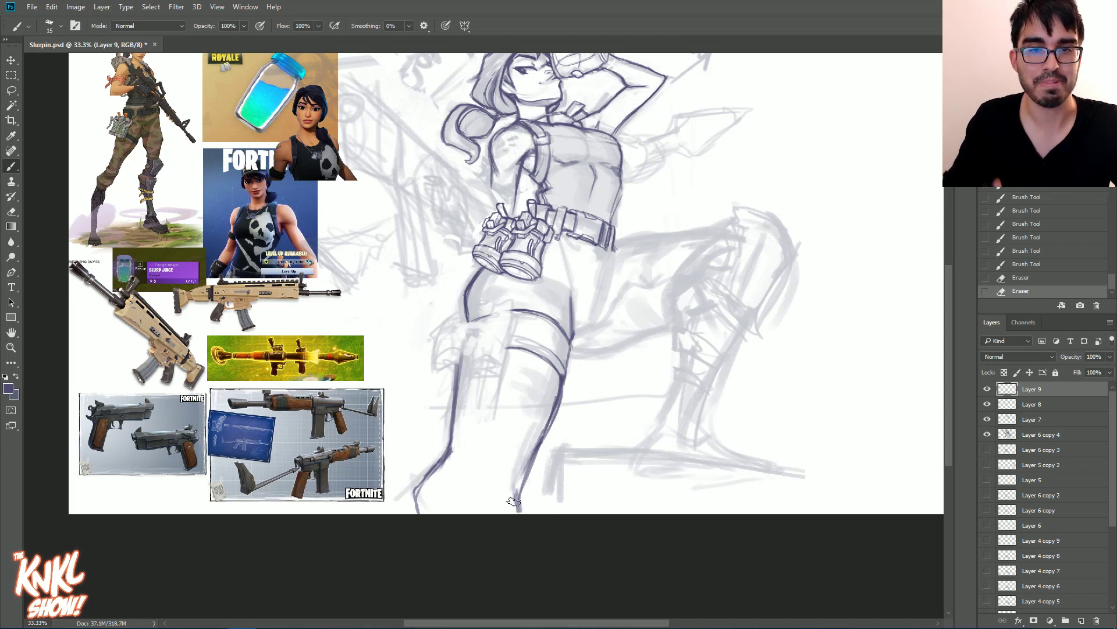
# Step: Refine the standing leg's inner contour and add a second line along its outer side from the calf up to the hip
pyautogui.press('[')
pyautogui.moveTo(545, 416); pyautogui.dragTo(521, 479)
pyautogui.moveTo(417, 498)
pyautogui.mouseDown()
pyautogui.moveTo(412, 512)
pyautogui.moveTo(417, 497)
pyautogui.moveTo(424, 512)
pyautogui.mouseUp()
pyautogui.press(']')
pyautogui.moveTo(438, 473); pyautogui.dragTo(426, 489)
pyautogui.moveTo(444, 470)
pyautogui.mouseDown()
pyautogui.moveTo(426, 490)
pyautogui.moveTo(461, 432)
pyautogui.mouseUp()
pyautogui.moveTo(458, 452); pyautogui.dragTo(466, 373)
pyautogui.press('[')
pyautogui.moveTo(480, 289)
pyautogui.mouseDown()
pyautogui.moveTo(473, 317)
pyautogui.moveTo(490, 273)
pyautogui.mouseUp()
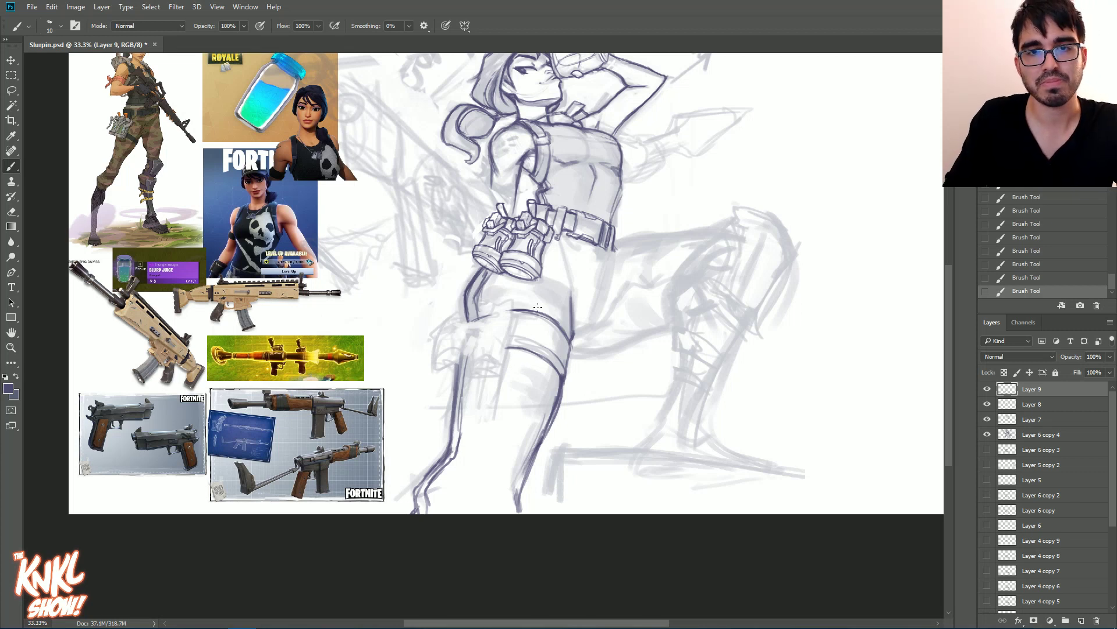
# Step: Draw the trouser crease running from the belt down to the top of the standing leg's inner thigh
pyautogui.press(']')
pyautogui.moveTo(568, 304); pyautogui.dragTo(564, 251)
pyautogui.press('[')
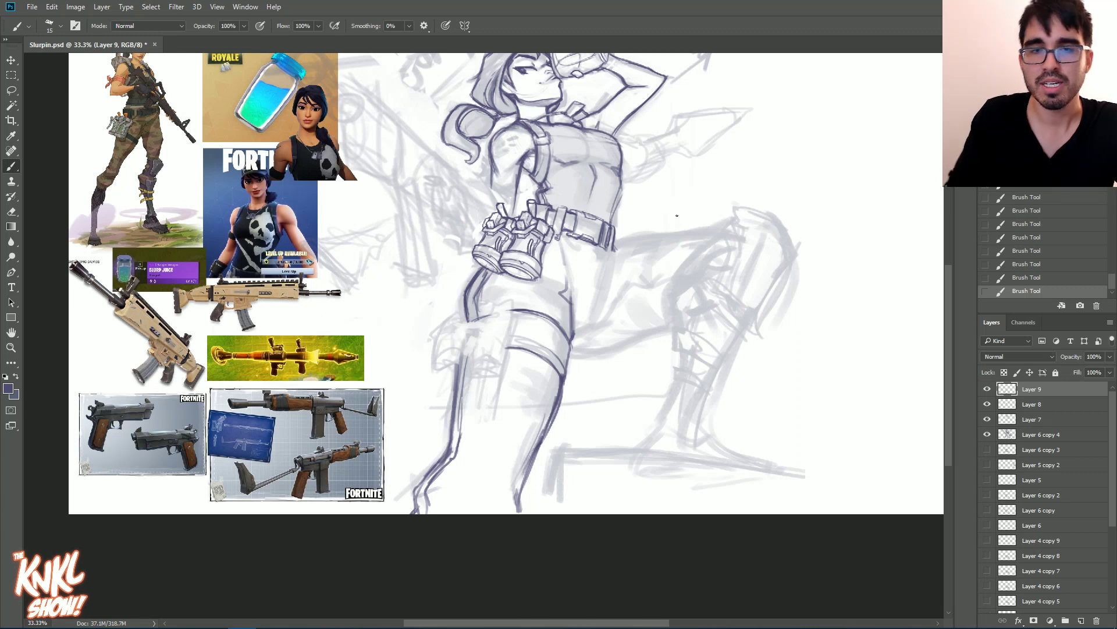
# Step: Draw the raised thigh's upper and lower contours from the hip to the knee, and save the document
pyautogui.moveTo(613, 251)
pyautogui.mouseDown()
pyautogui.moveTo(656, 233)
pyautogui.moveTo(613, 250)
pyautogui.moveTo(739, 215)
pyautogui.mouseUp()
pyautogui.press(']')
pyautogui.moveTo(566, 356)
pyautogui.mouseDown()
pyautogui.moveTo(605, 359)
pyautogui.moveTo(567, 356)
pyautogui.moveTo(622, 368)
pyautogui.moveTo(600, 361)
pyautogui.moveTo(653, 334)
pyautogui.moveTo(596, 359)
pyautogui.moveTo(661, 333)
pyautogui.mouseUp()
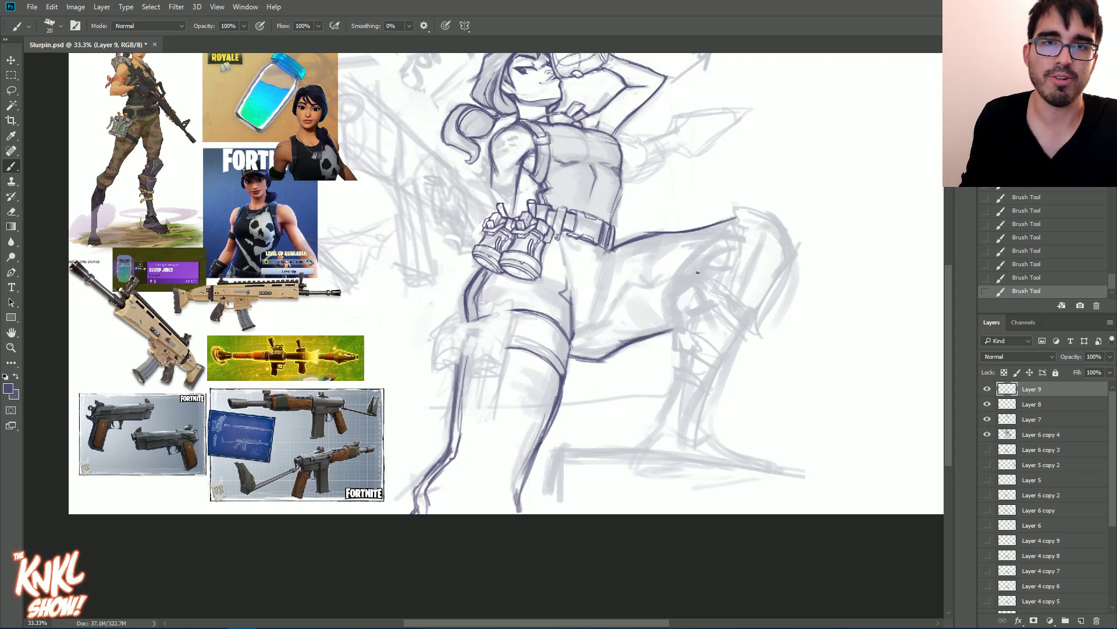
pyautogui.hotkey('ctrl', 's')
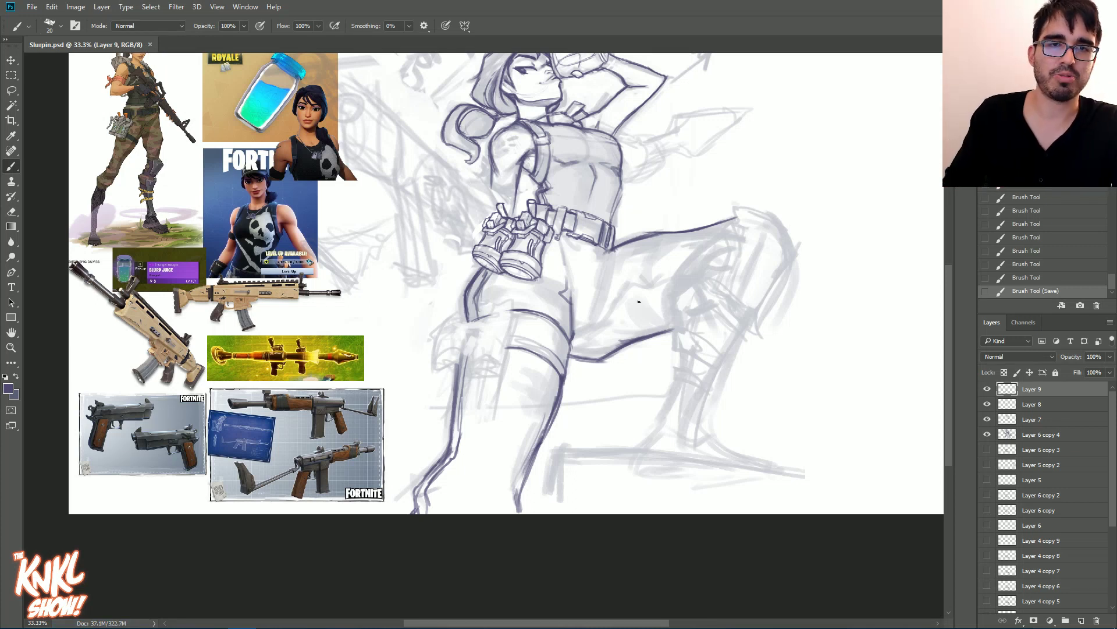
# Step: Erase stray marks around the waist and redraw the torso's side line just above the belt
pyautogui.press(']')
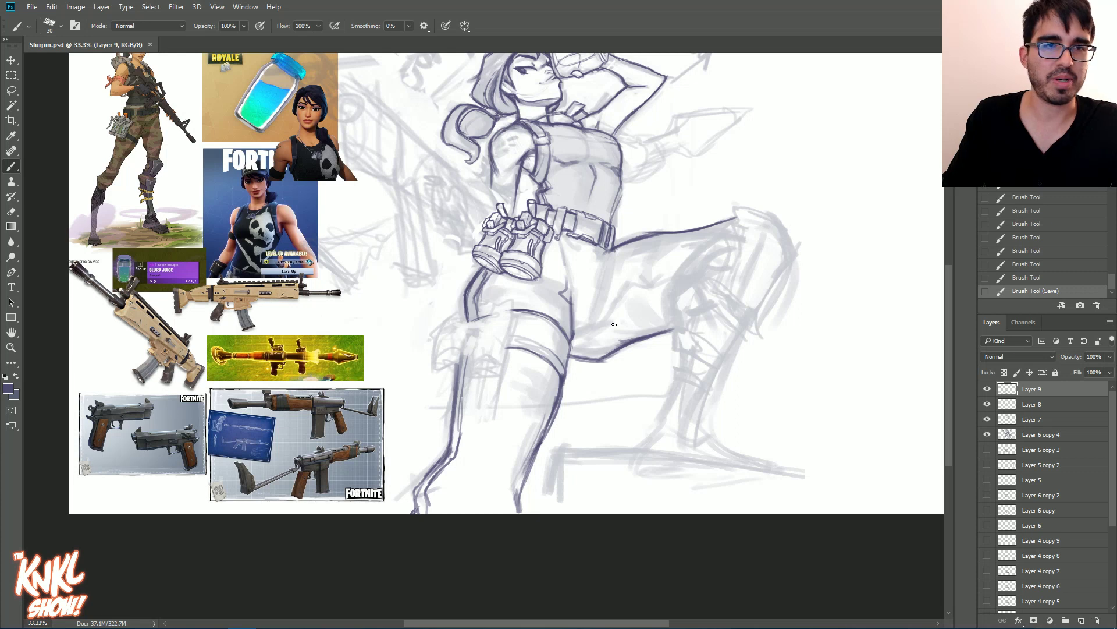
pyautogui.moveTo(524, 262); pyautogui.dragTo(479, 325)
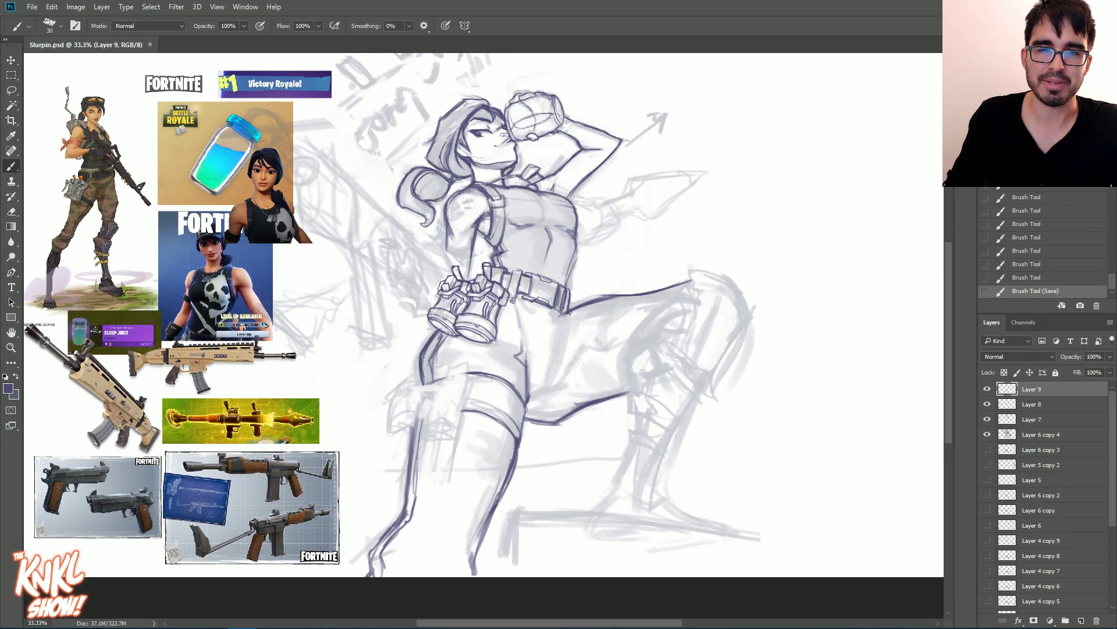
pyautogui.press('[')
pyautogui.press('[')
pyautogui.press('[')
pyautogui.moveTo(573, 274); pyautogui.dragTo(572, 286)
pyautogui.moveTo(570, 277); pyautogui.dragTo(570, 284)
pyautogui.moveTo(576, 252)
pyautogui.mouseDown()
pyautogui.moveTo(571, 277)
pyautogui.moveTo(574, 258)
pyautogui.moveTo(560, 274)
pyautogui.moveTo(584, 249)
pyautogui.mouseUp()
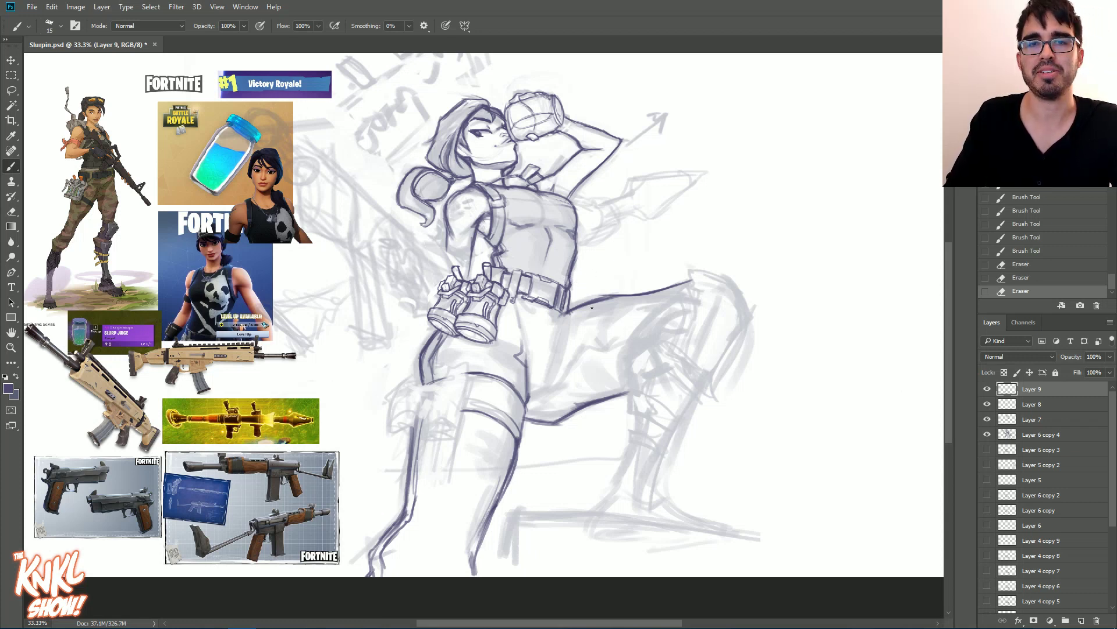
pyautogui.press(']')
pyautogui.moveTo(569, 288)
pyautogui.mouseDown()
pyautogui.moveTo(567, 302)
pyautogui.moveTo(576, 252)
pyautogui.mouseUp()
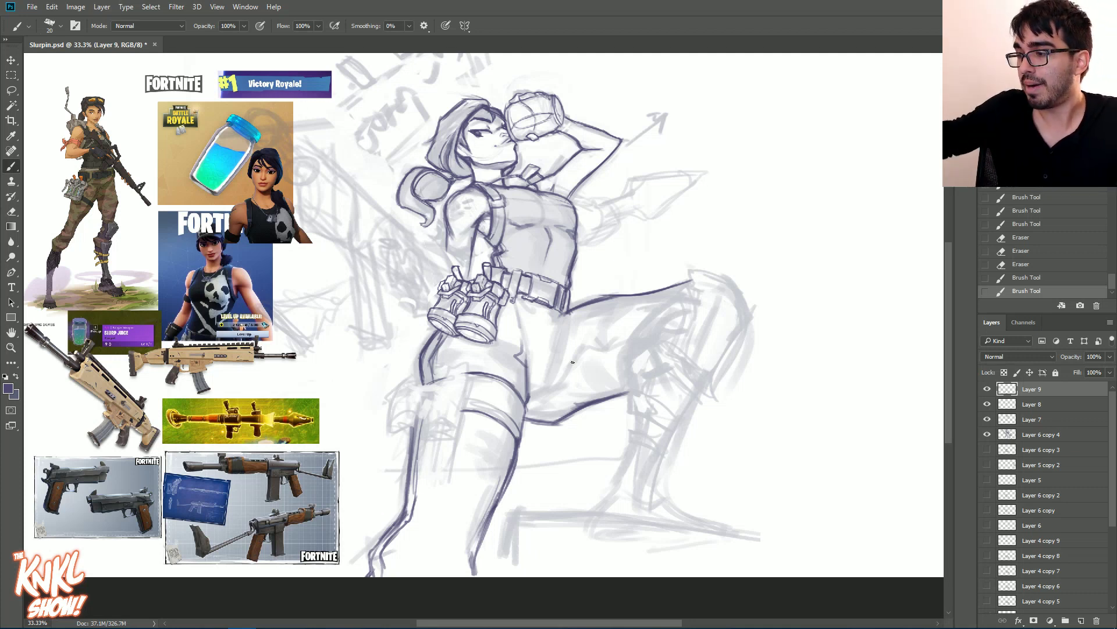
# Step: Touch up the crotch and raised-thigh fold lines, erase near the hip, and check Layer 9 by toggling its visibility
pyautogui.moveTo(529, 396); pyautogui.dragTo(526, 405)
pyautogui.moveTo(528, 367)
pyautogui.mouseDown()
pyautogui.moveTo(528, 400)
pyautogui.moveTo(552, 391)
pyautogui.mouseUp()
pyautogui.press(']')
pyautogui.press('[')
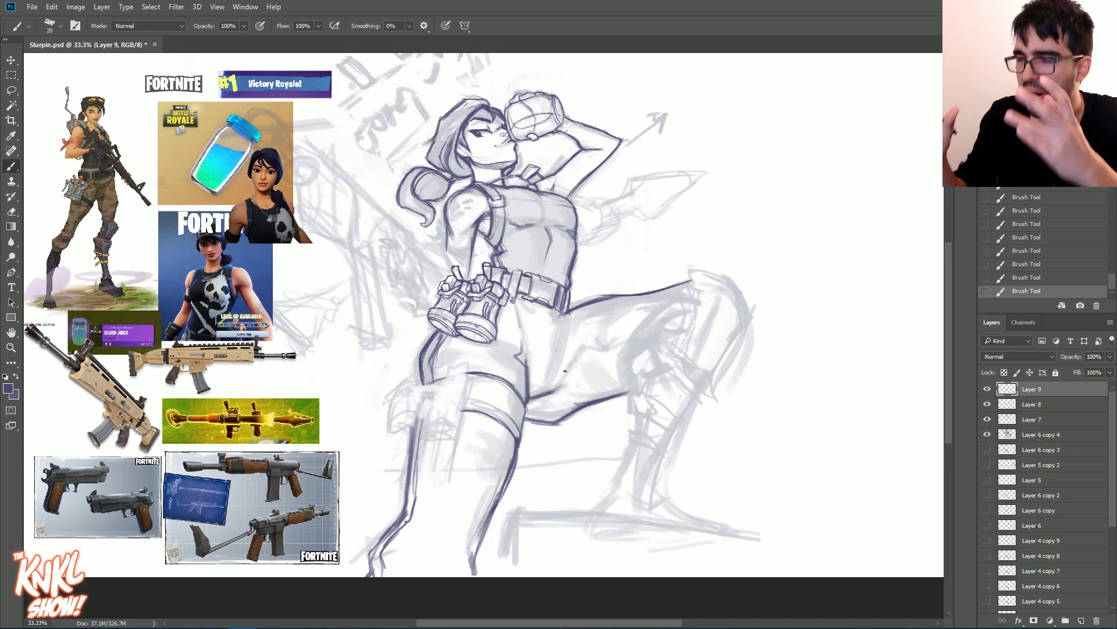
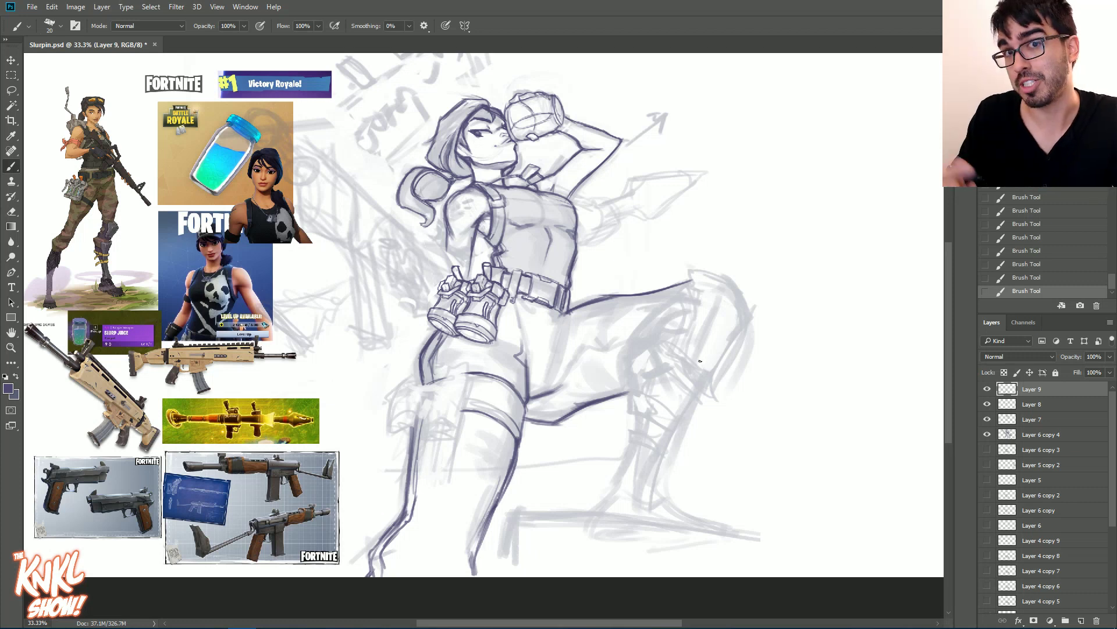
pyautogui.moveTo(560, 320); pyautogui.dragTo(581, 335)
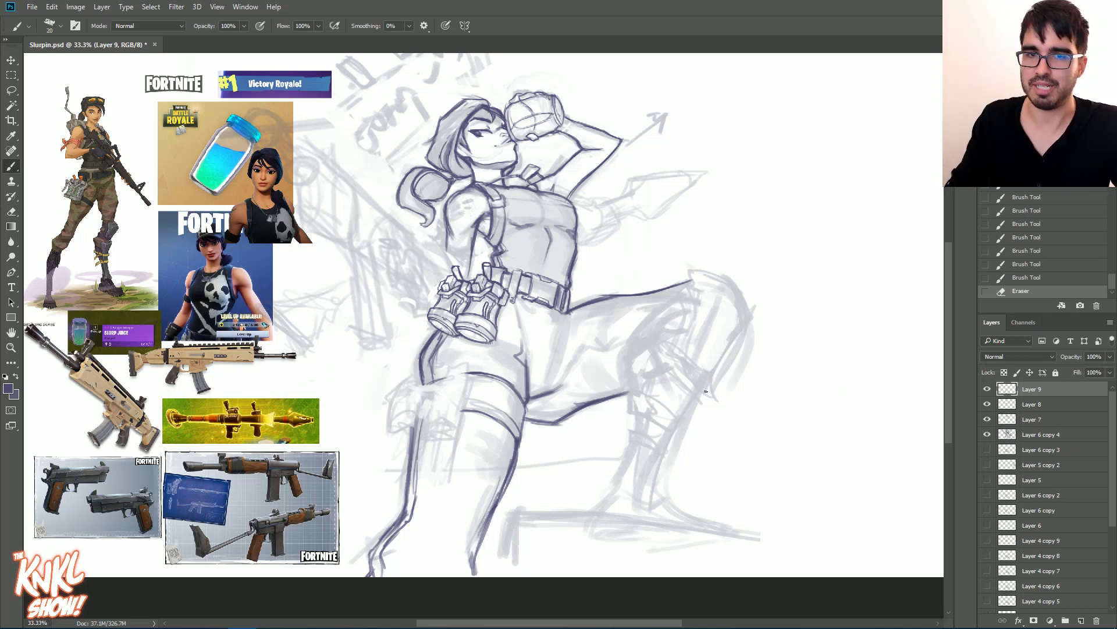
pyautogui.click(987, 389)
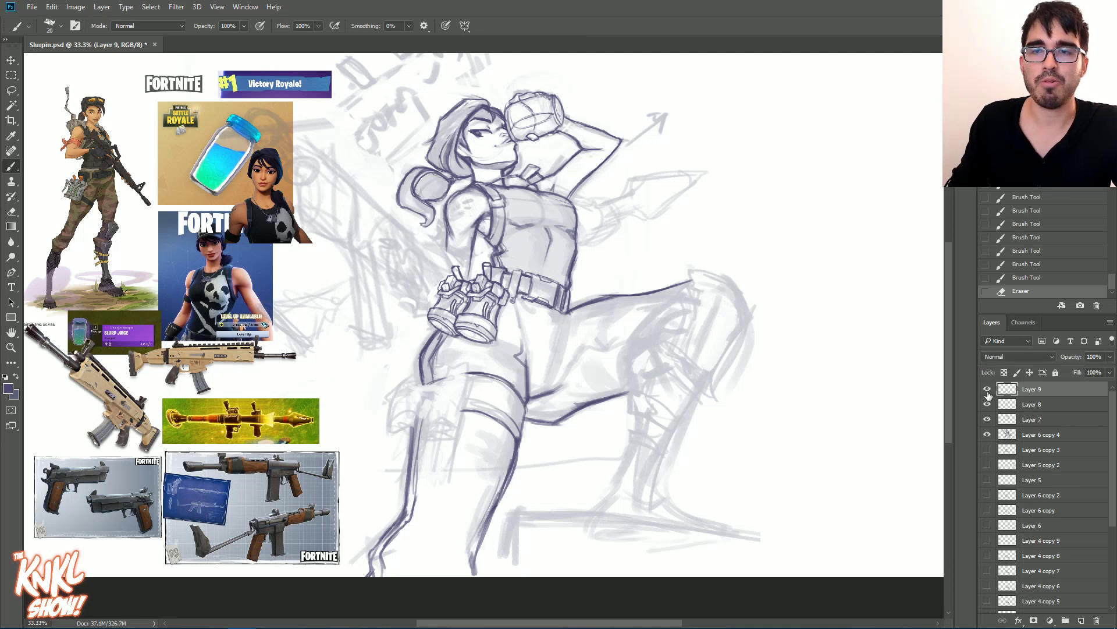
pyautogui.click(988, 390)
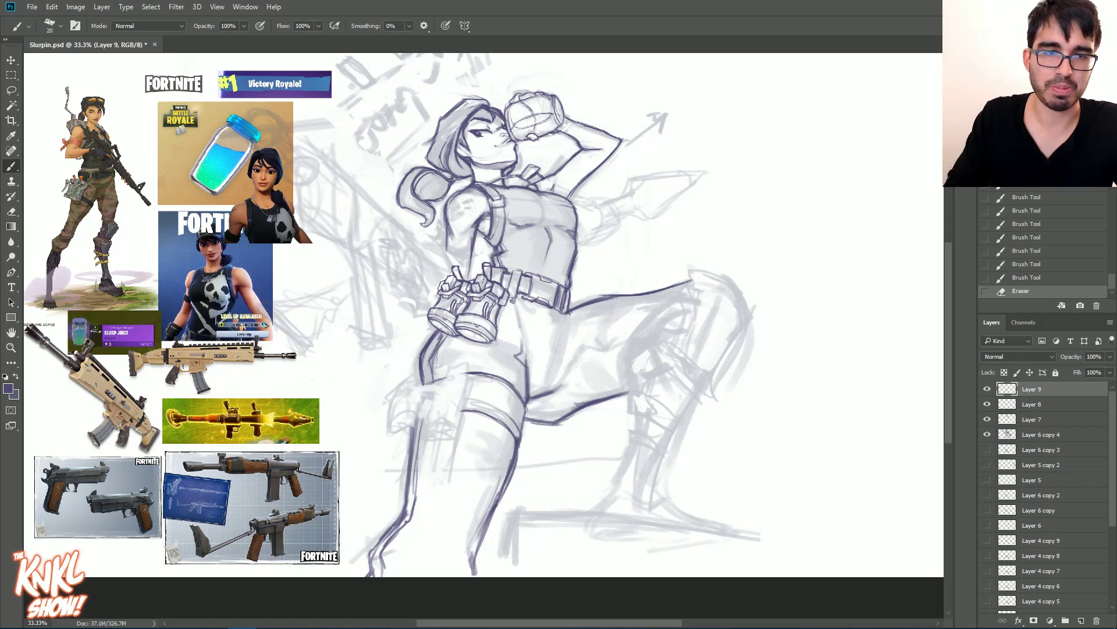
# Step: Set the foreground color to bright red and add a new layer above Layer 9 for annotations
pyautogui.click(8, 389)
pyautogui.click(458, 317)
pyautogui.click(436, 316)
pyautogui.click(531, 307)
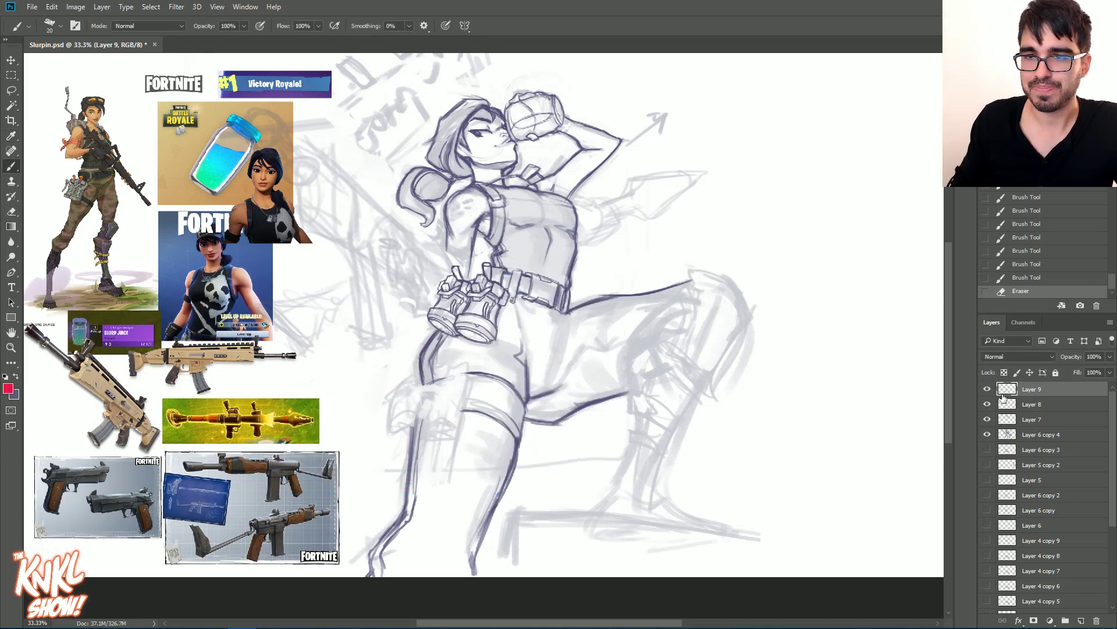
pyautogui.hotkey('ctrl', 'shift', 'n')
pyautogui.press('Return')
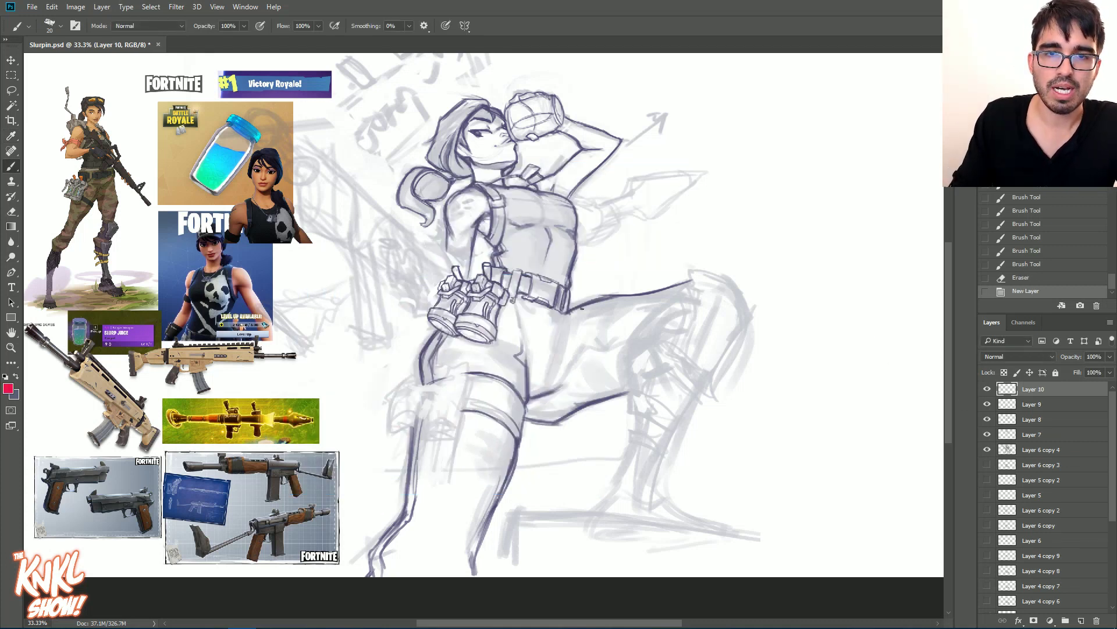
# Step: Trace the standing leg's outer and inner contours in red and mark the crease at the inner thigh
pyautogui.moveTo(525, 365); pyautogui.dragTo(517, 343)
pyautogui.press(']')
pyautogui.moveTo(436, 336); pyautogui.dragTo(423, 381)
pyautogui.moveTo(422, 423); pyautogui.dragTo(410, 477)
pyautogui.moveTo(429, 352); pyautogui.dragTo(403, 513)
pyautogui.moveTo(523, 332); pyautogui.dragTo(487, 531)
# Step: Try a red arrow running from the belt down the middle of the standing leg
pyautogui.press('[')
pyautogui.moveTo(514, 298)
pyautogui.mouseDown()
pyautogui.moveTo(548, 307)
pyautogui.moveTo(523, 346)
pyautogui.moveTo(509, 337)
pyautogui.moveTo(466, 500)
pyautogui.mouseUp()
pyautogui.moveTo(466, 447)
pyautogui.mouseDown()
pyautogui.moveTo(461, 499)
pyautogui.moveTo(489, 466)
pyautogui.mouseUp()
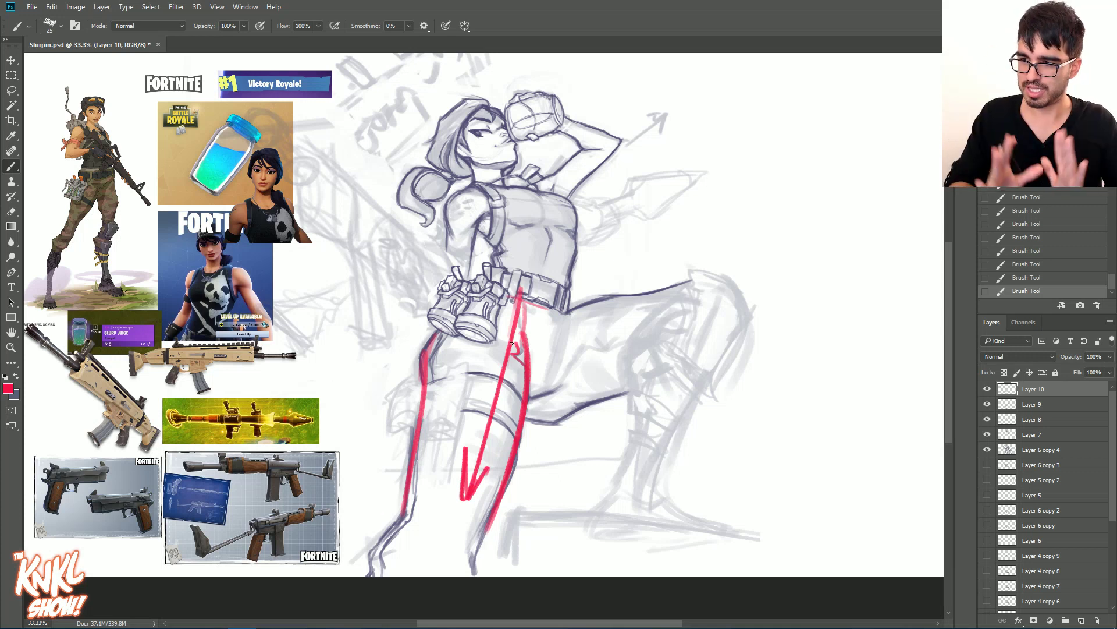
pyautogui.click(1027, 251)
pyautogui.click(1023, 225)
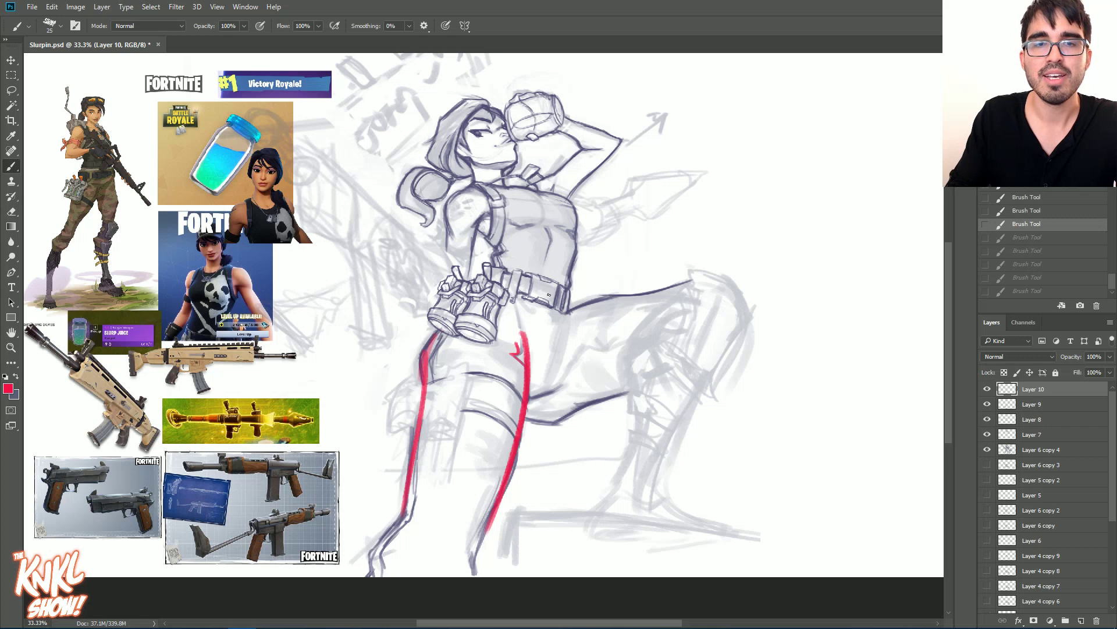
# Step: Circle the point where the belt meets the raised thigh in red, with an arrow toward it and short fold lines
pyautogui.moveTo(612, 246); pyautogui.dragTo(581, 289)
pyautogui.moveTo(581, 278)
pyautogui.mouseDown()
pyautogui.moveTo(590, 285)
pyautogui.moveTo(573, 317)
pyautogui.moveTo(576, 300)
pyautogui.moveTo(596, 295)
pyautogui.mouseUp()
pyautogui.moveTo(565, 295); pyautogui.dragTo(569, 284)
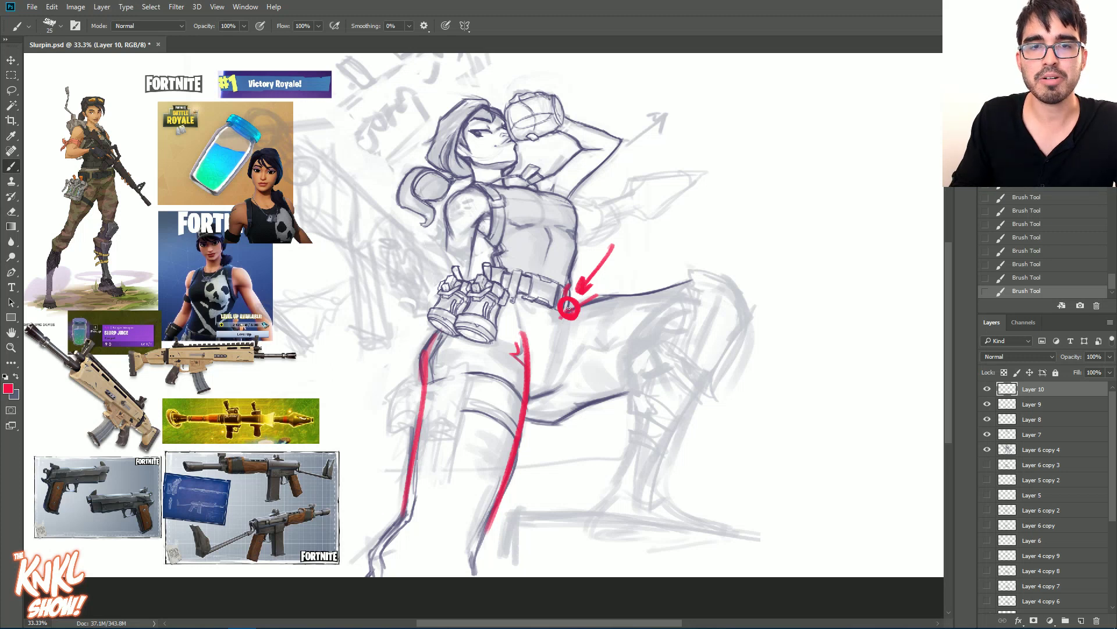
pyautogui.moveTo(572, 319)
pyautogui.mouseDown()
pyautogui.moveTo(551, 355)
pyautogui.moveTo(544, 340)
pyautogui.mouseUp()
pyautogui.press('[')
pyautogui.moveTo(557, 302)
pyautogui.mouseDown()
pyautogui.moveTo(546, 314)
pyautogui.moveTo(560, 334)
pyautogui.moveTo(580, 314)
pyautogui.mouseUp()
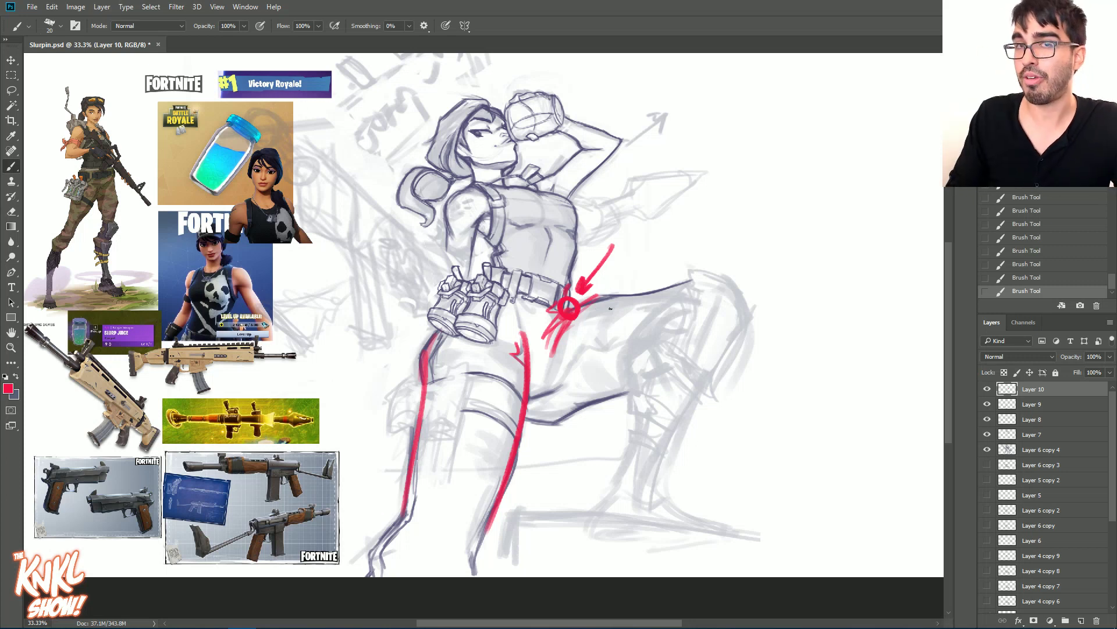
# Step: Sketch red diagonal lines across the raised thigh, from its underside near the standing leg toward the top of the knee
pyautogui.moveTo(540, 341)
pyautogui.mouseDown()
pyautogui.moveTo(544, 312)
pyautogui.moveTo(549, 357)
pyautogui.mouseUp()
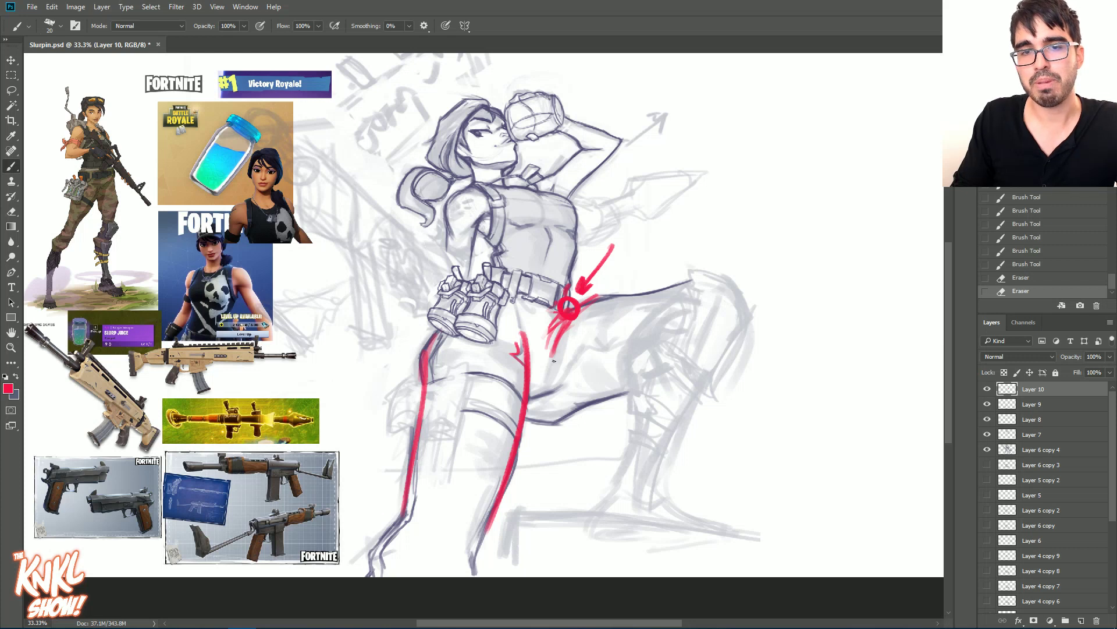
pyautogui.moveTo(539, 398); pyautogui.dragTo(567, 366)
pyautogui.moveTo(539, 398); pyautogui.dragTo(588, 343)
pyautogui.moveTo(544, 394)
pyautogui.mouseDown()
pyautogui.moveTo(625, 295)
pyautogui.moveTo(553, 378)
pyautogui.mouseUp()
pyautogui.moveTo(649, 278); pyautogui.dragTo(549, 389)
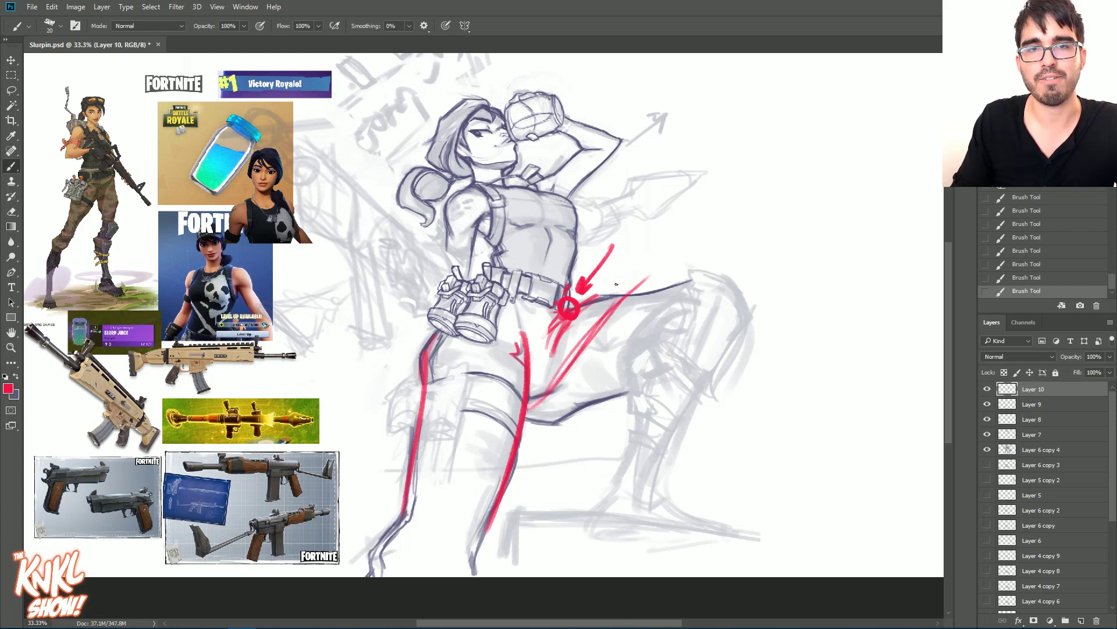
pyautogui.moveTo(538, 405)
pyautogui.mouseDown()
pyautogui.moveTo(553, 408)
pyautogui.moveTo(541, 403)
pyautogui.moveTo(577, 379)
pyautogui.moveTo(612, 320)
pyautogui.moveTo(677, 276)
pyautogui.mouseUp()
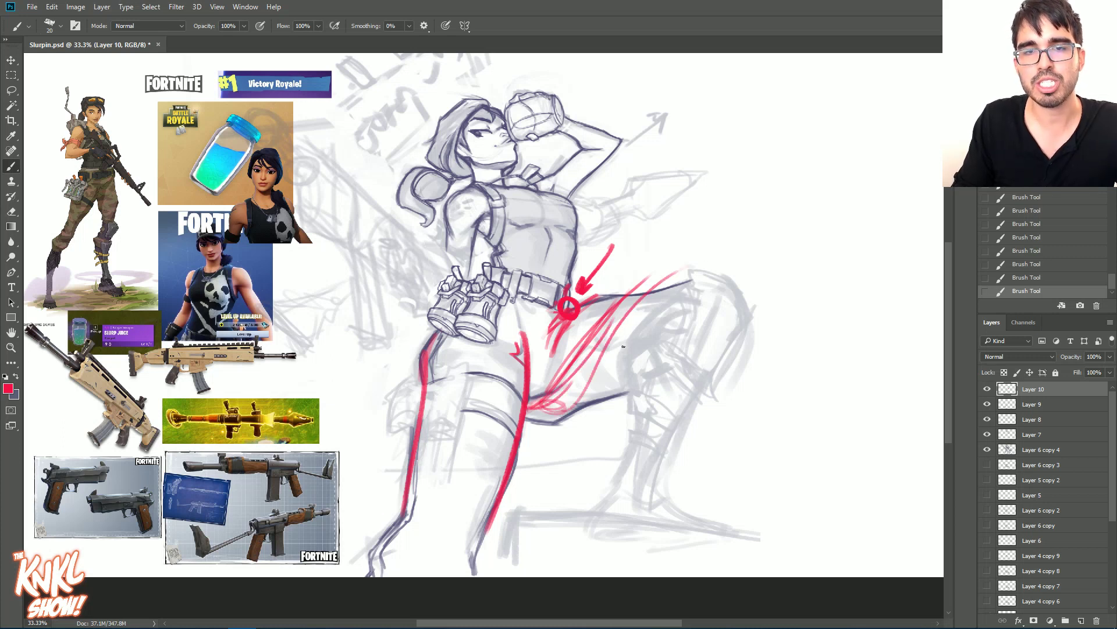
# Step: Circle the raised knee in red, connect it to the thigh's underside with tapering lines, and add an upward arrow beneath the thigh
pyautogui.click(999, 250)
pyautogui.moveTo(560, 403); pyautogui.dragTo(660, 291)
pyautogui.moveTo(585, 409); pyautogui.dragTo(670, 309)
pyautogui.moveTo(595, 329)
pyautogui.mouseDown()
pyautogui.moveTo(669, 282)
pyautogui.moveTo(665, 320)
pyautogui.mouseUp()
pyautogui.moveTo(720, 282)
pyautogui.mouseDown()
pyautogui.moveTo(686, 320)
pyautogui.moveTo(715, 315)
pyautogui.mouseUp()
pyautogui.moveTo(623, 301)
pyautogui.mouseDown()
pyautogui.moveTo(707, 279)
pyautogui.moveTo(590, 355)
pyautogui.mouseUp()
pyautogui.moveTo(659, 304); pyautogui.dragTo(603, 354)
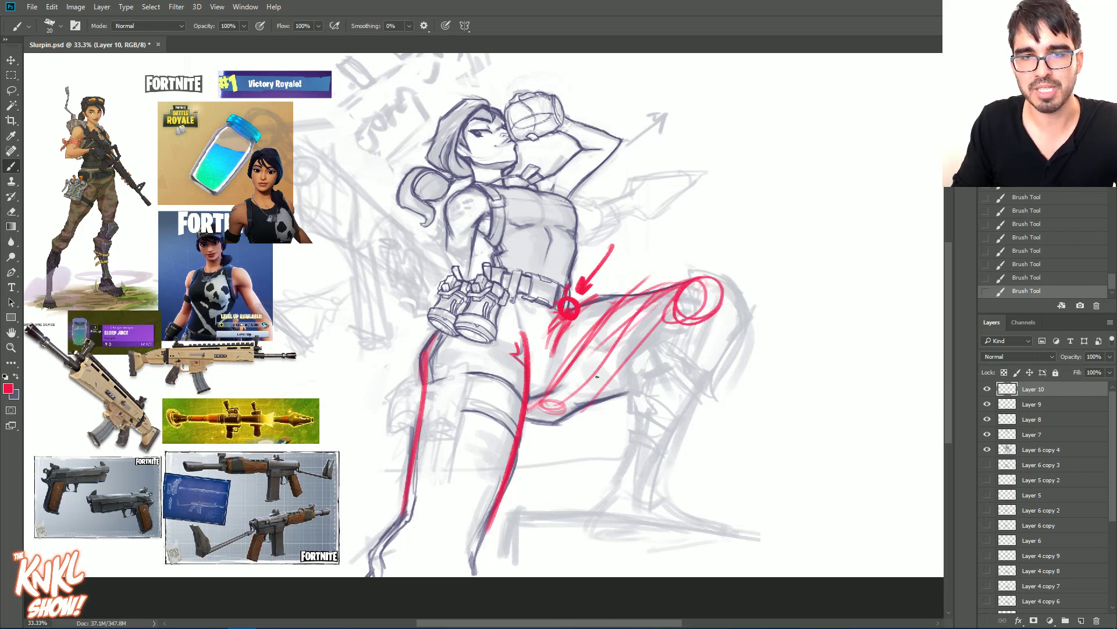
pyautogui.moveTo(571, 460)
pyautogui.mouseDown()
pyautogui.moveTo(571, 428)
pyautogui.moveTo(583, 443)
pyautogui.mouseUp()
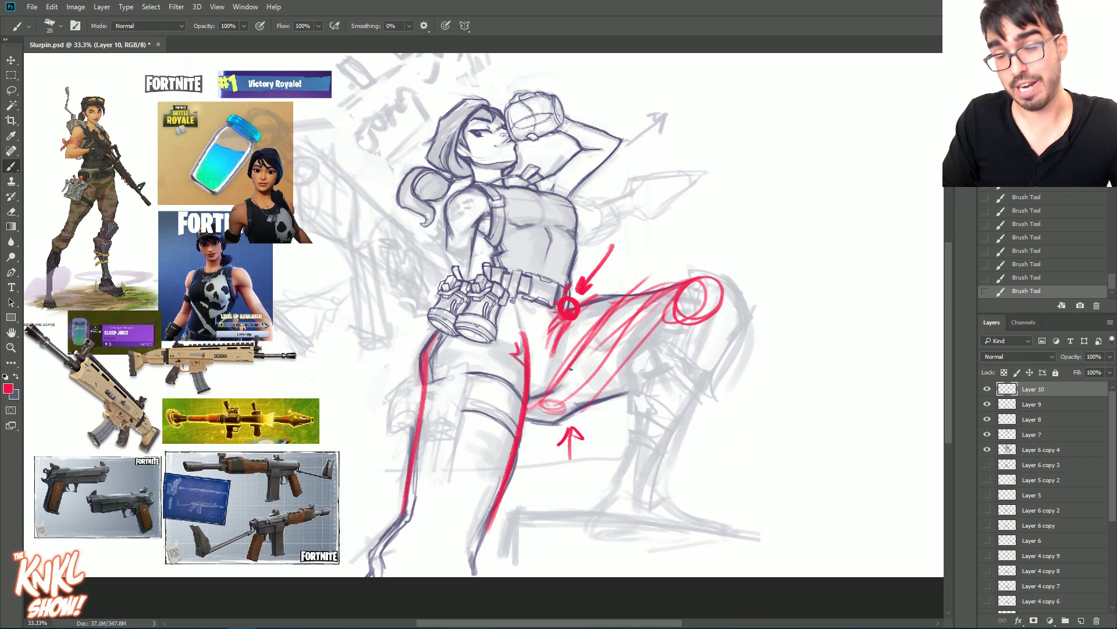
# Step: Erase the diagonal red lines and redraw the raised thigh as a cylinder with a knee ellipse and curved cross-contours
pyautogui.moveTo(594, 367)
pyautogui.mouseDown()
pyautogui.moveTo(626, 332)
pyautogui.moveTo(593, 339)
pyautogui.moveTo(687, 291)
pyautogui.moveTo(605, 373)
pyautogui.mouseUp()
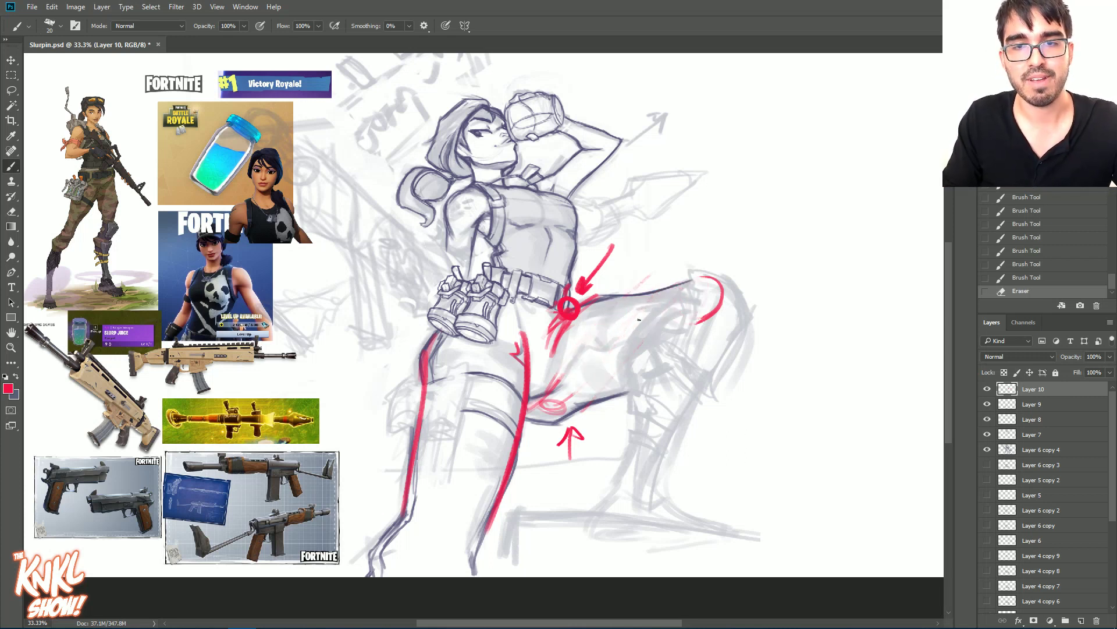
pyautogui.moveTo(696, 282); pyautogui.dragTo(702, 317)
pyautogui.moveTo(600, 399)
pyautogui.mouseDown()
pyautogui.moveTo(681, 370)
pyautogui.moveTo(713, 325)
pyautogui.mouseUp()
pyautogui.moveTo(692, 278)
pyautogui.mouseDown()
pyautogui.moveTo(653, 302)
pyautogui.moveTo(651, 358)
pyautogui.mouseUp()
pyautogui.moveTo(646, 287); pyautogui.dragTo(605, 375)
pyautogui.moveTo(605, 302); pyautogui.dragTo(575, 400)
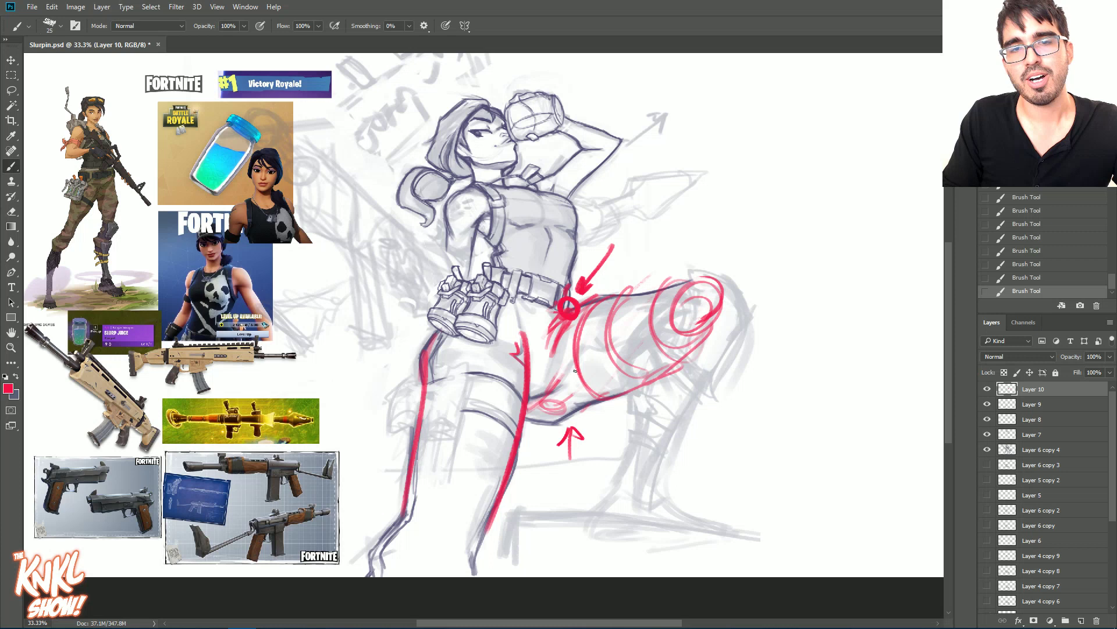
# Step: Enlarge the brush to 30 and paint thick red fold strokes radiating from the hip across the upper raised thigh
pyautogui.moveTo(576, 334); pyautogui.dragTo(565, 379)
pyautogui.moveTo(585, 313)
pyautogui.mouseDown()
pyautogui.moveTo(556, 390)
pyautogui.moveTo(567, 378)
pyautogui.mouseUp()
pyautogui.press(']')
pyautogui.press(']')
pyautogui.moveTo(616, 330); pyautogui.dragTo(603, 375)
pyautogui.moveTo(645, 284)
pyautogui.mouseDown()
pyautogui.moveTo(595, 368)
pyautogui.moveTo(624, 298)
pyautogui.mouseUp()
pyautogui.moveTo(584, 342); pyautogui.dragTo(561, 383)
pyautogui.moveTo(626, 312)
pyautogui.mouseDown()
pyautogui.moveTo(574, 376)
pyautogui.moveTo(577, 342)
pyautogui.mouseUp()
pyautogui.moveTo(655, 291); pyautogui.dragTo(583, 337)
pyautogui.moveTo(694, 282); pyautogui.dragTo(593, 313)
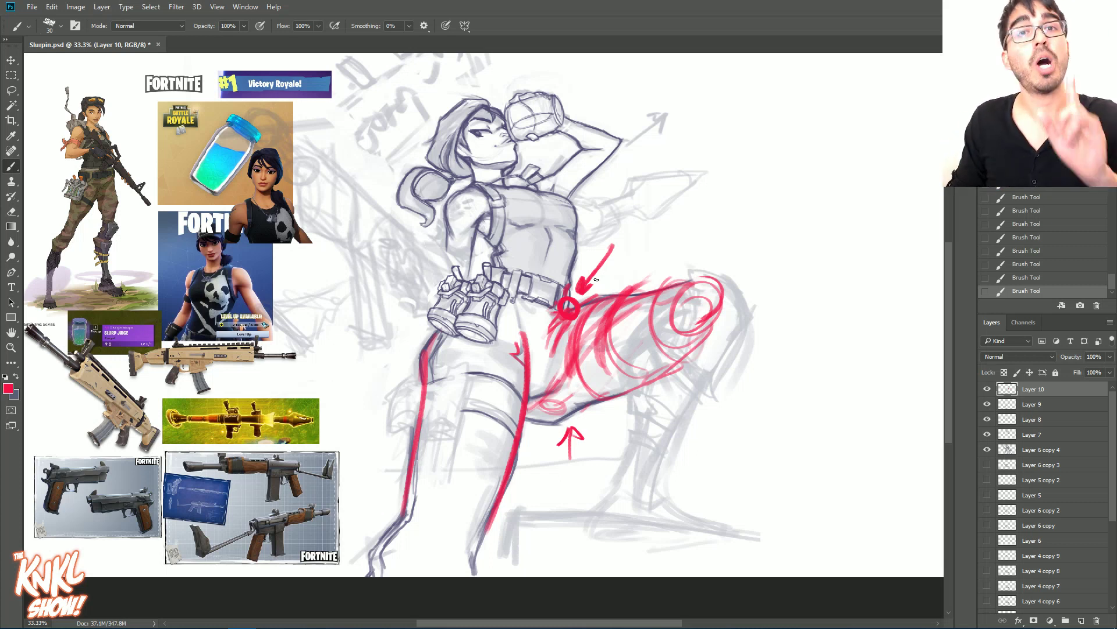
# Step: Hide Layer 10 with the red annotations, select Layer 9 and swap back to the dark blue-gray foreground color
pyautogui.click(987, 389)
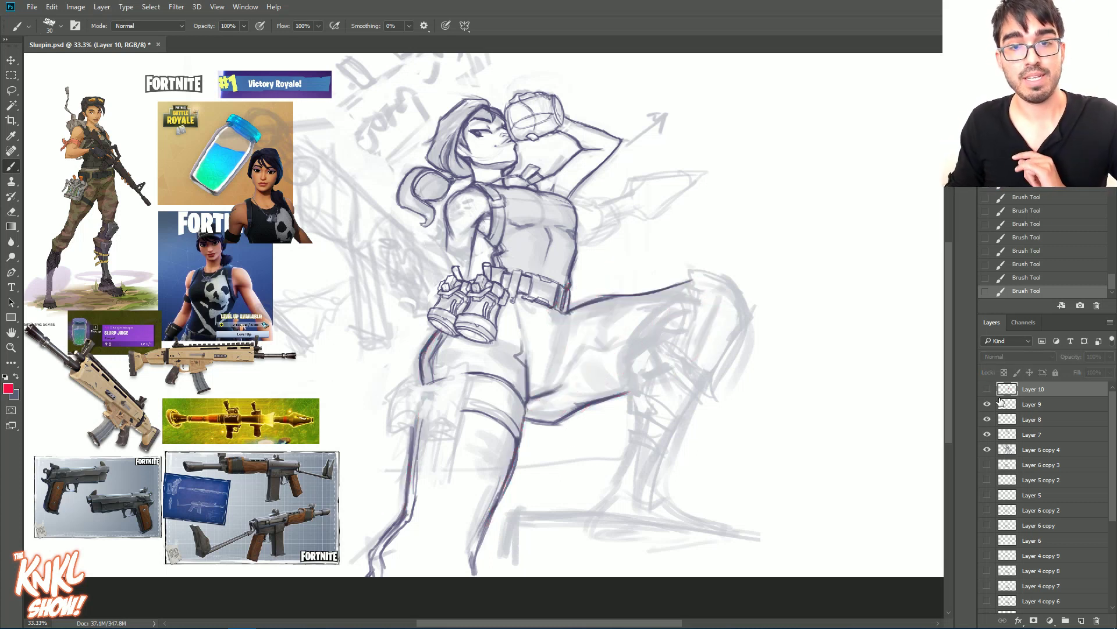
pyautogui.click(1029, 405)
pyautogui.click(16, 377)
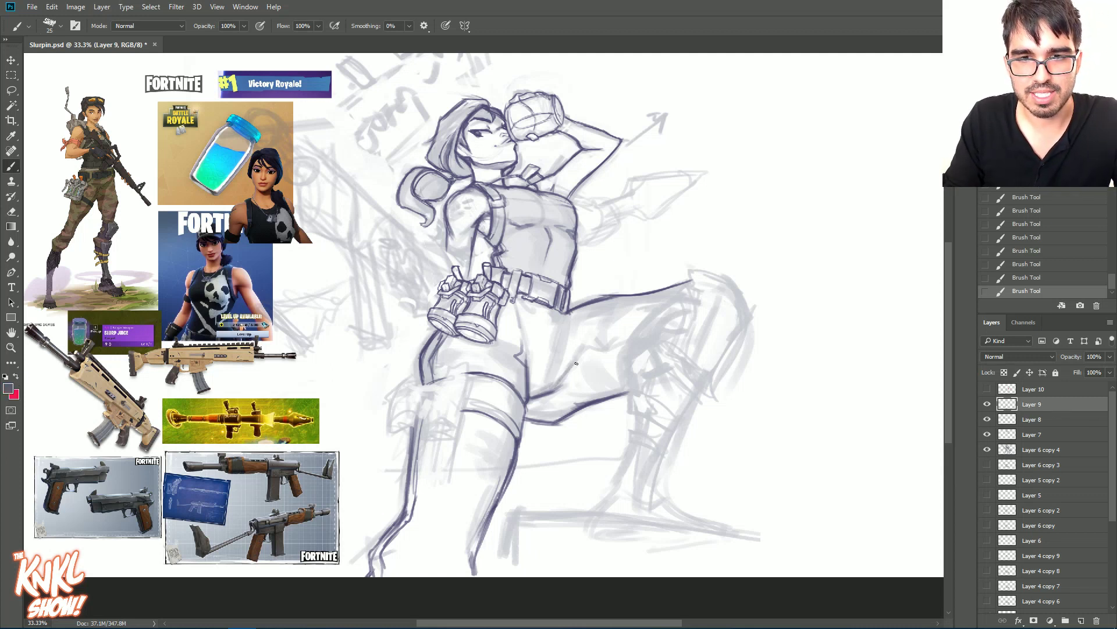
# Step: Draw thin fabric fold lines across the middle of the raised thigh, running up from the crotch toward the knee
pyautogui.press('[')
pyautogui.moveTo(544, 390)
pyautogui.mouseDown()
pyautogui.moveTo(590, 350)
pyautogui.moveTo(641, 331)
pyautogui.mouseUp()
pyautogui.press('[')
pyautogui.moveTo(566, 369)
pyautogui.mouseDown()
pyautogui.moveTo(578, 349)
pyautogui.moveTo(627, 329)
pyautogui.moveTo(602, 342)
pyautogui.mouseUp()
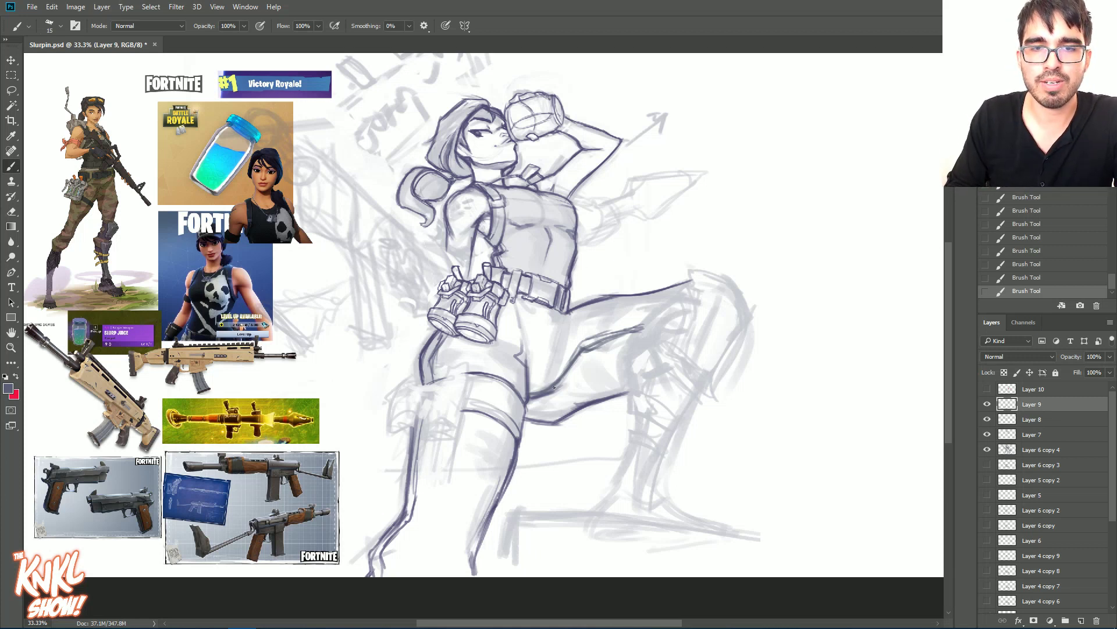
pyautogui.press(']')
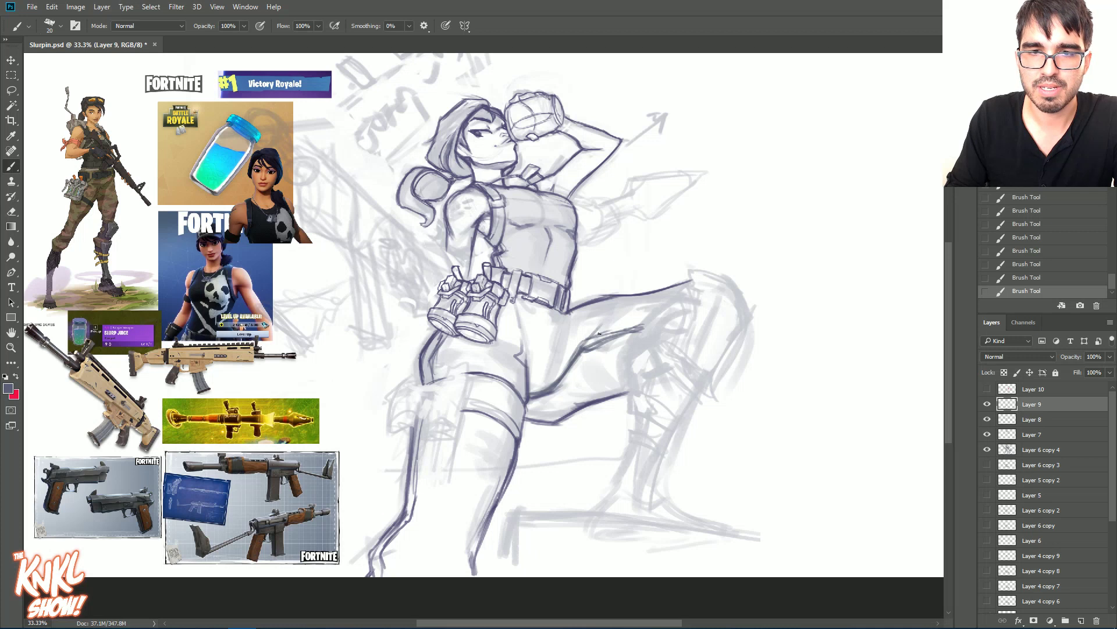
pyautogui.moveTo(597, 323)
pyautogui.mouseDown()
pyautogui.moveTo(591, 371)
pyautogui.moveTo(588, 351)
pyautogui.moveTo(610, 341)
pyautogui.mouseUp()
pyautogui.press(']')
pyautogui.press('[')
pyautogui.moveTo(582, 356)
pyautogui.mouseDown()
pyautogui.moveTo(627, 332)
pyautogui.moveTo(575, 358)
pyautogui.moveTo(625, 326)
pyautogui.moveTo(617, 345)
pyautogui.moveTo(584, 341)
pyautogui.moveTo(569, 367)
pyautogui.moveTo(592, 328)
pyautogui.moveTo(569, 371)
pyautogui.moveTo(615, 305)
pyautogui.moveTo(590, 329)
pyautogui.moveTo(635, 297)
pyautogui.moveTo(588, 337)
pyautogui.moveTo(570, 376)
pyautogui.moveTo(659, 290)
pyautogui.mouseUp()
# Step: Draw the hip crease folds below the belt and down along the inner side of the raised thigh
pyautogui.press(']')
pyautogui.press(']')
pyautogui.press('[')
pyautogui.moveTo(560, 334)
pyautogui.mouseDown()
pyautogui.moveTo(596, 300)
pyautogui.moveTo(555, 321)
pyautogui.moveTo(552, 354)
pyautogui.mouseUp()
pyautogui.press('[')
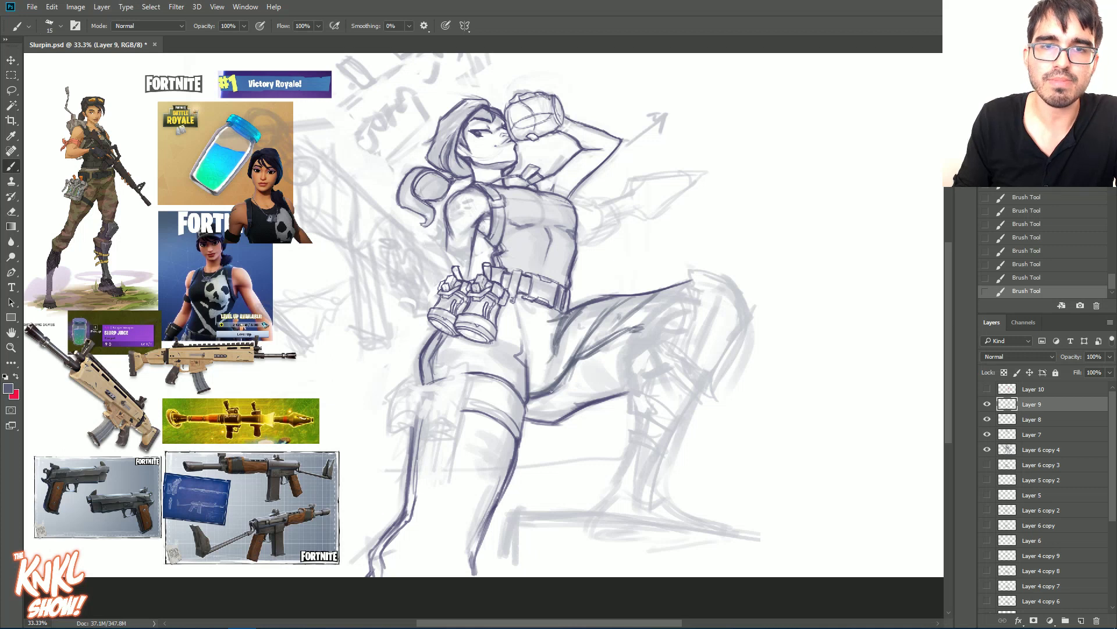
pyautogui.moveTo(554, 315); pyautogui.dragTo(547, 323)
pyautogui.moveTo(554, 361)
pyautogui.mouseDown()
pyautogui.moveTo(567, 351)
pyautogui.moveTo(541, 388)
pyautogui.mouseUp()
# Step: Enlarge the brush to 90 and shade the hip crease and the underside of the raised thigh in gray
pyautogui.press(']')
pyautogui.press(']')
pyautogui.press(']')
pyautogui.press(']')
pyautogui.press(']')
pyautogui.press(']')
pyautogui.press(']')
pyautogui.moveTo(557, 348); pyautogui.dragTo(584, 308)
pyautogui.press(']')
pyautogui.press(']')
pyautogui.press(']')
pyautogui.moveTo(523, 350)
pyautogui.mouseDown()
pyautogui.moveTo(520, 384)
pyautogui.moveTo(553, 379)
pyautogui.mouseUp()
pyautogui.moveTo(566, 305); pyautogui.dragTo(572, 320)
pyautogui.press(']')
pyautogui.moveTo(556, 401)
pyautogui.mouseDown()
pyautogui.moveTo(542, 413)
pyautogui.moveTo(543, 394)
pyautogui.mouseUp()
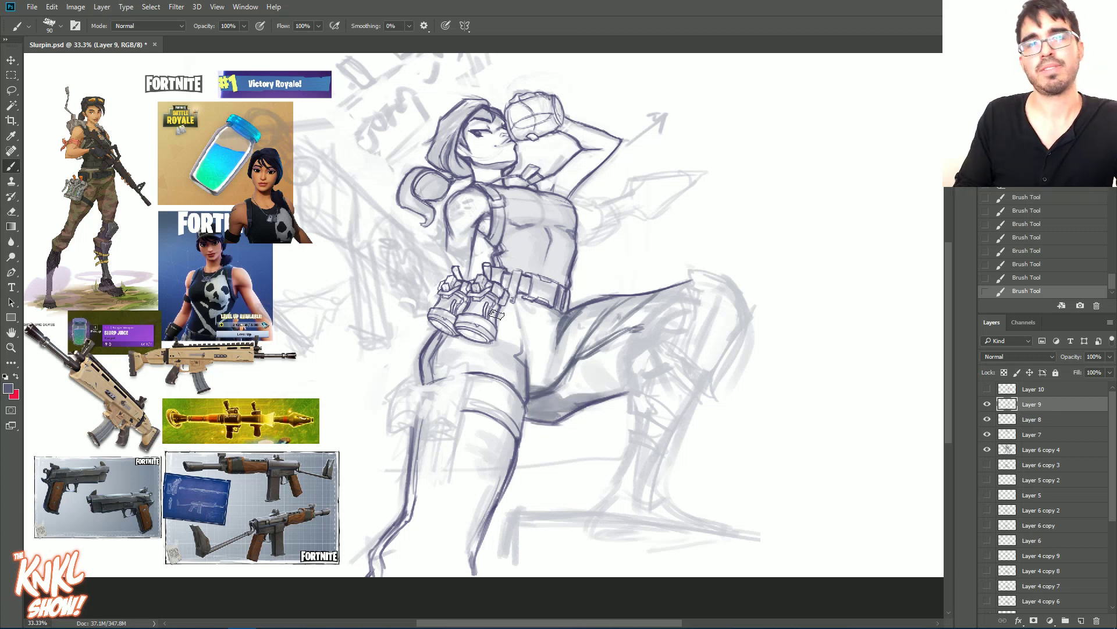
# Step: Add shaded fold strokes through the middle and along the upper side of the raised thigh
pyautogui.moveTo(584, 367); pyautogui.dragTo(606, 348)
pyautogui.moveTo(609, 348)
pyautogui.mouseDown()
pyautogui.moveTo(591, 357)
pyautogui.moveTo(638, 328)
pyautogui.moveTo(608, 339)
pyautogui.mouseUp()
pyautogui.moveTo(611, 339)
pyautogui.mouseDown()
pyautogui.moveTo(653, 323)
pyautogui.moveTo(629, 302)
pyautogui.moveTo(600, 337)
pyautogui.moveTo(603, 310)
pyautogui.moveTo(619, 299)
pyautogui.moveTo(579, 338)
pyautogui.moveTo(602, 302)
pyautogui.moveTo(630, 298)
pyautogui.moveTo(618, 337)
pyautogui.moveTo(619, 300)
pyautogui.moveTo(588, 308)
pyautogui.mouseUp()
pyautogui.press('b')
pyautogui.moveTo(589, 329); pyautogui.dragTo(626, 293)
pyautogui.moveTo(614, 298); pyautogui.dragTo(617, 291)
pyautogui.moveTo(593, 303)
pyautogui.mouseDown()
pyautogui.moveTo(639, 295)
pyautogui.moveTo(615, 305)
pyautogui.moveTo(657, 292)
pyautogui.moveTo(616, 313)
pyautogui.moveTo(654, 295)
pyautogui.mouseUp()
pyautogui.moveTo(605, 341); pyautogui.dragTo(630, 315)
# Step: Reduce the brush size and refine the fold accents on the upper thigh near the knee
pyautogui.press('[')
pyautogui.moveTo(579, 367)
pyautogui.mouseDown()
pyautogui.moveTo(645, 302)
pyautogui.moveTo(577, 368)
pyautogui.mouseUp()
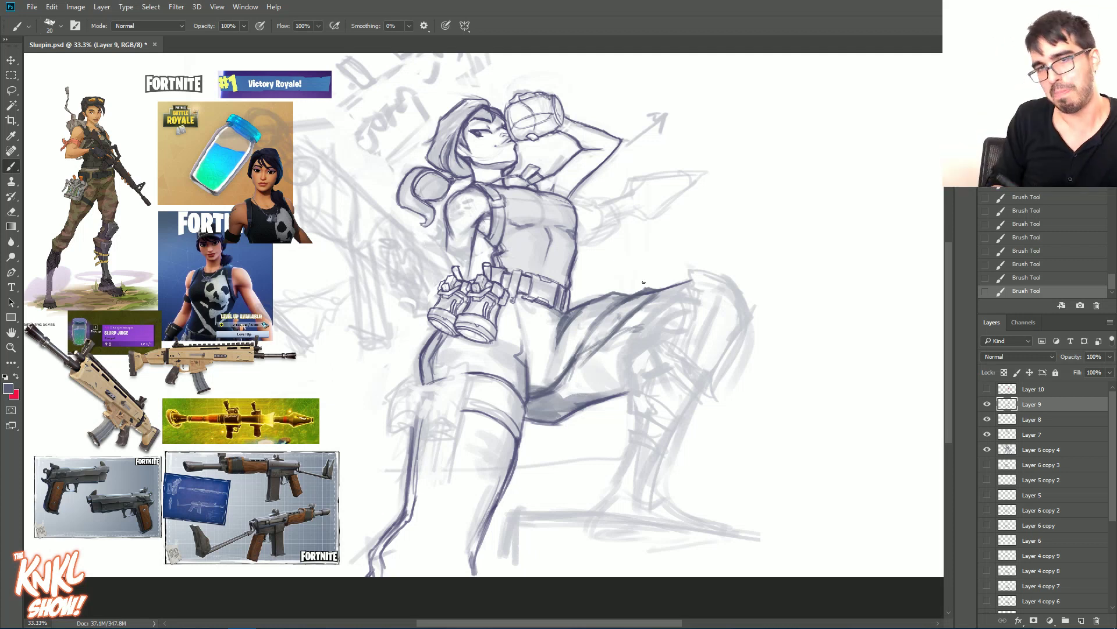
pyautogui.moveTo(638, 301); pyautogui.dragTo(617, 318)
pyautogui.moveTo(635, 306)
pyautogui.mouseDown()
pyautogui.moveTo(615, 320)
pyautogui.moveTo(629, 325)
pyautogui.moveTo(620, 333)
pyautogui.moveTo(633, 302)
pyautogui.mouseUp()
pyautogui.moveTo(632, 304)
pyautogui.mouseDown()
pyautogui.moveTo(599, 351)
pyautogui.moveTo(661, 298)
pyautogui.moveTo(573, 378)
pyautogui.moveTo(666, 295)
pyautogui.moveTo(632, 311)
pyautogui.mouseUp()
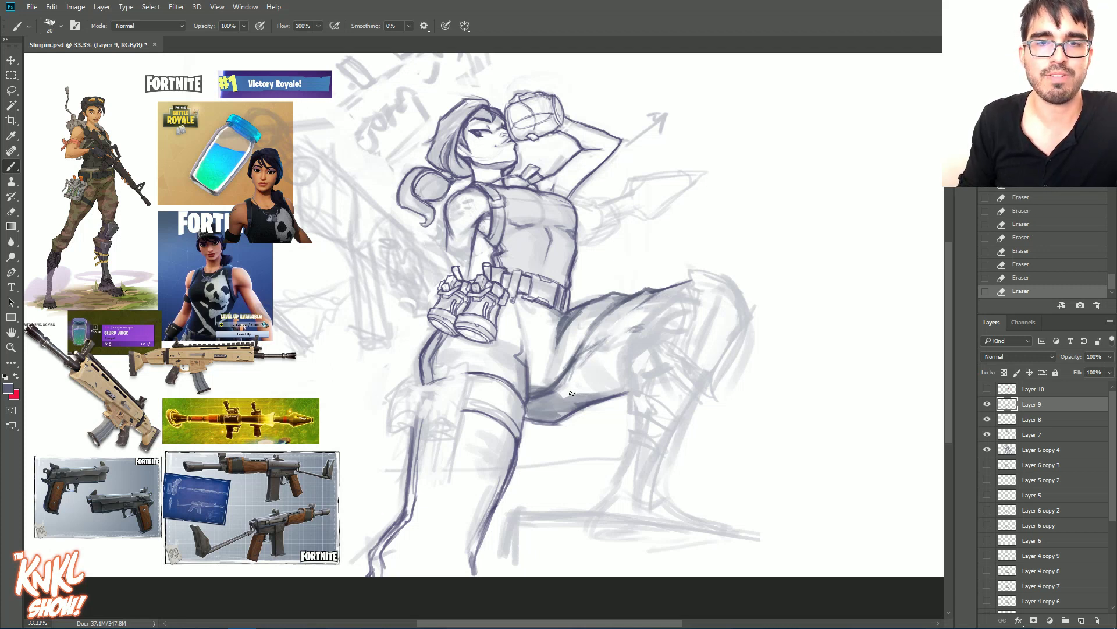
# Step: Clean up the edge of the shadow along the lower fold of the raised thigh with the eraser
pyautogui.moveTo(572, 377); pyautogui.dragTo(591, 362)
pyautogui.moveTo(574, 379); pyautogui.dragTo(589, 364)
pyautogui.moveTo(571, 379); pyautogui.dragTo(594, 361)
pyautogui.moveTo(576, 377); pyautogui.dragTo(596, 357)
pyautogui.moveTo(570, 382)
pyautogui.mouseDown()
pyautogui.moveTo(624, 331)
pyautogui.moveTo(612, 346)
pyautogui.mouseUp()
# Step: Enlarge the brush and extend soft gray shading over the raised thigh's underside toward the back of the knee
pyautogui.press(']')
pyautogui.press(']')
pyautogui.press(']')
pyautogui.moveTo(546, 398)
pyautogui.mouseDown()
pyautogui.moveTo(588, 370)
pyautogui.moveTo(567, 393)
pyautogui.mouseUp()
pyautogui.moveTo(632, 380)
pyautogui.mouseDown()
pyautogui.moveTo(555, 398)
pyautogui.moveTo(629, 390)
pyautogui.moveTo(605, 359)
pyautogui.moveTo(610, 343)
pyautogui.mouseUp()
pyautogui.click(1046, 251)
pyautogui.press(']')
pyautogui.press(']')
pyautogui.moveTo(579, 359)
pyautogui.mouseDown()
pyautogui.moveTo(617, 344)
pyautogui.moveTo(603, 345)
pyautogui.mouseUp()
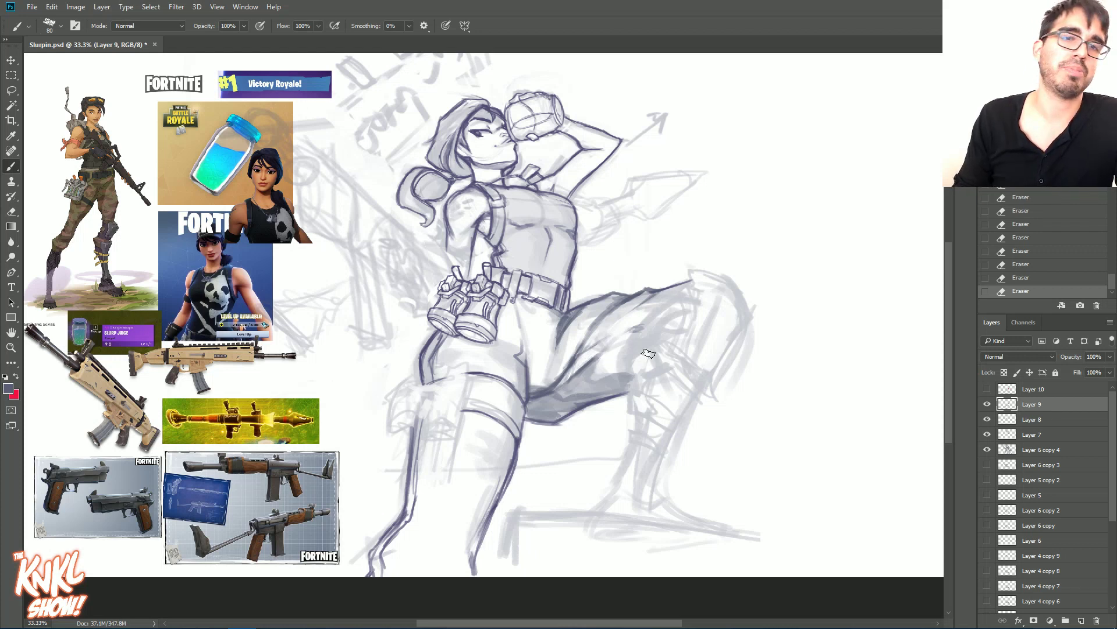
pyautogui.moveTo(625, 376); pyautogui.dragTo(585, 381)
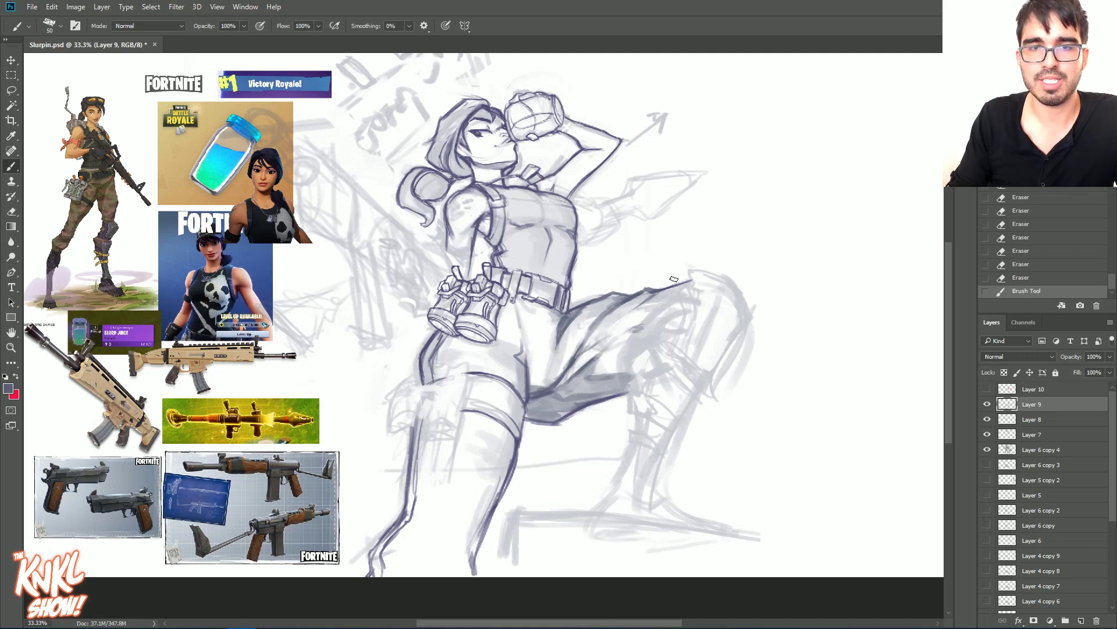
# Step: Compare the latest history states, set the brush size to 60 and touch up the shading at the hip crease
pyautogui.click(1028, 277)
pyautogui.click(1027, 290)
pyautogui.press('[')
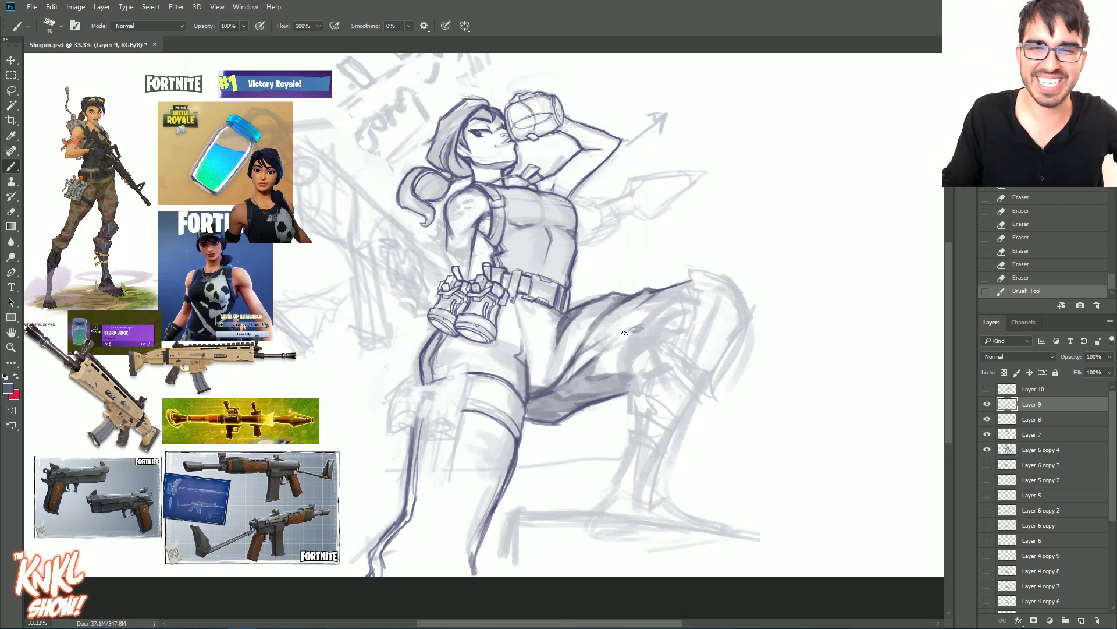
pyautogui.press(']')
pyautogui.press(']')
pyautogui.press(']')
pyautogui.moveTo(564, 334)
pyautogui.mouseDown()
pyautogui.moveTo(553, 363)
pyautogui.moveTo(551, 347)
pyautogui.mouseUp()
pyautogui.moveTo(551, 344)
pyautogui.mouseDown()
pyautogui.moveTo(573, 310)
pyautogui.moveTo(569, 358)
pyautogui.mouseUp()
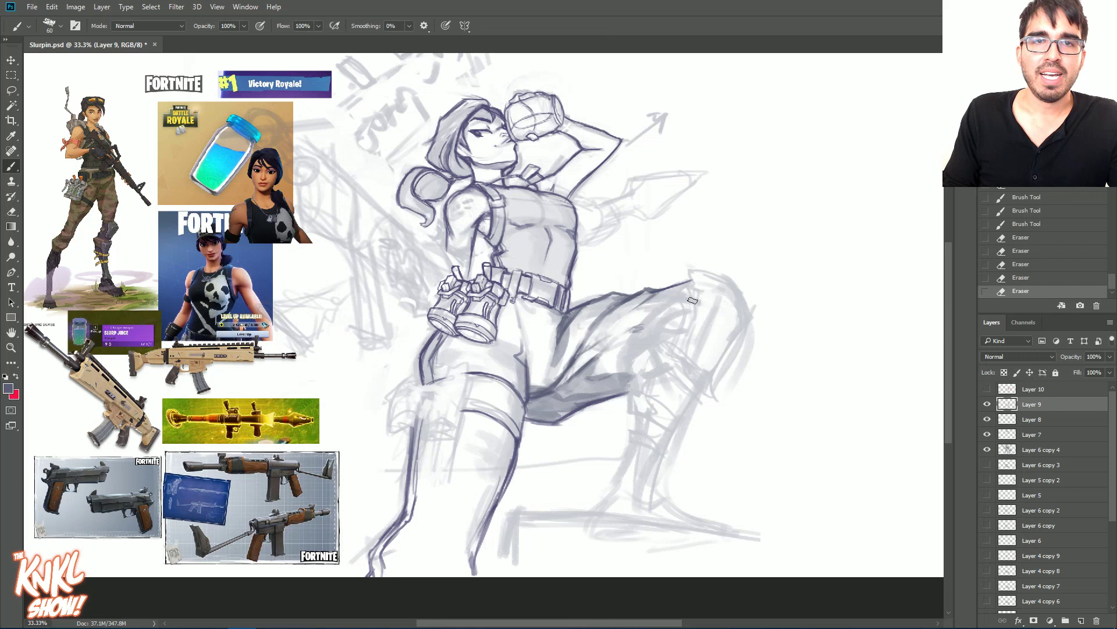
# Step: Add shading strokes down the inner side of the lowered arm
pyautogui.moveTo(471, 227); pyautogui.dragTo(468, 234)
pyautogui.moveTo(477, 223)
pyautogui.mouseDown()
pyautogui.moveTo(464, 235)
pyautogui.moveTo(467, 274)
pyautogui.mouseUp()
pyautogui.moveTo(472, 259); pyautogui.dragTo(465, 278)
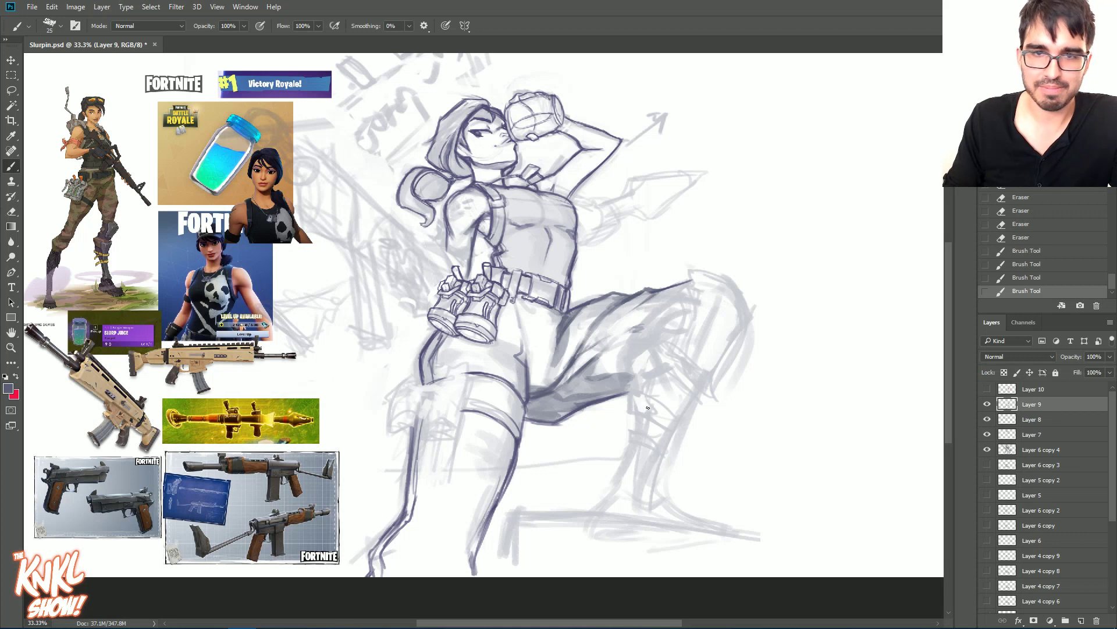
# Step: Draw the trouser contour and folds behind the bent knee of the raised leg
pyautogui.press('[')
pyautogui.moveTo(627, 368); pyautogui.dragTo(631, 381)
pyautogui.moveTo(625, 350)
pyautogui.mouseDown()
pyautogui.moveTo(632, 377)
pyautogui.moveTo(626, 363)
pyautogui.mouseUp()
pyautogui.moveTo(638, 333)
pyautogui.mouseDown()
pyautogui.moveTo(625, 351)
pyautogui.moveTo(650, 342)
pyautogui.moveTo(662, 302)
pyautogui.moveTo(642, 321)
pyautogui.moveTo(679, 286)
pyautogui.moveTo(639, 318)
pyautogui.moveTo(650, 325)
pyautogui.mouseUp()
pyautogui.press(']')
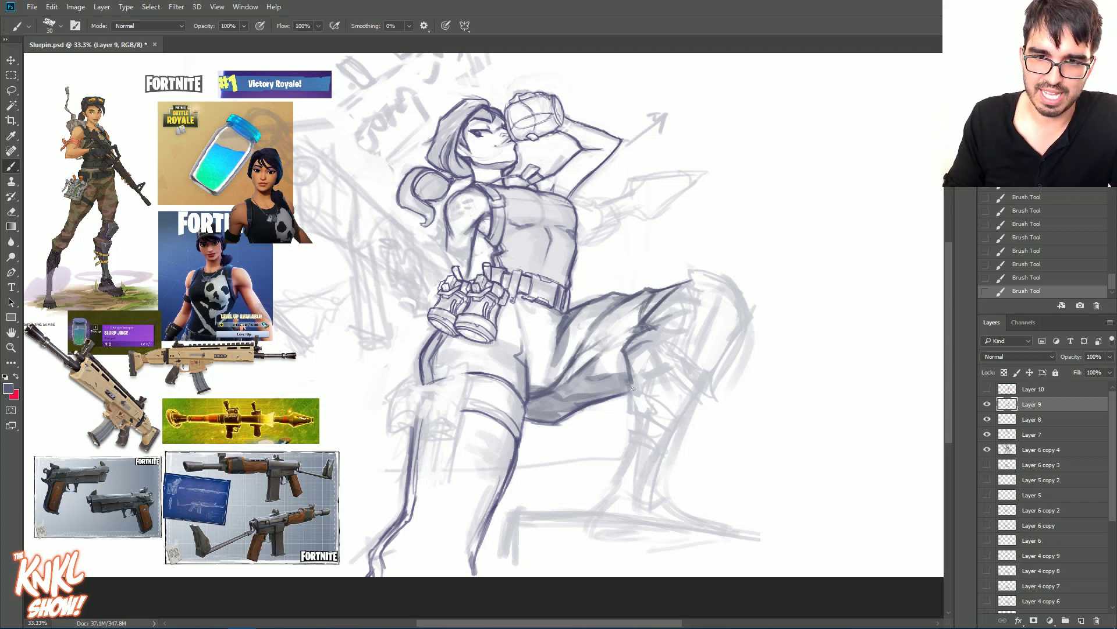
# Step: Draw two straps wrapping around the raised leg's calf below the knee
pyautogui.moveTo(634, 390); pyautogui.dragTo(681, 422)
pyautogui.press('[')
pyautogui.press('[')
pyautogui.moveTo(639, 392)
pyautogui.mouseDown()
pyautogui.moveTo(640, 414)
pyautogui.moveTo(683, 421)
pyautogui.mouseUp()
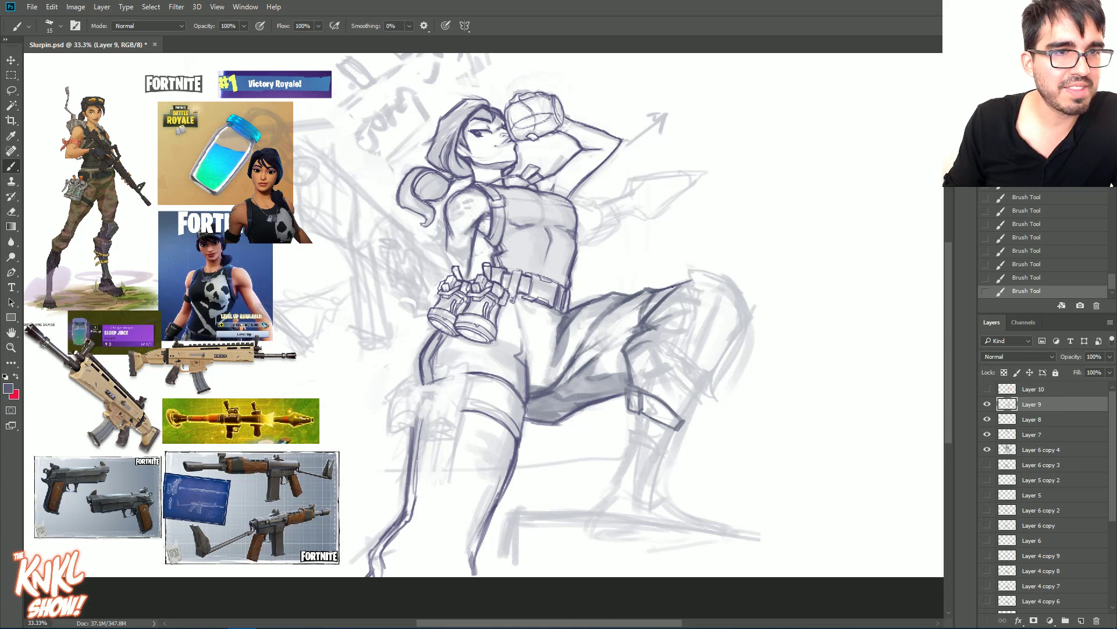
pyautogui.moveTo(641, 434); pyautogui.dragTo(667, 448)
pyautogui.moveTo(639, 443); pyautogui.dragTo(641, 436)
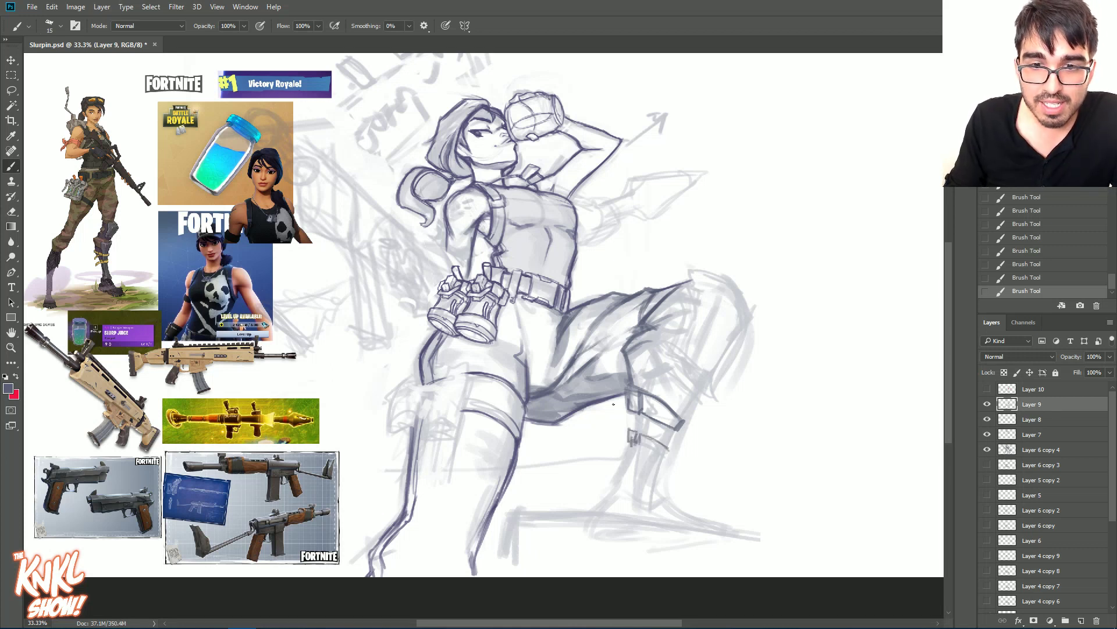
# Step: Step back and forward through the last strokes, and add protruding buckle ends and connecting lines to both calf straps
pyautogui.click(1036, 265)
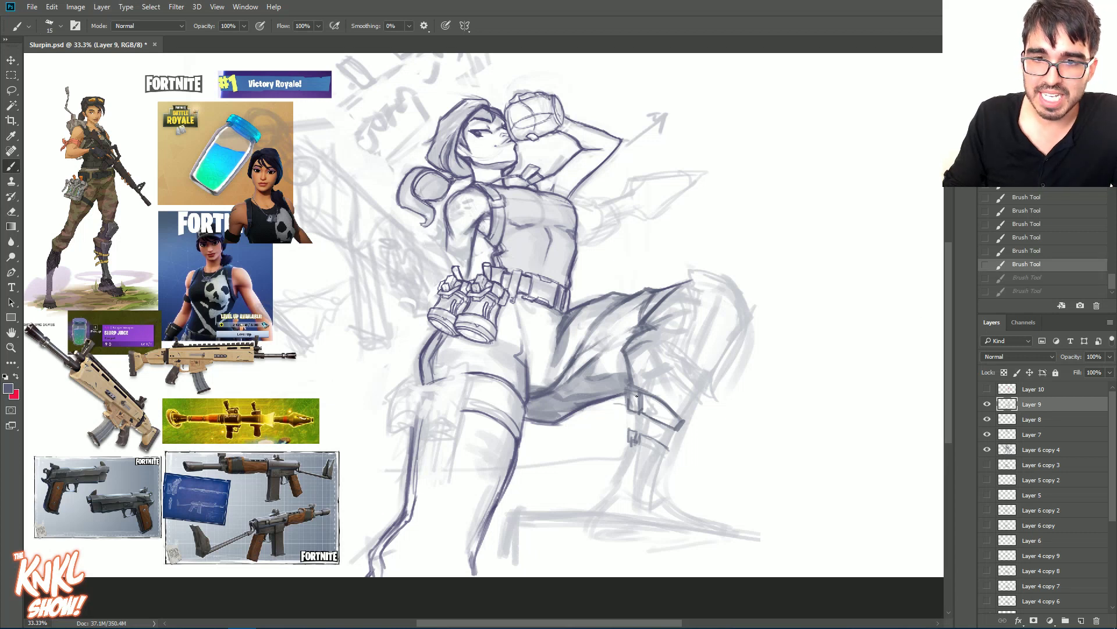
pyautogui.hotkey('ctrl', 'shift', 'z')
pyautogui.hotkey('ctrl', 'shift', 'z')
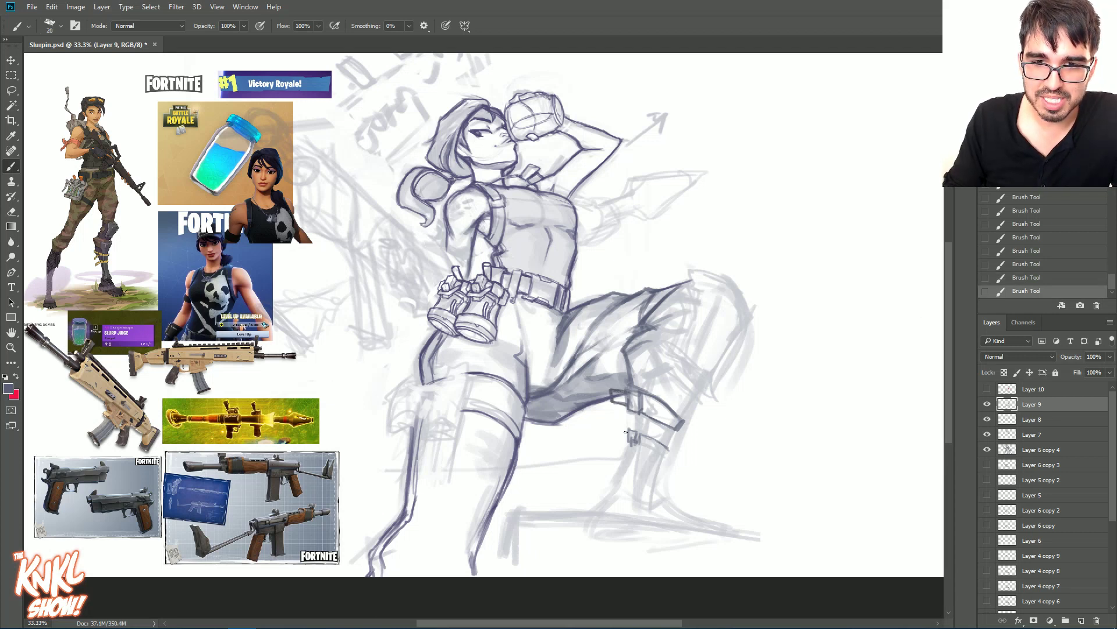
pyautogui.moveTo(617, 433); pyautogui.dragTo(635, 443)
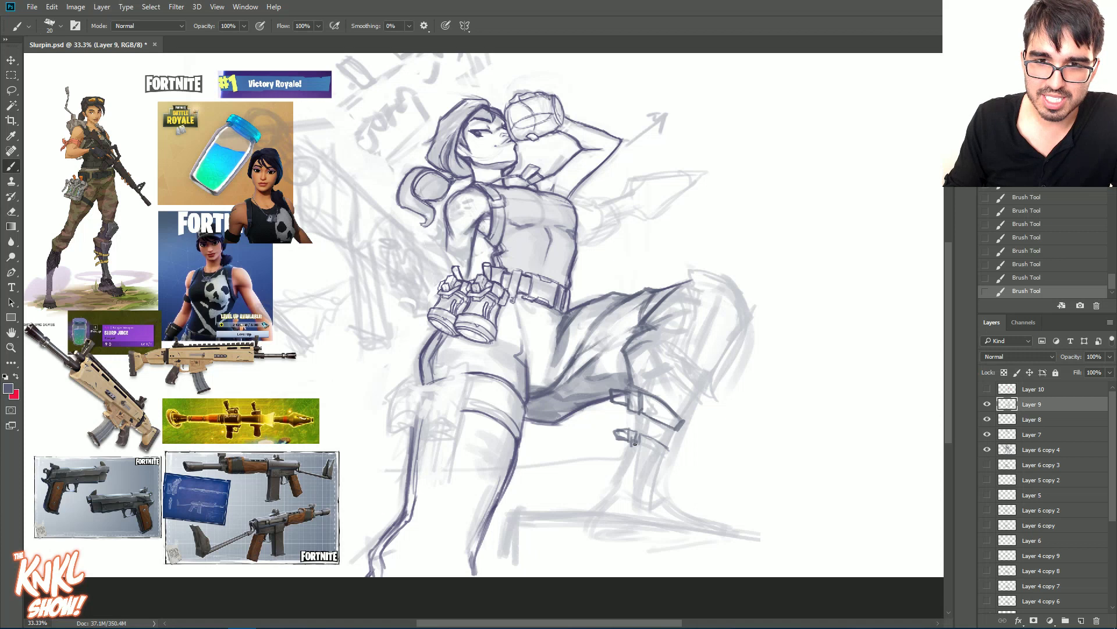
pyautogui.moveTo(620, 396)
pyautogui.mouseDown()
pyautogui.moveTo(642, 399)
pyautogui.moveTo(637, 432)
pyautogui.mouseUp()
pyautogui.moveTo(646, 416); pyautogui.dragTo(644, 436)
# Step: Zoom in to 50% on the raised leg, outline the knee guard above the straps and close the lower strap
pyautogui.moveTo(644, 387)
pyautogui.mouseDown()
pyautogui.moveTo(685, 304)
pyautogui.moveTo(896, 349)
pyautogui.mouseUp()
pyautogui.hotkey('ctrl', '+')
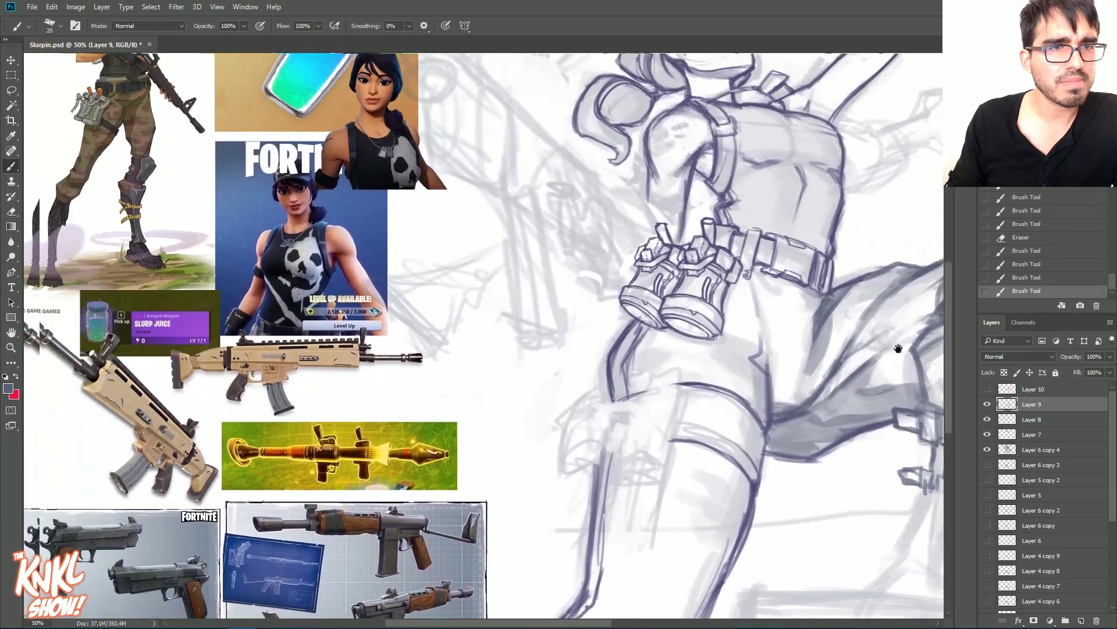
pyautogui.moveTo(815, 330); pyautogui.dragTo(527, 246)
pyautogui.moveTo(693, 347)
pyautogui.mouseDown()
pyautogui.moveTo(694, 258)
pyautogui.moveTo(735, 255)
pyautogui.moveTo(797, 317)
pyautogui.mouseUp()
pyautogui.press('[')
pyautogui.moveTo(732, 296)
pyautogui.mouseDown()
pyautogui.moveTo(746, 262)
pyautogui.moveTo(772, 344)
pyautogui.mouseUp()
pyautogui.moveTo(793, 306); pyautogui.dragTo(760, 355)
pyautogui.moveTo(795, 306); pyautogui.dragTo(737, 375)
pyautogui.moveTo(787, 311); pyautogui.dragTo(742, 372)
pyautogui.moveTo(750, 260); pyautogui.dragTo(706, 340)
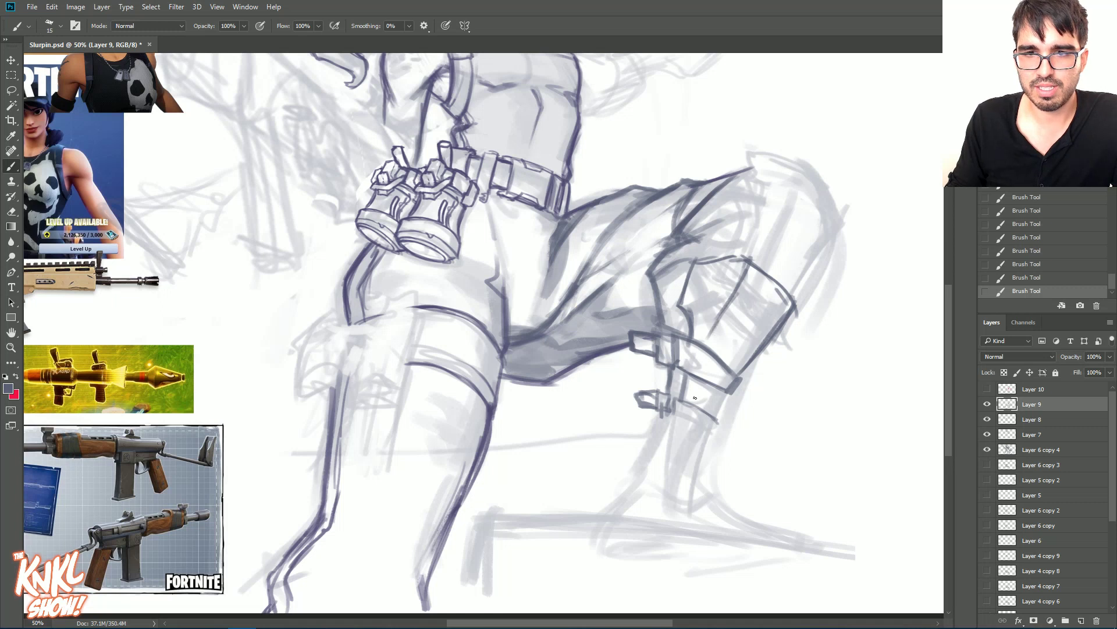
pyautogui.moveTo(678, 402)
pyautogui.mouseDown()
pyautogui.moveTo(683, 387)
pyautogui.moveTo(696, 420)
pyautogui.moveTo(716, 429)
pyautogui.moveTo(729, 391)
pyautogui.mouseUp()
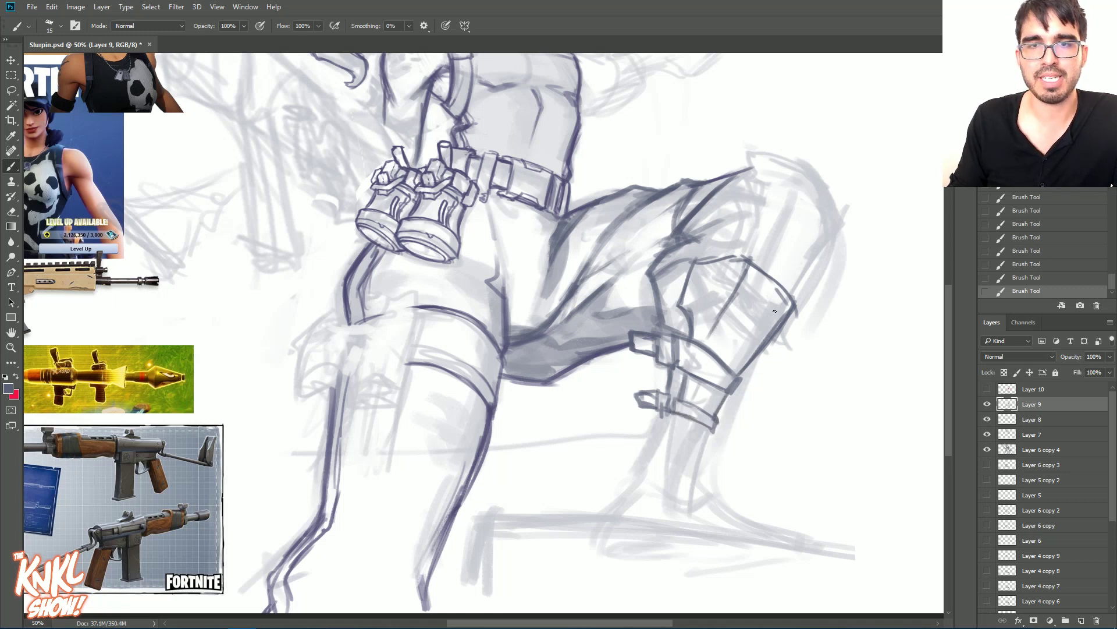
# Step: Erase the knee guard's top and inner lines and redraw them with a narrower top edge, a center ridge and small notches
pyautogui.moveTo(731, 303); pyautogui.dragTo(747, 263)
pyautogui.moveTo(688, 314)
pyautogui.mouseDown()
pyautogui.moveTo(681, 298)
pyautogui.moveTo(736, 257)
pyautogui.mouseUp()
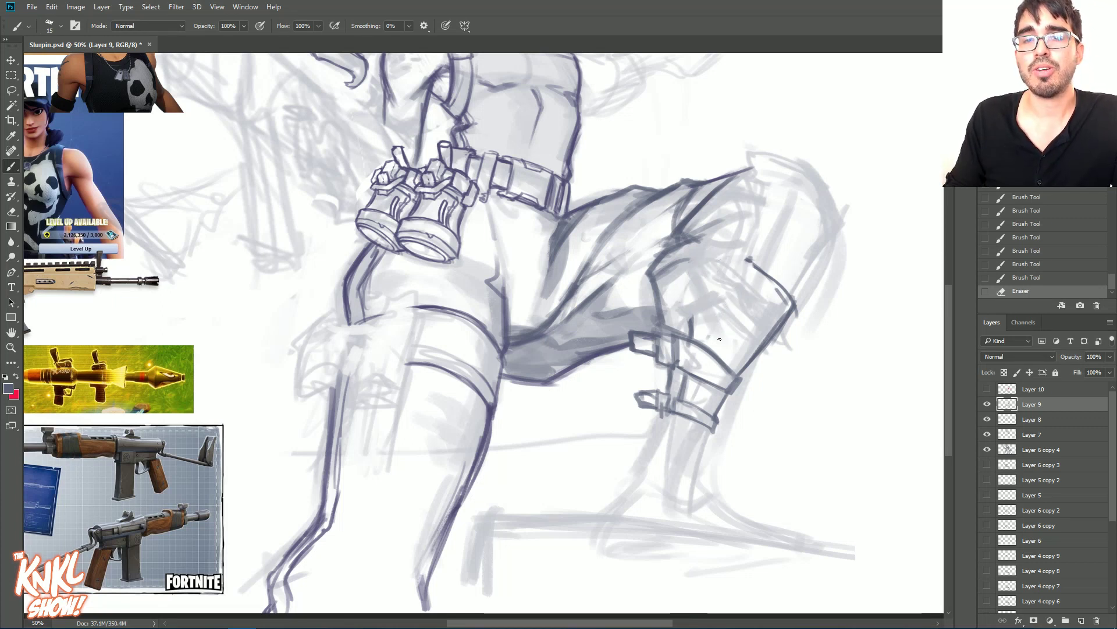
pyautogui.moveTo(746, 315); pyautogui.dragTo(719, 358)
pyautogui.moveTo(760, 268)
pyautogui.mouseDown()
pyautogui.moveTo(753, 291)
pyautogui.moveTo(760, 268)
pyautogui.moveTo(734, 262)
pyautogui.mouseUp()
pyautogui.moveTo(748, 261); pyautogui.dragTo(708, 260)
pyautogui.moveTo(717, 251)
pyautogui.mouseDown()
pyautogui.moveTo(698, 334)
pyautogui.moveTo(690, 300)
pyautogui.moveTo(705, 316)
pyautogui.moveTo(698, 293)
pyautogui.moveTo(719, 262)
pyautogui.mouseUp()
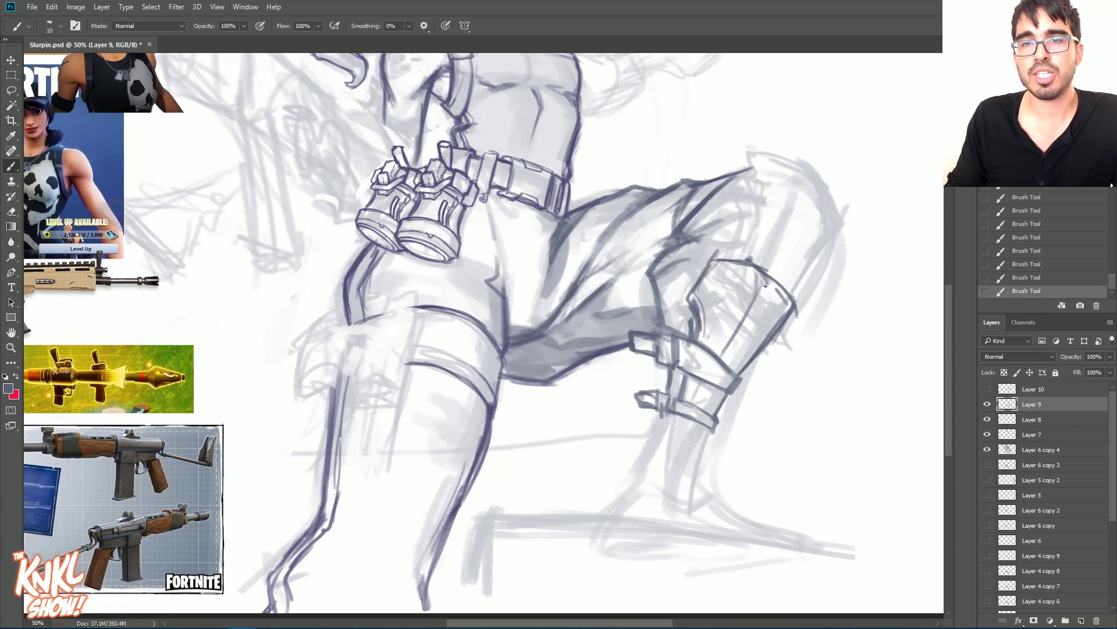
pyautogui.moveTo(781, 282); pyautogui.dragTo(761, 266)
pyautogui.moveTo(772, 271); pyautogui.dragTo(759, 264)
pyautogui.moveTo(781, 302)
pyautogui.mouseDown()
pyautogui.moveTo(769, 278)
pyautogui.moveTo(749, 272)
pyautogui.moveTo(763, 272)
pyautogui.mouseUp()
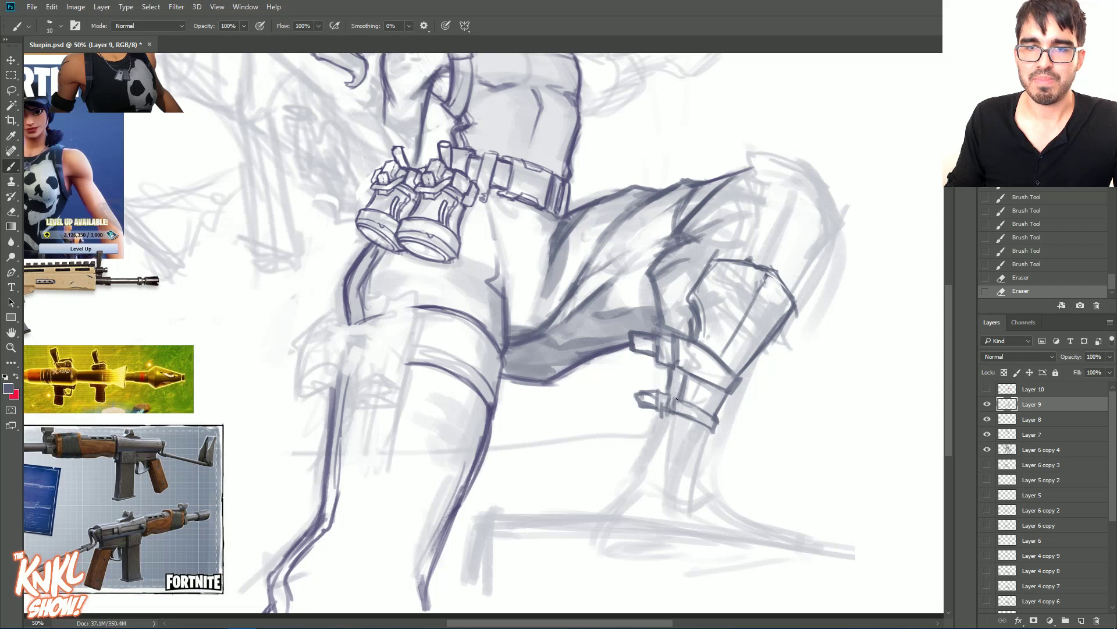
# Step: Draw the shin guard lines between the straps and the lower leg's back contour down to the ankle
pyautogui.moveTo(710, 385); pyautogui.dragTo(698, 406)
pyautogui.moveTo(708, 385); pyautogui.dragTo(668, 455)
pyautogui.moveTo(675, 415); pyautogui.dragTo(664, 479)
pyautogui.moveTo(487, 197)
pyautogui.mouseDown()
pyautogui.moveTo(754, 369)
pyautogui.moveTo(633, 314)
pyautogui.moveTo(503, 203)
pyautogui.mouseUp()
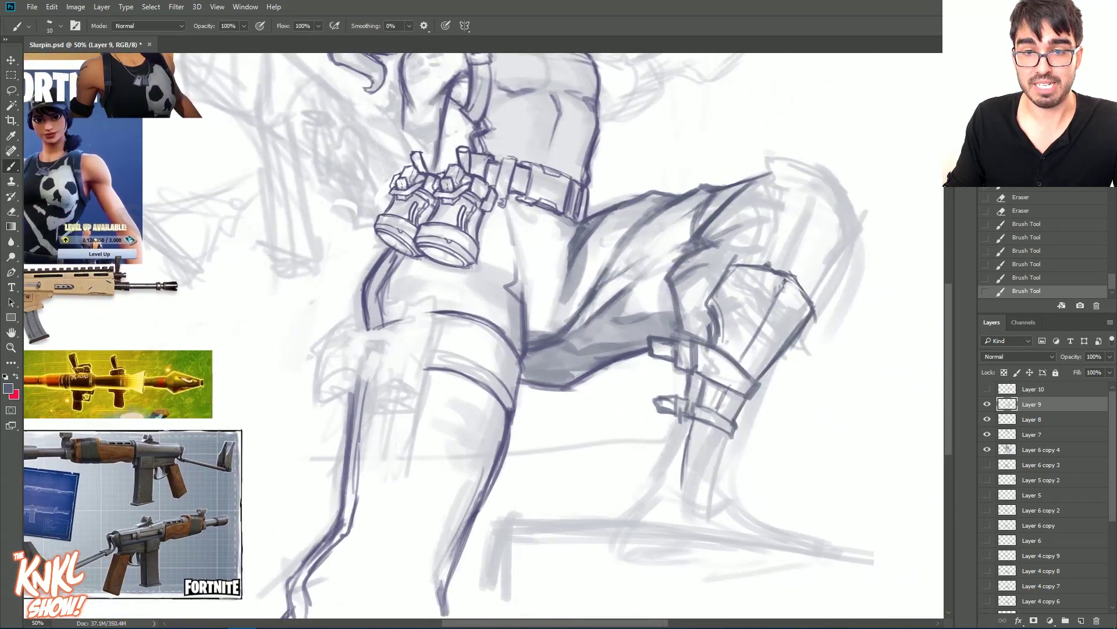
pyautogui.moveTo(678, 483)
pyautogui.mouseDown()
pyautogui.moveTo(669, 493)
pyautogui.moveTo(709, 503)
pyautogui.moveTo(693, 419)
pyautogui.mouseUp()
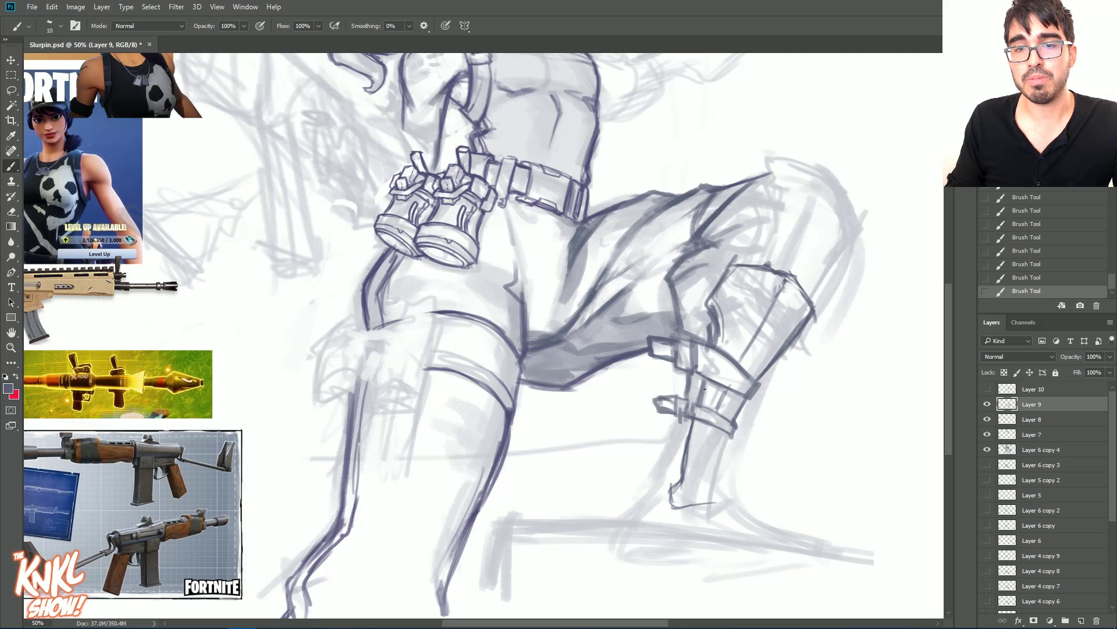
# Step: Draw the shin guard's lower panel lines from the bottom strap to the ankle, close its base and reinforce the knee guard's outer edge
pyautogui.moveTo(705, 500)
pyautogui.mouseDown()
pyautogui.moveTo(724, 497)
pyautogui.moveTo(726, 451)
pyautogui.moveTo(722, 463)
pyautogui.mouseUp()
pyautogui.moveTo(684, 499); pyautogui.dragTo(722, 491)
pyautogui.moveTo(690, 498)
pyautogui.mouseDown()
pyautogui.moveTo(714, 442)
pyautogui.moveTo(678, 499)
pyautogui.moveTo(684, 514)
pyautogui.moveTo(681, 493)
pyautogui.moveTo(711, 432)
pyautogui.mouseUp()
pyautogui.moveTo(684, 487); pyautogui.dragTo(714, 417)
pyautogui.moveTo(765, 314); pyautogui.dragTo(741, 356)
pyautogui.moveTo(756, 326); pyautogui.dragTo(772, 302)
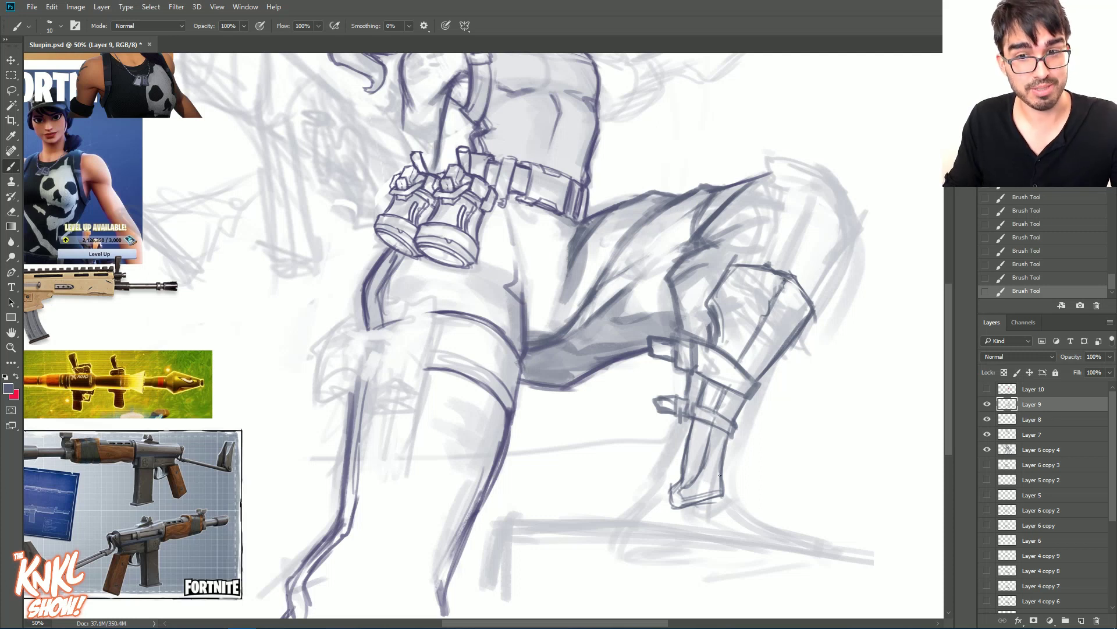
# Step: Draw the calf's back contour, the upper foot line sloping down from the ankle, and the heel of the raised leg
pyautogui.press(']')
pyautogui.moveTo(714, 501)
pyautogui.mouseDown()
pyautogui.moveTo(727, 501)
pyautogui.moveTo(709, 516)
pyautogui.mouseUp()
pyautogui.moveTo(728, 499); pyautogui.dragTo(764, 526)
pyautogui.moveTo(671, 446); pyautogui.dragTo(680, 419)
pyautogui.moveTo(650, 486); pyautogui.dragTo(679, 415)
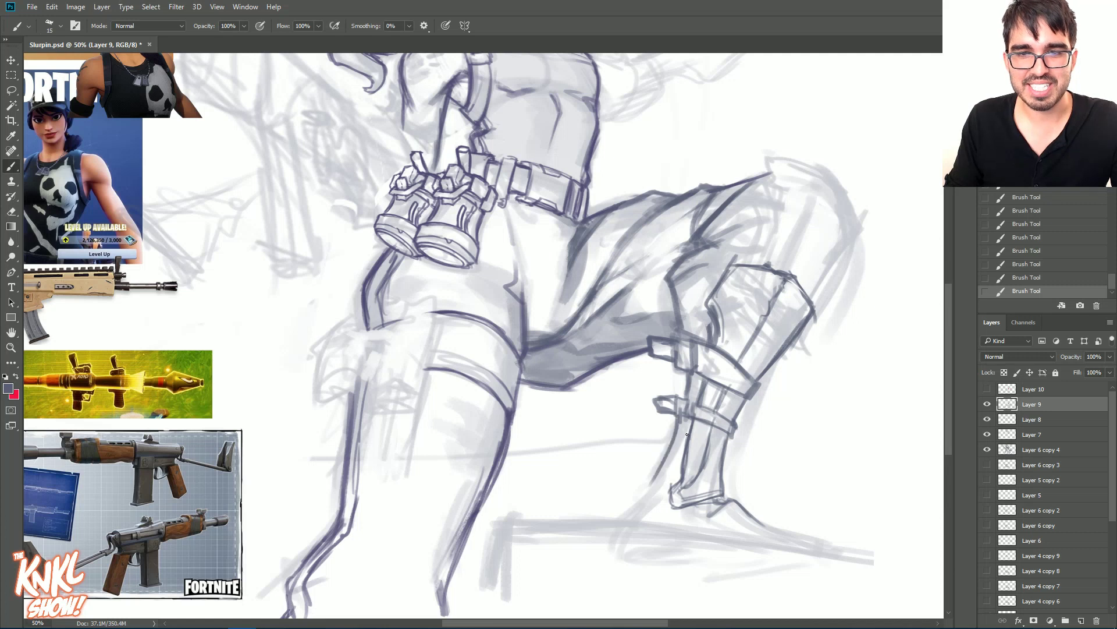
pyautogui.moveTo(675, 486); pyautogui.dragTo(682, 458)
pyautogui.moveTo(408, 291); pyautogui.dragTo(663, 378)
pyautogui.moveTo(895, 571)
pyautogui.mouseDown()
pyautogui.moveTo(894, 551)
pyautogui.moveTo(690, 487)
pyautogui.moveTo(627, 484)
pyautogui.moveTo(638, 495)
pyautogui.moveTo(621, 492)
pyautogui.moveTo(609, 522)
pyautogui.mouseUp()
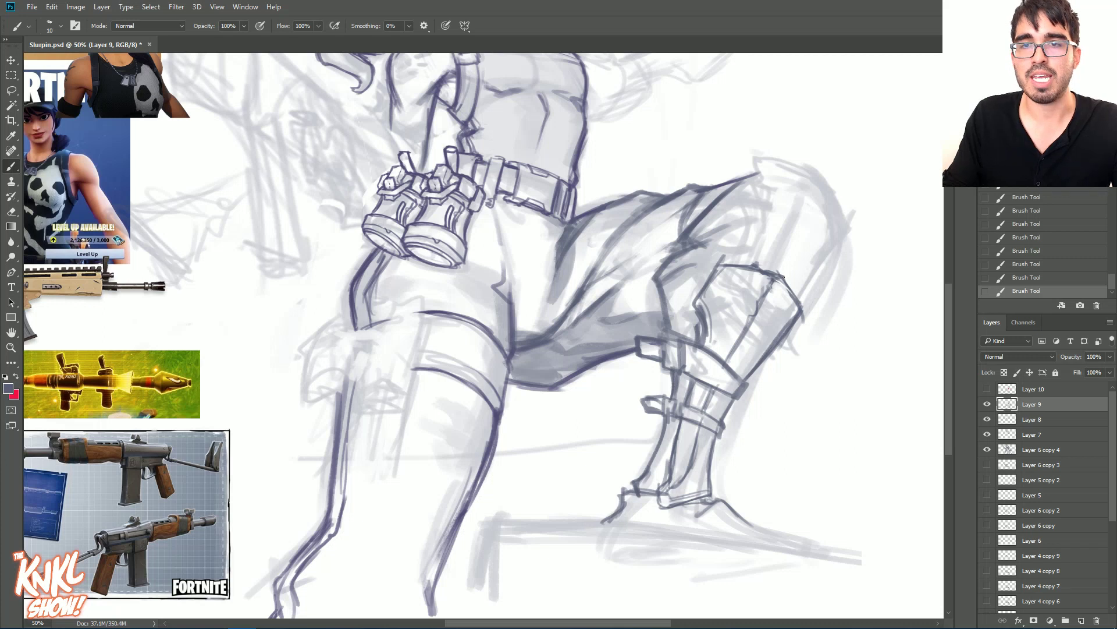
# Step: Outline a pointed knee plate rising above the knee guard, with a curved outer edge and a long center ridge
pyautogui.moveTo(787, 285); pyautogui.dragTo(798, 302)
pyautogui.moveTo(488, 291)
pyautogui.mouseDown()
pyautogui.moveTo(708, 396)
pyautogui.moveTo(579, 328)
pyautogui.moveTo(563, 303)
pyautogui.mouseUp()
pyautogui.moveTo(851, 281)
pyautogui.mouseDown()
pyautogui.moveTo(878, 305)
pyautogui.moveTo(857, 280)
pyautogui.moveTo(1070, 351)
pyautogui.moveTo(766, 321)
pyautogui.mouseUp()
pyautogui.press(']')
pyautogui.press(']')
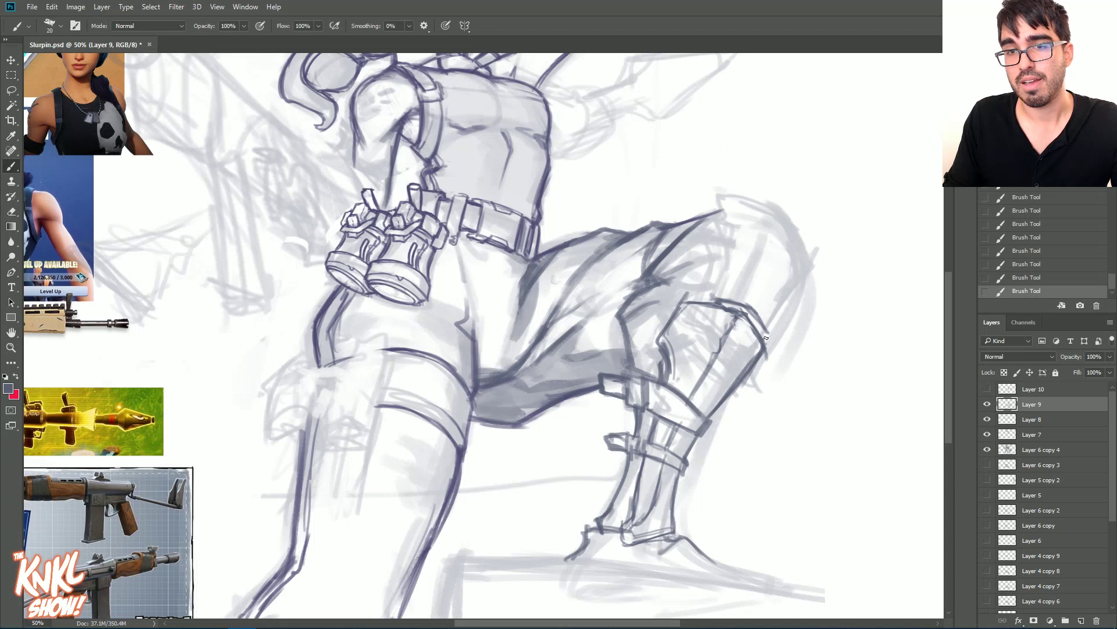
pyautogui.moveTo(767, 332); pyautogui.dragTo(820, 247)
pyautogui.moveTo(753, 294); pyautogui.dragTo(798, 207)
pyautogui.moveTo(820, 248)
pyautogui.mouseDown()
pyautogui.moveTo(807, 198)
pyautogui.moveTo(776, 247)
pyautogui.mouseUp()
pyautogui.moveTo(750, 300); pyautogui.dragTo(805, 199)
pyautogui.moveTo(762, 268); pyautogui.dragTo(808, 194)
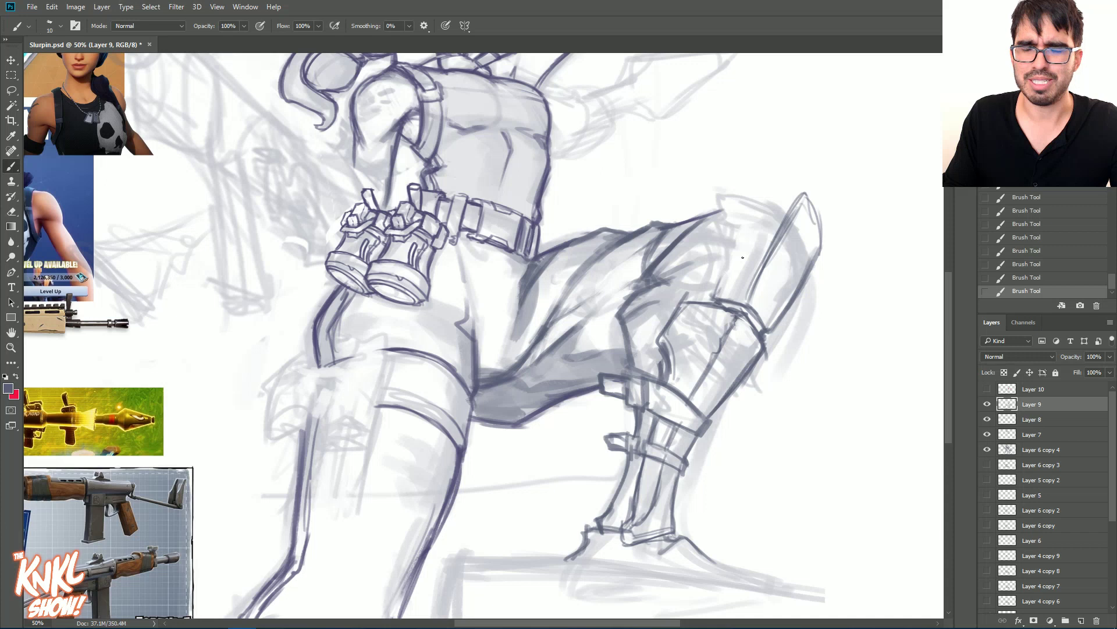
# Step: Add the knee plate's inner side edge facing the thigh and small edge marks near its tip
pyautogui.moveTo(466, 291); pyautogui.dragTo(459, 321)
pyautogui.moveTo(787, 215); pyautogui.dragTo(807, 244)
pyautogui.press(']')
pyautogui.moveTo(710, 325)
pyautogui.mouseDown()
pyautogui.moveTo(711, 222)
pyautogui.moveTo(719, 232)
pyautogui.mouseUp()
pyautogui.moveTo(466, 291)
pyautogui.mouseDown()
pyautogui.moveTo(708, 328)
pyautogui.moveTo(509, 247)
pyautogui.mouseUp()
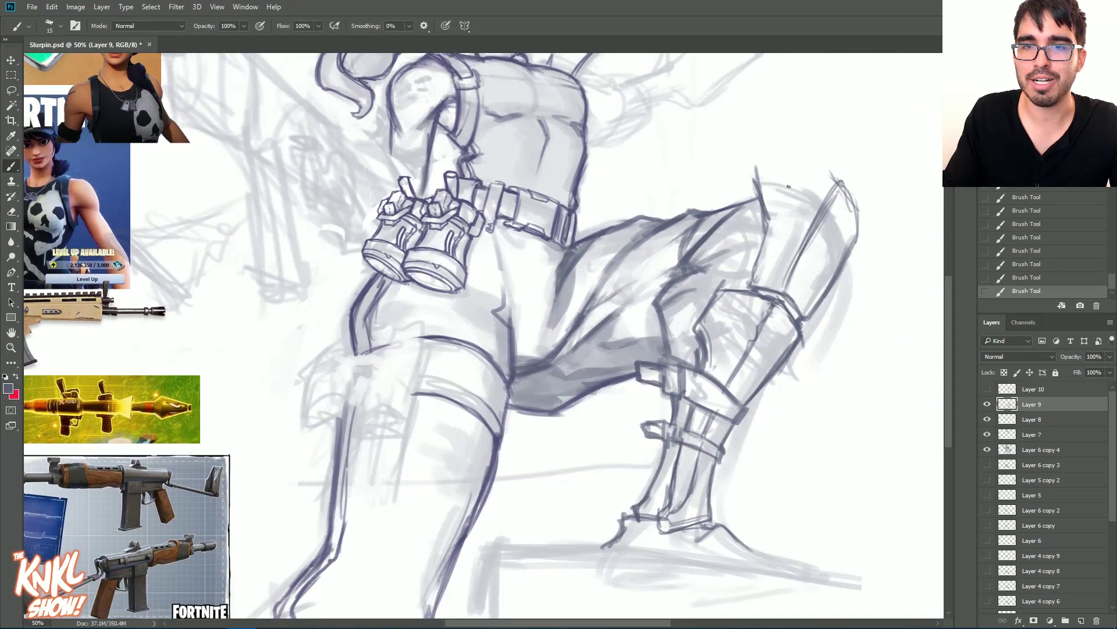
# Step: Sketch the knee plate's top edge with a thicker brush and darken its ridge and angled outer side
pyautogui.moveTo(836, 192)
pyautogui.mouseDown()
pyautogui.moveTo(783, 154)
pyautogui.moveTo(836, 196)
pyautogui.mouseUp()
pyautogui.press(']')
pyautogui.press(']')
pyautogui.moveTo(762, 204)
pyautogui.mouseDown()
pyautogui.moveTo(800, 168)
pyautogui.moveTo(833, 194)
pyautogui.mouseUp()
pyautogui.moveTo(782, 167)
pyautogui.mouseDown()
pyautogui.moveTo(833, 207)
pyautogui.moveTo(848, 253)
pyautogui.moveTo(837, 208)
pyautogui.moveTo(816, 228)
pyautogui.mouseUp()
pyautogui.moveTo(816, 211)
pyautogui.mouseDown()
pyautogui.moveTo(830, 183)
pyautogui.moveTo(848, 245)
pyautogui.mouseUp()
pyautogui.moveTo(828, 202); pyautogui.dragTo(855, 262)
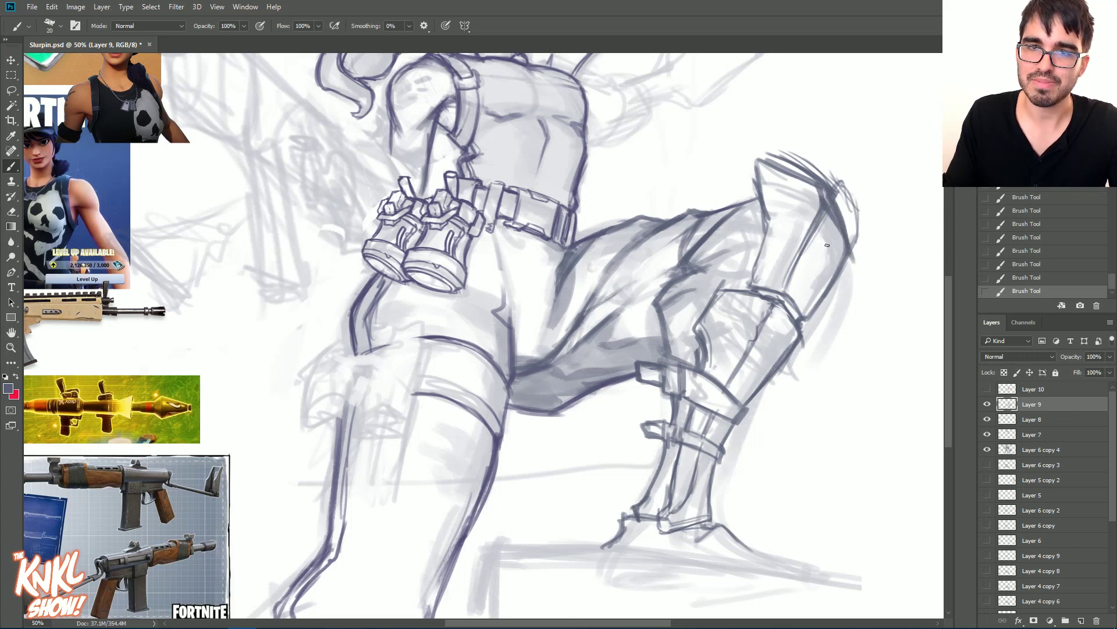
# Step: Erase the stray strokes around the knee plate's tip, top edge and outer side
pyautogui.moveTo(838, 180)
pyautogui.mouseDown()
pyautogui.moveTo(851, 225)
pyautogui.moveTo(856, 210)
pyautogui.mouseUp()
pyautogui.moveTo(785, 156)
pyautogui.mouseDown()
pyautogui.moveTo(836, 190)
pyautogui.moveTo(824, 179)
pyautogui.mouseUp()
pyautogui.moveTo(783, 156); pyautogui.dragTo(825, 182)
pyautogui.moveTo(817, 175)
pyautogui.mouseDown()
pyautogui.moveTo(795, 160)
pyautogui.moveTo(838, 178)
pyautogui.mouseUp()
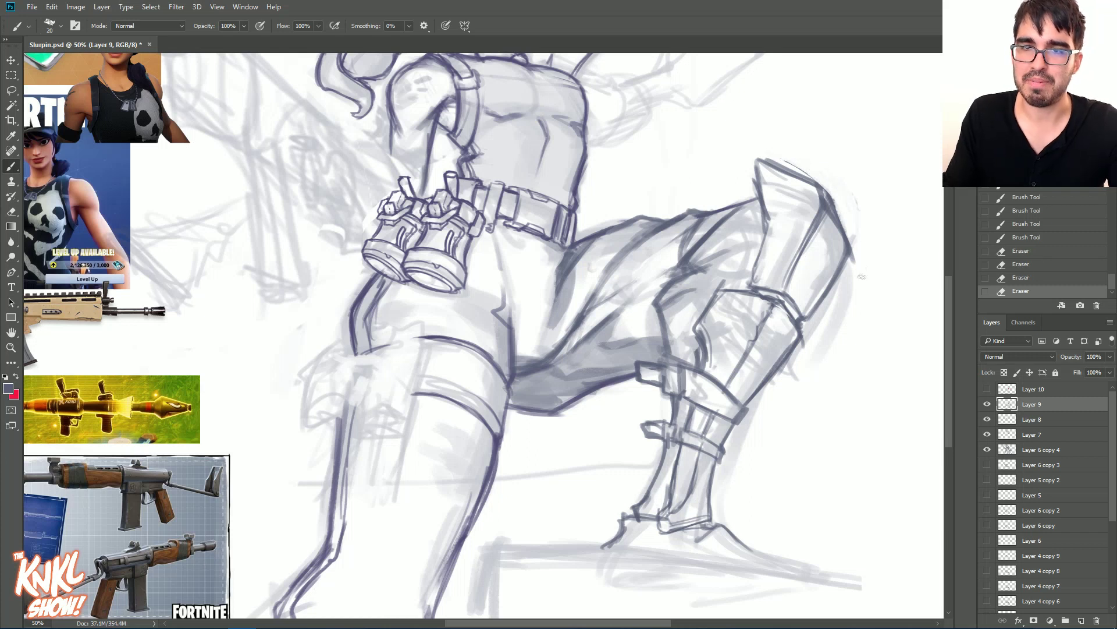
pyautogui.moveTo(854, 278)
pyautogui.mouseDown()
pyautogui.moveTo(843, 247)
pyautogui.moveTo(849, 268)
pyautogui.moveTo(817, 258)
pyautogui.mouseUp()
pyautogui.moveTo(767, 170)
pyautogui.mouseDown()
pyautogui.moveTo(760, 163)
pyautogui.moveTo(794, 163)
pyautogui.mouseUp()
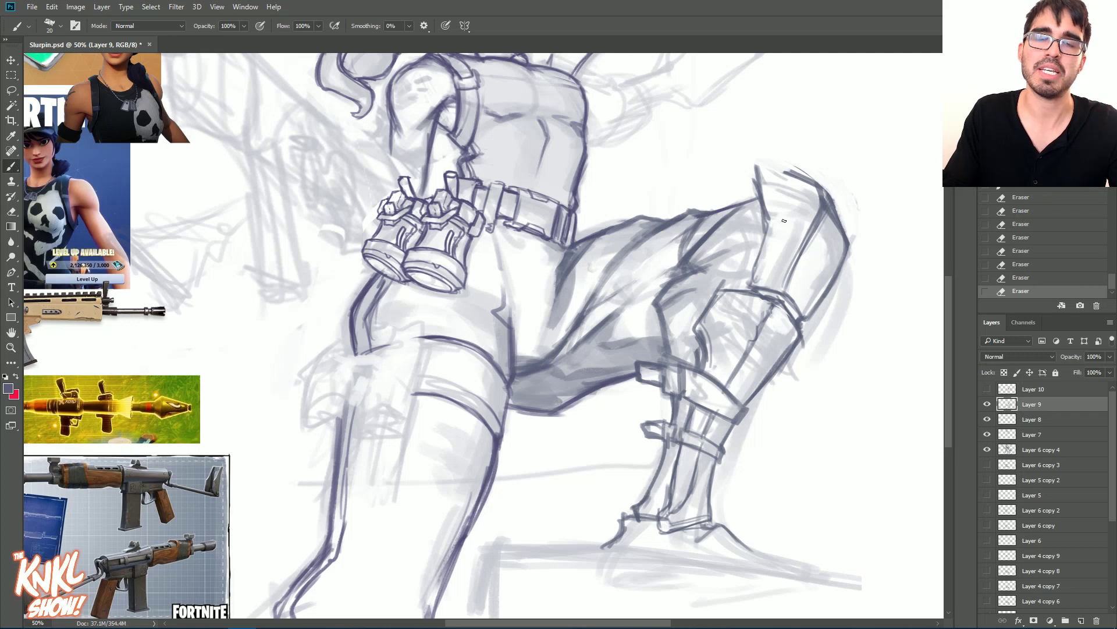
# Step: Redraw the knee plate's inner side and top edge with cleaner lines and strengthen the center ridge
pyautogui.moveTo(773, 216); pyautogui.dragTo(755, 284)
pyautogui.moveTo(769, 231)
pyautogui.mouseDown()
pyautogui.moveTo(774, 190)
pyautogui.moveTo(763, 173)
pyautogui.moveTo(788, 165)
pyautogui.mouseUp()
pyautogui.moveTo(762, 169); pyautogui.dragTo(808, 178)
pyautogui.moveTo(763, 170); pyautogui.dragTo(794, 167)
pyautogui.press(']')
pyautogui.moveTo(795, 260)
pyautogui.mouseDown()
pyautogui.moveTo(786, 291)
pyautogui.moveTo(822, 232)
pyautogui.mouseUp()
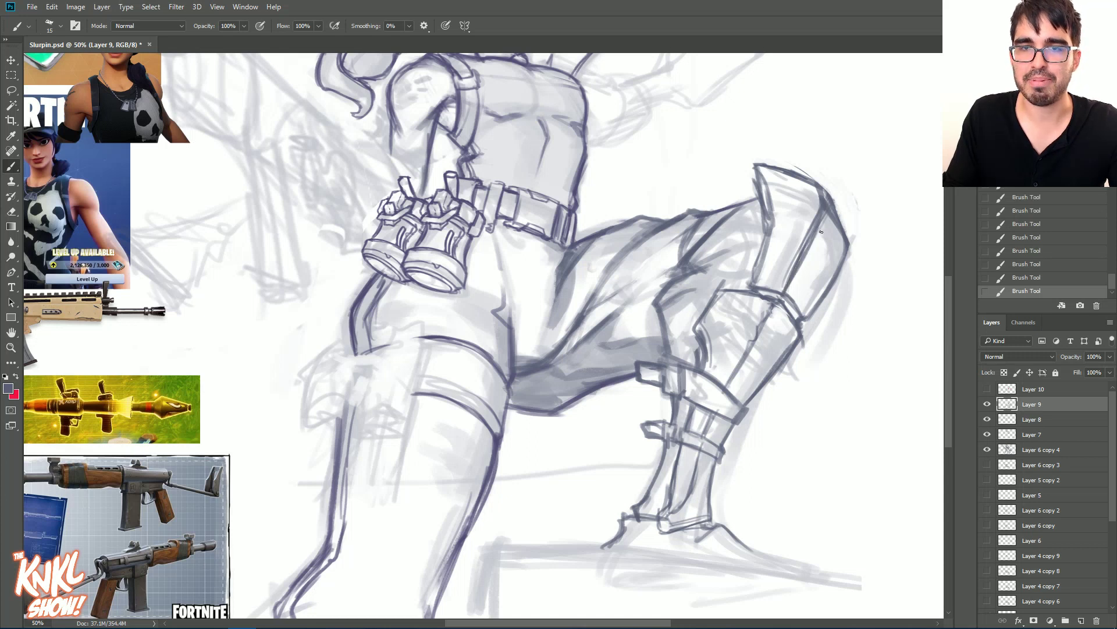
# Step: Strengthen the knee plate's inner edge and add dark fold shading on the thigh fabric directly behind it
pyautogui.moveTo(762, 255); pyautogui.dragTo(748, 288)
pyautogui.moveTo(771, 221)
pyautogui.mouseDown()
pyautogui.moveTo(770, 251)
pyautogui.moveTo(759, 256)
pyautogui.moveTo(773, 251)
pyautogui.moveTo(743, 288)
pyautogui.moveTo(757, 251)
pyautogui.mouseUp()
pyautogui.moveTo(760, 253)
pyautogui.mouseDown()
pyautogui.moveTo(745, 280)
pyautogui.moveTo(726, 265)
pyautogui.moveTo(699, 269)
pyautogui.moveTo(728, 256)
pyautogui.moveTo(703, 249)
pyautogui.moveTo(747, 258)
pyautogui.moveTo(734, 263)
pyautogui.moveTo(749, 212)
pyautogui.mouseUp()
pyautogui.press(']')
pyautogui.press('[')
pyautogui.press(']')
pyautogui.press(']')
pyautogui.press(']')
pyautogui.press(']')
pyautogui.press(']')
pyautogui.press(']')
pyautogui.press(']')
pyautogui.press(']')
pyautogui.press(']')
pyautogui.press(']')
pyautogui.press('[')
pyautogui.press('[')
pyautogui.press('[')
pyautogui.press('[')
pyautogui.press('[')
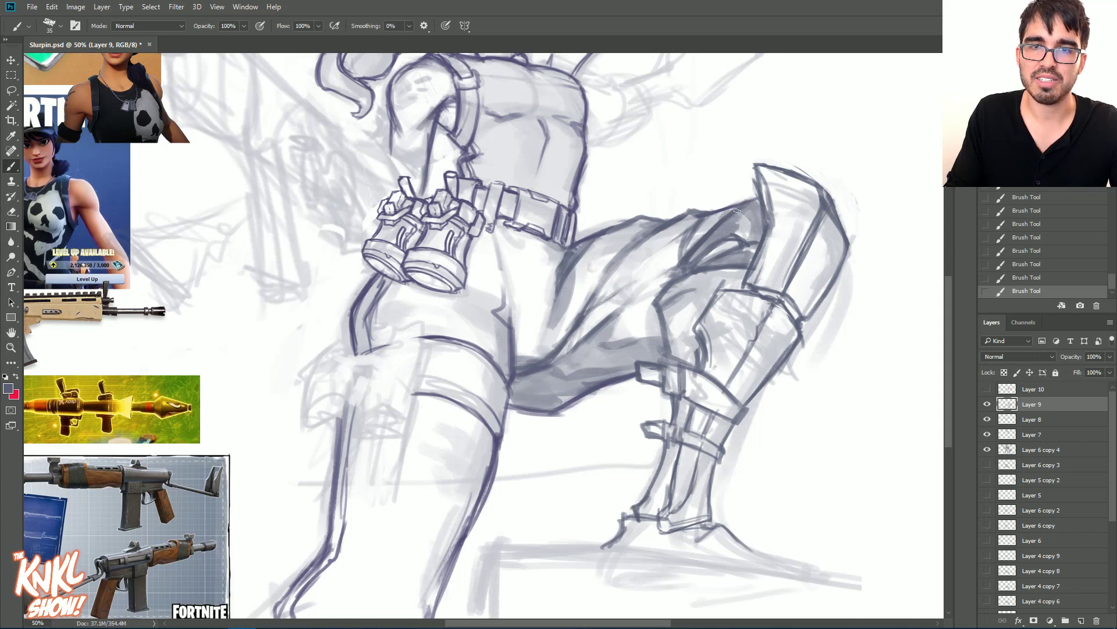
pyautogui.press('[')
# Step: Draw the raised leg's foot from the instep forward to the toe
pyautogui.moveTo(831, 120); pyautogui.dragTo(862, 171)
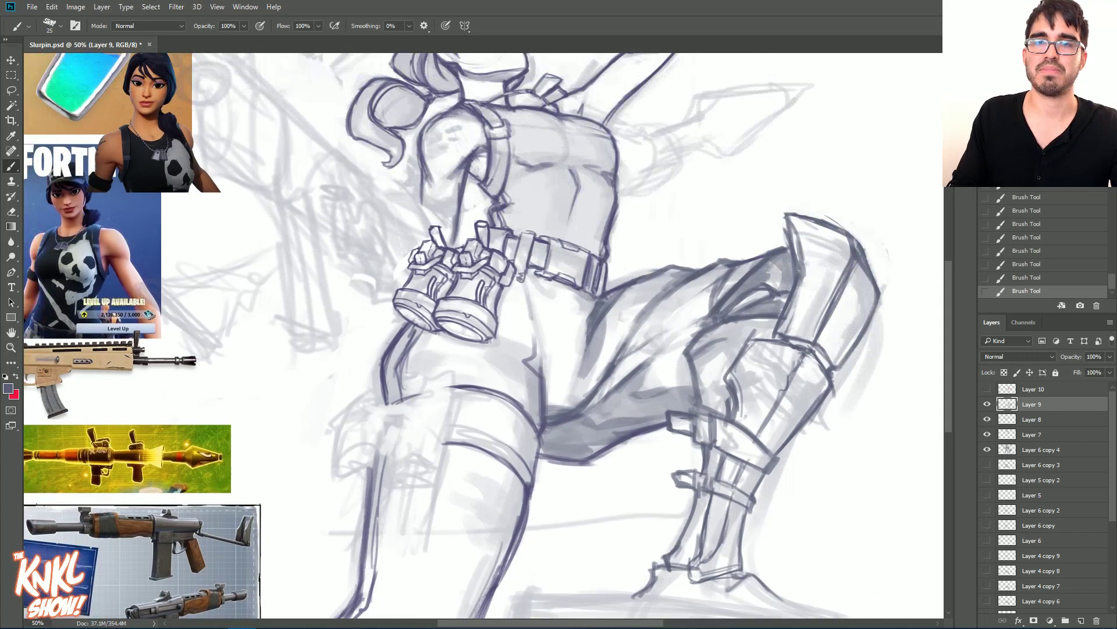
pyautogui.hotkey('ctrl', '-')
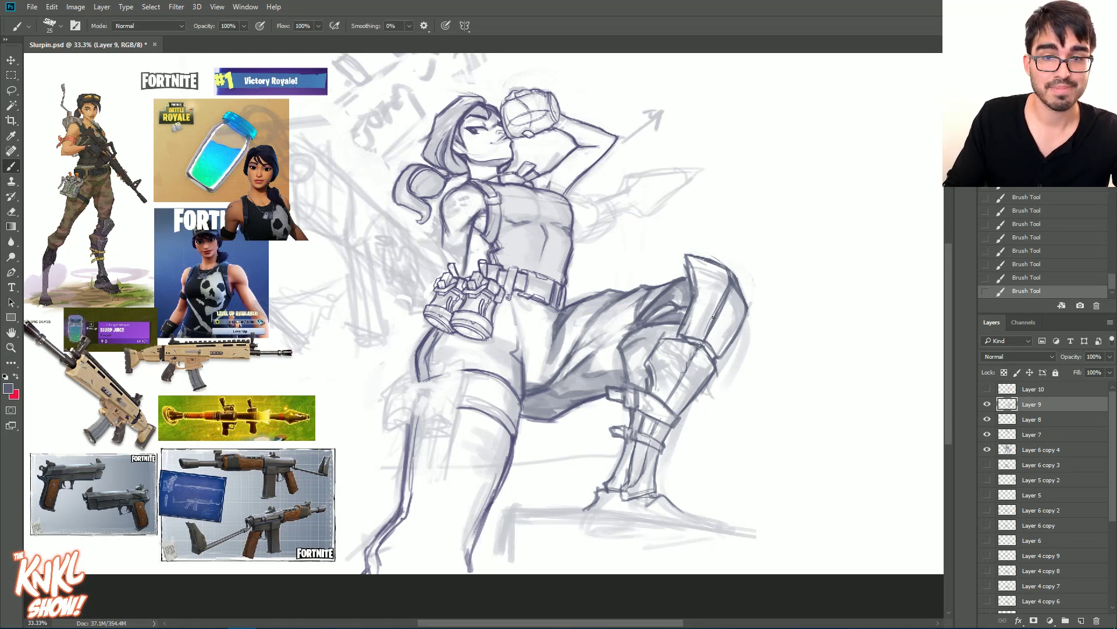
pyautogui.moveTo(676, 508)
pyautogui.mouseDown()
pyautogui.moveTo(725, 532)
pyautogui.moveTo(723, 519)
pyautogui.moveTo(699, 516)
pyautogui.mouseUp()
pyautogui.moveTo(710, 520); pyautogui.dragTo(724, 535)
# Step: Draw the ledge under the raised foot with a thicker brush, including its vertical side and sloping upper edge, and clean up the lines
pyautogui.press(']')
pyautogui.press(']')
pyautogui.moveTo(512, 572)
pyautogui.mouseDown()
pyautogui.moveTo(511, 517)
pyautogui.moveTo(711, 529)
pyautogui.mouseUp()
pyautogui.press('[')
pyautogui.moveTo(576, 518); pyautogui.dragTo(845, 557)
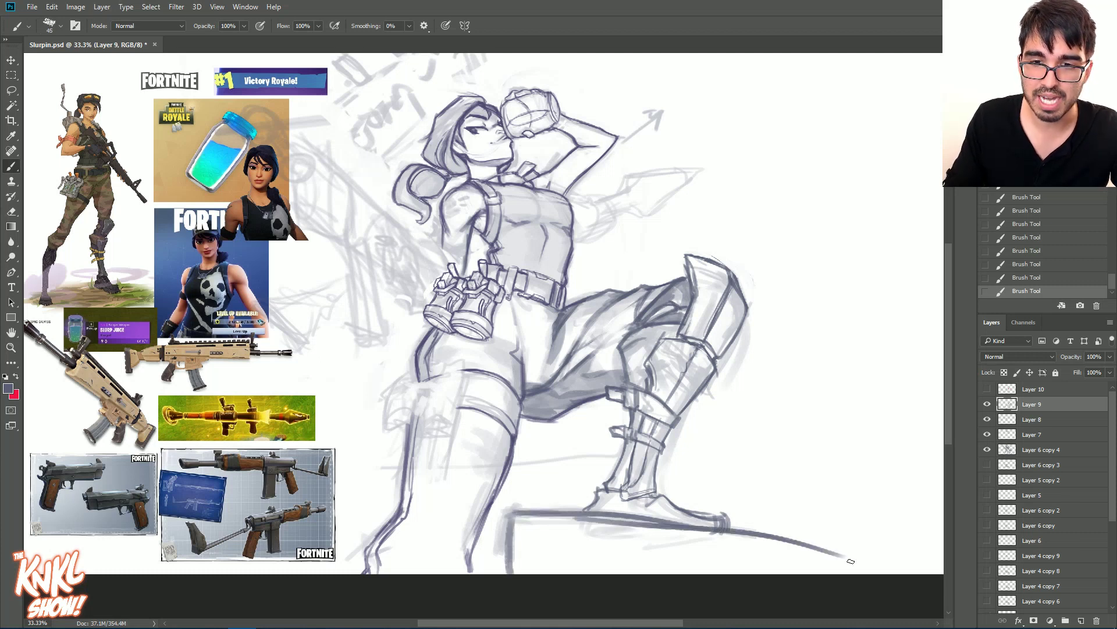
pyautogui.moveTo(516, 513)
pyautogui.mouseDown()
pyautogui.moveTo(510, 572)
pyautogui.moveTo(515, 519)
pyautogui.mouseUp()
pyautogui.moveTo(517, 519); pyautogui.dragTo(823, 551)
pyautogui.moveTo(714, 519); pyautogui.dragTo(722, 522)
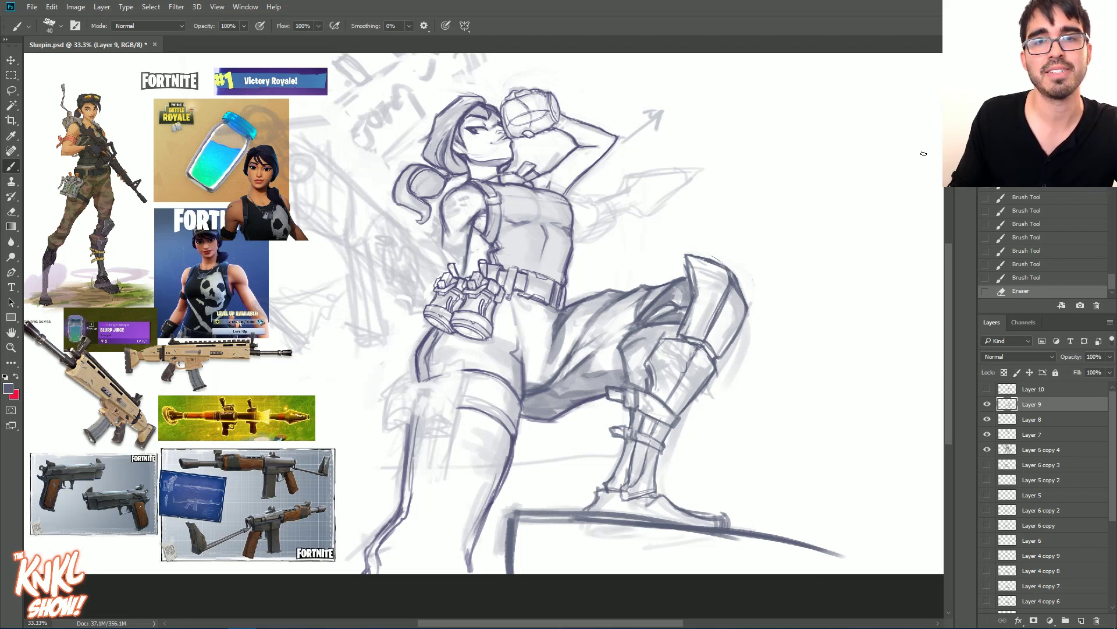
pyautogui.moveTo(523, 360); pyautogui.dragTo(520, 353)
pyautogui.press('[')
pyautogui.press('[')
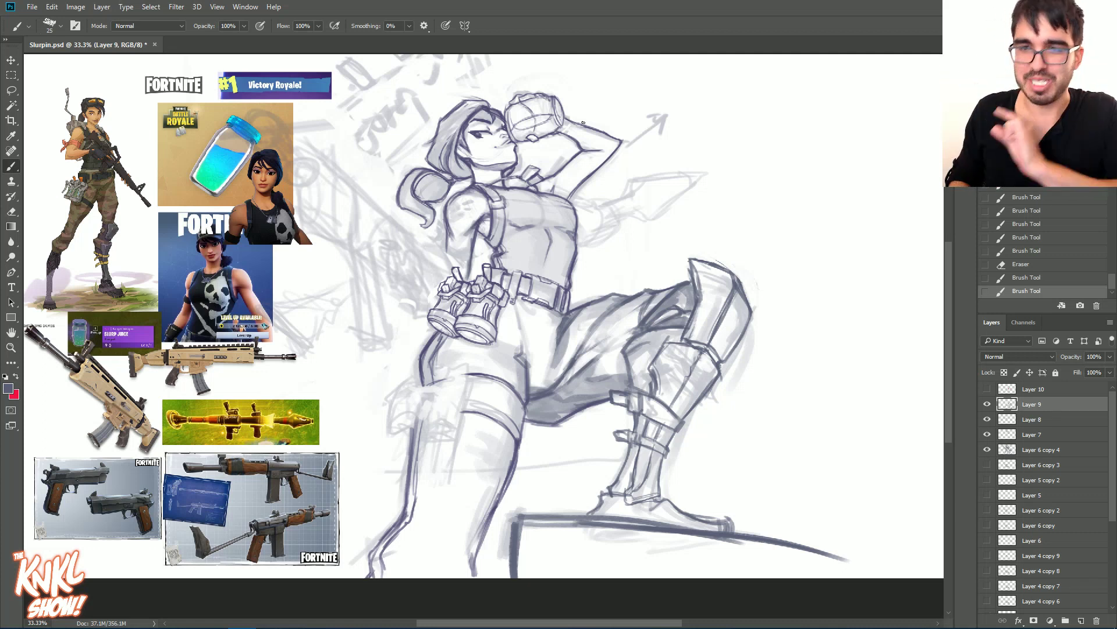
# Step: Select the visible sketch layers from Layer 9 down to Layer 6 copy 4 and move the character farther from the reference images
pyautogui.keyDown('shift'); pyautogui.click(1031, 420); pyautogui.keyUp('shift')
pyautogui.click(11, 60)
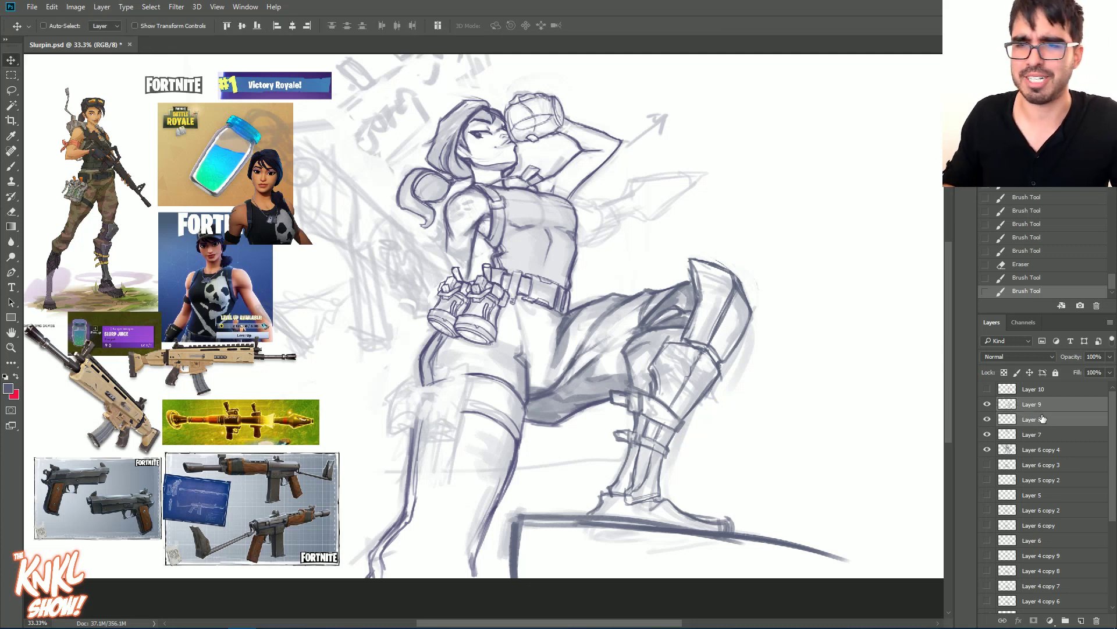
pyautogui.keyDown('shift'); pyautogui.click(1039, 450); pyautogui.keyUp('shift')
pyautogui.moveTo(492, 256); pyautogui.dragTo(614, 268)
# Step: Add a new layer directly above Layer 9 and save the document
pyautogui.click(1029, 406)
pyautogui.click(987, 419)
pyautogui.click(988, 419)
pyautogui.hotkey('ctrl', 'shift', 'n')
pyautogui.press('Return')
pyautogui.hotkey('ctrl', 's')
# Step: Draw the lowered arm's forearm contours from the elbow down toward the hip flasks on the new layer
pyautogui.hotkey('ctrl', '+')
pyautogui.moveTo(686, 359)
pyautogui.mouseDown()
pyautogui.moveTo(740, 319)
pyautogui.moveTo(704, 353)
pyautogui.mouseUp()
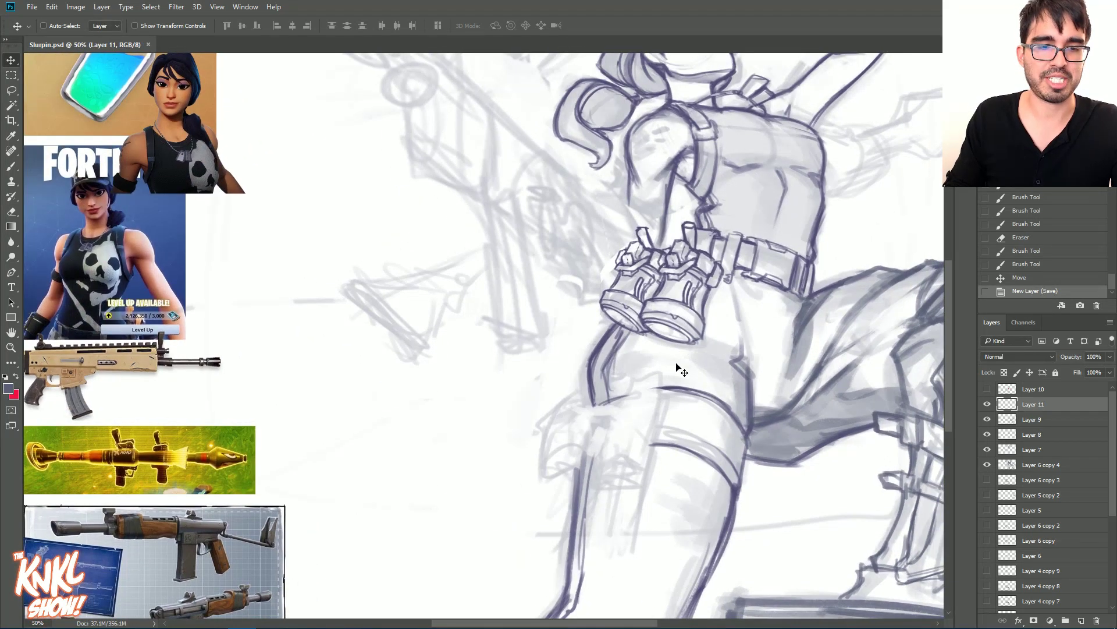
pyautogui.press('b')
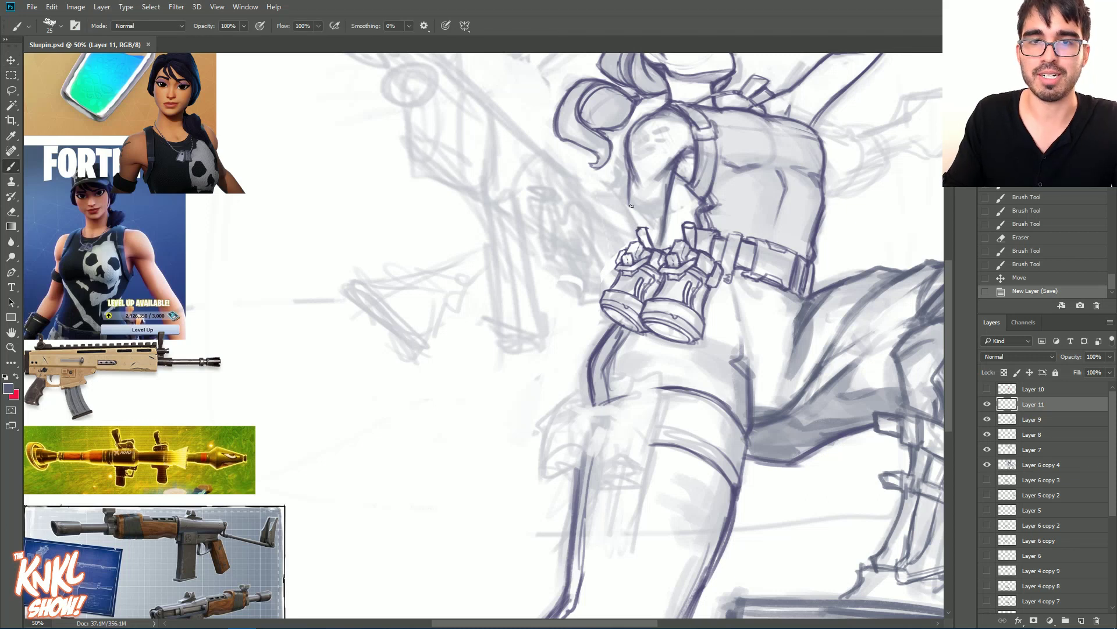
pyautogui.moveTo(631, 201)
pyautogui.mouseDown()
pyautogui.moveTo(642, 202)
pyautogui.moveTo(628, 210)
pyautogui.mouseUp()
pyautogui.moveTo(629, 195); pyautogui.dragTo(627, 224)
pyautogui.press('[')
pyautogui.moveTo(628, 206); pyautogui.dragTo(626, 233)
pyautogui.moveTo(651, 177)
pyautogui.mouseDown()
pyautogui.moveTo(640, 192)
pyautogui.moveTo(650, 178)
pyautogui.mouseUp()
pyautogui.press(']')
pyautogui.moveTo(650, 180); pyautogui.dragTo(641, 195)
# Step: Draw the wrist line, thumb and long outer edge of the hand beside the hip flasks
pyautogui.moveTo(622, 267); pyautogui.dragTo(617, 265)
pyautogui.press('[')
pyautogui.moveTo(591, 240); pyautogui.dragTo(616, 259)
pyautogui.moveTo(590, 235); pyautogui.dragTo(612, 261)
pyautogui.moveTo(590, 223); pyautogui.dragTo(592, 243)
pyautogui.moveTo(586, 213); pyautogui.dragTo(594, 223)
pyautogui.moveTo(589, 221); pyautogui.dragTo(594, 248)
pyautogui.press(']')
pyautogui.moveTo(577, 206)
pyautogui.mouseDown()
pyautogui.moveTo(594, 227)
pyautogui.moveTo(574, 192)
pyautogui.mouseUp()
pyautogui.moveTo(576, 204)
pyautogui.mouseDown()
pyautogui.moveTo(567, 191)
pyautogui.moveTo(584, 288)
pyautogui.mouseUp()
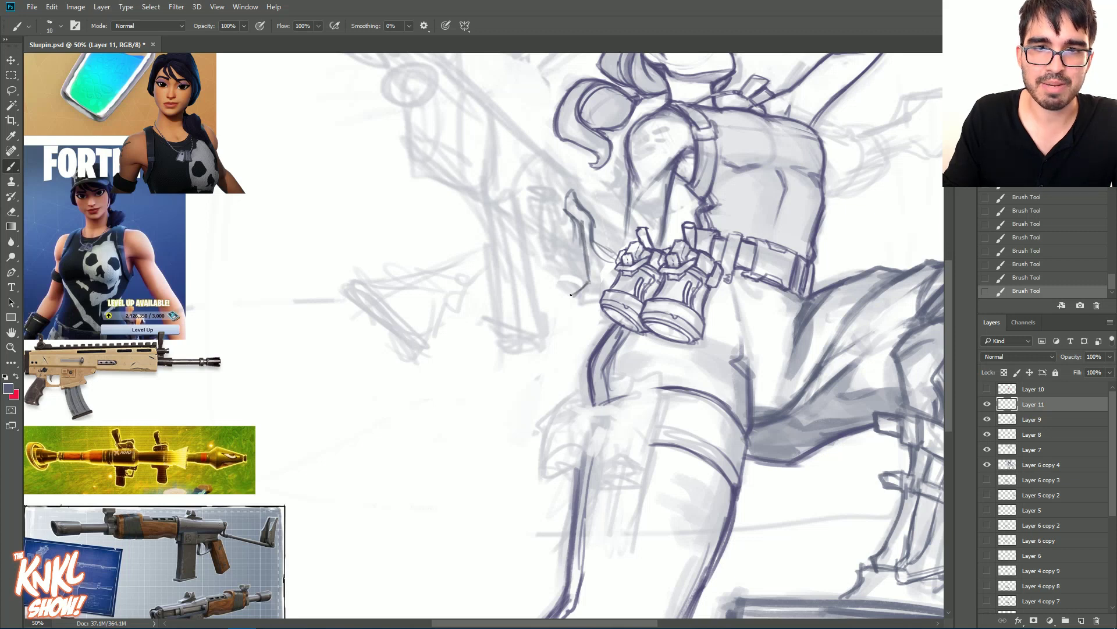
# Step: Draw the lower curled fingers of the hand, with their ends and separating lines
pyautogui.moveTo(559, 278); pyautogui.dragTo(555, 296)
pyautogui.moveTo(554, 256); pyautogui.dragTo(558, 292)
pyautogui.press(']')
pyautogui.press(']')
pyautogui.press(']')
pyautogui.moveTo(572, 252); pyautogui.dragTo(577, 291)
pyautogui.moveTo(559, 274)
pyautogui.mouseDown()
pyautogui.moveTo(563, 294)
pyautogui.moveTo(562, 273)
pyautogui.mouseUp()
pyautogui.moveTo(557, 251)
pyautogui.mouseDown()
pyautogui.moveTo(562, 284)
pyautogui.moveTo(576, 275)
pyautogui.mouseUp()
pyautogui.moveTo(572, 235); pyautogui.dragTo(576, 269)
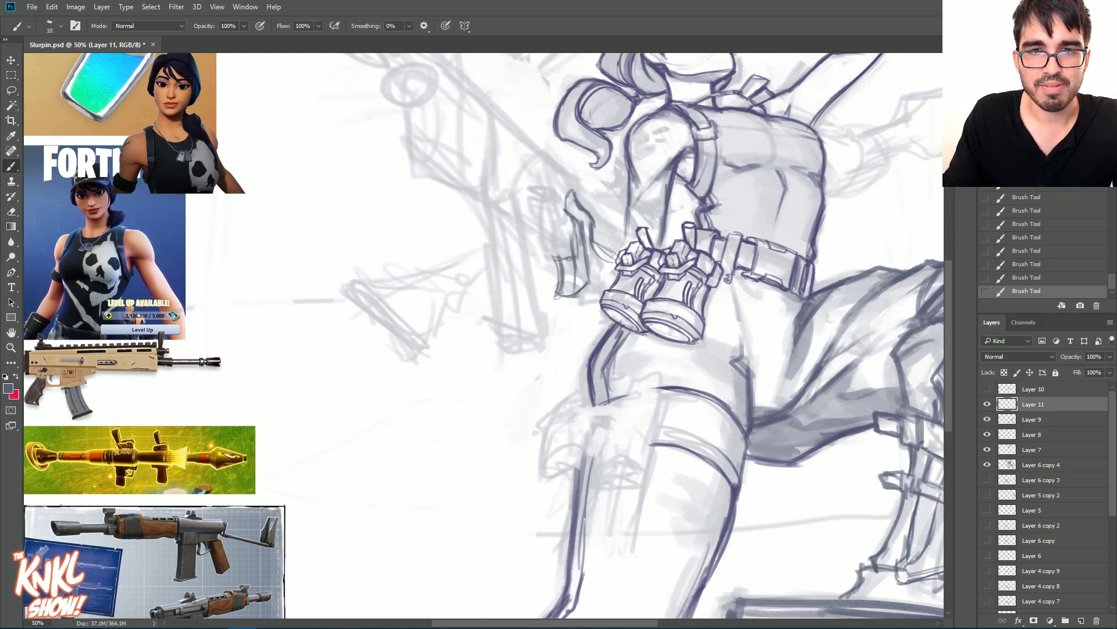
# Step: Outline the upper curled finger over the palm, shade the hand lightly and refine the finger divisions
pyautogui.moveTo(538, 224); pyautogui.dragTo(547, 249)
pyautogui.moveTo(541, 247); pyautogui.dragTo(555, 264)
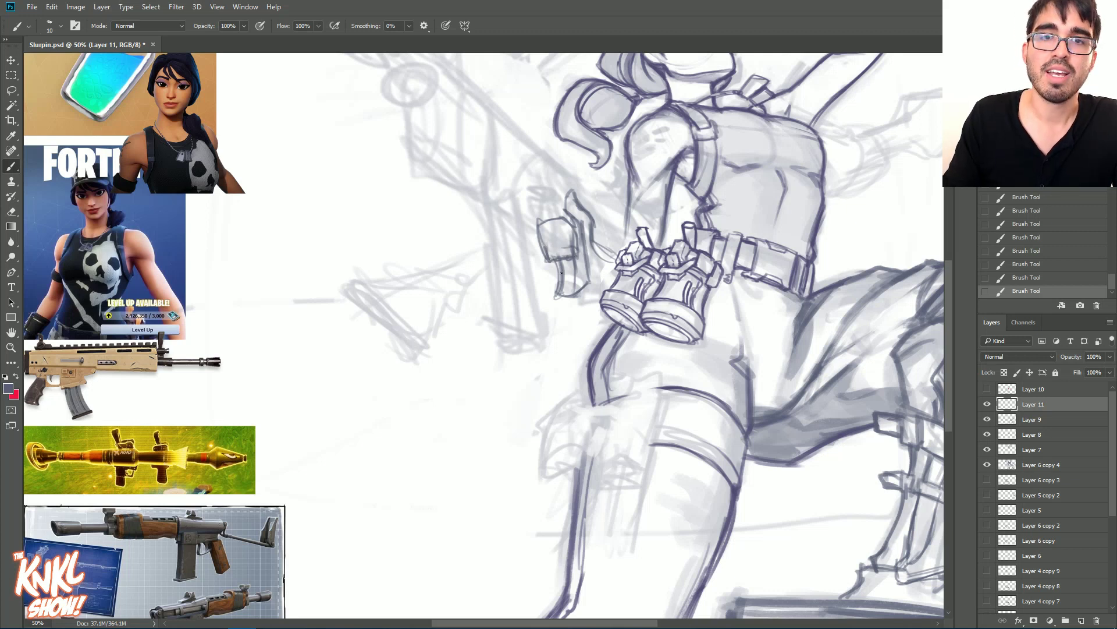
pyautogui.moveTo(567, 254); pyautogui.dragTo(569, 298)
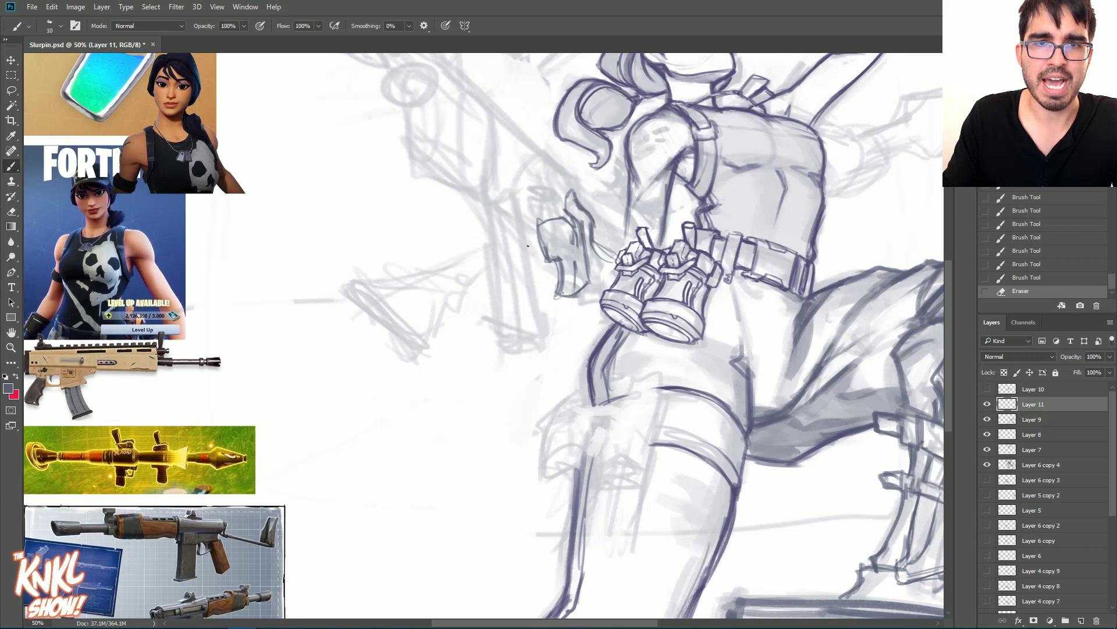
pyautogui.moveTo(556, 259); pyautogui.dragTo(577, 255)
pyautogui.moveTo(580, 255)
pyautogui.mouseDown()
pyautogui.moveTo(556, 258)
pyautogui.moveTo(567, 247)
pyautogui.mouseUp()
pyautogui.moveTo(560, 251); pyautogui.dragTo(580, 250)
pyautogui.moveTo(557, 246)
pyautogui.mouseDown()
pyautogui.moveTo(548, 249)
pyautogui.moveTo(578, 240)
pyautogui.moveTo(553, 259)
pyautogui.moveTo(582, 244)
pyautogui.moveTo(550, 253)
pyautogui.mouseUp()
# Step: Erase overlapping strokes inside the hand and define the curled fingers' joints
pyautogui.press('e')
pyautogui.moveTo(561, 242); pyautogui.dragTo(541, 254)
pyautogui.moveTo(549, 223)
pyautogui.mouseDown()
pyautogui.moveTo(539, 250)
pyautogui.moveTo(560, 231)
pyautogui.moveTo(571, 249)
pyautogui.mouseUp()
pyautogui.moveTo(559, 218)
pyautogui.mouseDown()
pyautogui.moveTo(576, 247)
pyautogui.moveTo(539, 281)
pyautogui.moveTo(554, 270)
pyautogui.mouseUp()
pyautogui.press('[')
pyautogui.press('[')
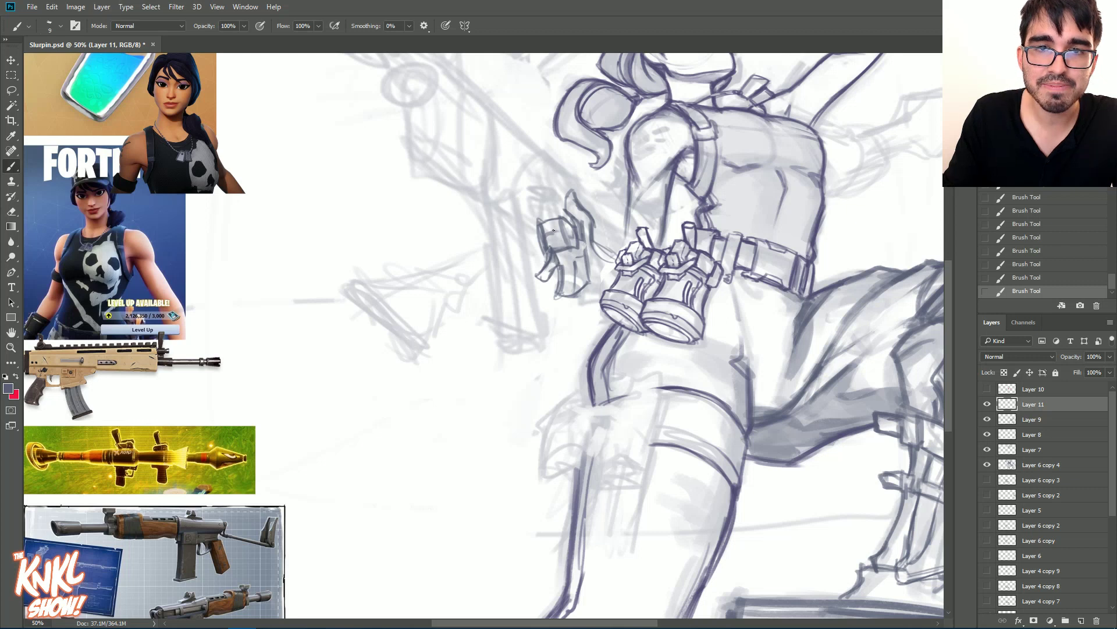
# Step: Sketch the index finger extending above the curled fingers, with its fingertip and connecting segments
pyautogui.press(']')
pyautogui.moveTo(541, 221)
pyautogui.mouseDown()
pyautogui.moveTo(561, 218)
pyautogui.moveTo(559, 235)
pyautogui.moveTo(554, 220)
pyautogui.mouseUp()
pyautogui.moveTo(540, 220)
pyautogui.mouseDown()
pyautogui.moveTo(556, 215)
pyautogui.moveTo(553, 191)
pyautogui.moveTo(536, 188)
pyautogui.moveTo(532, 202)
pyautogui.moveTo(553, 202)
pyautogui.mouseUp()
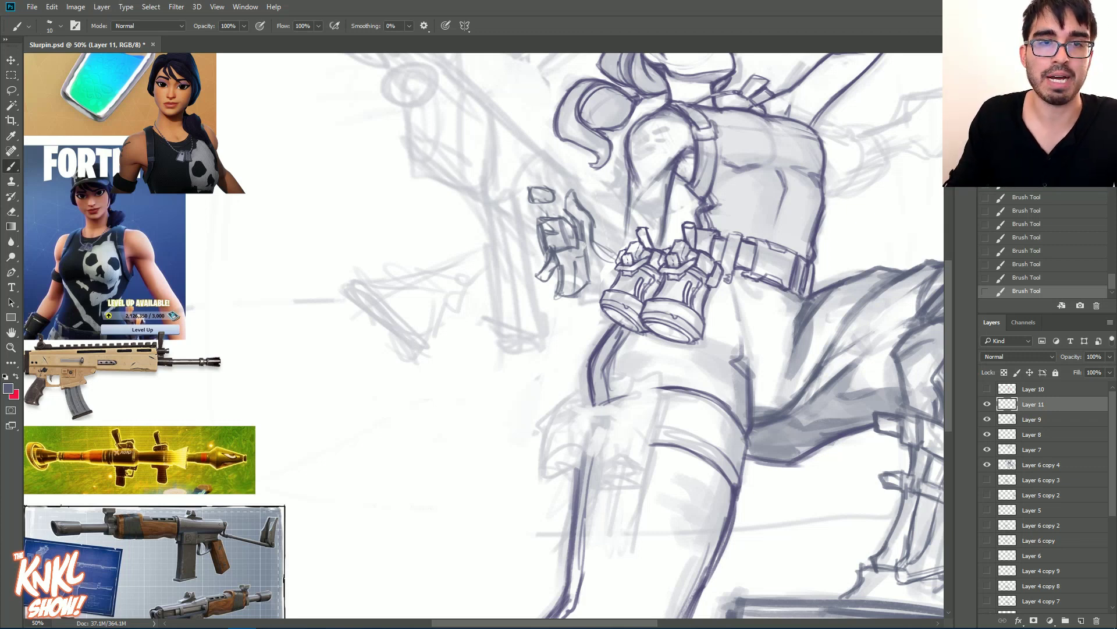
pyautogui.moveTo(483, 314); pyautogui.dragTo(576, 382)
pyautogui.moveTo(483, 314); pyautogui.dragTo(508, 290)
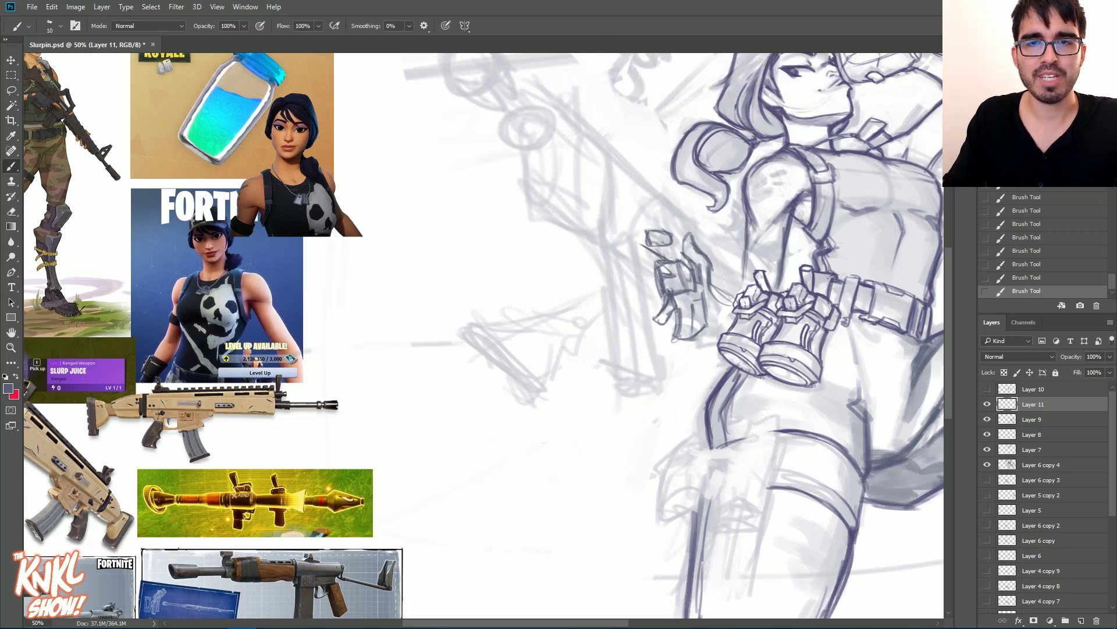
pyautogui.moveTo(663, 250)
pyautogui.mouseDown()
pyautogui.moveTo(652, 227)
pyautogui.moveTo(643, 237)
pyautogui.moveTo(656, 254)
pyautogui.moveTo(659, 216)
pyautogui.moveTo(657, 249)
pyautogui.moveTo(647, 218)
pyautogui.moveTo(667, 286)
pyautogui.moveTo(650, 244)
pyautogui.moveTo(685, 244)
pyautogui.moveTo(654, 221)
pyautogui.moveTo(682, 245)
pyautogui.mouseUp()
pyautogui.moveTo(654, 295)
pyautogui.mouseDown()
pyautogui.moveTo(676, 260)
pyautogui.moveTo(664, 278)
pyautogui.mouseUp()
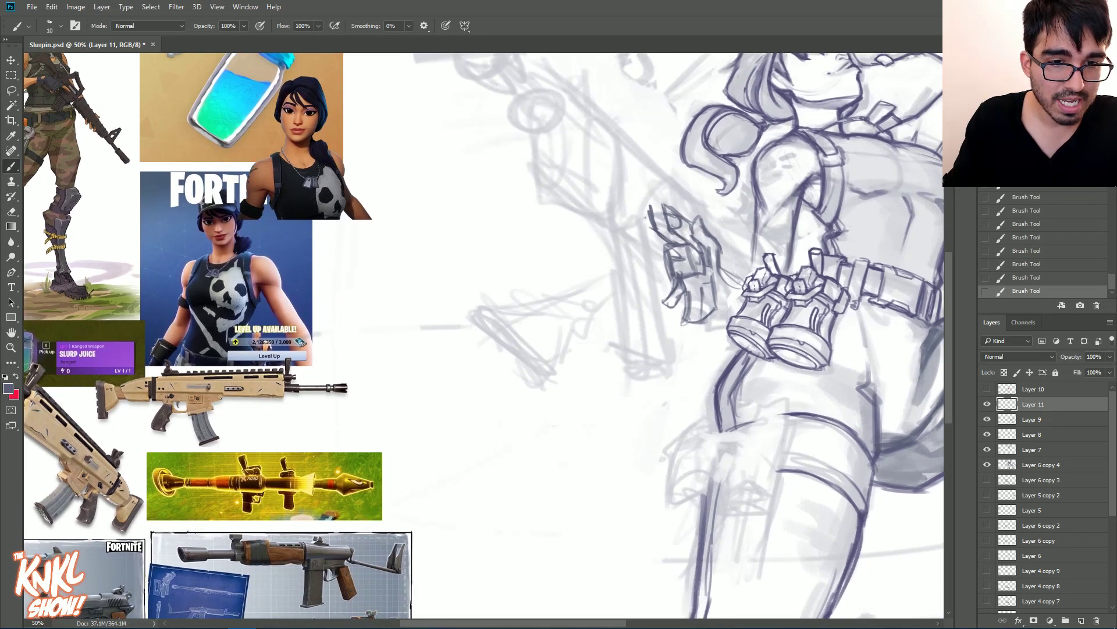
# Step: Erase the index finger's rough lines and redraw it bending over the hand with a clearer fingertip
pyautogui.press('e')
pyautogui.moveTo(667, 236)
pyautogui.mouseDown()
pyautogui.moveTo(661, 209)
pyautogui.moveTo(659, 256)
pyautogui.moveTo(679, 235)
pyautogui.mouseUp()
pyautogui.moveTo(679, 231)
pyautogui.mouseDown()
pyautogui.moveTo(671, 229)
pyautogui.moveTo(680, 219)
pyautogui.mouseUp()
pyautogui.moveTo(681, 221); pyautogui.dragTo(670, 238)
pyautogui.moveTo(665, 216)
pyautogui.mouseDown()
pyautogui.moveTo(675, 213)
pyautogui.moveTo(651, 243)
pyautogui.moveTo(649, 229)
pyautogui.mouseUp()
pyautogui.moveTo(656, 206)
pyautogui.mouseDown()
pyautogui.moveTo(651, 223)
pyautogui.moveTo(667, 205)
pyautogui.mouseUp()
pyautogui.click(16, 376)
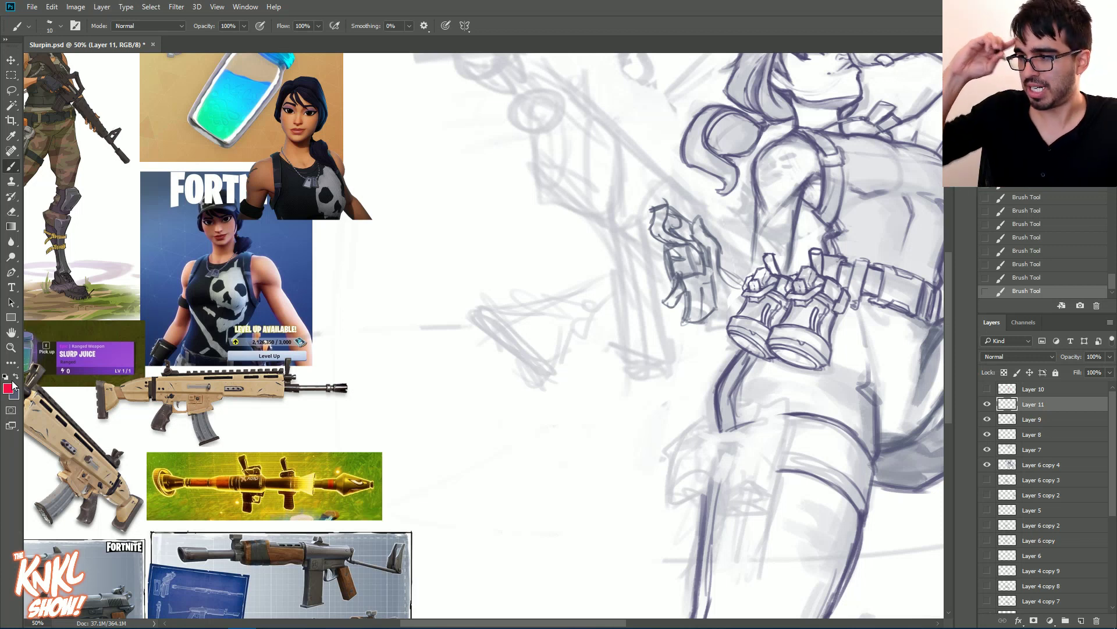
pyautogui.moveTo(680, 203)
pyautogui.mouseDown()
pyautogui.moveTo(615, 220)
pyautogui.moveTo(703, 195)
pyautogui.moveTo(583, 228)
pyautogui.moveTo(724, 186)
pyautogui.mouseUp()
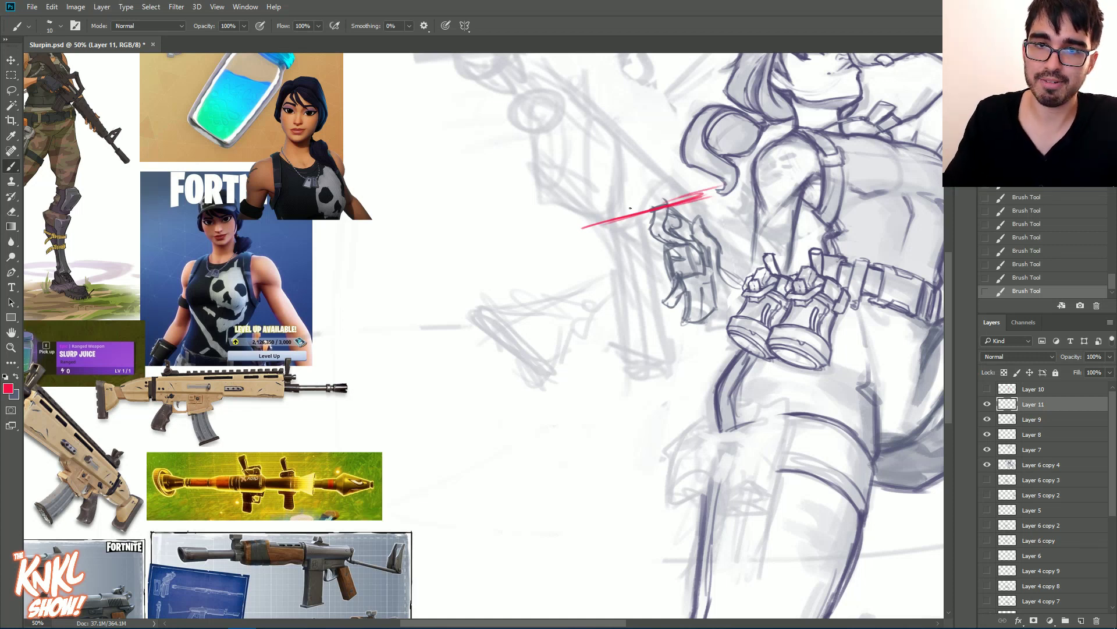
pyautogui.click(1024, 264)
pyautogui.click(1046, 225)
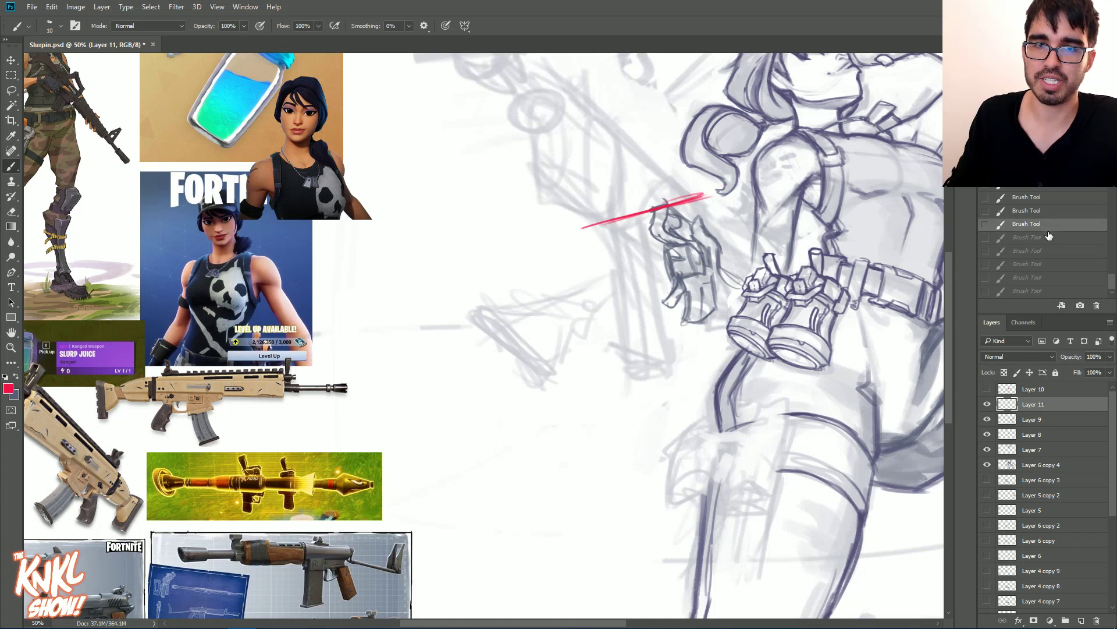
pyautogui.click(1039, 198)
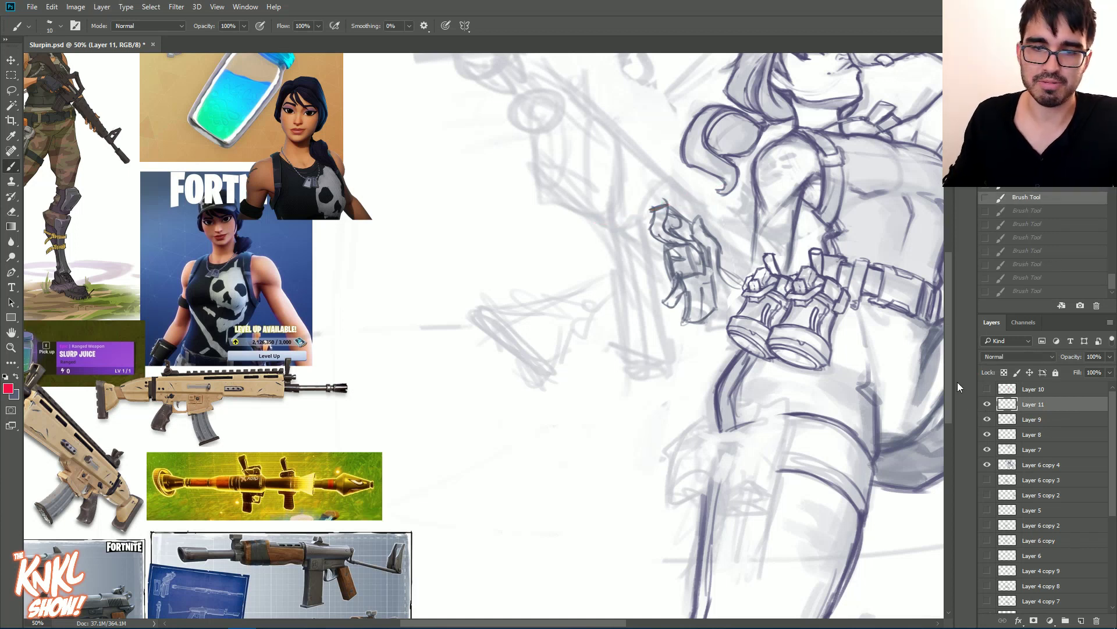
# Step: Add a new layer and draw a green (#16b64f) axis arrow labelled Z across the top of the lowered hand
pyautogui.hotkey('ctrl', 'shift', 'alt', 'n')
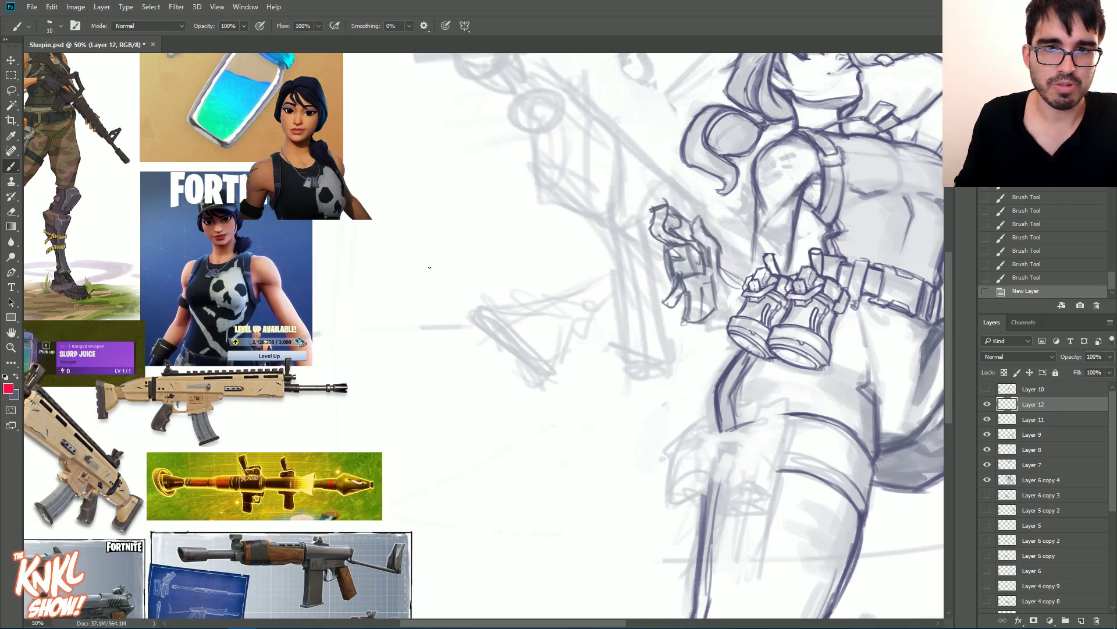
pyautogui.click(16, 377)
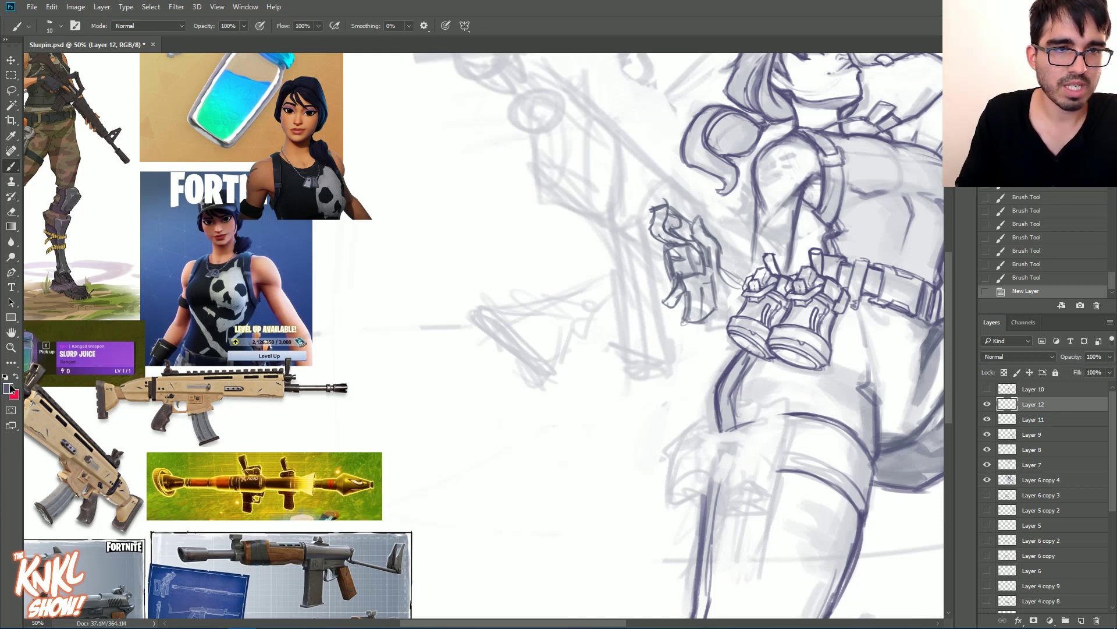
pyautogui.click(9, 387)
pyautogui.moveTo(458, 389); pyautogui.dragTo(463, 404)
pyautogui.click(411, 347)
pyautogui.click(426, 353)
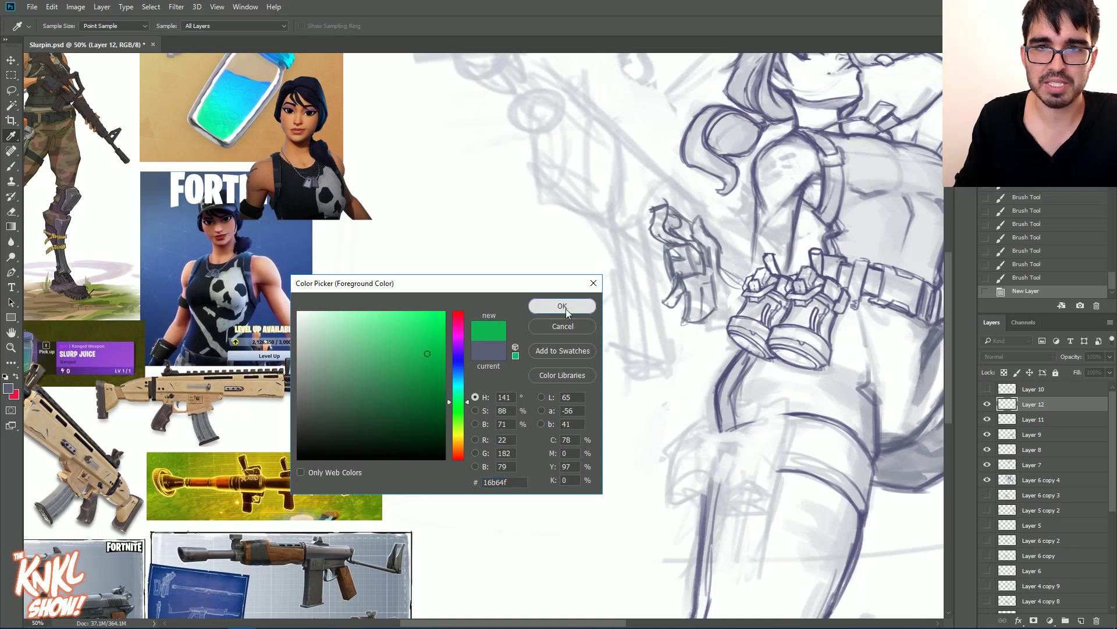
pyautogui.click(562, 305)
pyautogui.moveTo(700, 194)
pyautogui.mouseDown()
pyautogui.moveTo(615, 222)
pyautogui.moveTo(732, 181)
pyautogui.mouseUp()
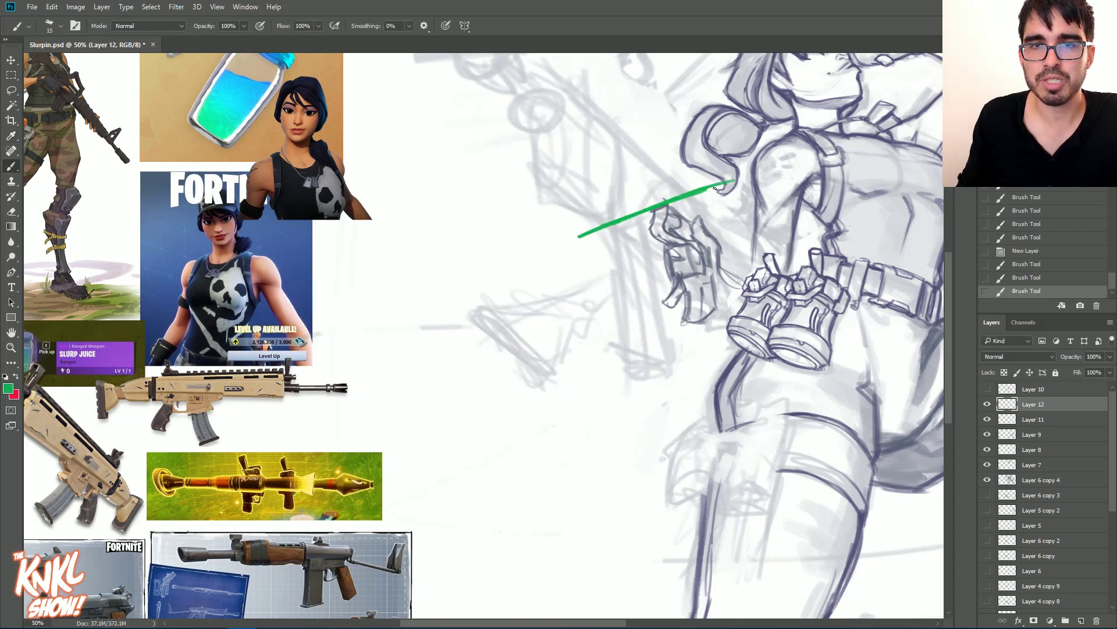
pyautogui.moveTo(553, 237); pyautogui.dragTo(569, 249)
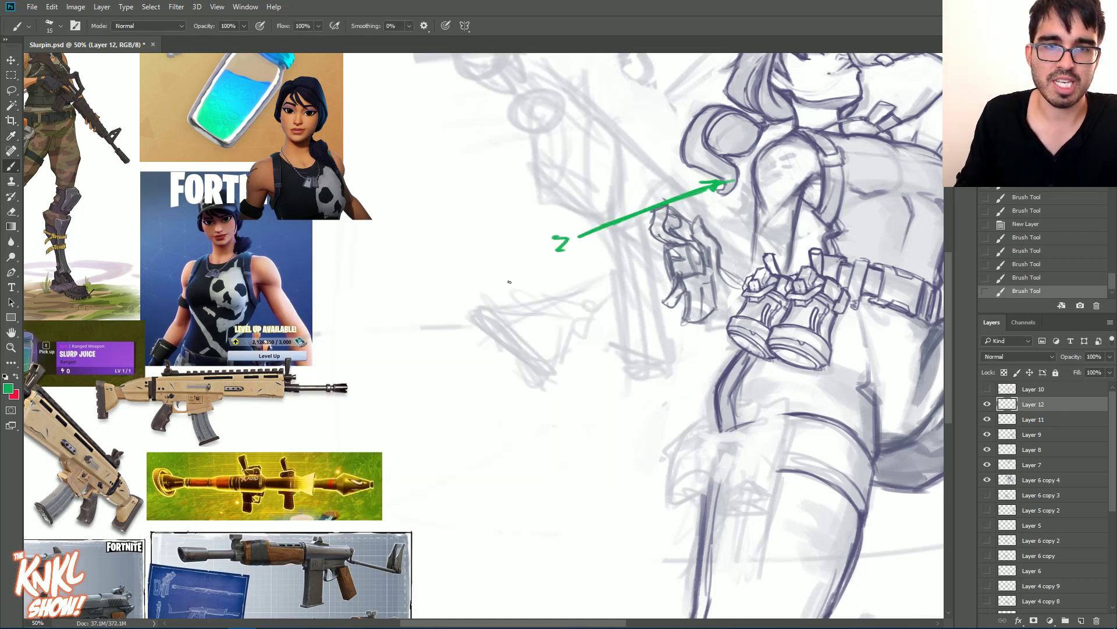
# Step: Draw a red, nearly vertical axis line through the hand and label it X
pyautogui.click(17, 377)
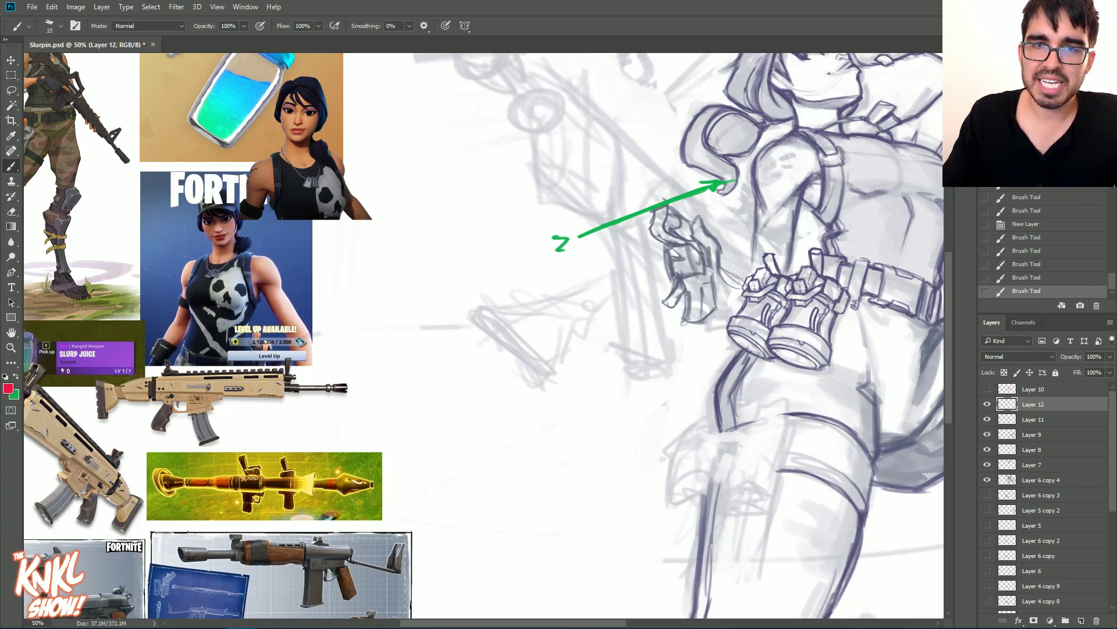
pyautogui.moveTo(655, 126); pyautogui.dragTo(688, 287)
pyautogui.moveTo(667, 186)
pyautogui.mouseDown()
pyautogui.moveTo(650, 92)
pyautogui.moveTo(658, 97)
pyautogui.mouseUp()
pyautogui.moveTo(659, 78); pyautogui.dragTo(647, 98)
pyautogui.press('x')
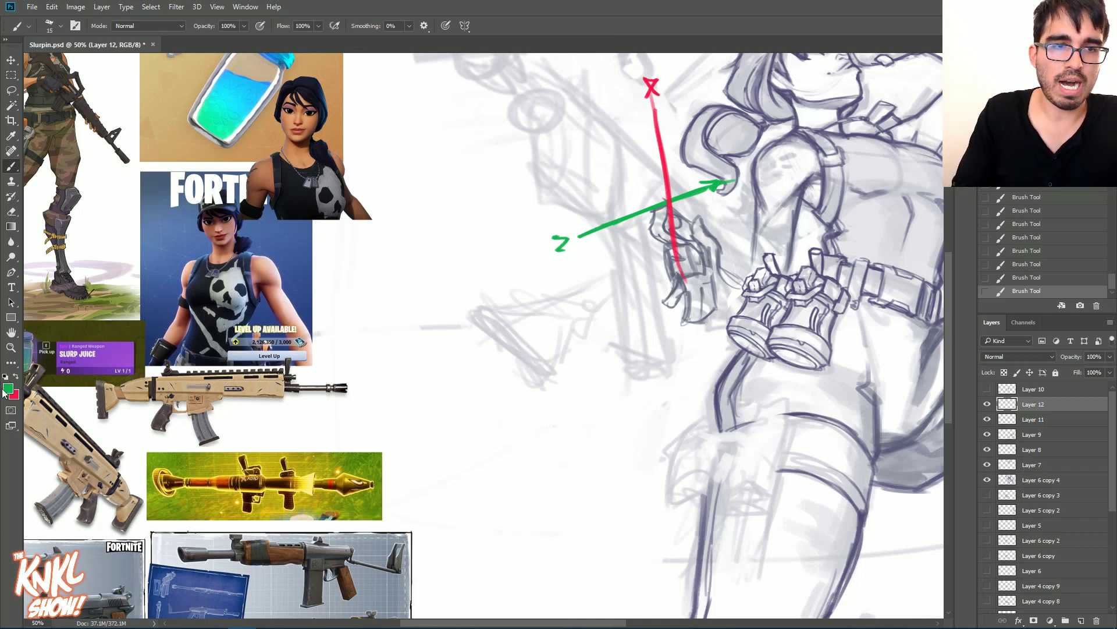
# Step: Draw a blue diagonal axis arrow labelled Y through the crossing of the other two axes, giving it a bold arrowhead
pyautogui.click(8, 388)
pyautogui.click(459, 368)
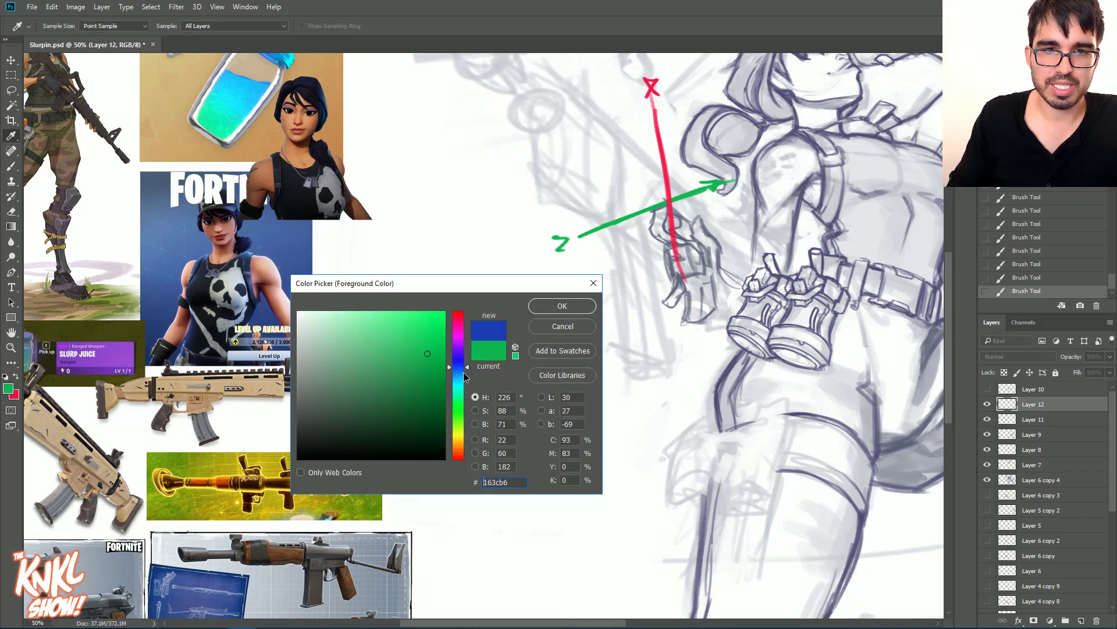
pyautogui.click(420, 333)
pyautogui.click(538, 307)
pyautogui.press('b')
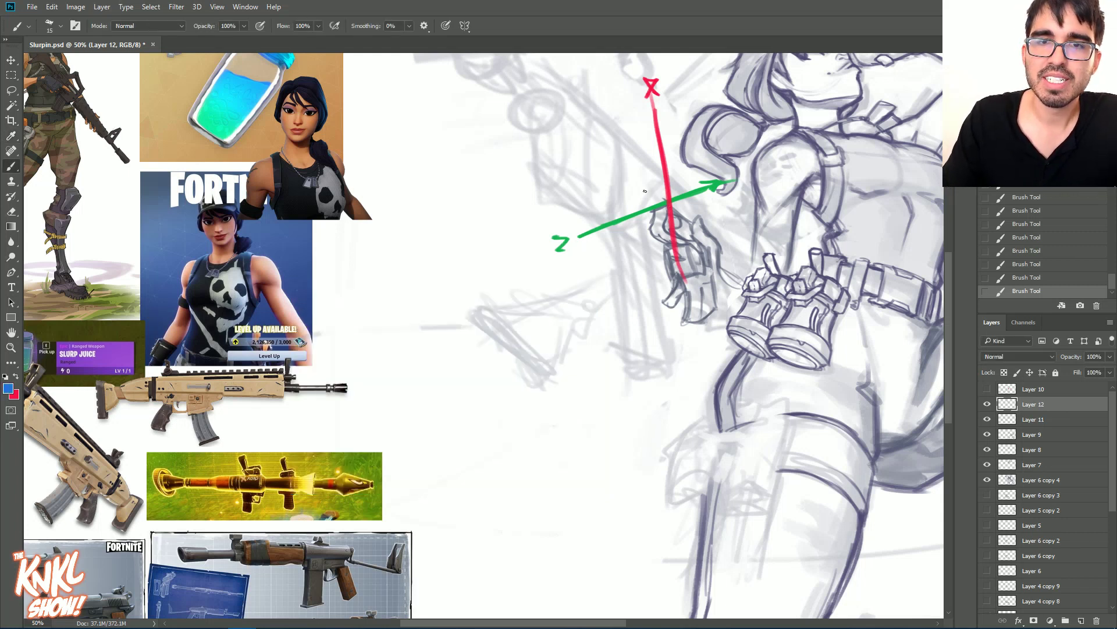
pyautogui.moveTo(700, 223); pyautogui.dragTo(589, 145)
pyautogui.moveTo(643, 185)
pyautogui.mouseDown()
pyautogui.moveTo(541, 106)
pyautogui.moveTo(630, 167)
pyautogui.moveTo(559, 109)
pyautogui.moveTo(544, 107)
pyautogui.moveTo(543, 119)
pyautogui.moveTo(535, 90)
pyautogui.moveTo(559, 97)
pyautogui.moveTo(542, 105)
pyautogui.moveTo(593, 139)
pyautogui.mouseUp()
pyautogui.press(']')
pyautogui.press('[')
pyautogui.moveTo(492, 65); pyautogui.dragTo(502, 76)
pyautogui.moveTo(506, 60); pyautogui.dragTo(504, 99)
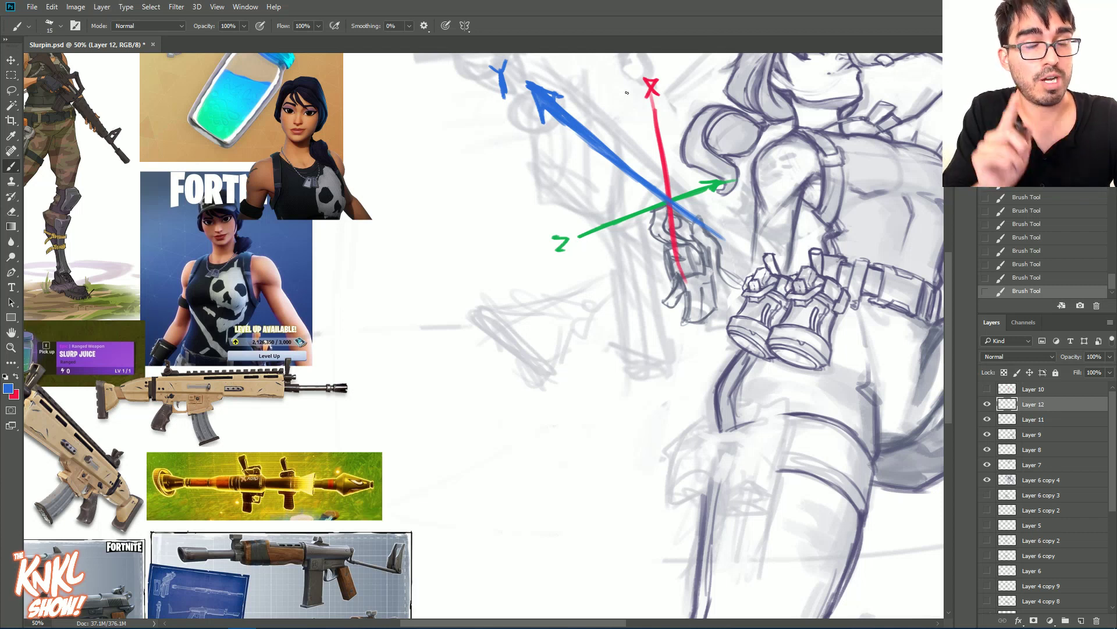
# Step: Move the axis guide away from the hand toward the references, hide Layer 12 and make Layer 11 active for brushing
pyautogui.click(11, 60)
pyautogui.moveTo(518, 243)
pyautogui.mouseDown()
pyautogui.moveTo(348, 272)
pyautogui.moveTo(494, 262)
pyautogui.moveTo(399, 250)
pyautogui.moveTo(334, 264)
pyautogui.moveTo(386, 249)
pyautogui.moveTo(382, 190)
pyautogui.moveTo(371, 187)
pyautogui.mouseUp()
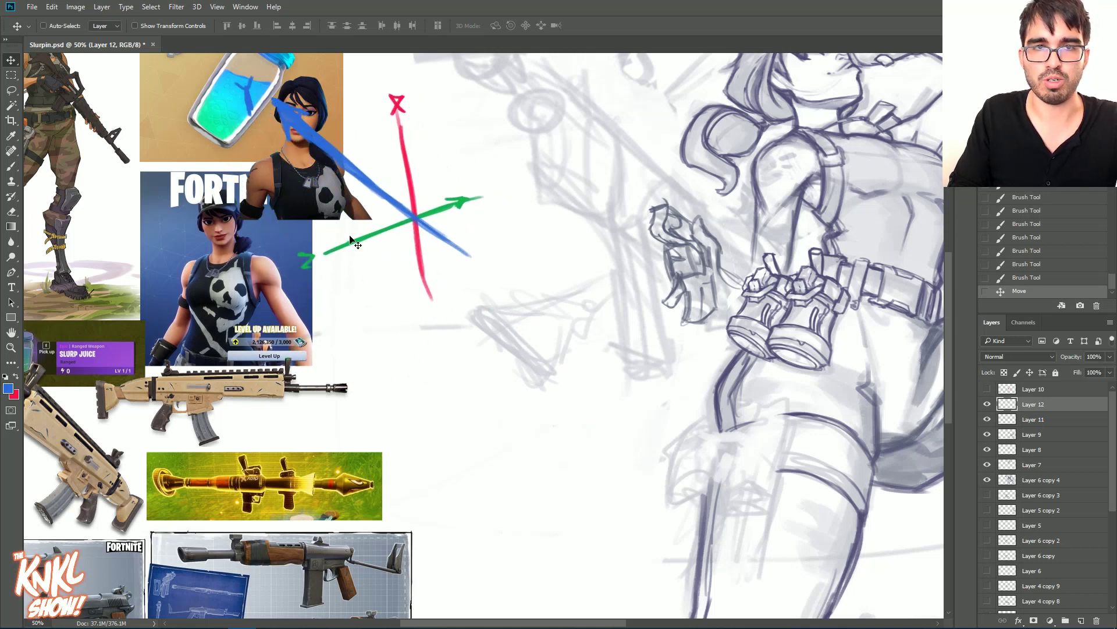
pyautogui.click(988, 404)
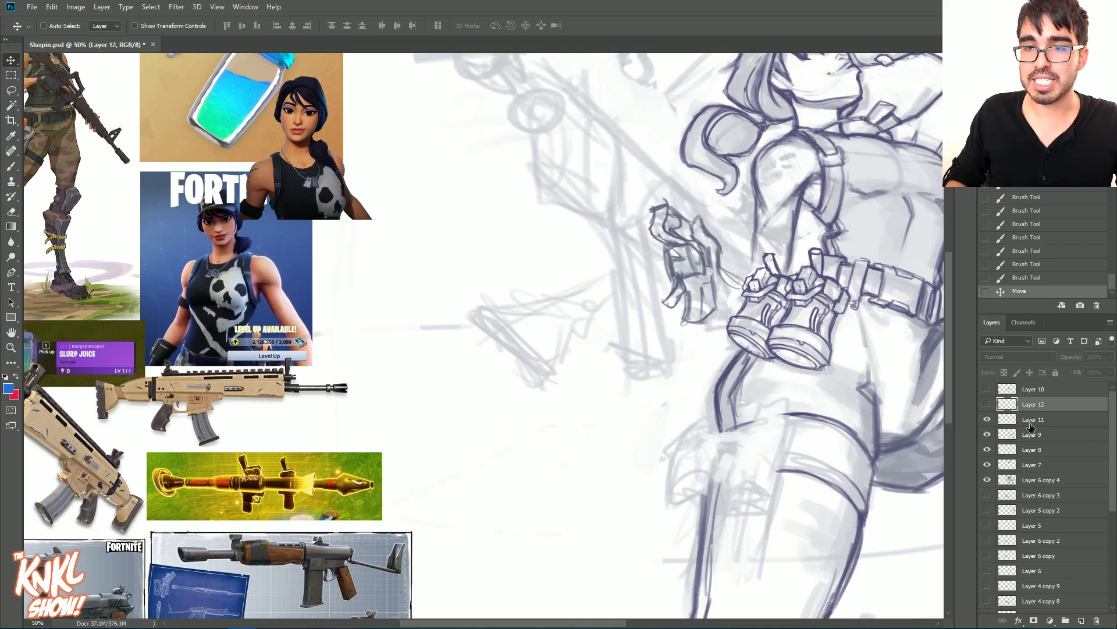
pyautogui.click(1006, 423)
pyautogui.press('b')
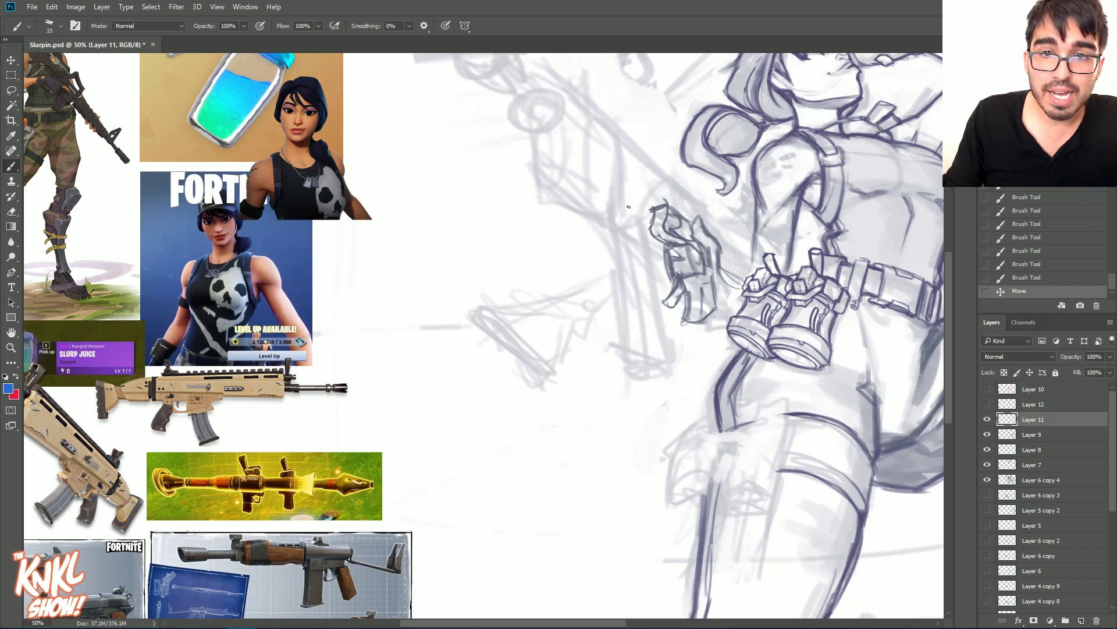
# Step: Sample the dark outline colour and sketch the magazine's slanted top face in perspective beside the index fingertip
pyautogui.moveTo(640, 207); pyautogui.dragTo(666, 203)
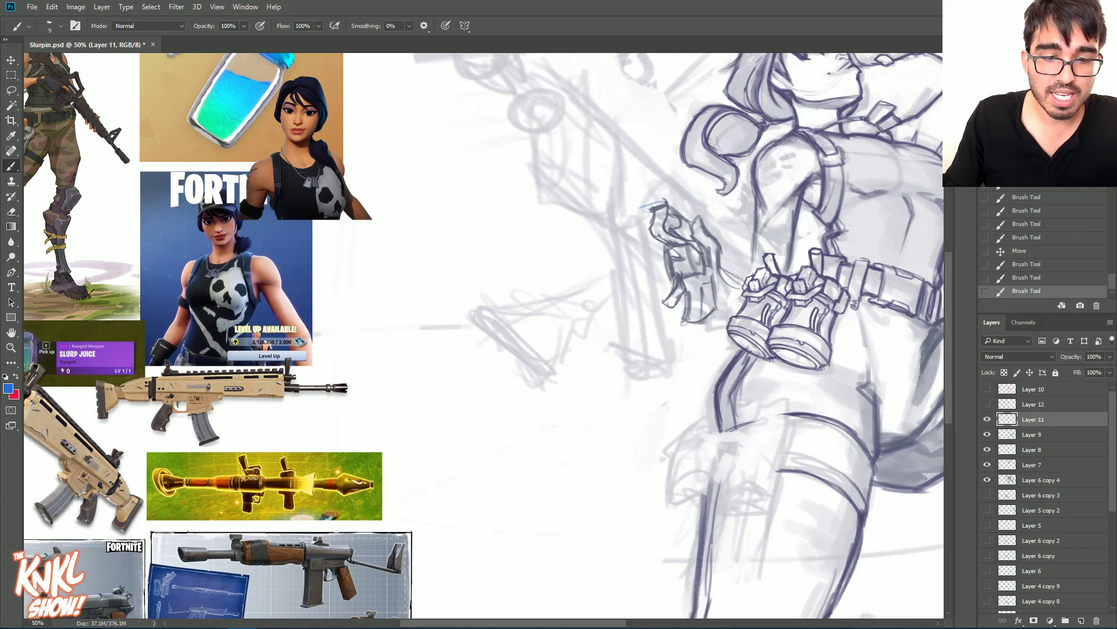
pyautogui.keyDown('alt'); pyautogui.click(783, 134); pyautogui.keyUp('alt')
pyautogui.press(']')
pyautogui.press(']')
pyautogui.press('[')
pyautogui.moveTo(650, 207)
pyautogui.mouseDown()
pyautogui.moveTo(666, 200)
pyautogui.moveTo(640, 198)
pyautogui.mouseUp()
pyautogui.press(']')
pyautogui.moveTo(652, 205); pyautogui.dragTo(619, 187)
pyautogui.moveTo(648, 203); pyautogui.dragTo(616, 183)
pyautogui.moveTo(648, 202); pyautogui.dragTo(598, 189)
pyautogui.moveTo(598, 188); pyautogui.dragTo(631, 210)
pyautogui.moveTo(629, 209); pyautogui.dragTo(650, 206)
pyautogui.moveTo(619, 186)
pyautogui.mouseDown()
pyautogui.moveTo(641, 199)
pyautogui.moveTo(623, 202)
pyautogui.mouseUp()
# Step: Show the axis guide layer again and draw the magazine's long vertical edges and bottom face following its directions
pyautogui.click(988, 404)
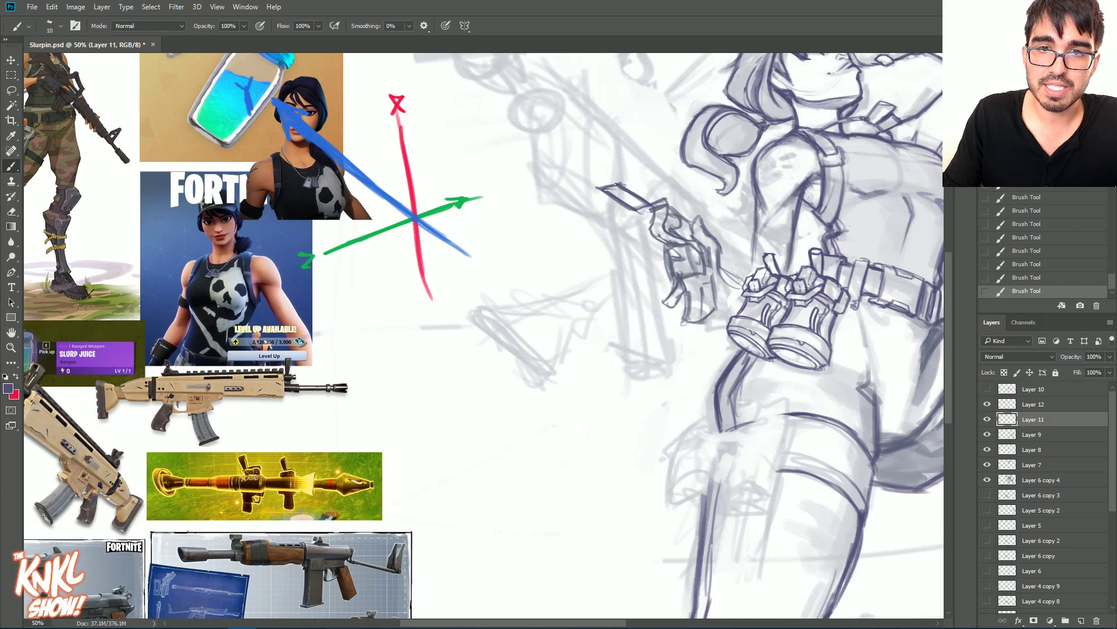
pyautogui.moveTo(644, 206)
pyautogui.mouseDown()
pyautogui.moveTo(648, 231)
pyautogui.moveTo(655, 223)
pyautogui.moveTo(641, 256)
pyautogui.moveTo(651, 259)
pyautogui.moveTo(648, 214)
pyautogui.moveTo(658, 303)
pyautogui.mouseUp()
pyautogui.press('[')
pyautogui.moveTo(605, 193); pyautogui.dragTo(607, 223)
pyautogui.moveTo(617, 187)
pyautogui.mouseDown()
pyautogui.moveTo(621, 297)
pyautogui.moveTo(604, 297)
pyautogui.moveTo(602, 319)
pyautogui.moveTo(621, 313)
pyautogui.mouseUp()
pyautogui.moveTo(623, 268); pyautogui.dragTo(622, 311)
pyautogui.moveTo(609, 316); pyautogui.dragTo(625, 308)
pyautogui.moveTo(604, 316)
pyautogui.mouseDown()
pyautogui.moveTo(626, 309)
pyautogui.moveTo(658, 331)
pyautogui.moveTo(646, 322)
pyautogui.mouseUp()
pyautogui.moveTo(627, 311)
pyautogui.mouseDown()
pyautogui.moveTo(664, 334)
pyautogui.moveTo(599, 308)
pyautogui.mouseUp()
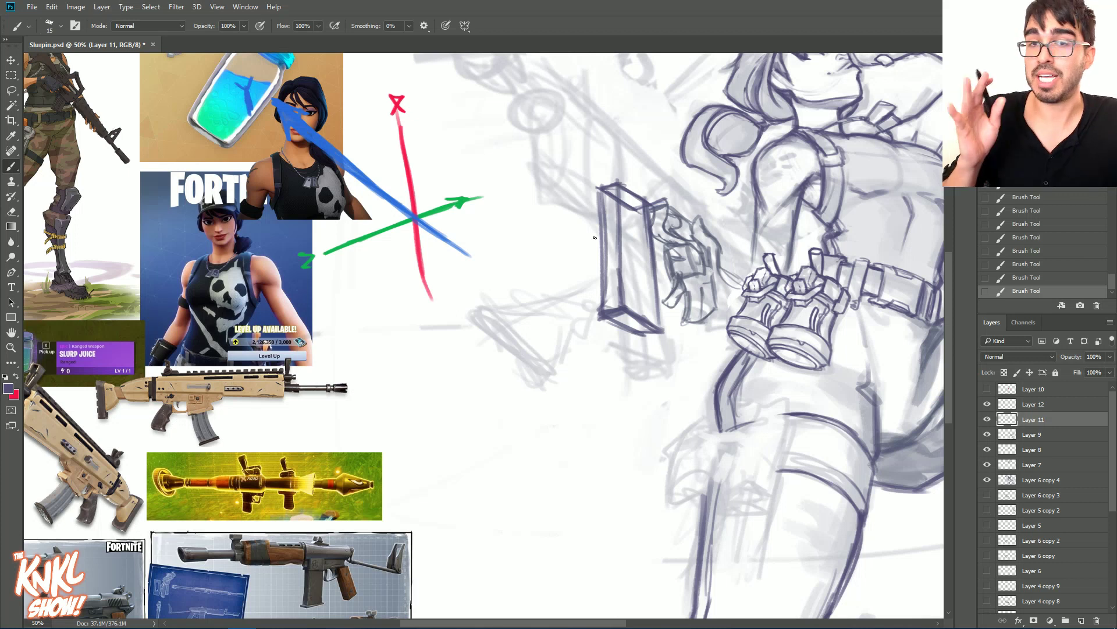
pyautogui.moveTo(663, 331)
pyautogui.mouseDown()
pyautogui.moveTo(657, 299)
pyautogui.moveTo(602, 252)
pyautogui.mouseUp()
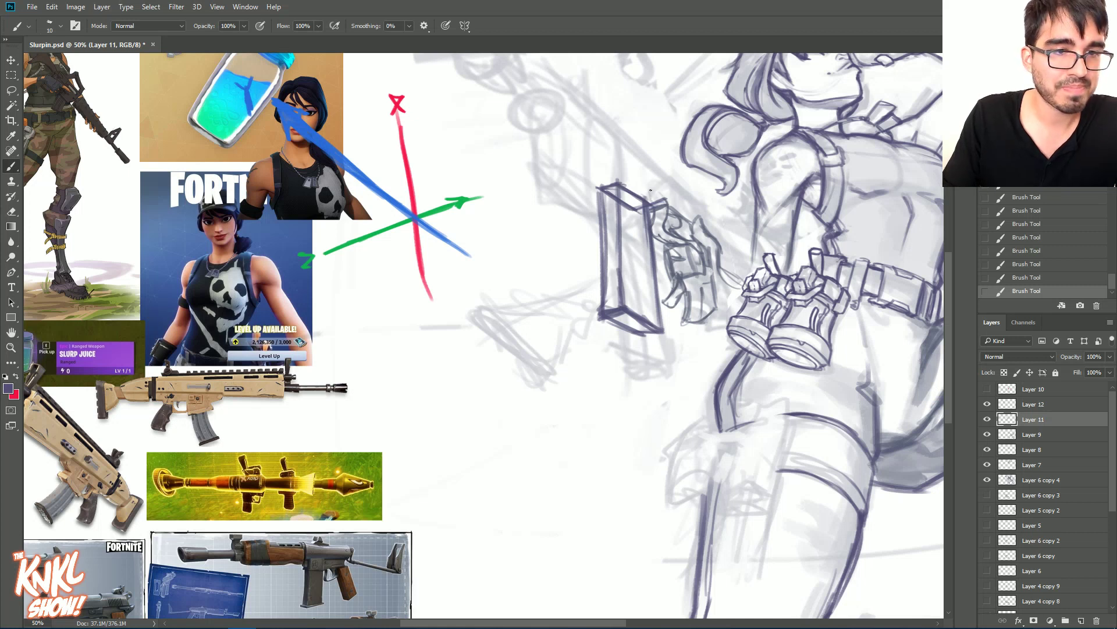
# Step: Box in the magazine well above the magazine and outline the receiver's rear edge over the hand
pyautogui.moveTo(650, 201)
pyautogui.mouseDown()
pyautogui.moveTo(648, 179)
pyautogui.moveTo(616, 159)
pyautogui.moveTo(617, 182)
pyautogui.moveTo(595, 190)
pyautogui.moveTo(597, 158)
pyautogui.moveTo(652, 178)
pyautogui.moveTo(622, 212)
pyautogui.moveTo(606, 203)
pyautogui.moveTo(620, 213)
pyautogui.mouseUp()
pyautogui.moveTo(624, 204); pyautogui.dragTo(629, 221)
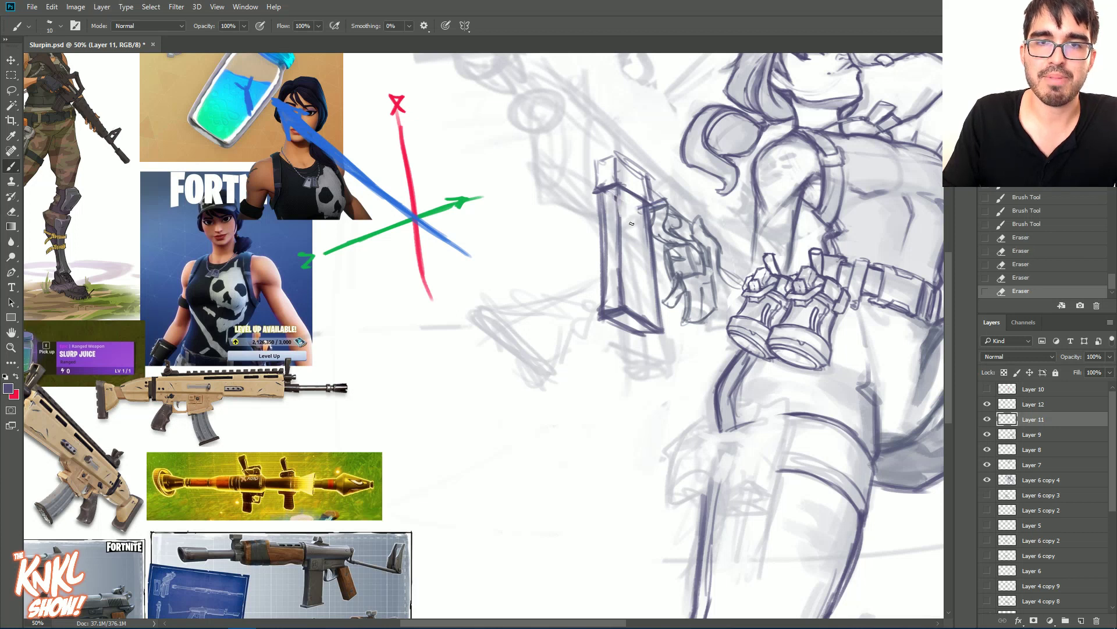
pyautogui.moveTo(702, 221); pyautogui.dragTo(706, 228)
pyautogui.moveTo(694, 216)
pyautogui.mouseDown()
pyautogui.moveTo(701, 223)
pyautogui.moveTo(677, 206)
pyautogui.moveTo(712, 211)
pyautogui.mouseUp()
pyautogui.moveTo(705, 224)
pyautogui.mouseDown()
pyautogui.moveTo(710, 199)
pyautogui.moveTo(656, 156)
pyautogui.mouseUp()
pyautogui.moveTo(665, 181); pyautogui.dragTo(688, 203)
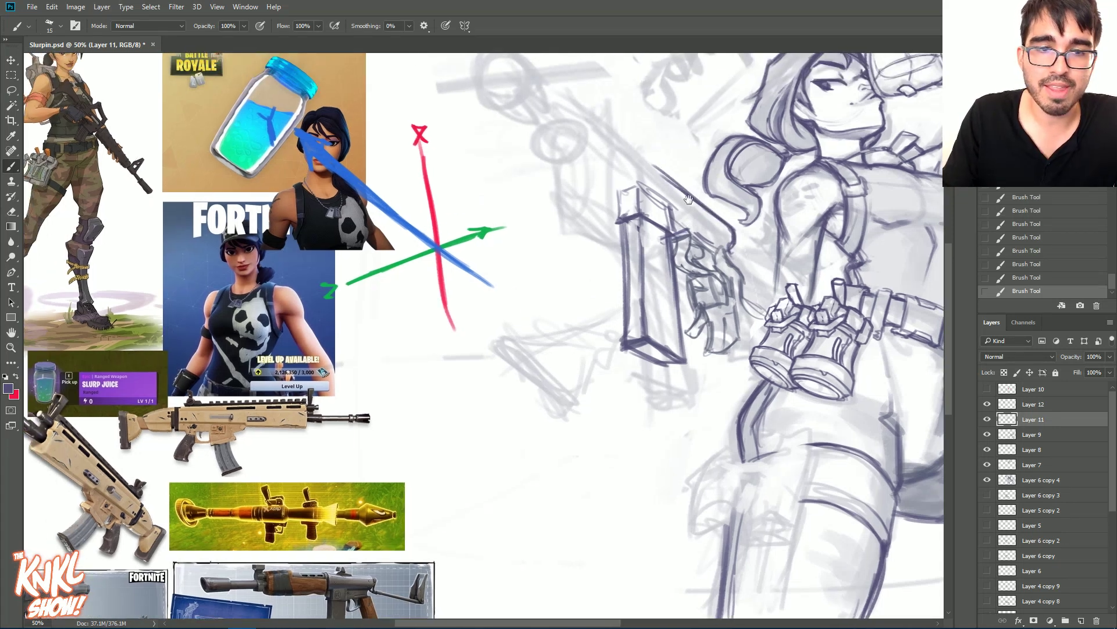
# Step: Draw the receiver's long parallel upper edges running diagonally along the rough rifle sketch
pyautogui.moveTo(731, 241)
pyautogui.mouseDown()
pyautogui.moveTo(651, 189)
pyautogui.moveTo(625, 145)
pyautogui.mouseUp()
pyautogui.moveTo(693, 192); pyautogui.dragTo(602, 122)
pyautogui.moveTo(662, 170); pyautogui.dragTo(589, 117)
pyautogui.moveTo(655, 190); pyautogui.dragTo(611, 165)
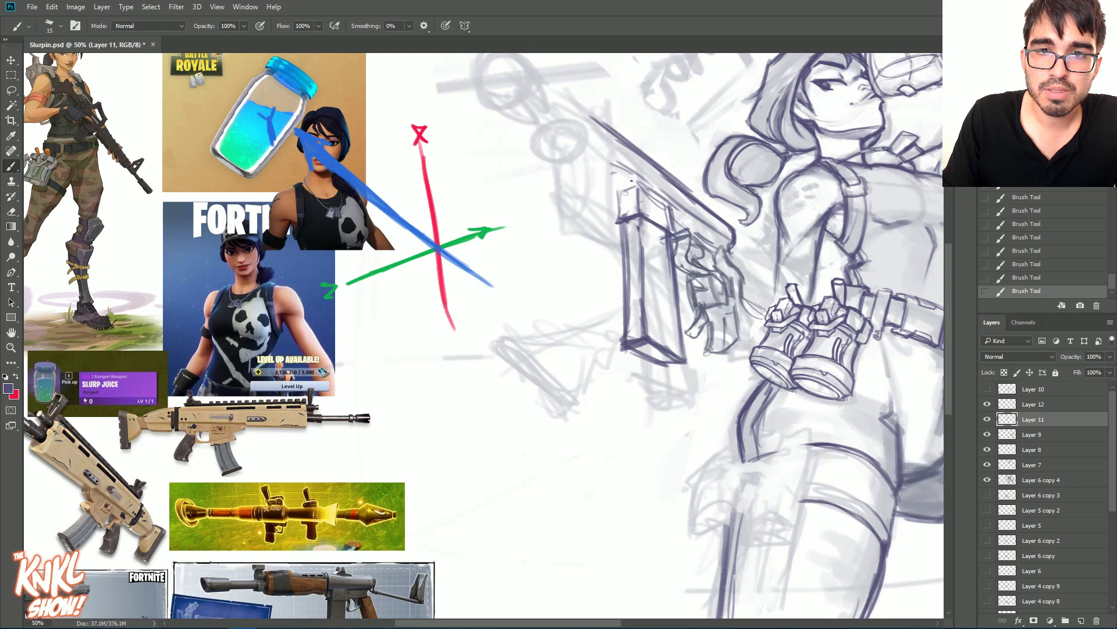
# Step: Define the front of the magazine well and draw the handguard's lower edge extending forward from it
pyautogui.moveTo(630, 210)
pyautogui.mouseDown()
pyautogui.moveTo(628, 175)
pyautogui.moveTo(619, 213)
pyautogui.moveTo(612, 206)
pyautogui.moveTo(615, 186)
pyautogui.moveTo(615, 208)
pyautogui.moveTo(618, 192)
pyautogui.moveTo(630, 208)
pyautogui.moveTo(618, 213)
pyautogui.moveTo(616, 178)
pyautogui.moveTo(629, 204)
pyautogui.moveTo(630, 174)
pyautogui.moveTo(615, 166)
pyautogui.moveTo(614, 185)
pyautogui.moveTo(616, 203)
pyautogui.moveTo(624, 141)
pyautogui.mouseUp()
pyautogui.press(']')
pyautogui.moveTo(623, 182)
pyautogui.mouseDown()
pyautogui.moveTo(600, 182)
pyautogui.moveTo(614, 195)
pyautogui.moveTo(608, 187)
pyautogui.moveTo(615, 248)
pyautogui.moveTo(593, 221)
pyautogui.moveTo(628, 230)
pyautogui.moveTo(568, 202)
pyautogui.mouseUp()
pyautogui.moveTo(612, 232)
pyautogui.mouseDown()
pyautogui.moveTo(540, 176)
pyautogui.moveTo(609, 228)
pyautogui.moveTo(549, 188)
pyautogui.moveTo(539, 151)
pyautogui.mouseUp()
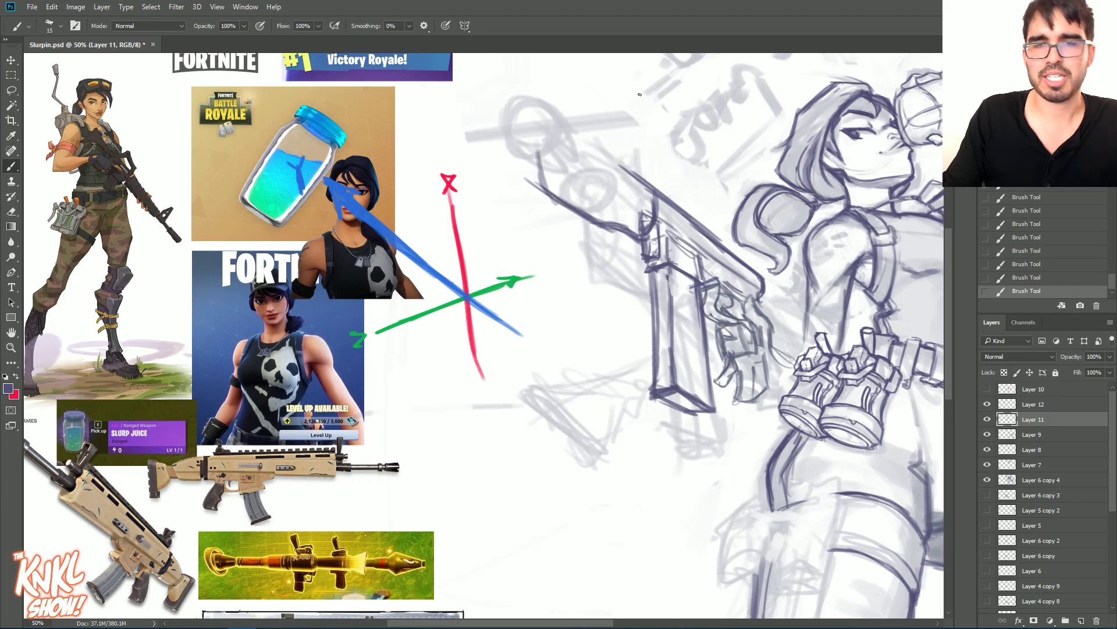
# Step: Compare the new rifle linework with the rough sketch underneath by toggling Layer 11's visibility
pyautogui.click(990, 419)
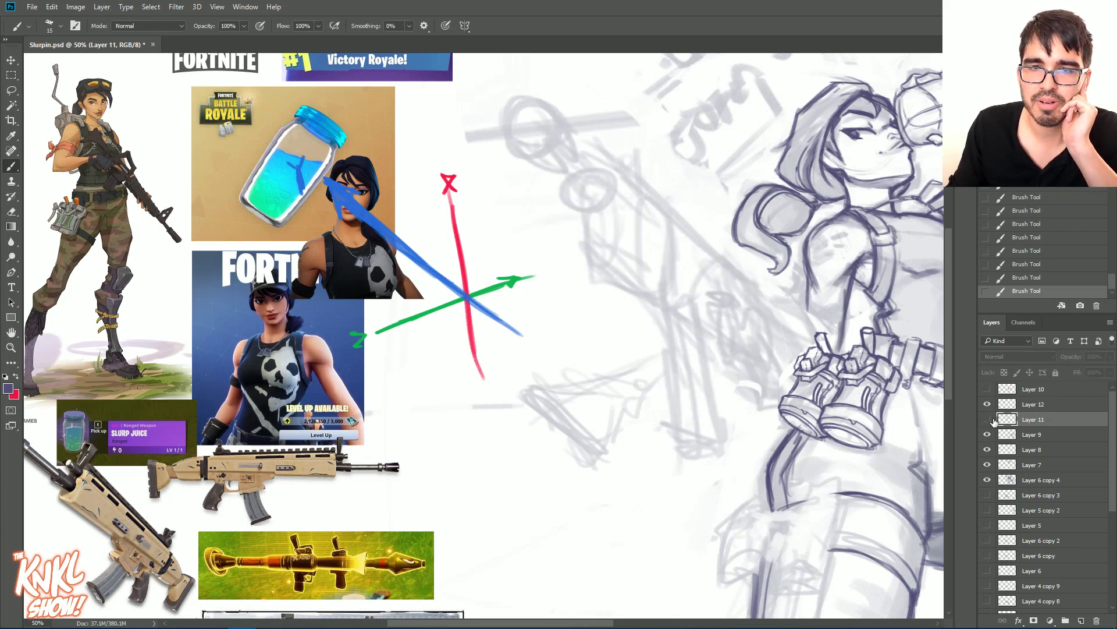
pyautogui.click(990, 419)
pyautogui.moveTo(640, 291); pyautogui.dragTo(467, 297)
pyautogui.click(987, 419)
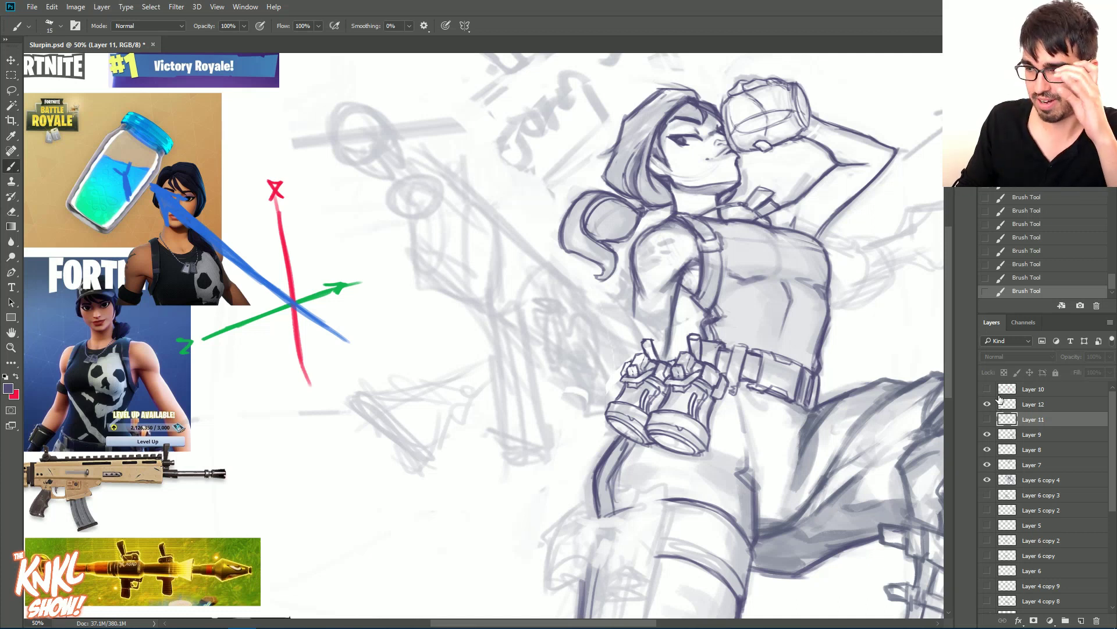
pyautogui.click(987, 419)
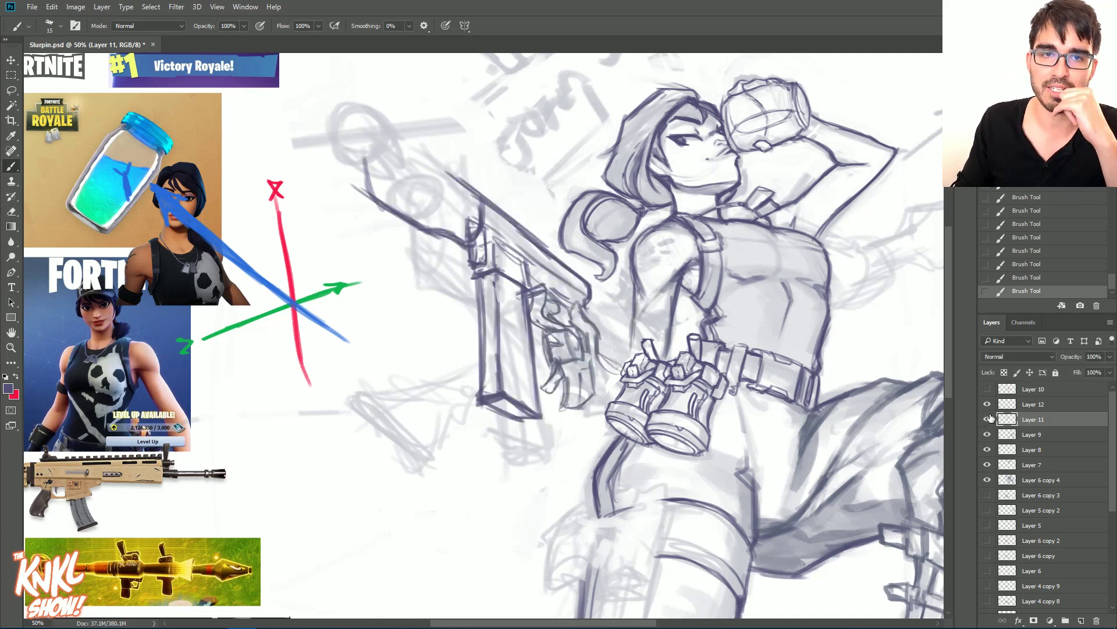
pyautogui.moveTo(733, 141); pyautogui.dragTo(918, 153)
pyautogui.moveTo(804, 178); pyautogui.dragTo(808, 112)
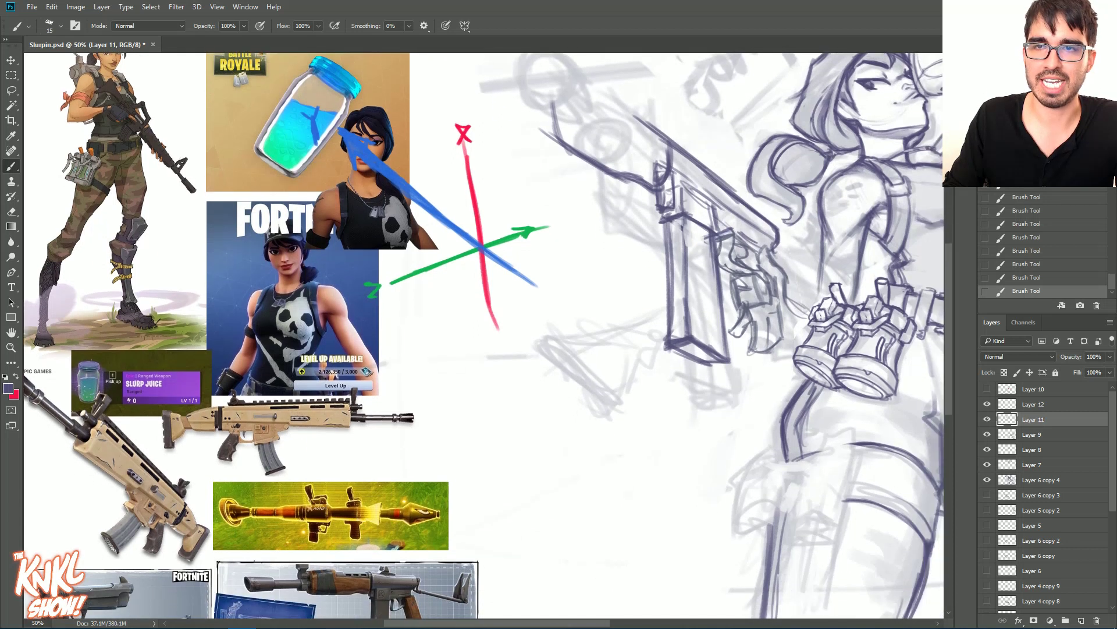
# Step: Draw the handguard's upper edge, close its front end and add a vertical post at the front of the receiver
pyautogui.hotkey('ctrl', '-')
pyautogui.press(']')
pyautogui.moveTo(609, 204); pyautogui.dragTo(547, 165)
pyautogui.moveTo(608, 203); pyautogui.dragTo(549, 167)
pyautogui.press('[')
pyautogui.moveTo(544, 209)
pyautogui.mouseDown()
pyautogui.moveTo(548, 166)
pyautogui.moveTo(537, 168)
pyautogui.moveTo(549, 193)
pyautogui.moveTo(550, 165)
pyautogui.moveTo(551, 203)
pyautogui.mouseUp()
pyautogui.press(']')
pyautogui.press(']')
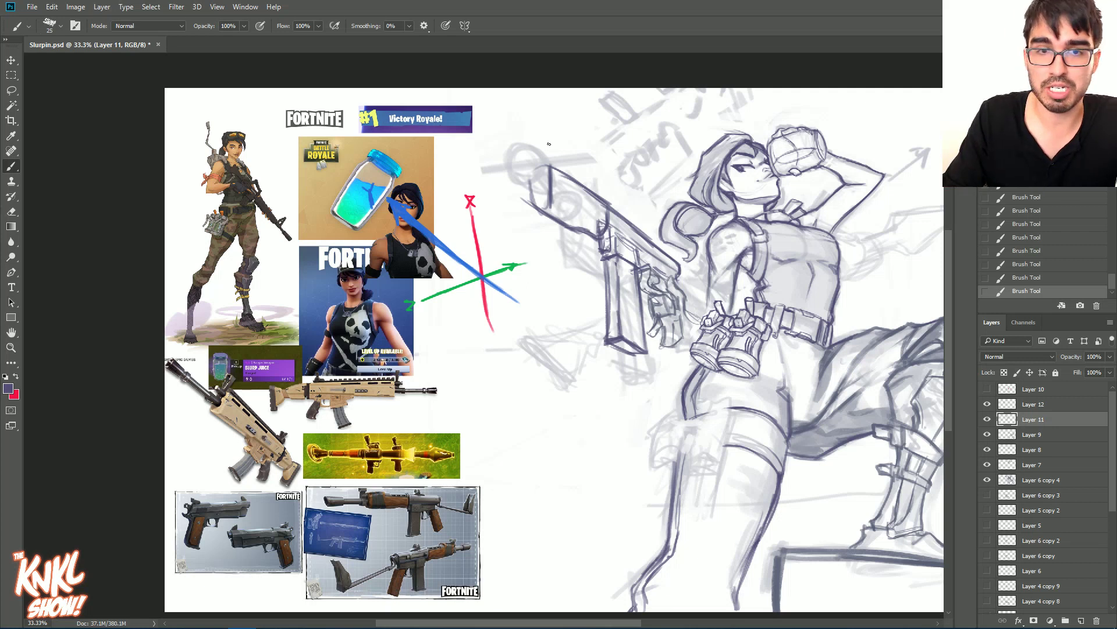
pyautogui.moveTo(531, 164)
pyautogui.mouseDown()
pyautogui.moveTo(531, 198)
pyautogui.moveTo(549, 180)
pyautogui.moveTo(550, 191)
pyautogui.moveTo(551, 166)
pyautogui.mouseUp()
pyautogui.press('[')
pyautogui.moveTo(617, 215)
pyautogui.mouseDown()
pyautogui.moveTo(618, 190)
pyautogui.moveTo(607, 205)
pyautogui.moveTo(626, 181)
pyautogui.mouseUp()
pyautogui.press('[')
pyautogui.moveTo(518, 149); pyautogui.dragTo(560, 149)
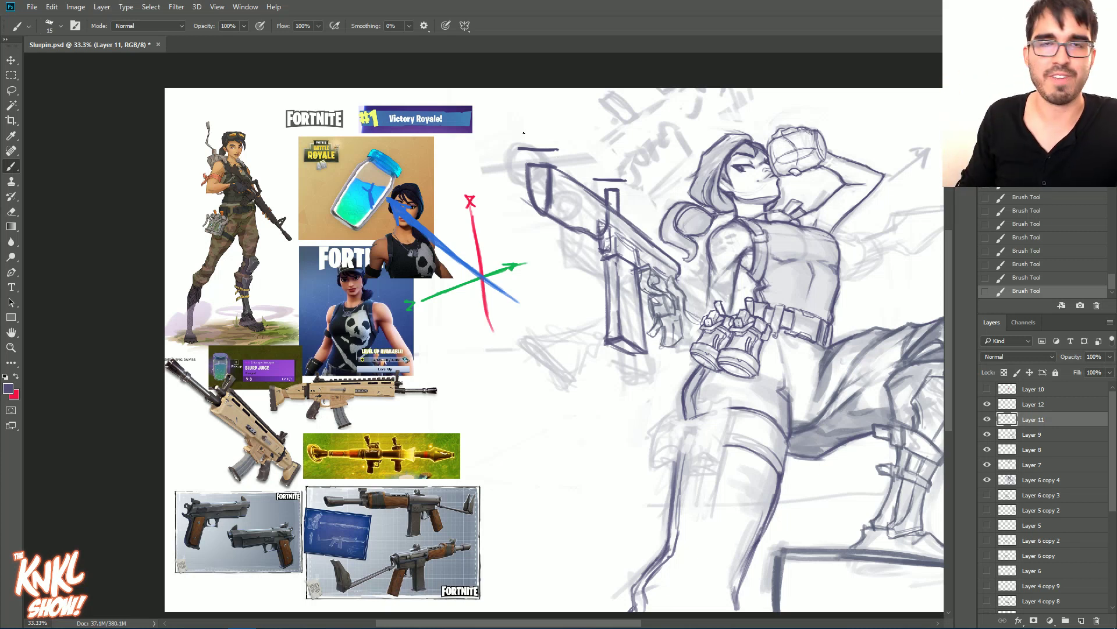
pyautogui.hotkey('ctrl', 'alt', 'z')
pyautogui.hotkey('ctrl', 'alt', 'z')
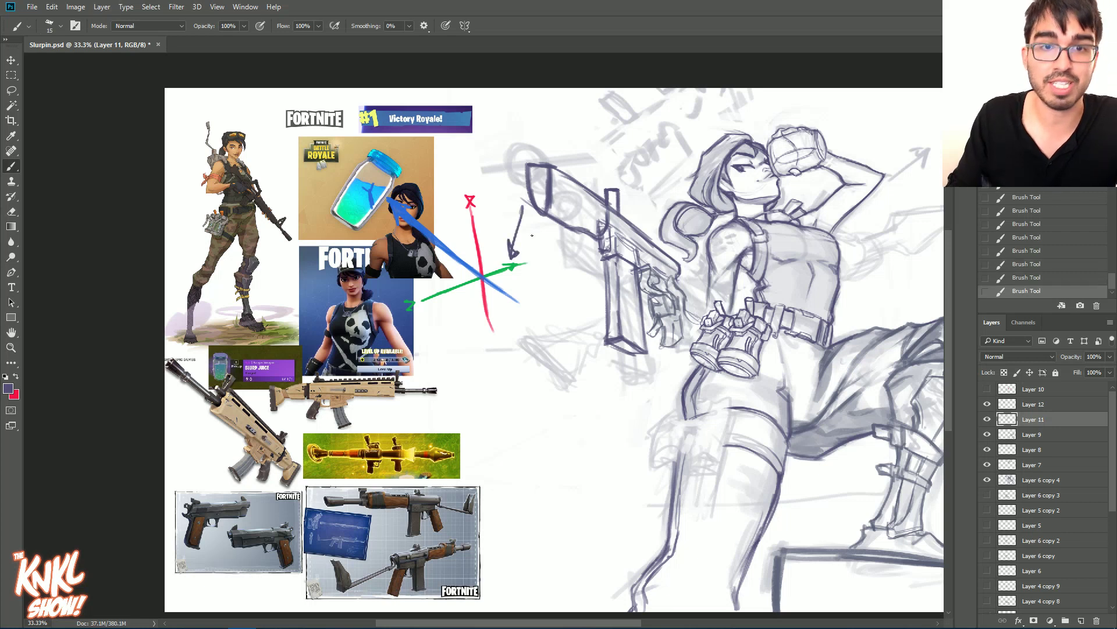
pyautogui.click(1054, 251)
# Step: Add an inner contour to the handguard's front end to give it thickness
pyautogui.moveTo(529, 169)
pyautogui.mouseDown()
pyautogui.moveTo(557, 163)
pyautogui.moveTo(522, 173)
pyautogui.moveTo(539, 162)
pyautogui.moveTo(527, 174)
pyautogui.moveTo(548, 169)
pyautogui.mouseUp()
pyautogui.moveTo(525, 175)
pyautogui.mouseDown()
pyautogui.moveTo(547, 170)
pyautogui.moveTo(543, 196)
pyautogui.moveTo(542, 181)
pyautogui.mouseUp()
pyautogui.moveTo(543, 175); pyautogui.dragTo(542, 199)
pyautogui.moveTo(542, 179)
pyautogui.mouseDown()
pyautogui.moveTo(542, 198)
pyautogui.moveTo(532, 186)
pyautogui.mouseUp()
# Step: Strengthen the receiver's upper edge and extend the rifle's stock back to the binoculars at the belt
pyautogui.press(']')
pyautogui.press(']')
pyautogui.moveTo(603, 196)
pyautogui.mouseDown()
pyautogui.moveTo(717, 305)
pyautogui.moveTo(704, 302)
pyautogui.moveTo(715, 309)
pyautogui.moveTo(692, 320)
pyautogui.moveTo(739, 294)
pyautogui.mouseUp()
pyautogui.press('[')
pyautogui.moveTo(738, 302); pyautogui.dragTo(753, 285)
pyautogui.moveTo(745, 295)
pyautogui.mouseDown()
pyautogui.moveTo(751, 285)
pyautogui.moveTo(737, 297)
pyautogui.mouseUp()
pyautogui.moveTo(745, 288); pyautogui.dragTo(735, 299)
pyautogui.moveTo(749, 288); pyautogui.dragTo(738, 311)
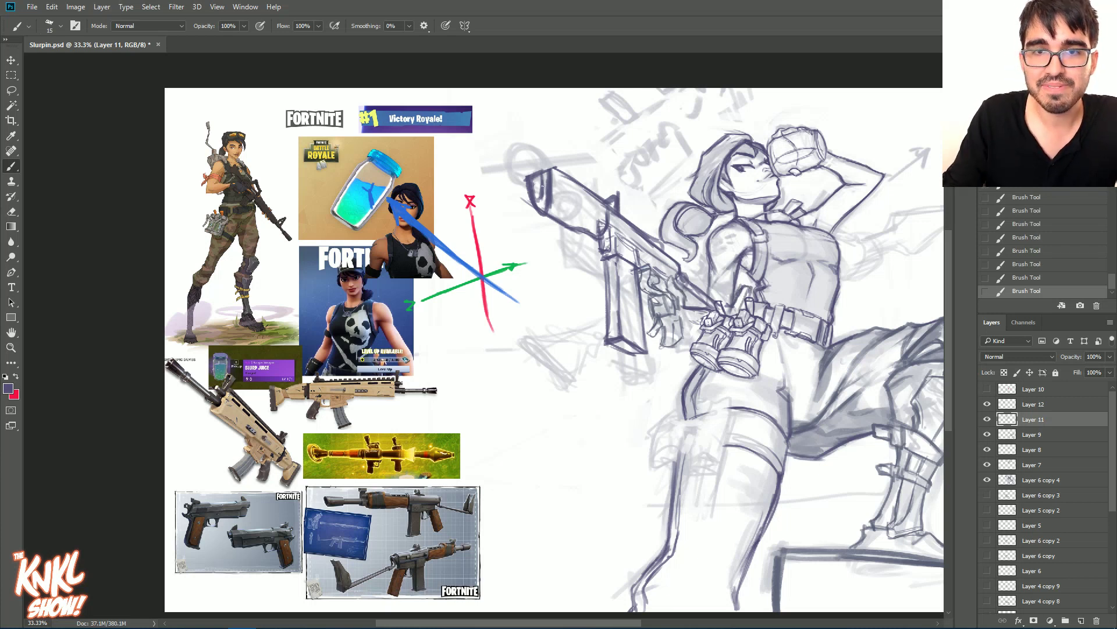
# Step: Detail the handguard's front opening and sketch the front sight standing above it
pyautogui.moveTo(531, 166)
pyautogui.mouseDown()
pyautogui.moveTo(533, 214)
pyautogui.moveTo(519, 190)
pyautogui.moveTo(529, 160)
pyautogui.moveTo(554, 147)
pyautogui.moveTo(554, 162)
pyautogui.moveTo(535, 192)
pyautogui.mouseUp()
pyautogui.moveTo(531, 172)
pyautogui.mouseDown()
pyautogui.moveTo(540, 193)
pyautogui.moveTo(537, 175)
pyautogui.mouseUp()
pyautogui.moveTo(540, 165)
pyautogui.mouseDown()
pyautogui.moveTo(537, 175)
pyautogui.moveTo(539, 143)
pyautogui.mouseUp()
pyautogui.moveTo(539, 148); pyautogui.dragTo(520, 162)
pyautogui.moveTo(520, 151); pyautogui.dragTo(527, 142)
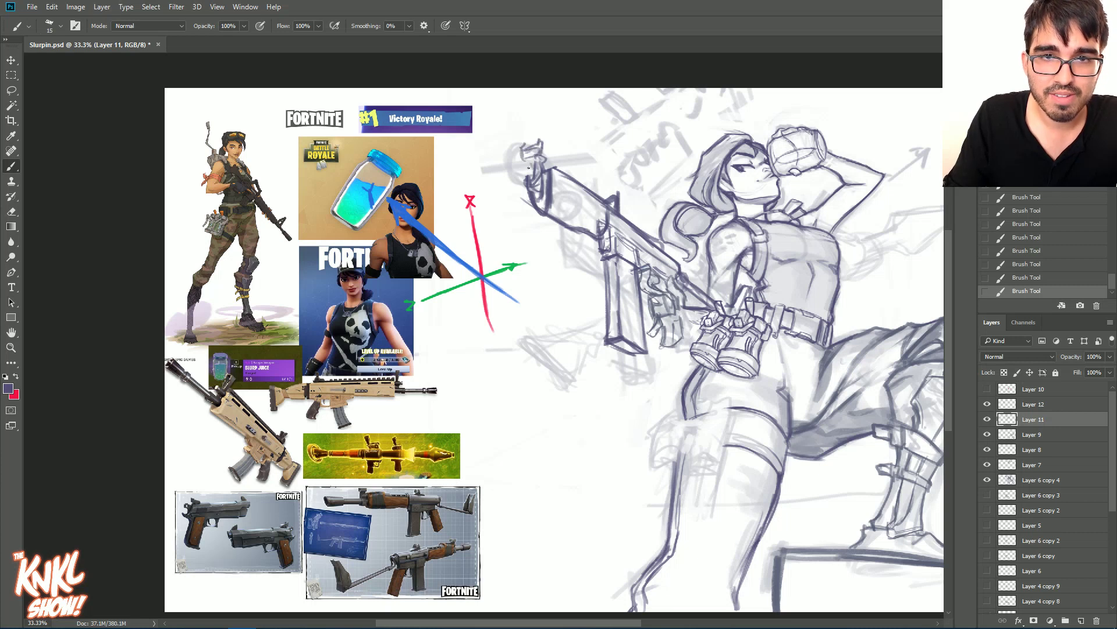
# Step: Draw the barrel extending forward from the front sight and finish it with a thick cylindrical muzzle
pyautogui.moveTo(542, 202)
pyautogui.mouseDown()
pyautogui.moveTo(531, 188)
pyautogui.moveTo(556, 169)
pyautogui.moveTo(510, 162)
pyautogui.moveTo(498, 137)
pyautogui.mouseUp()
pyautogui.moveTo(526, 175)
pyautogui.mouseDown()
pyautogui.moveTo(487, 149)
pyautogui.moveTo(507, 157)
pyautogui.moveTo(485, 121)
pyautogui.moveTo(467, 142)
pyautogui.moveTo(465, 102)
pyautogui.mouseUp()
pyautogui.moveTo(501, 159); pyautogui.dragTo(481, 150)
pyautogui.moveTo(510, 143)
pyautogui.mouseDown()
pyautogui.moveTo(492, 124)
pyautogui.moveTo(519, 138)
pyautogui.moveTo(470, 102)
pyautogui.moveTo(486, 150)
pyautogui.moveTo(483, 116)
pyautogui.mouseUp()
pyautogui.press(']')
pyautogui.press(']')
pyautogui.press(']')
pyautogui.moveTo(507, 135); pyautogui.dragTo(462, 101)
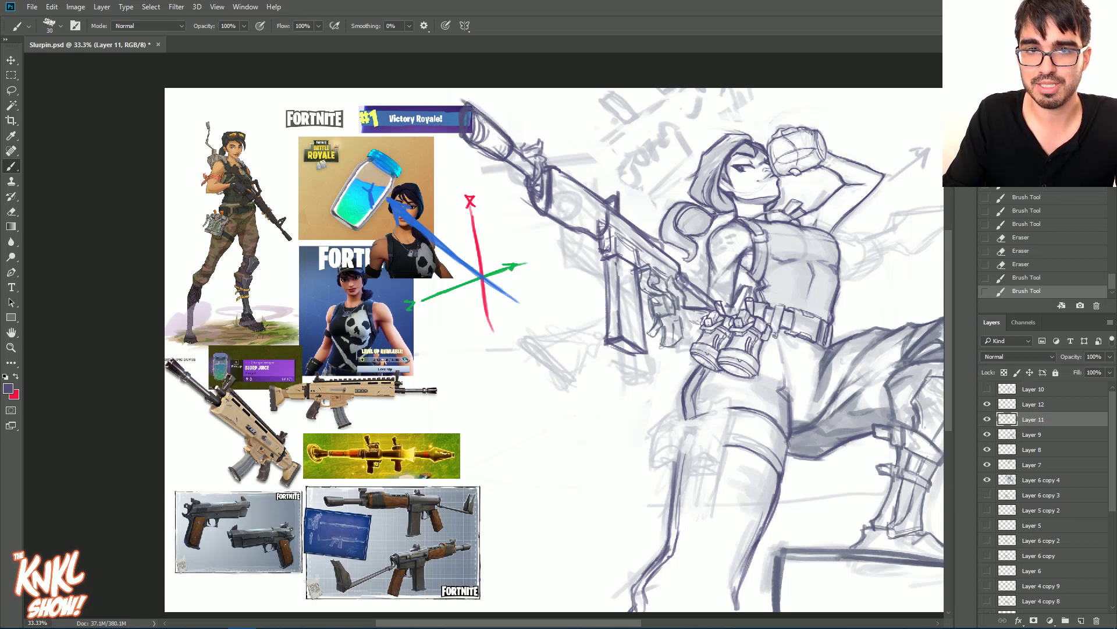
# Step: Reinforce the handguard's lower edge and draw curved bands wrapping around its middle
pyautogui.moveTo(524, 172)
pyautogui.mouseDown()
pyautogui.moveTo(510, 160)
pyautogui.moveTo(517, 148)
pyautogui.moveTo(543, 156)
pyautogui.moveTo(547, 212)
pyautogui.moveTo(563, 217)
pyautogui.mouseUp()
pyautogui.press(']')
pyautogui.press('[')
pyautogui.press('[')
pyautogui.press('[')
pyautogui.moveTo(567, 175)
pyautogui.mouseDown()
pyautogui.moveTo(564, 216)
pyautogui.moveTo(584, 230)
pyautogui.moveTo(591, 190)
pyautogui.moveTo(563, 224)
pyautogui.moveTo(584, 215)
pyautogui.mouseUp()
pyautogui.press('[')
pyautogui.moveTo(578, 217)
pyautogui.mouseDown()
pyautogui.moveTo(589, 189)
pyautogui.moveTo(574, 222)
pyautogui.mouseUp()
pyautogui.moveTo(582, 208)
pyautogui.mouseDown()
pyautogui.moveTo(566, 220)
pyautogui.moveTo(584, 226)
pyautogui.mouseUp()
# Step: Shade the dark band on the handguard with a larger brush and round out the handguard's upper contour
pyautogui.press(']')
pyautogui.press(']')
pyautogui.press(']')
pyautogui.press(']')
pyautogui.press(']')
pyautogui.press(']')
pyautogui.press(']')
pyautogui.press(']')
pyautogui.moveTo(585, 175)
pyautogui.mouseDown()
pyautogui.moveTo(563, 215)
pyautogui.moveTo(580, 216)
pyautogui.mouseUp()
pyautogui.press('[')
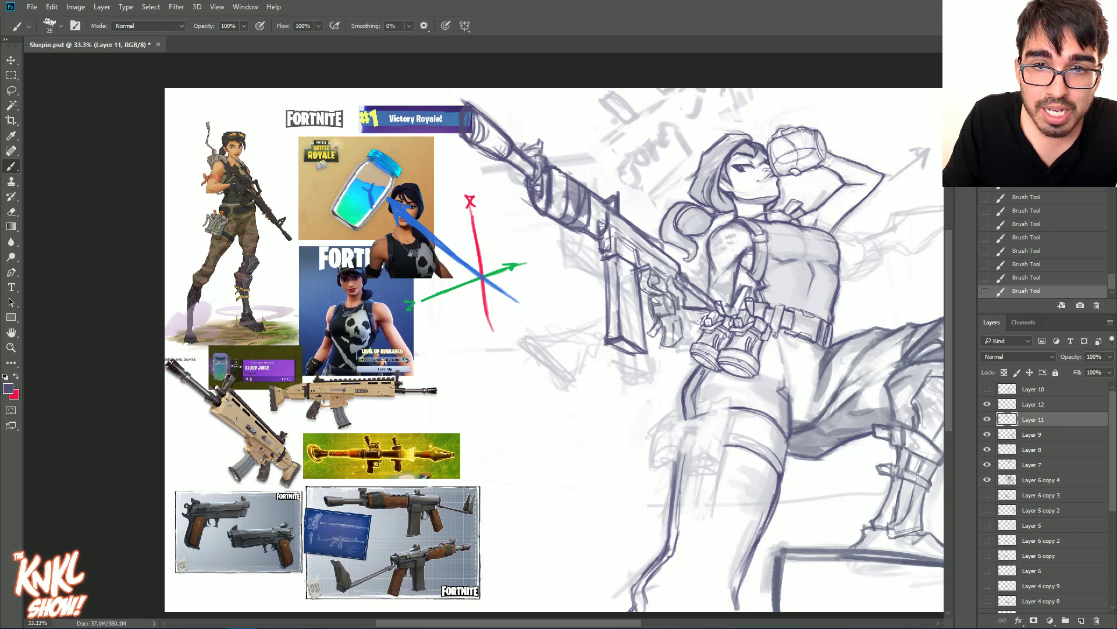
pyautogui.press('[')
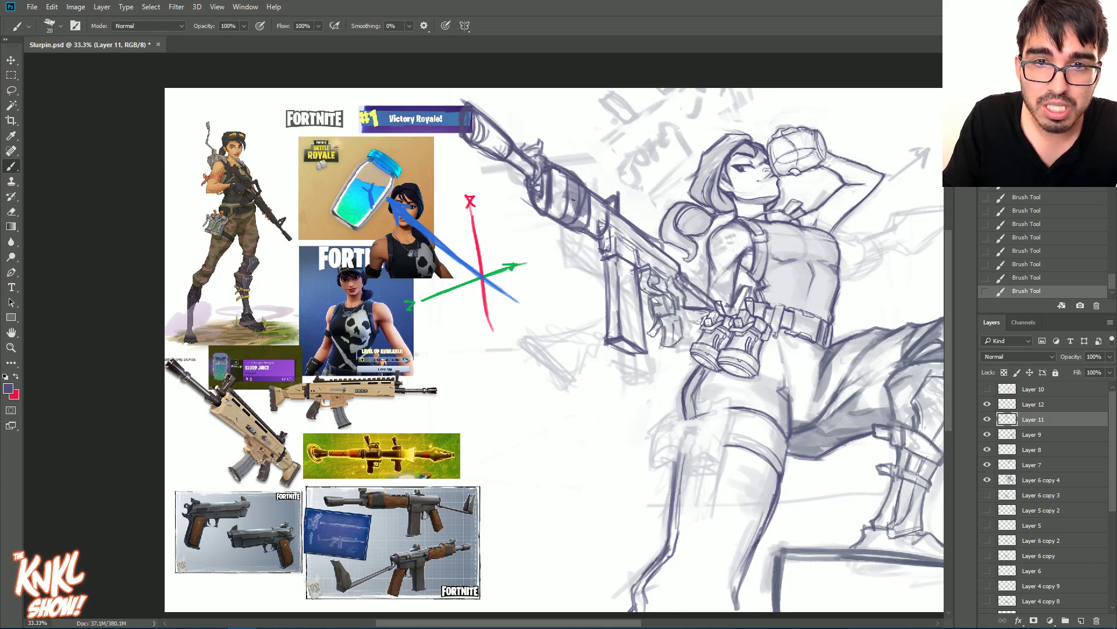
pyautogui.moveTo(557, 174)
pyautogui.mouseDown()
pyautogui.moveTo(571, 170)
pyautogui.moveTo(599, 211)
pyautogui.moveTo(594, 178)
pyautogui.mouseUp()
# Step: Refine the upper edge between handguard and receiver and erase overlapping lines along the receiver
pyautogui.press('[')
pyautogui.moveTo(591, 182); pyautogui.dragTo(631, 217)
pyautogui.moveTo(632, 217)
pyautogui.mouseDown()
pyautogui.moveTo(677, 267)
pyautogui.moveTo(633, 227)
pyautogui.mouseUp()
pyautogui.click(1003, 267)
pyautogui.press(']')
pyautogui.moveTo(670, 259)
pyautogui.mouseDown()
pyautogui.moveTo(627, 224)
pyautogui.moveTo(643, 232)
pyautogui.mouseUp()
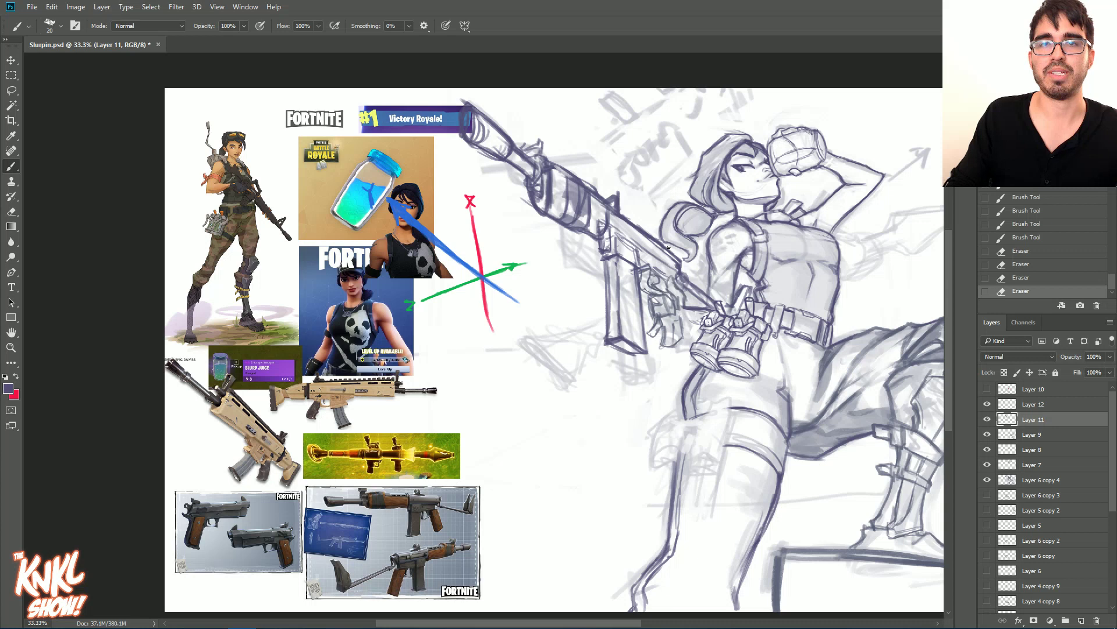
# Step: Select Layer 12 through Layer 6 copy 4, shift the whole drawing right, clear of the reference images, and save the file
pyautogui.hotkey('ctrl', '-')
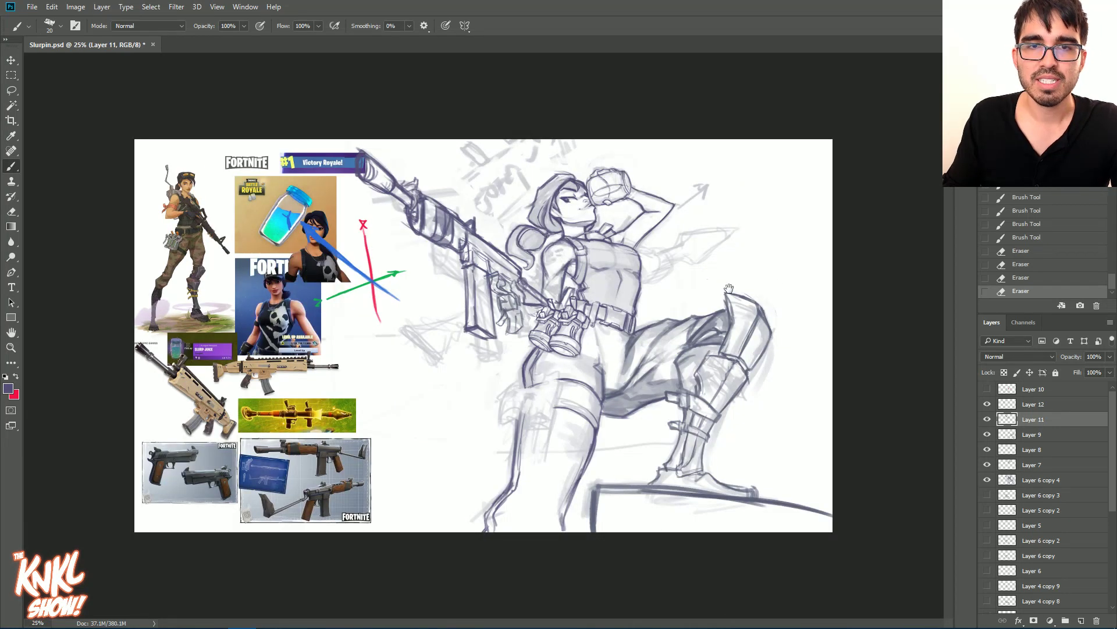
pyautogui.click(1028, 405)
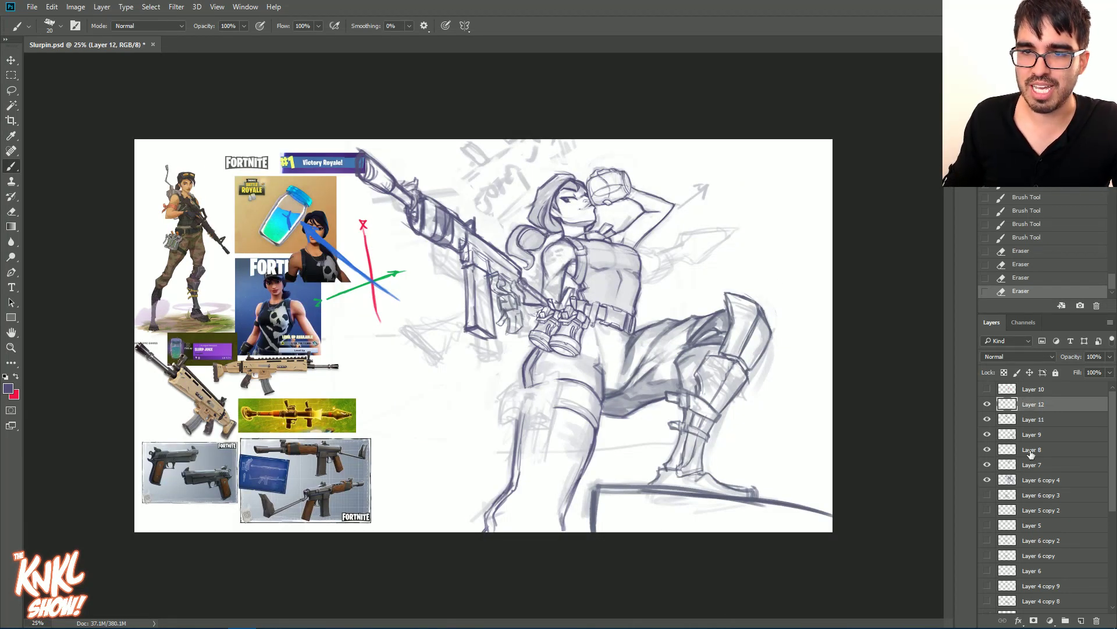
pyautogui.keyDown('shift'); pyautogui.click(1029, 481); pyautogui.keyUp('shift')
pyautogui.click(11, 60)
pyautogui.moveTo(610, 304); pyautogui.dragTo(659, 304)
pyautogui.hotkey('ctrl', 's')
pyautogui.hotkey('ctrl', '+')
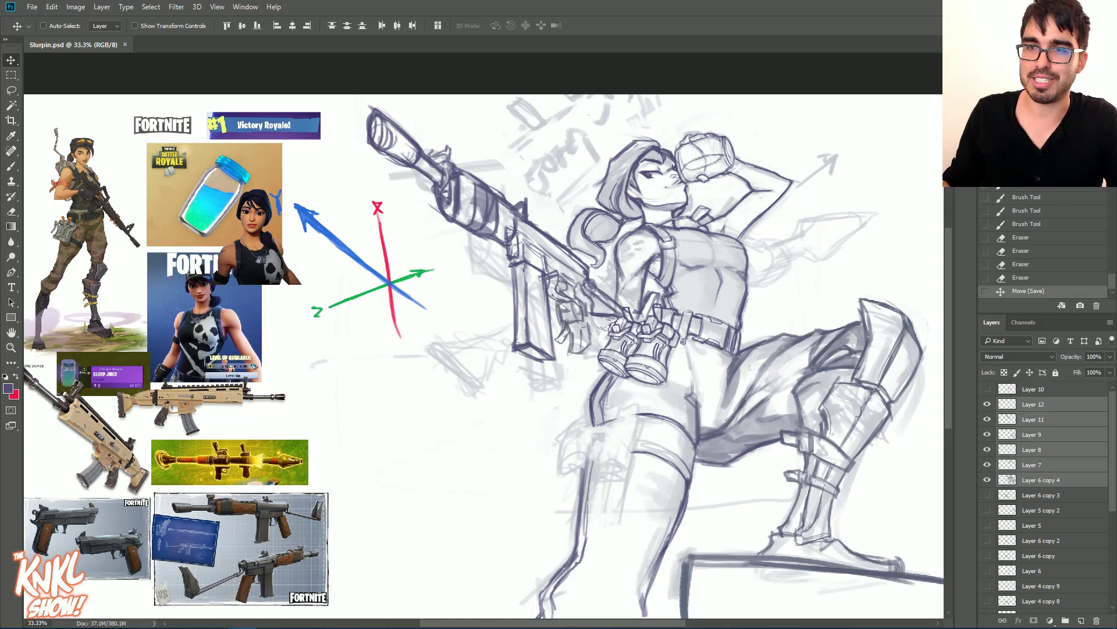
pyautogui.hotkey('ctrl', '+')
pyautogui.moveTo(992, 403)
pyautogui.mouseDown()
pyautogui.moveTo(987, 454)
pyautogui.moveTo(988, 403)
pyautogui.mouseUp()
pyautogui.moveTo(524, 291); pyautogui.dragTo(450, 334)
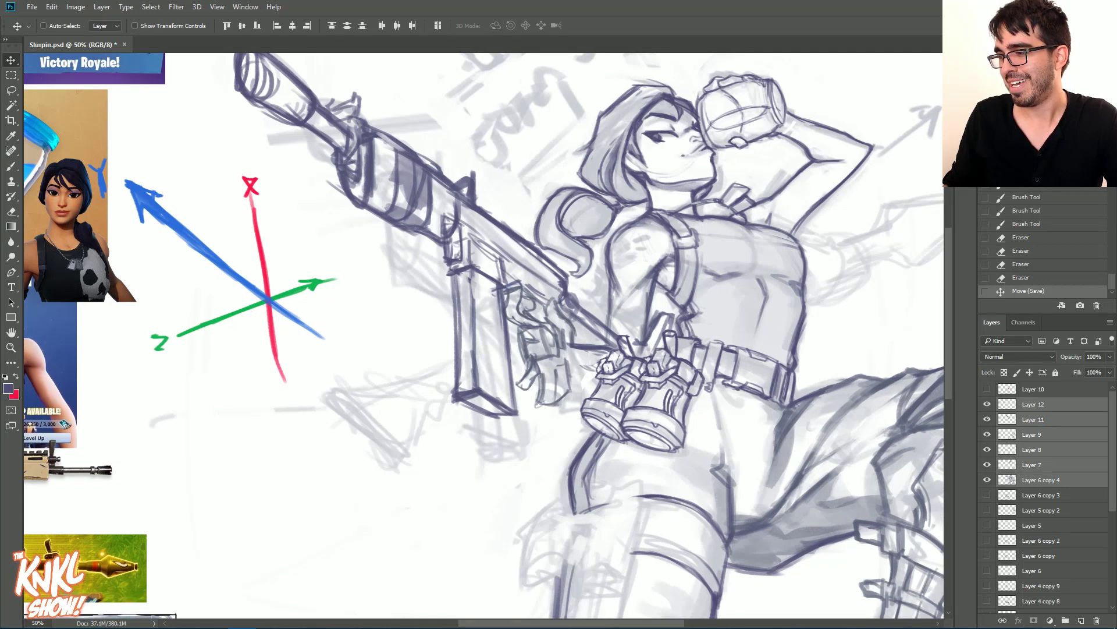